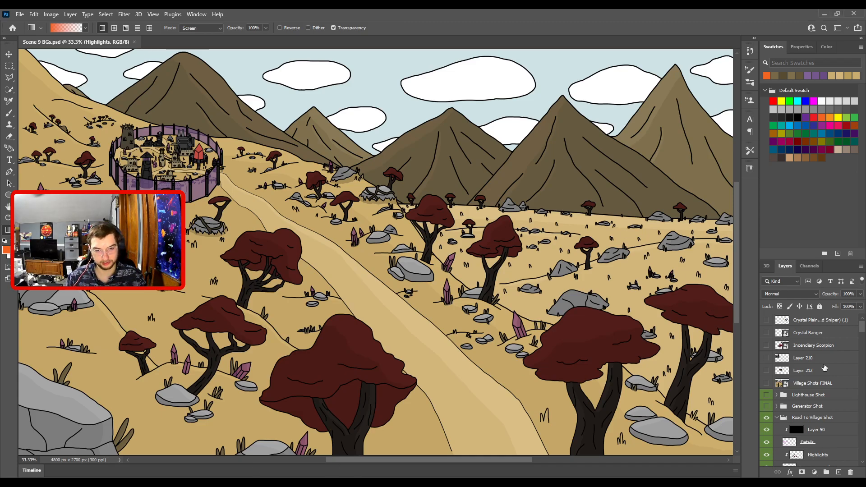
# - Hide and collapse the Road To Village Shot group and show the Crystal Plains 2 group instead
pyautogui.click(766, 421)
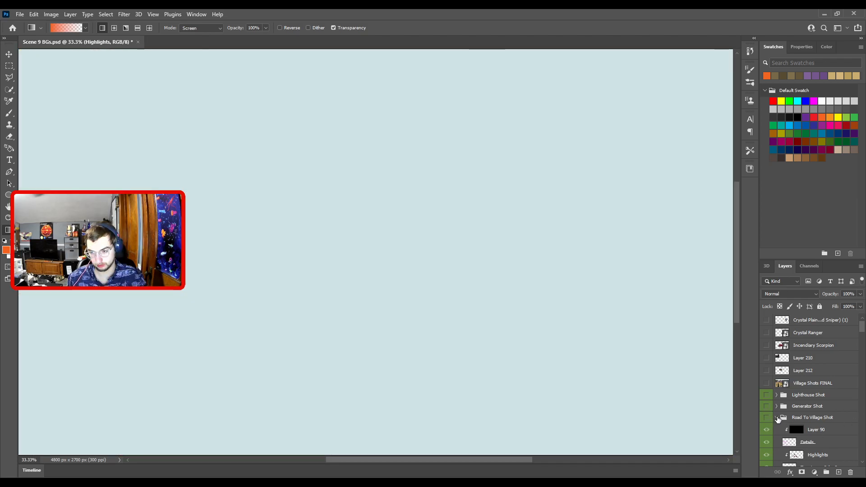
pyautogui.click(777, 417)
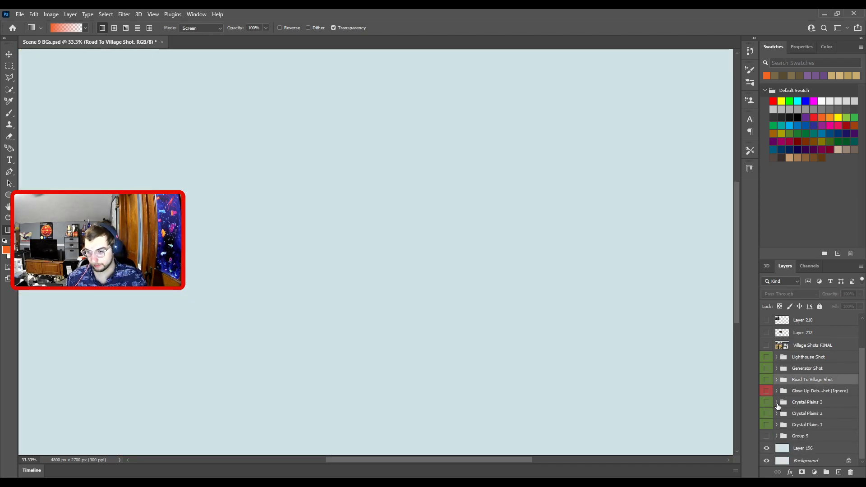
pyautogui.click(765, 414)
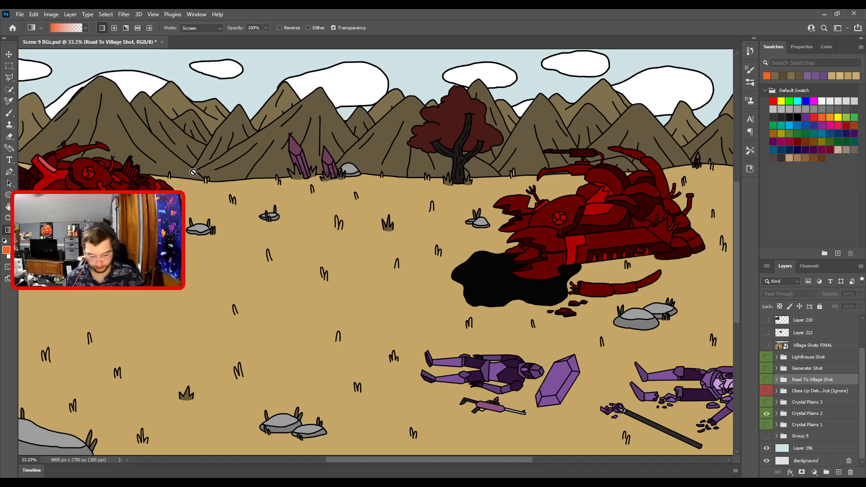
pyautogui.hotkey('ctrl', '-')
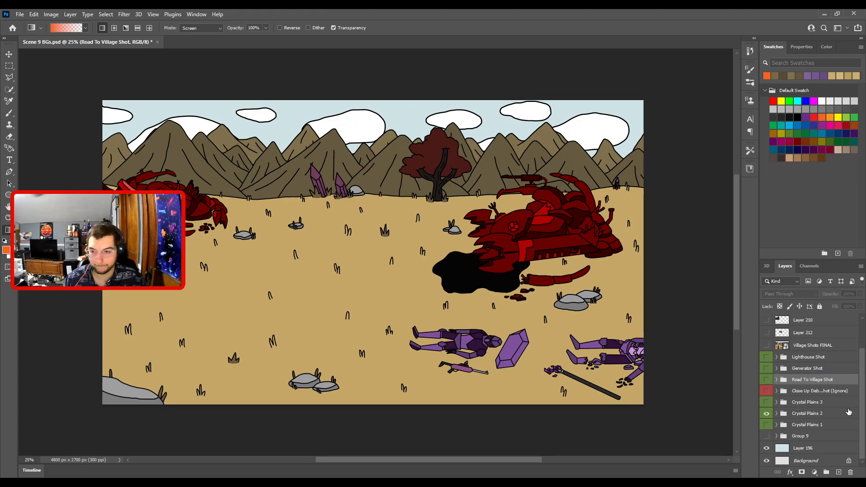
pyautogui.scroll(1, 824, 417)
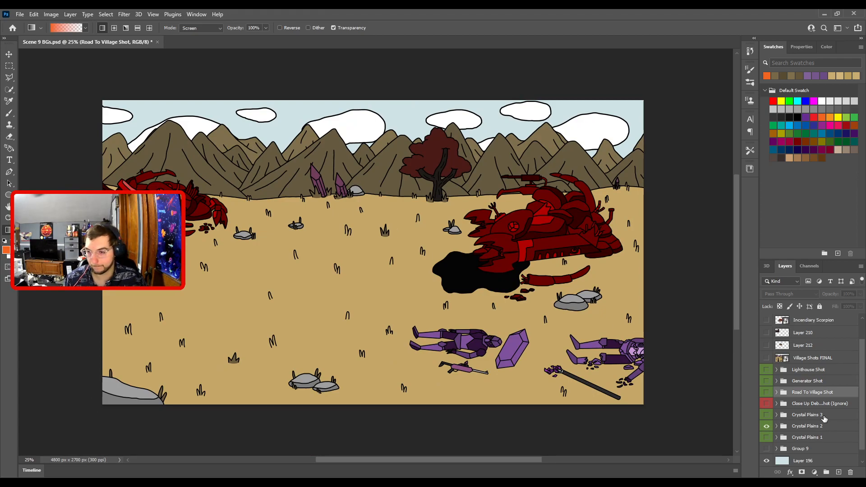
# - Hide Crystal Plains 2 and preview the Crystal Plains 1 and Crystal Plains 3 backgrounds one at a time
pyautogui.click(767, 426)
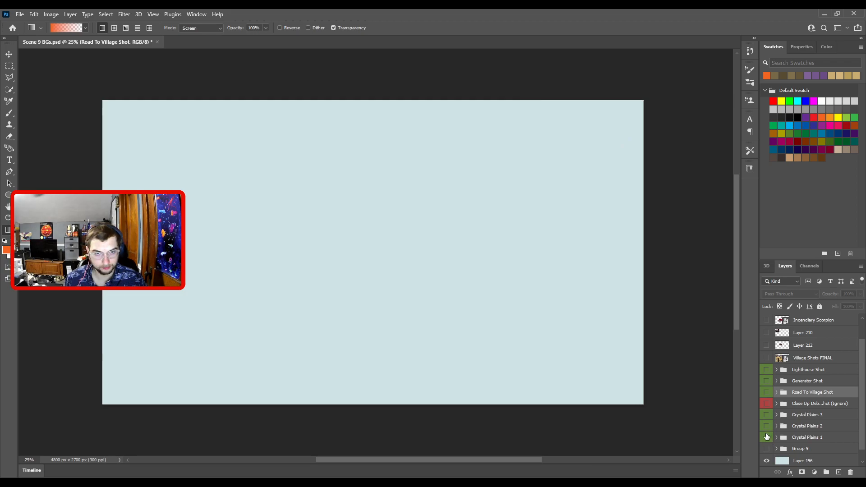
pyautogui.click(767, 437)
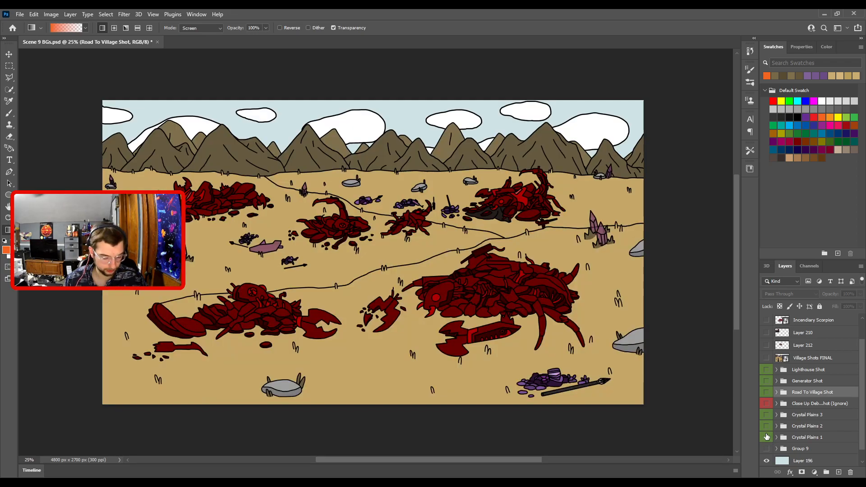
pyautogui.click(767, 437)
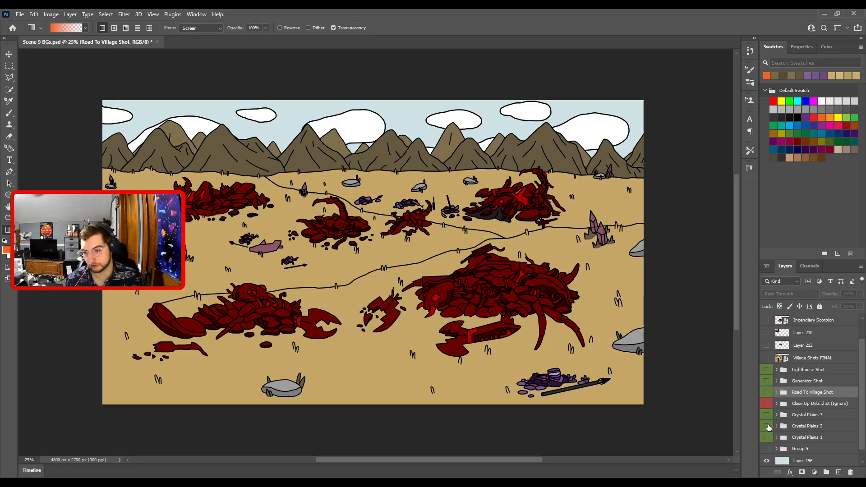
pyautogui.click(766, 415)
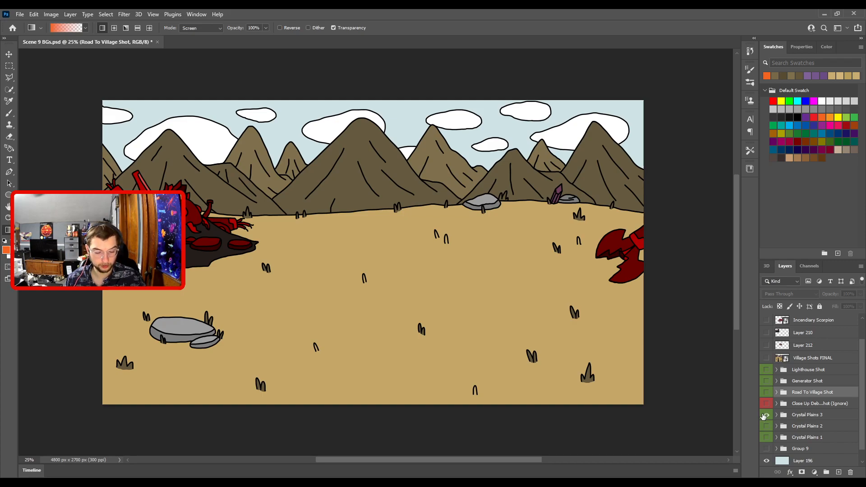
pyautogui.click(767, 414)
# - Preview the red close-up group marked Ignore, the Road To Village Shot and the Generator Shot one after another, hiding each again
pyautogui.click(767, 403)
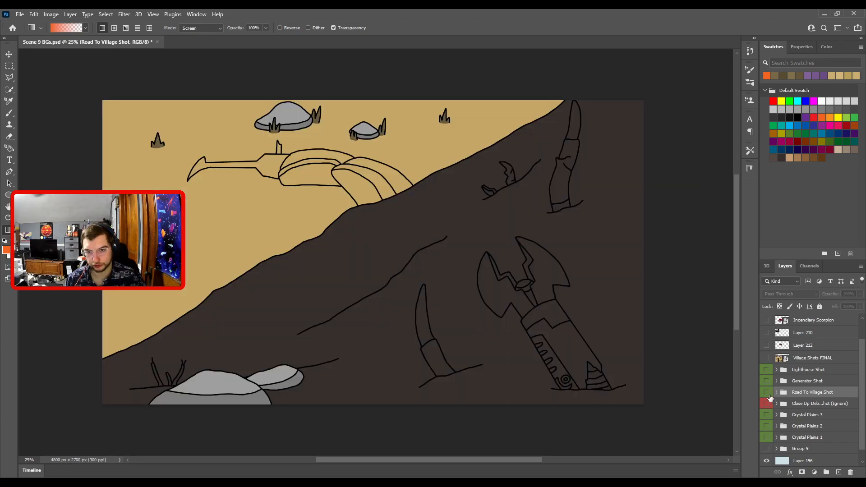
pyautogui.click(768, 403)
pyautogui.click(768, 393)
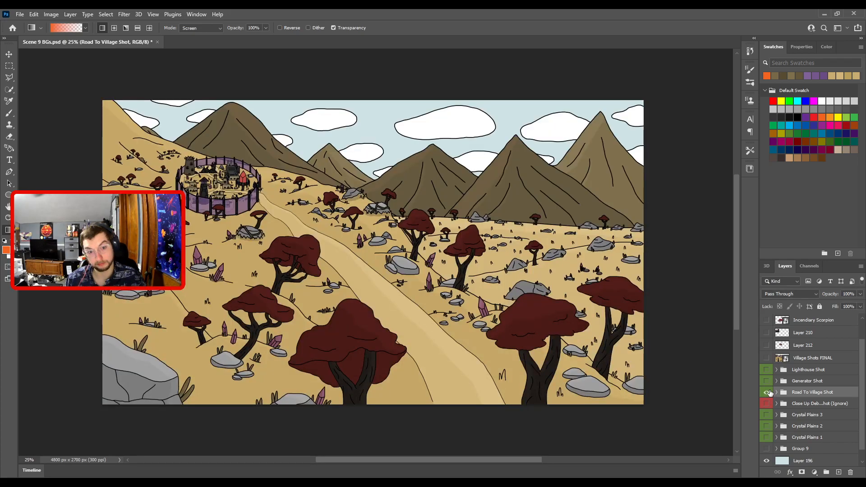
pyautogui.click(767, 392)
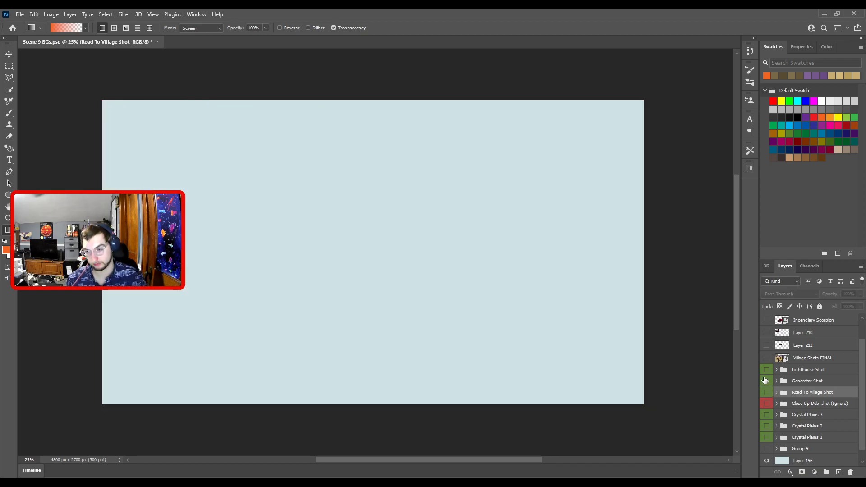
pyautogui.click(767, 381)
pyautogui.click(766, 381)
# - Show the Lighthouse Shot group and save the Scene 9 BGs document
pyautogui.click(766, 370)
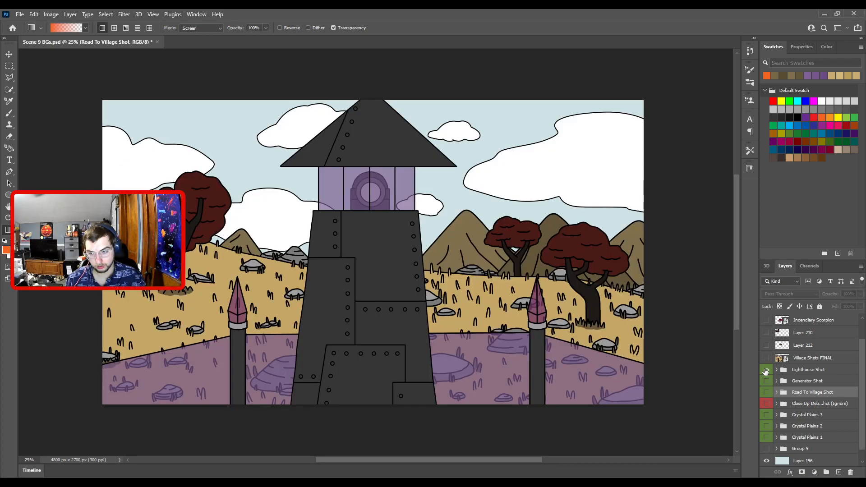
pyautogui.scroll(-1, 771, 392)
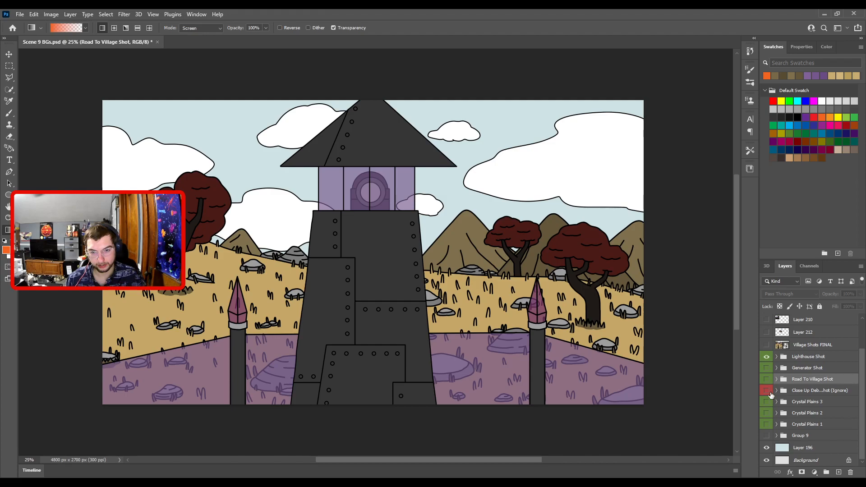
pyautogui.scroll(-1, 581, 376)
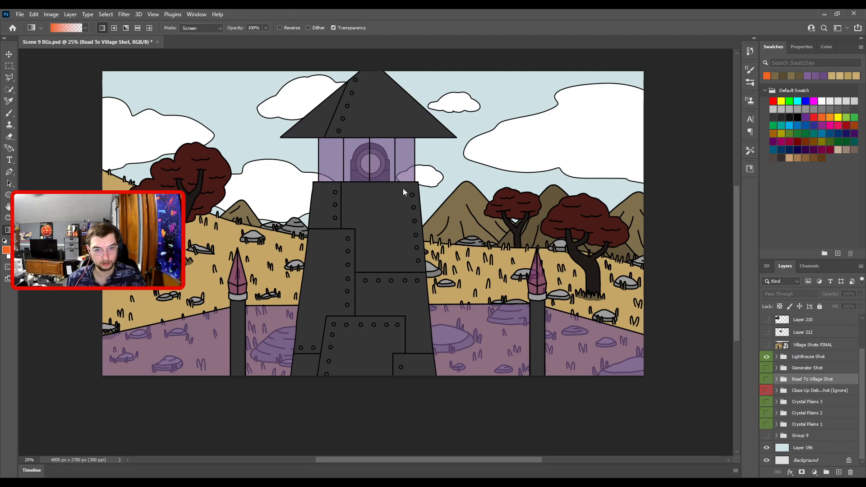
pyautogui.hotkey('ctrl', 's')
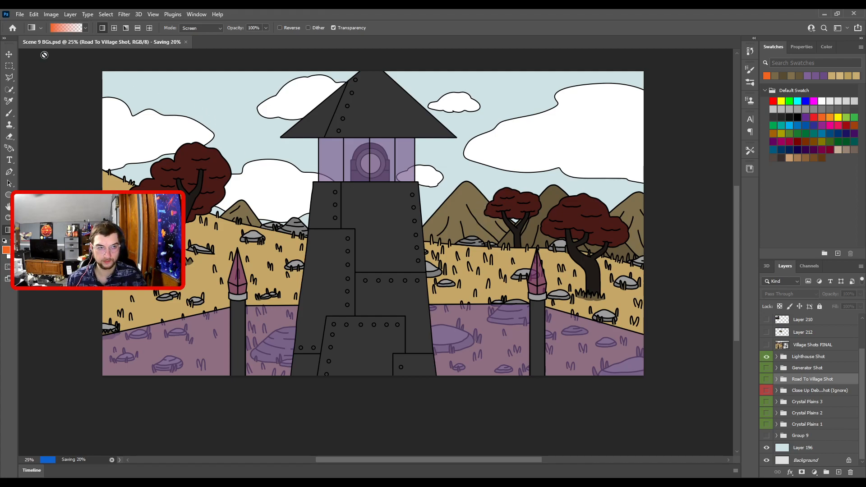
# - Open the recent file Crystal Plains Day Sniper Shot.psd and expand its Group 1 to show the layers inside
pyautogui.click(12, 29)
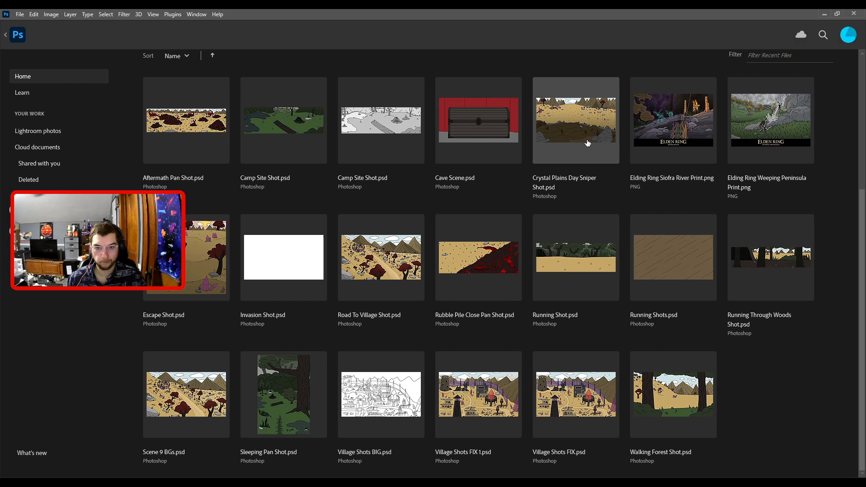
pyautogui.click(562, 187)
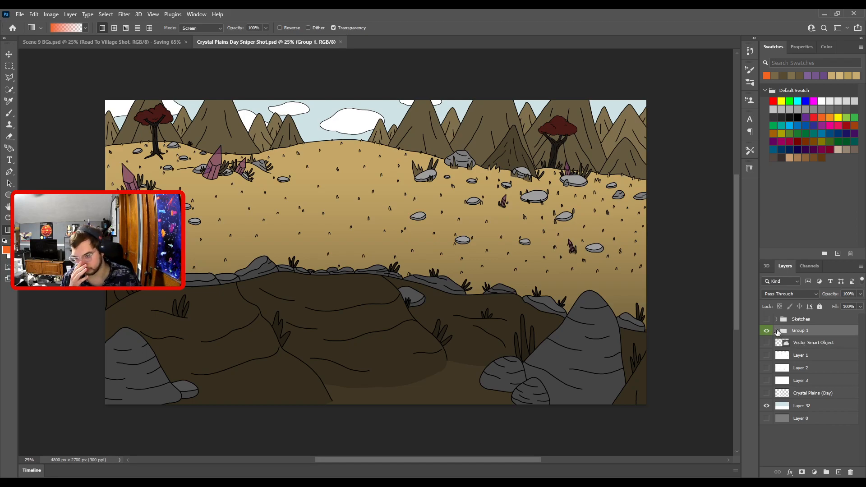
pyautogui.click(776, 331)
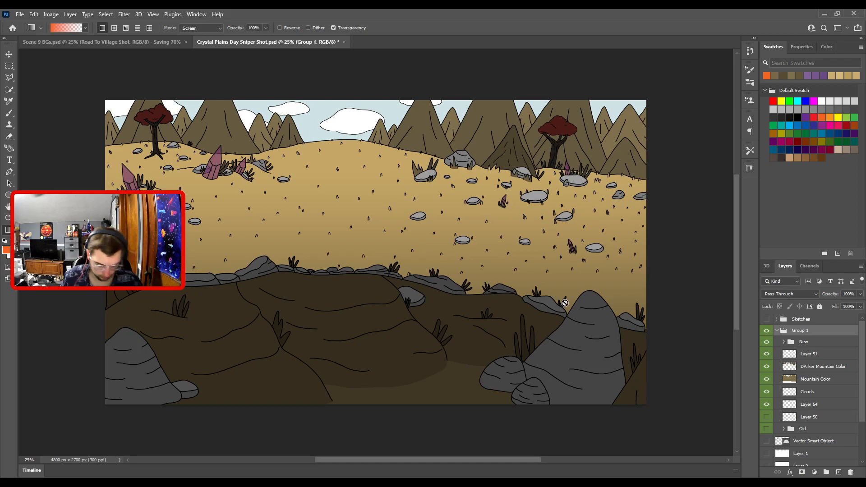
# - Examine the sniper shot background across its full width, including the foreground rocks, plains, crystals and mountains
pyautogui.hotkey('ctrl', '-')
pyautogui.moveTo(518, 239); pyautogui.dragTo(446, 262)
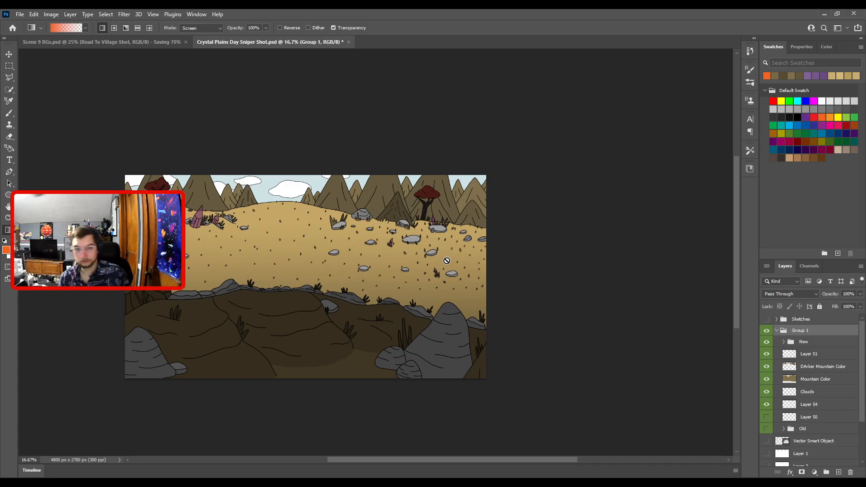
pyautogui.hotkey('ctrl', '+')
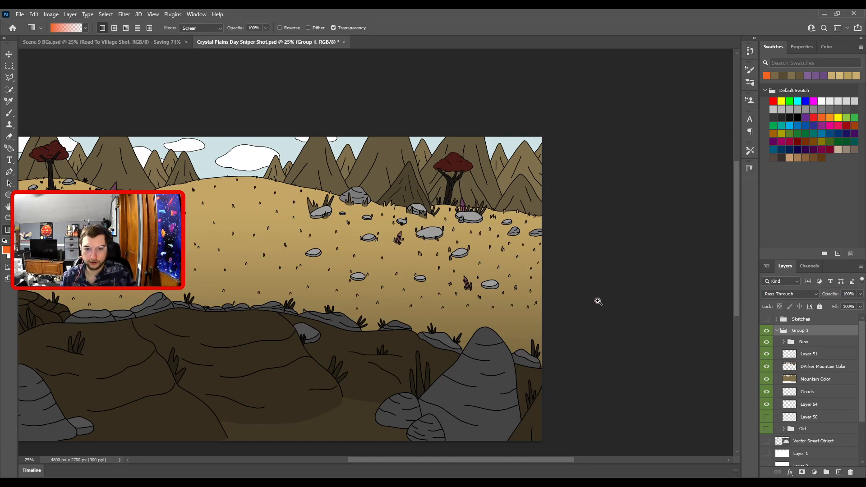
pyautogui.hotkey('ctrl', '+')
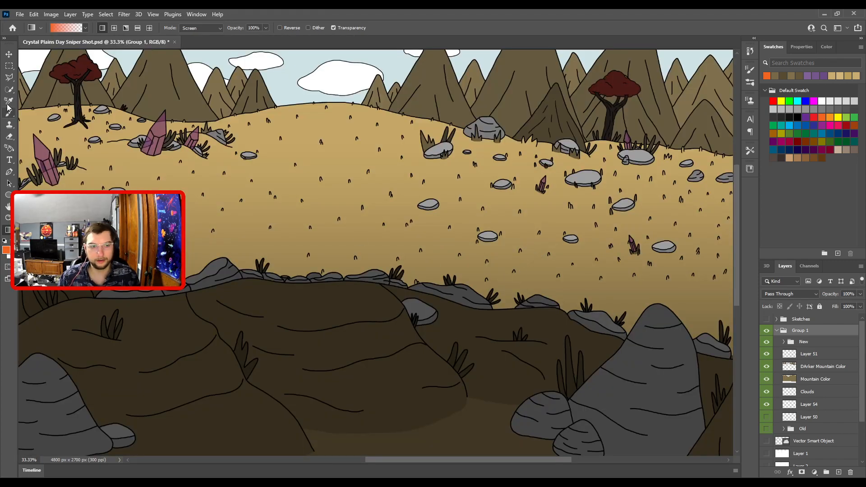
pyautogui.click(9, 54)
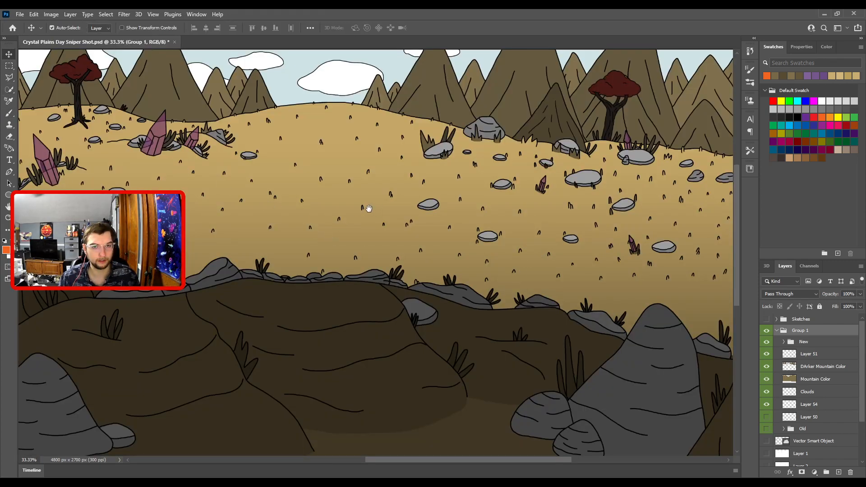
pyautogui.moveTo(366, 207); pyautogui.dragTo(458, 286)
pyautogui.moveTo(350, 236); pyautogui.dragTo(431, 318)
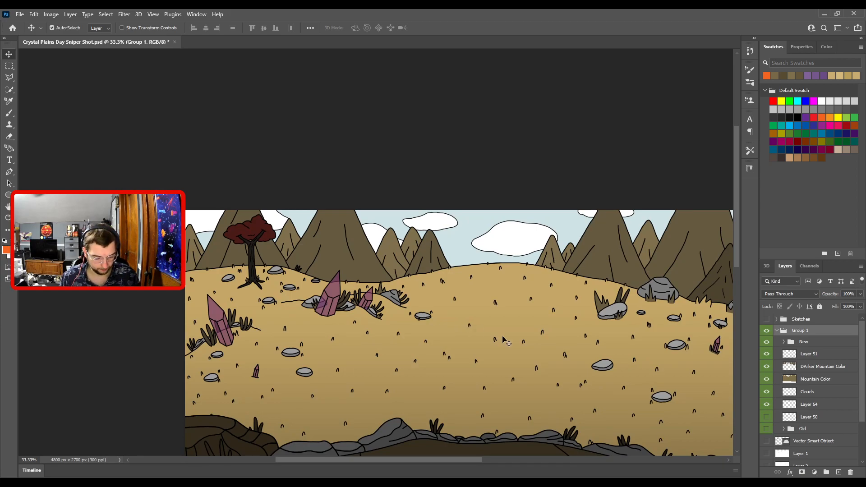
pyautogui.moveTo(486, 333); pyautogui.dragTo(295, 223)
pyautogui.moveTo(516, 221); pyautogui.dragTo(494, 314)
pyautogui.click(467, 198)
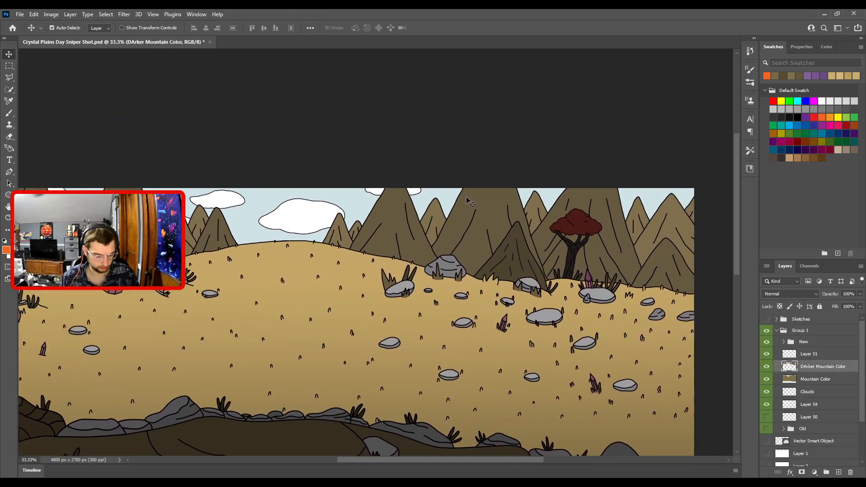
pyautogui.press('b')
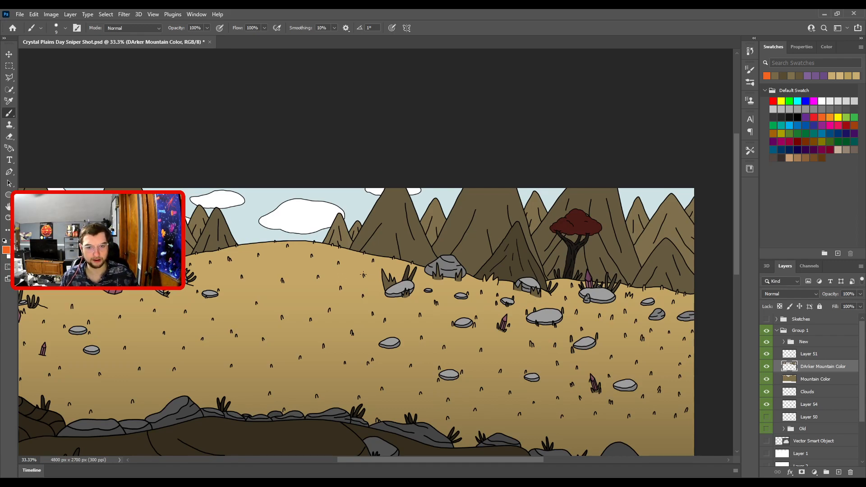
pyautogui.press('space')
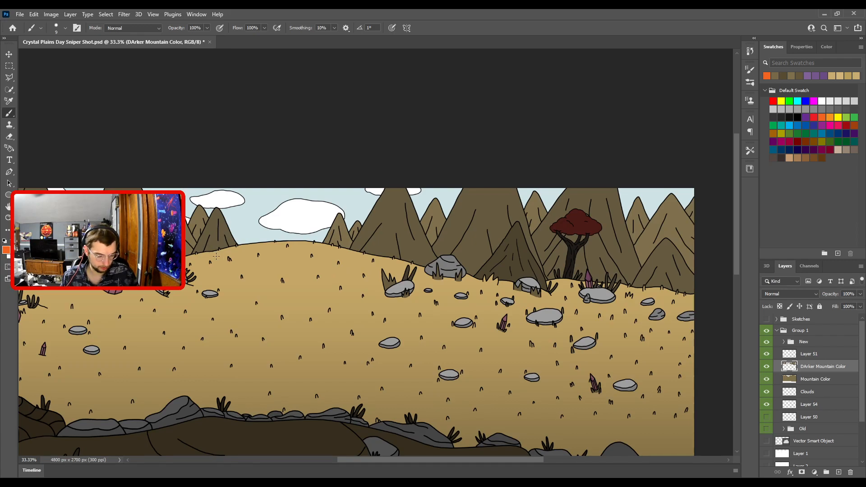
pyautogui.moveTo(221, 265); pyautogui.dragTo(316, 321)
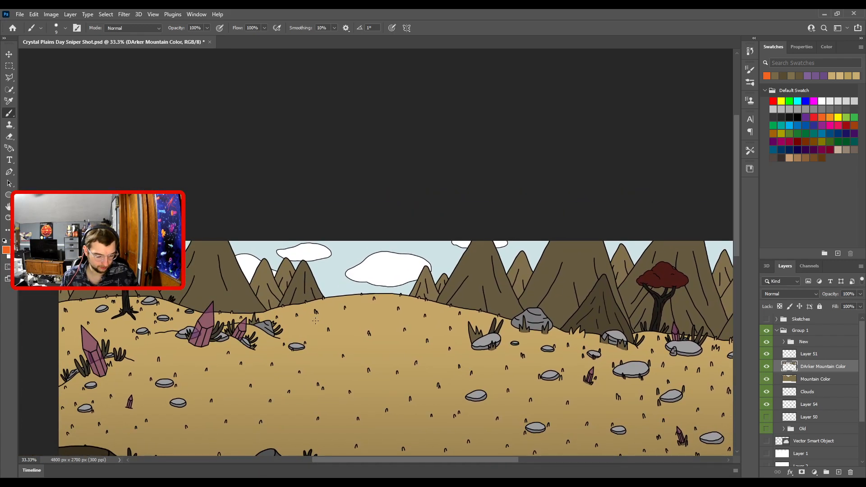
pyautogui.press('space')
pyautogui.moveTo(416, 315); pyautogui.dragTo(223, 259)
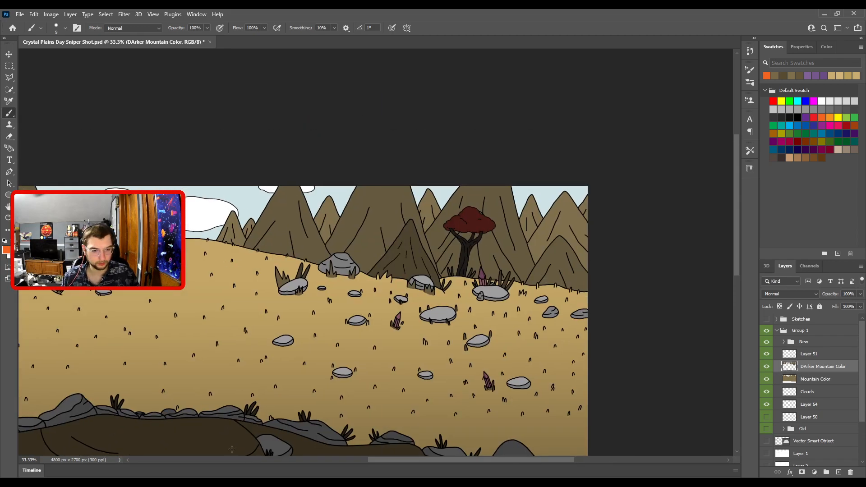
# - Place the Road To Village Shot FINAL image directly above Group 1
pyautogui.click(835, 332)
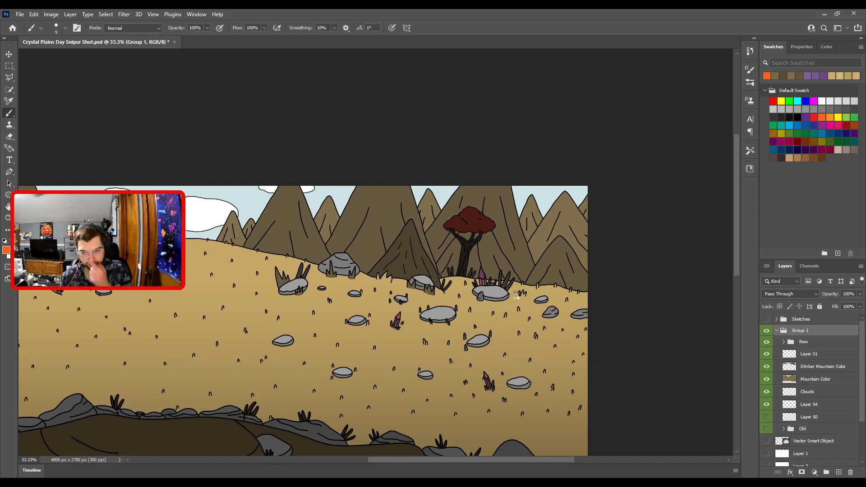
pyautogui.press('Return')
pyautogui.moveTo(423, 355); pyautogui.dragTo(557, 285)
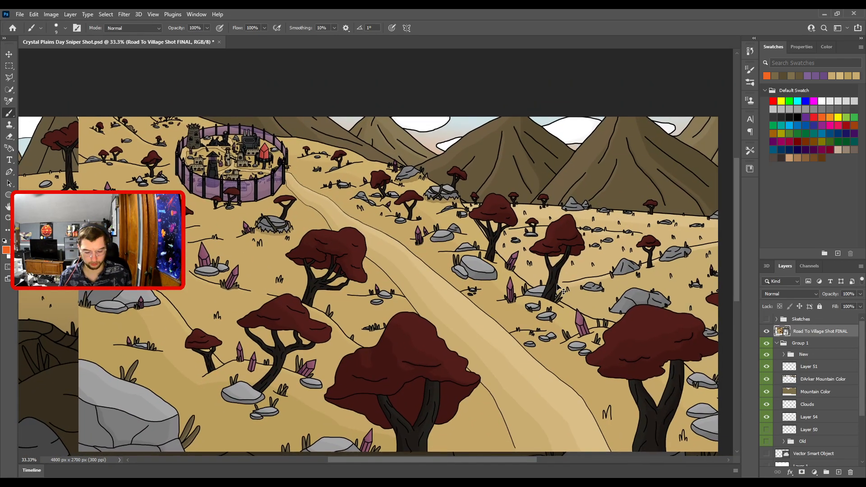
# - Move the placed Road To Village Shot FINAL image over the canvas and nudge it right to align with the canvas edges
pyautogui.hotkey('ctrl', '-')
pyautogui.hotkey('ctrl', '-')
pyautogui.press('v')
pyautogui.moveTo(439, 324); pyautogui.dragTo(399, 335)
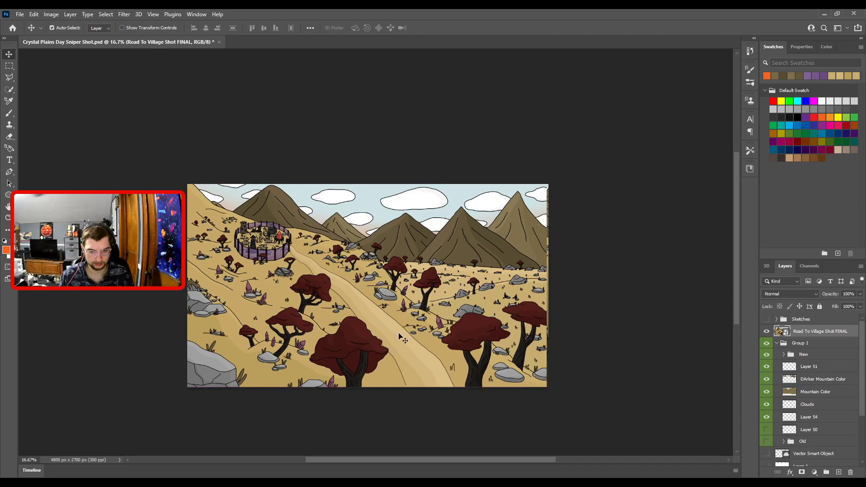
pyautogui.press('Right')
pyautogui.press('Right')
pyautogui.press('Right')
pyautogui.press('Right')
pyautogui.press('Right')
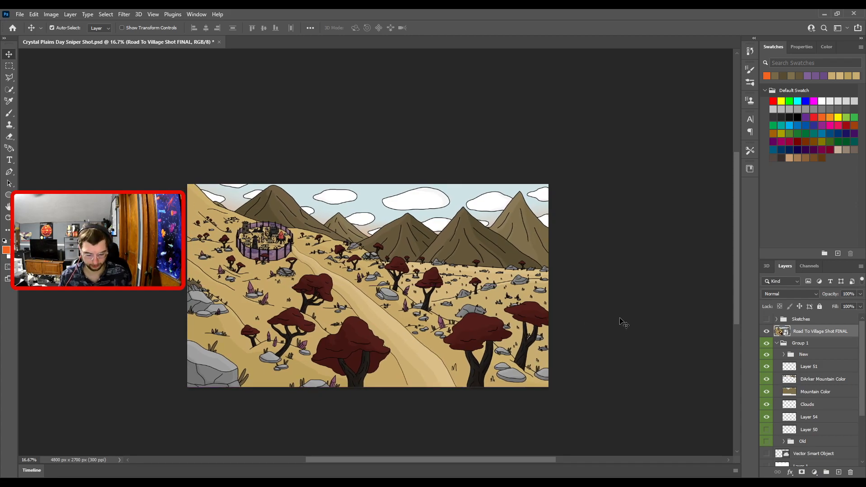
pyautogui.hotkey('ctrl', '+')
pyautogui.moveTo(530, 316); pyautogui.dragTo(480, 347)
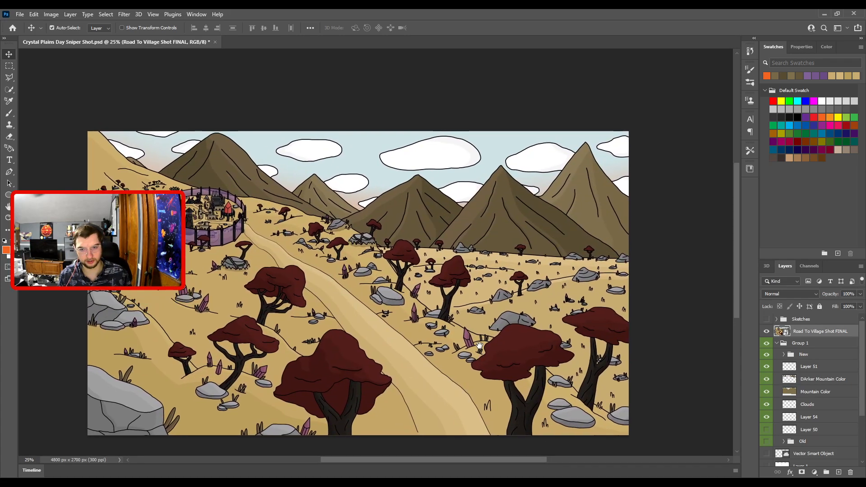
pyautogui.hotkey('ctrl', '-')
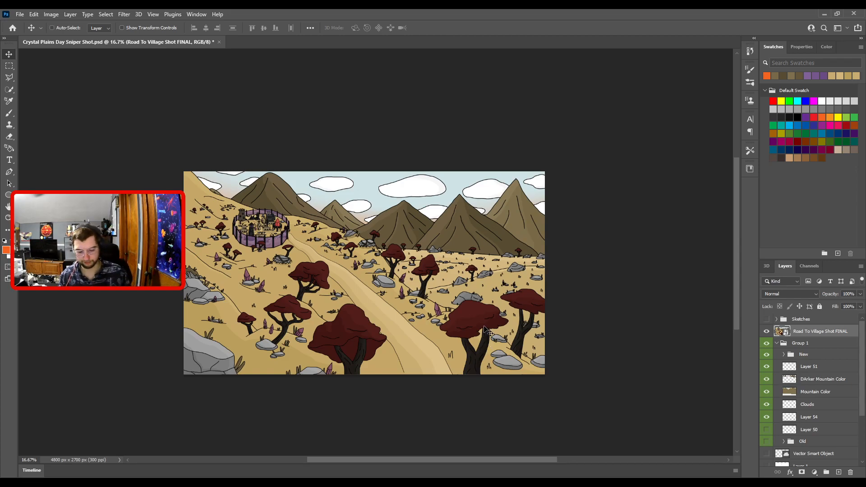
pyautogui.hotkey('ctrl', '0')
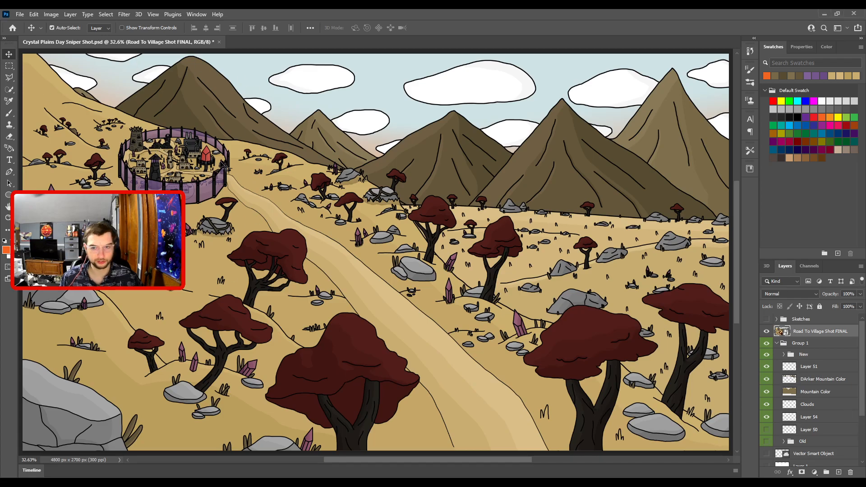
pyautogui.moveTo(507, 151); pyautogui.dragTo(648, 155)
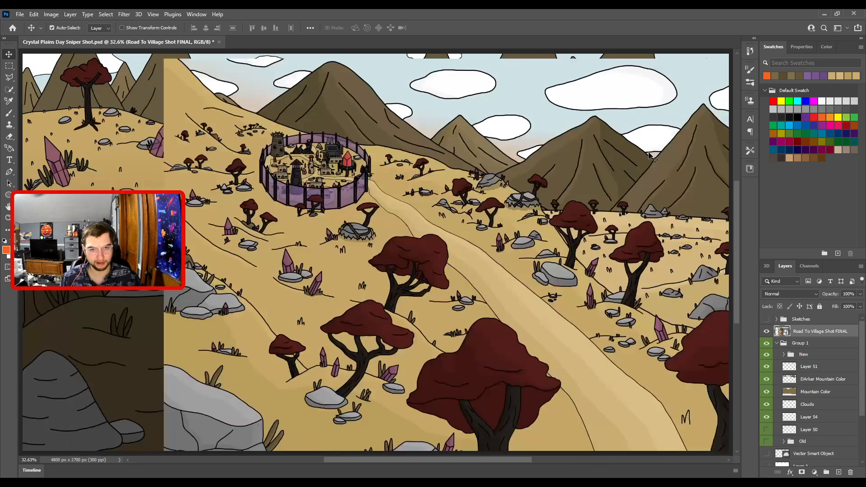
pyautogui.moveTo(509, 233); pyautogui.dragTo(443, 166)
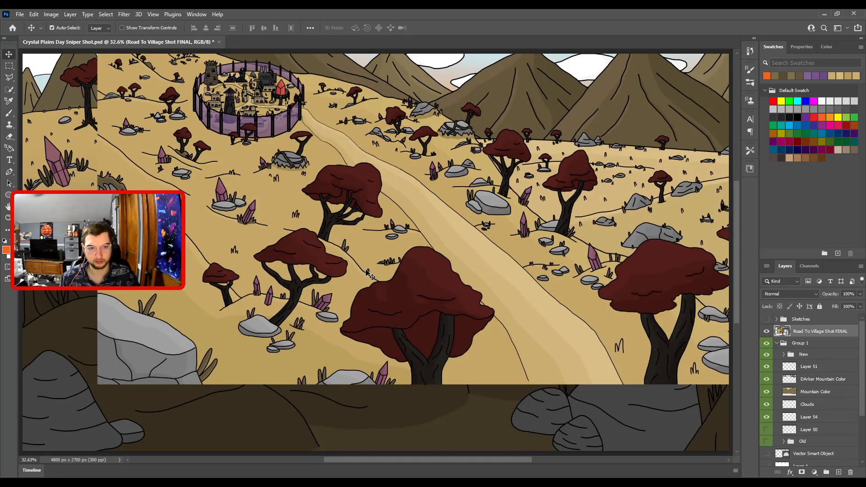
pyautogui.press('Delete')
pyautogui.hotkey('ctrl', 'z')
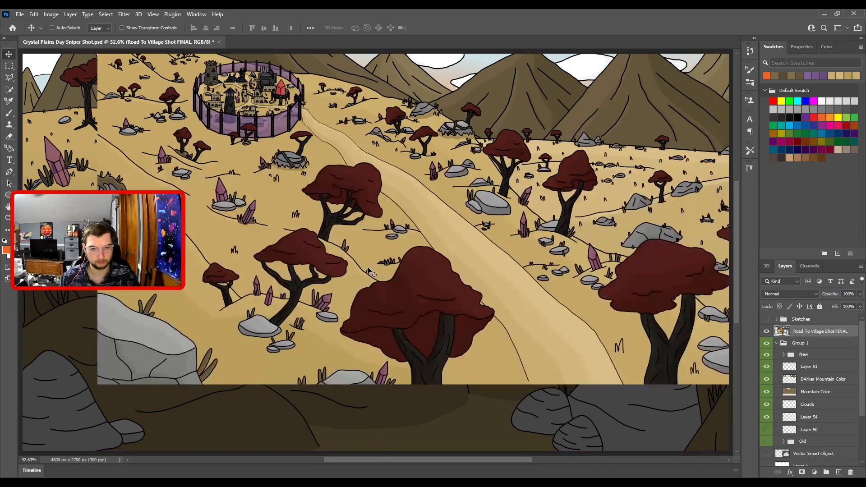
pyautogui.hotkey('ctrl', 'z')
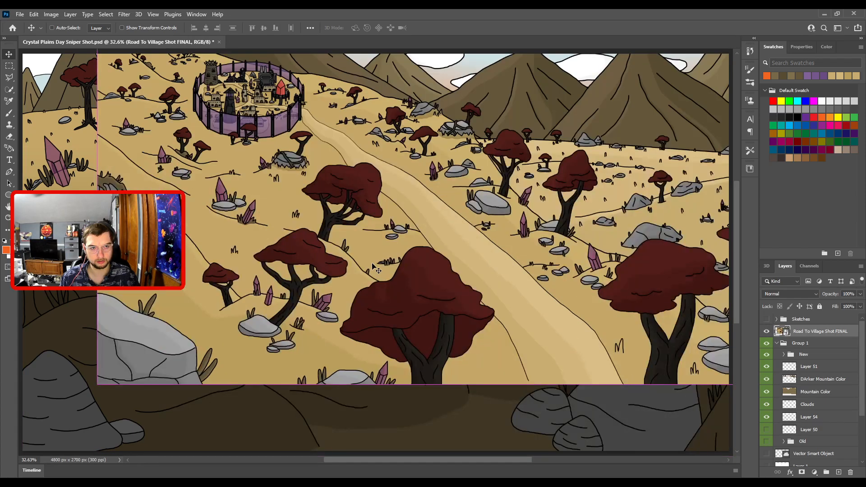
# - Move the Road To Village Shot FINAL image back over the canvas and nudge it right toward the canvas edges
pyautogui.hotkey('ctrl', '-')
pyautogui.moveTo(380, 273); pyautogui.dragTo(322, 325)
pyautogui.hotkey('shift', 'Right')
pyautogui.hotkey('shift', 'Right')
pyautogui.hotkey('shift', 'Right')
pyautogui.hotkey('shift', 'Right')
pyautogui.hotkey('shift', 'Right')
pyautogui.hotkey('shift', 'Right')
pyautogui.hotkey('shift', 'Right')
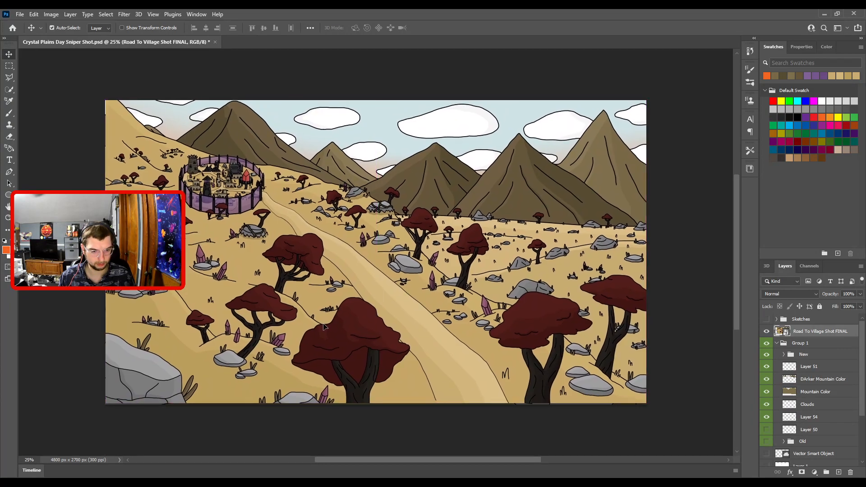
# - Fine-tune the Road To Village Shot FINAL image's horizontal position until it snaps to the canvas edges, and check its lower edge up close
pyautogui.hotkey('shift', 'Left')
pyautogui.hotkey('shift', 'Left')
pyautogui.hotkey('shift', 'Left')
pyautogui.hotkey('shift', 'Left')
pyautogui.hotkey('shift', 'Left')
pyautogui.hotkey('shift', 'Left')
pyautogui.hotkey('shift', 'Left')
pyautogui.hotkey('shift', 'Left')
pyautogui.hotkey('shift', 'Left')
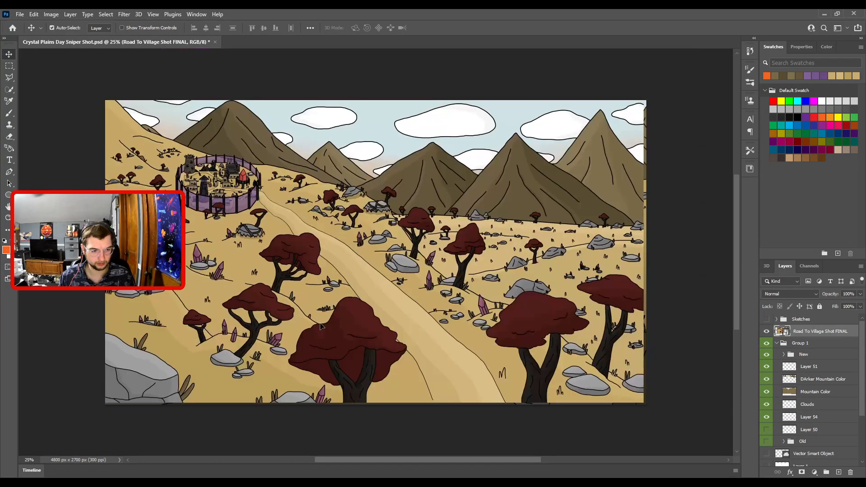
pyautogui.hotkey('shift', 'Right')
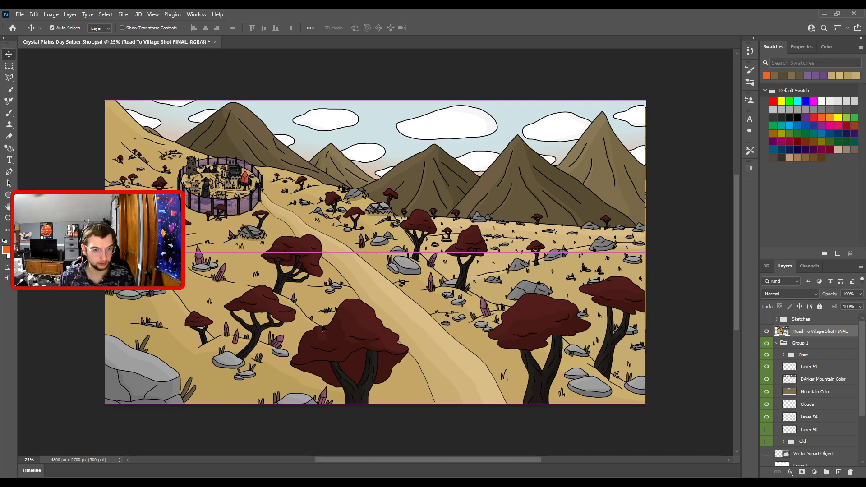
pyautogui.moveTo(335, 307); pyautogui.dragTo(335, 306)
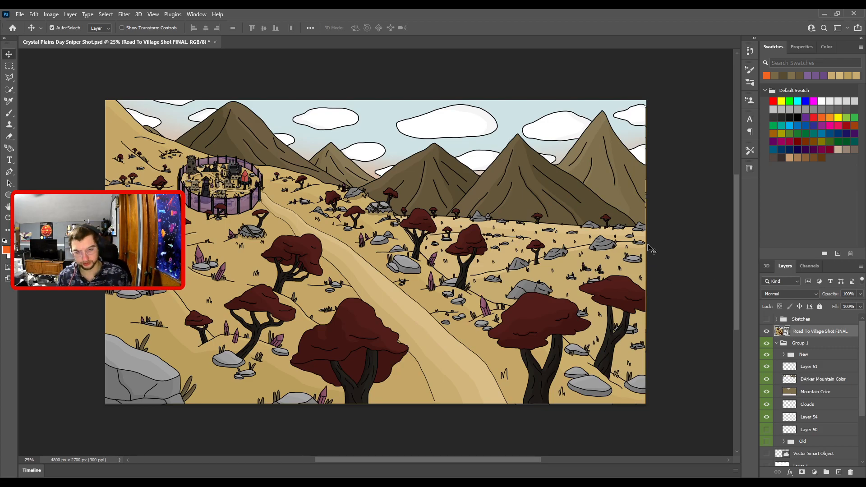
pyautogui.hotkey('ctrl', '+')
pyautogui.moveTo(326, 293); pyautogui.dragTo(460, 167)
pyautogui.hotkey('ctrl', '+')
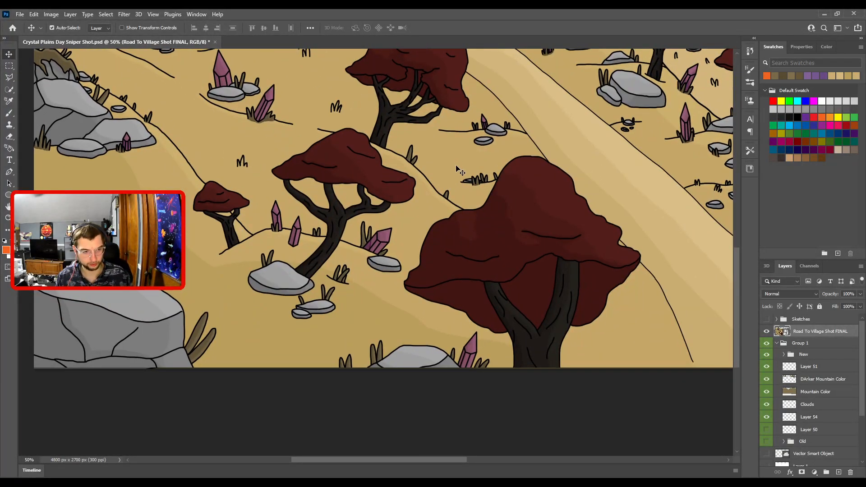
# - Place the Village Shots FINAL image directly above the Road To Village Shot FINAL layer and hide it
pyautogui.hotkey('ctrl', '0')
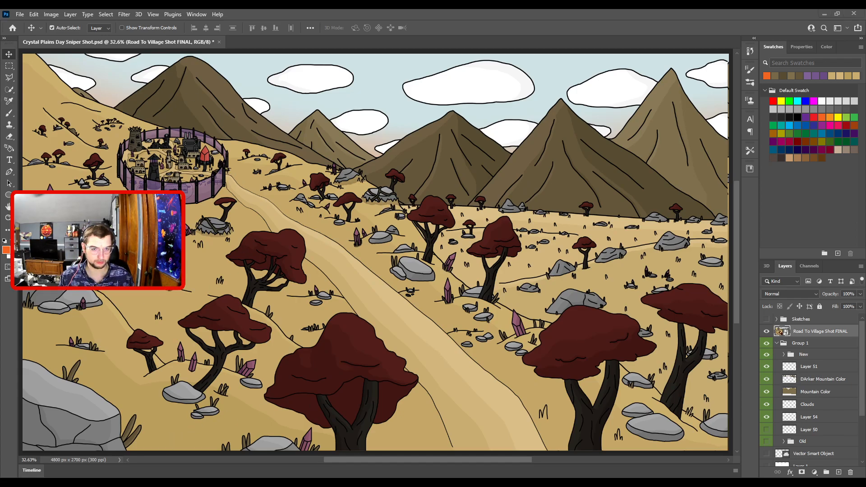
pyautogui.moveTo(0, 250); pyautogui.dragTo(560, 246)
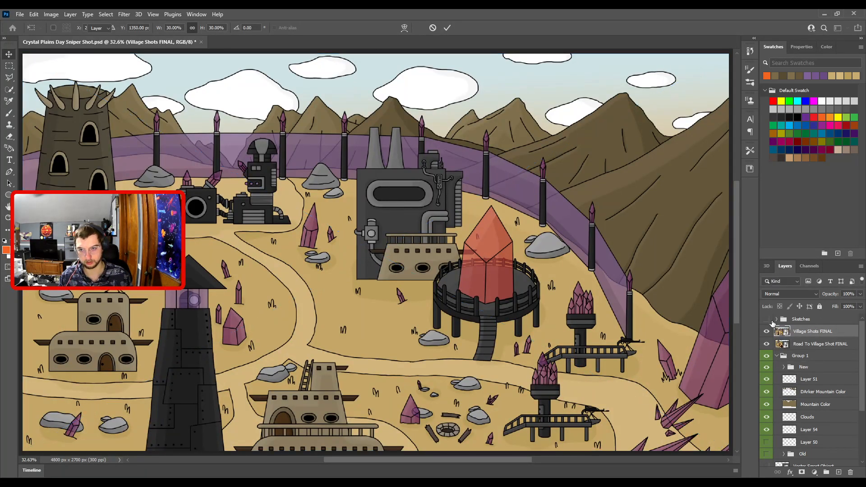
pyautogui.click(767, 332)
# - Examine the walled village in the Road To Village image, first the whole enclosure and its surroundings, and up close its buildings
pyautogui.scroll(1, 419, 271)
pyautogui.moveTo(302, 238); pyautogui.dragTo(526, 306)
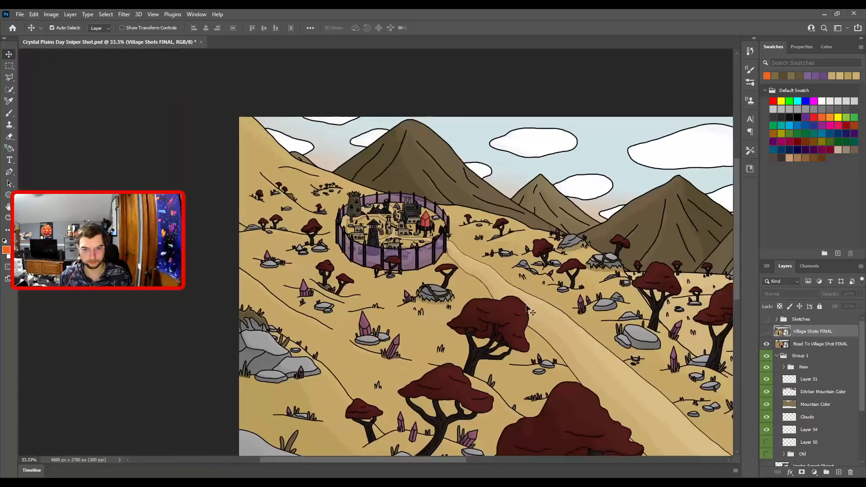
pyautogui.hotkey('ctrl', '+')
pyautogui.hotkey('ctrl', '+')
pyautogui.moveTo(494, 278); pyautogui.dragTo(423, 253)
pyautogui.hotkey('ctrl', '+')
pyautogui.hotkey('ctrl', '+')
pyautogui.hotkey('ctrl', '-')
pyautogui.moveTo(414, 320); pyautogui.dragTo(439, 358)
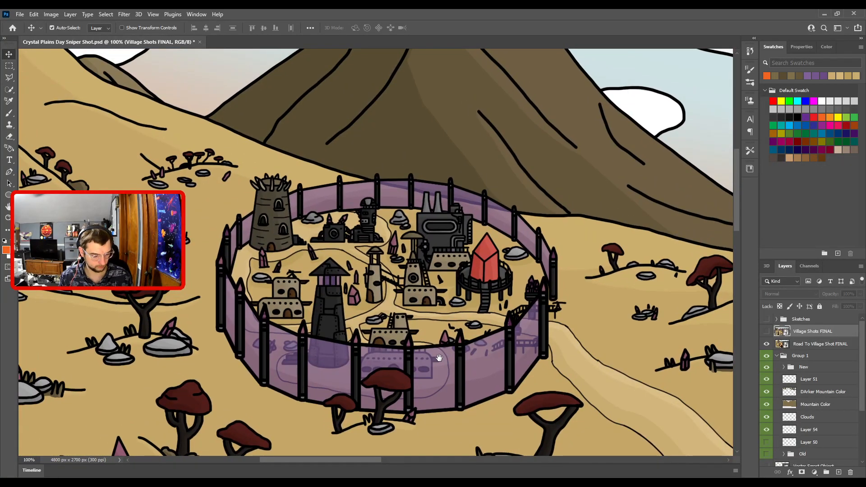
pyautogui.moveTo(451, 327); pyautogui.dragTo(503, 324)
pyautogui.keyDown('ctrl'); pyautogui.click(436, 339); pyautogui.keyUp('ctrl')
pyautogui.moveTo(538, 350); pyautogui.dragTo(481, 293)
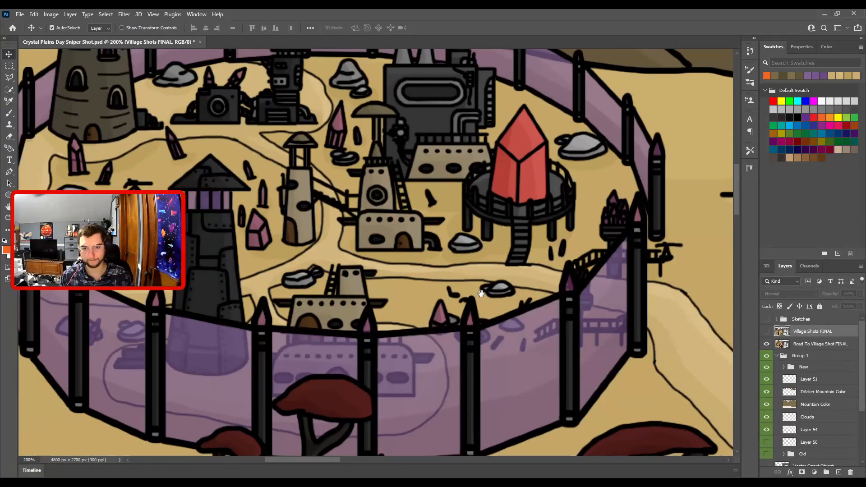
# - Examine the village buildings between the wall corner beside the road and the spiked stone tower on the opposite side
pyautogui.moveTo(555, 250); pyautogui.dragTo(403, 272)
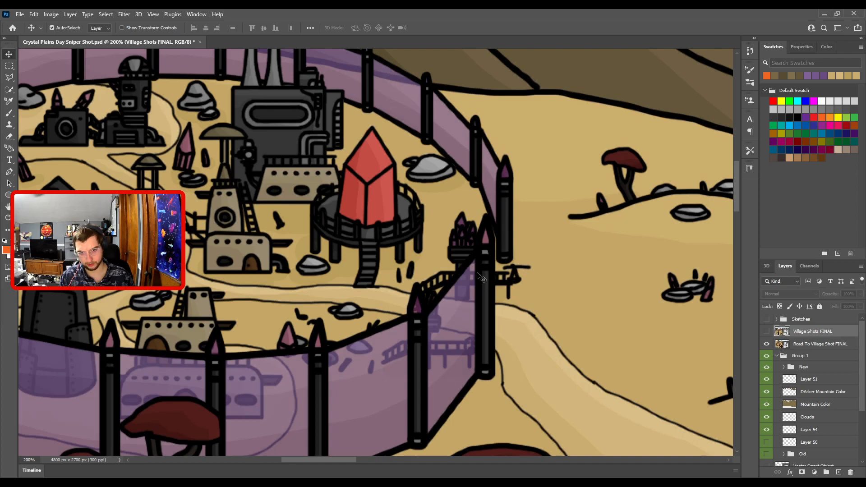
pyautogui.moveTo(567, 309); pyautogui.dragTo(650, 270)
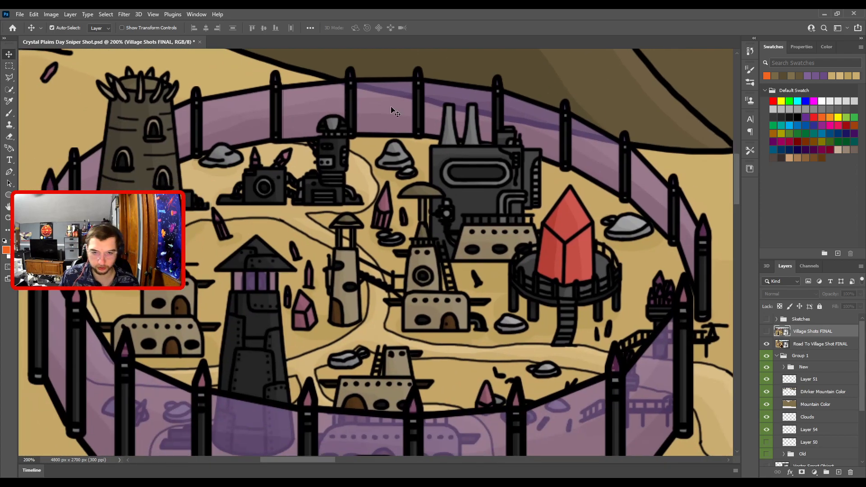
pyautogui.moveTo(399, 360); pyautogui.dragTo(348, 292)
pyautogui.moveTo(400, 324); pyautogui.dragTo(312, 326)
pyautogui.moveTo(293, 230); pyautogui.dragTo(428, 313)
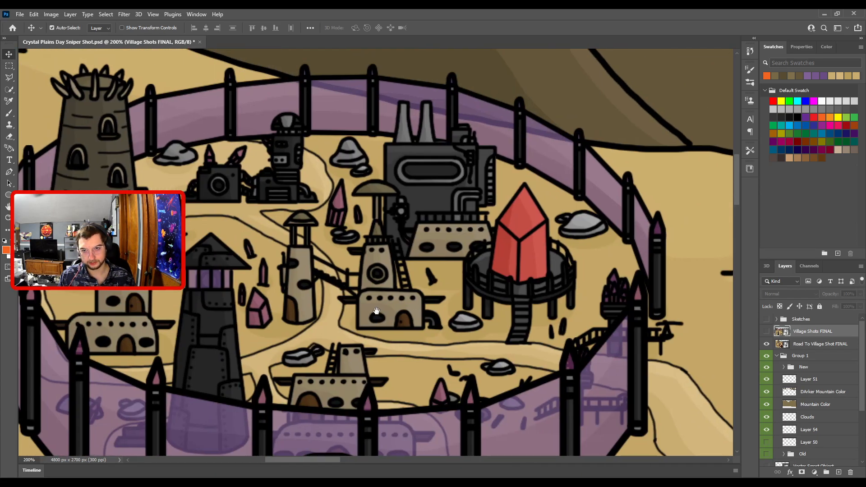
pyautogui.moveTo(377, 310); pyautogui.dragTo(509, 315)
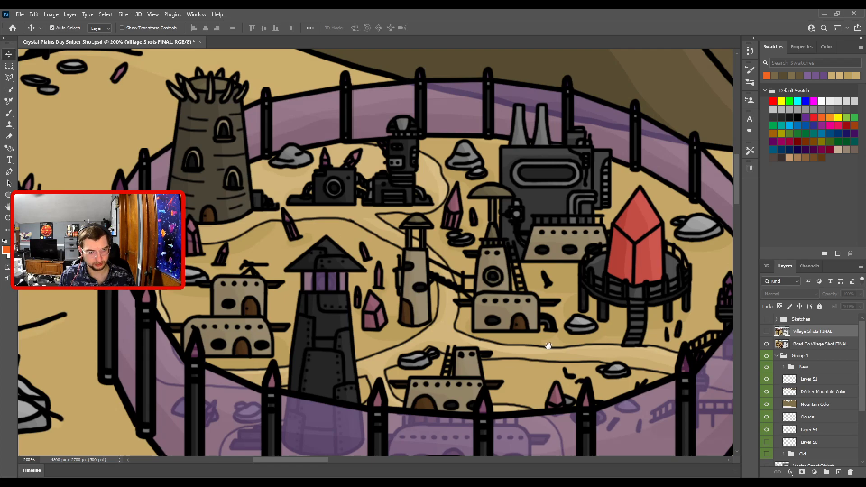
pyautogui.moveTo(550, 346); pyautogui.dragTo(485, 278)
pyautogui.moveTo(395, 325); pyautogui.dragTo(469, 369)
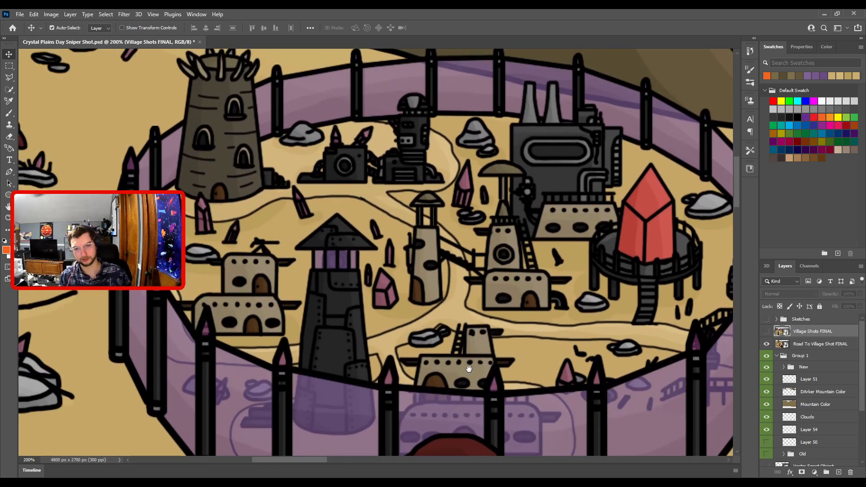
pyautogui.moveTo(561, 293); pyautogui.dragTo(341, 231)
pyautogui.moveTo(455, 244); pyautogui.dragTo(627, 336)
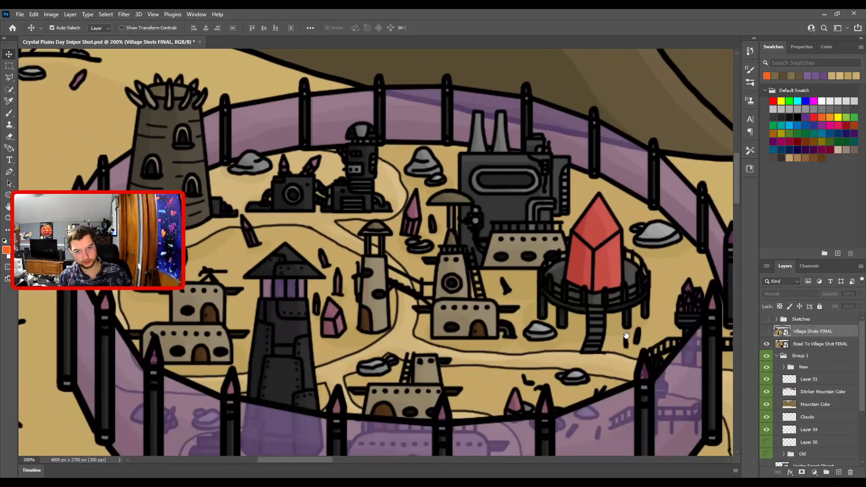
# - Examine the red crystal platform, the dark factory beside it and the purple wall where the road reaches the village
pyautogui.moveTo(425, 360); pyautogui.dragTo(378, 305)
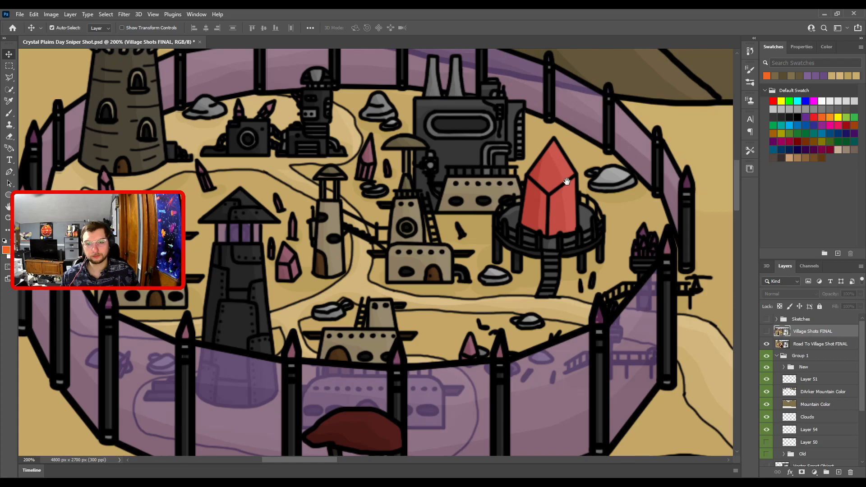
pyautogui.moveTo(563, 185); pyautogui.dragTo(501, 192)
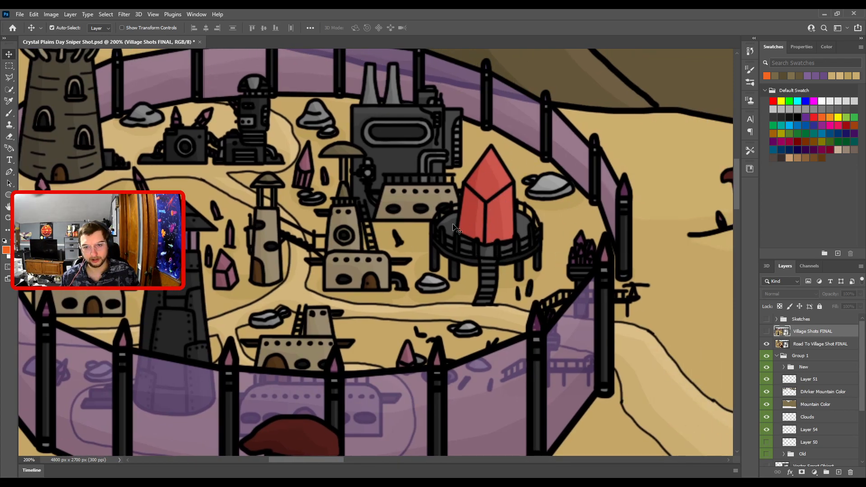
pyautogui.moveTo(634, 399); pyautogui.dragTo(622, 409)
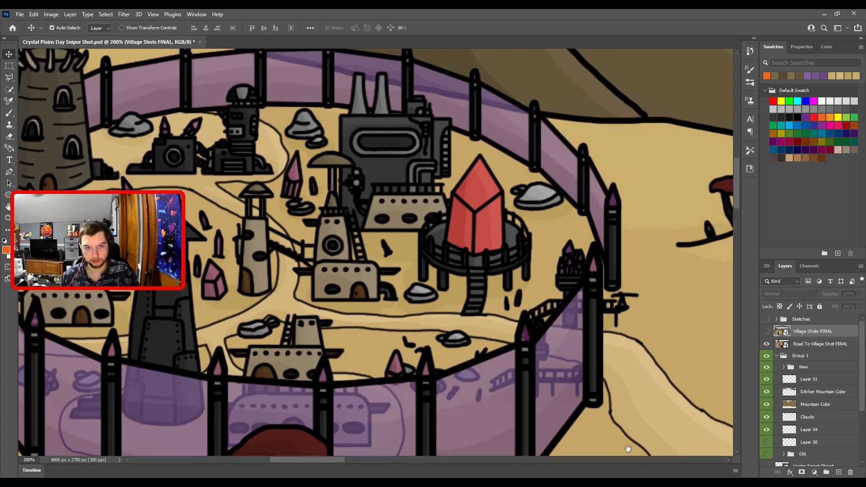
pyautogui.moveTo(557, 245); pyautogui.dragTo(370, 156)
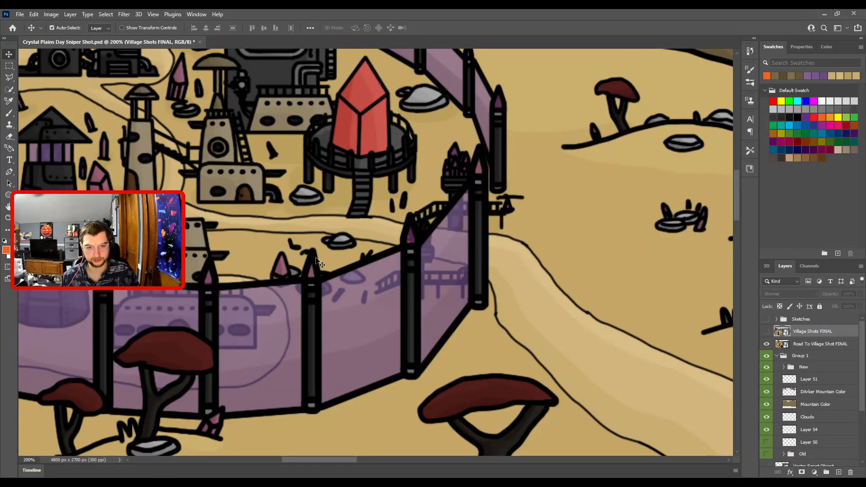
pyautogui.moveTo(325, 181); pyautogui.dragTo(462, 277)
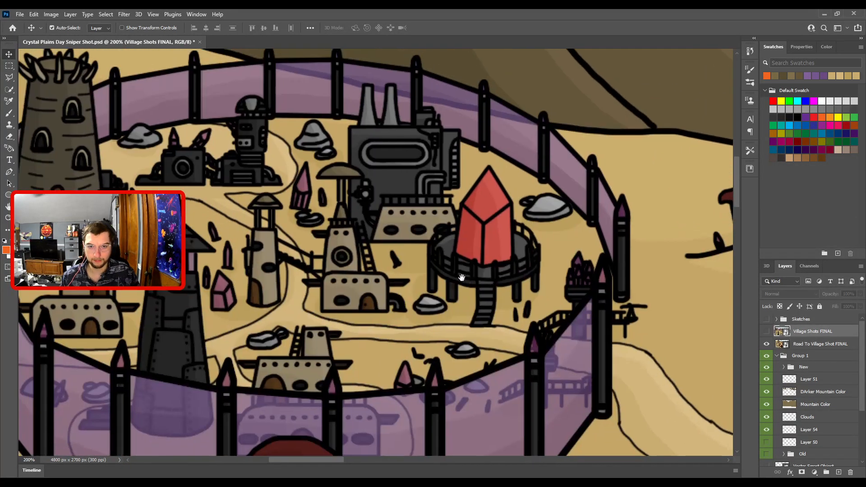
pyautogui.moveTo(544, 277); pyautogui.dragTo(400, 283)
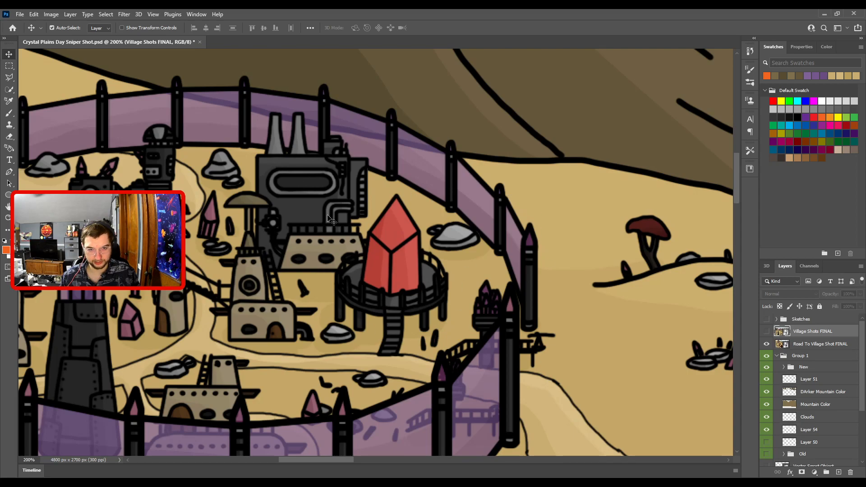
pyautogui.moveTo(355, 214); pyautogui.dragTo(441, 214)
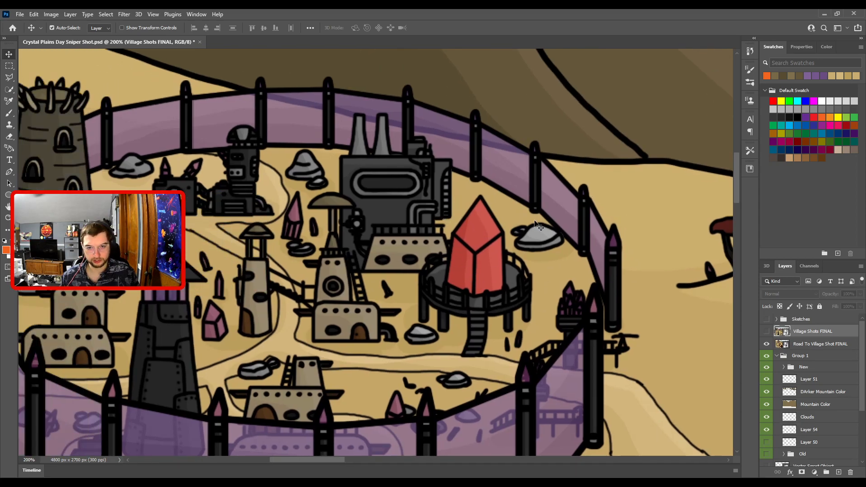
pyautogui.moveTo(441, 406); pyautogui.dragTo(519, 396)
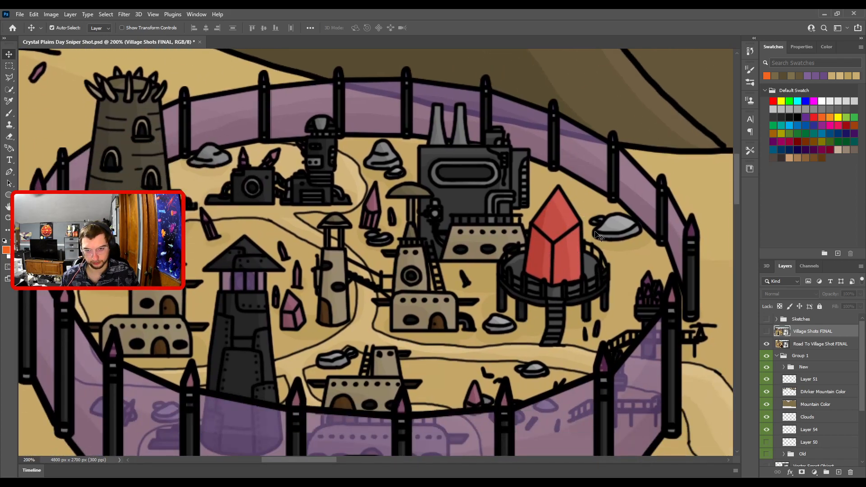
# - Examine the purple barrier behind the factory chimneys, and the front barrier with the dark watchtower and houses behind it
pyautogui.moveTo(589, 245); pyautogui.dragTo(555, 252)
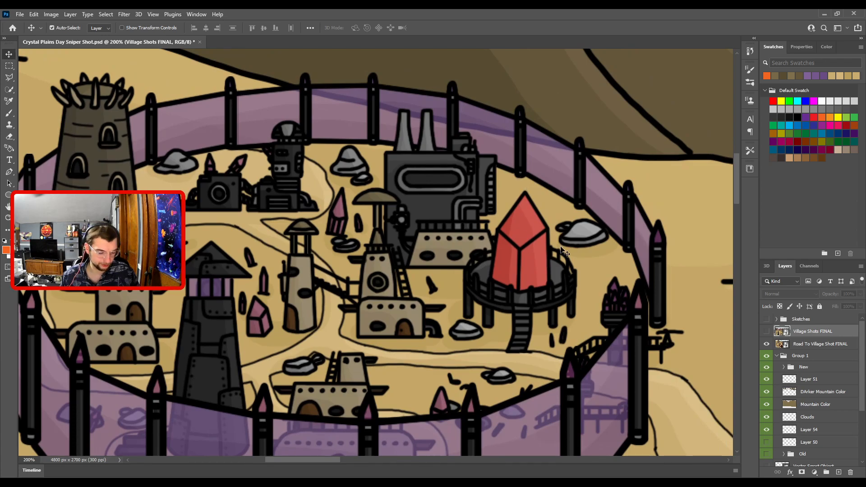
pyautogui.moveTo(466, 213); pyautogui.dragTo(478, 251)
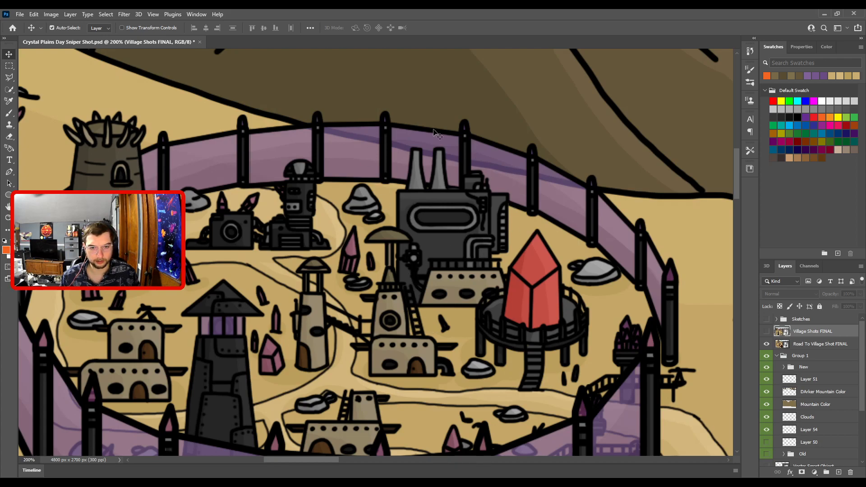
pyautogui.moveTo(427, 232); pyautogui.dragTo(465, 227)
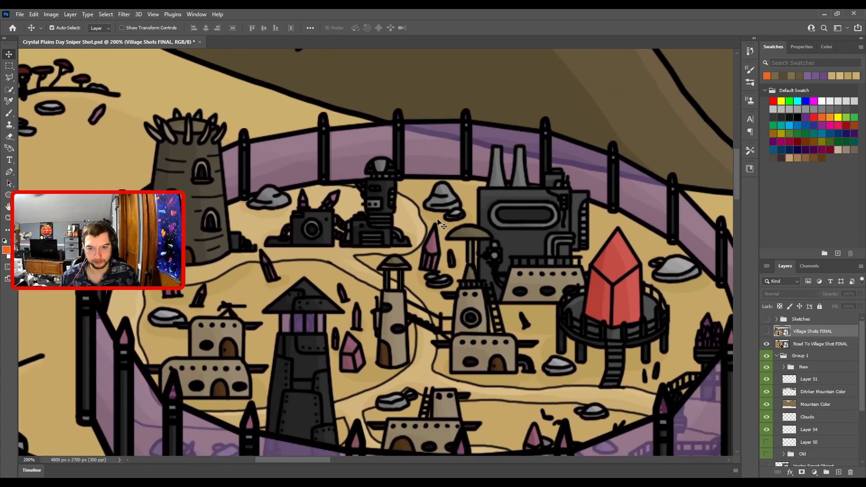
pyautogui.moveTo(509, 200); pyautogui.dragTo(481, 236)
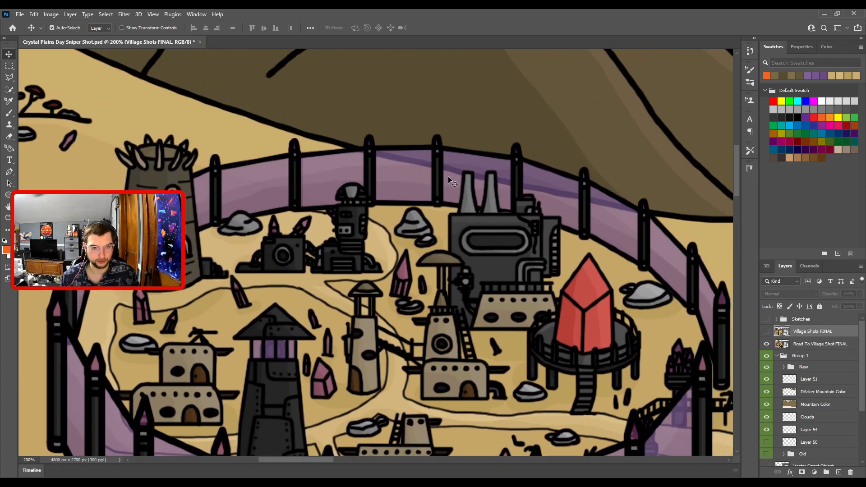
pyautogui.moveTo(383, 164); pyautogui.dragTo(308, 105)
pyautogui.moveTo(516, 295); pyautogui.dragTo(508, 276)
pyautogui.moveTo(465, 333); pyautogui.dragTo(532, 270)
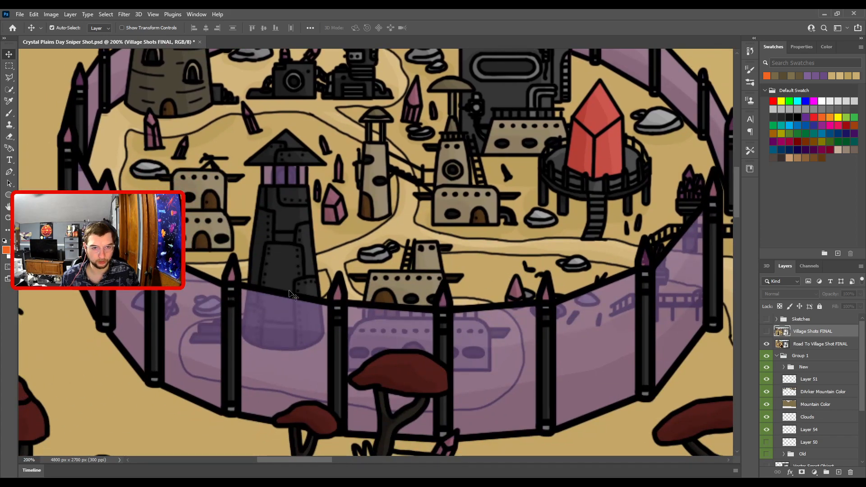
pyautogui.moveTo(303, 254); pyautogui.dragTo(495, 224)
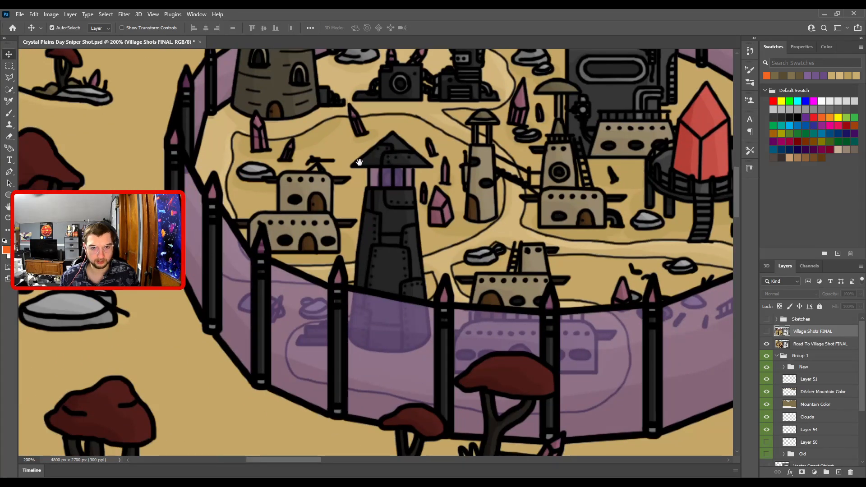
# - Examine the dark watchtower and the houses seen through the front section of the translucent purple wall
pyautogui.moveTo(343, 136); pyautogui.dragTo(293, 185)
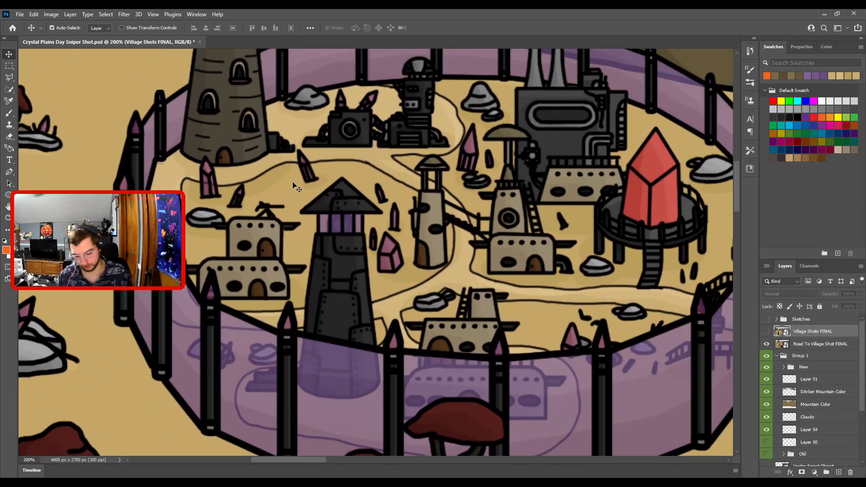
pyautogui.scroll(-6, 293, 185)
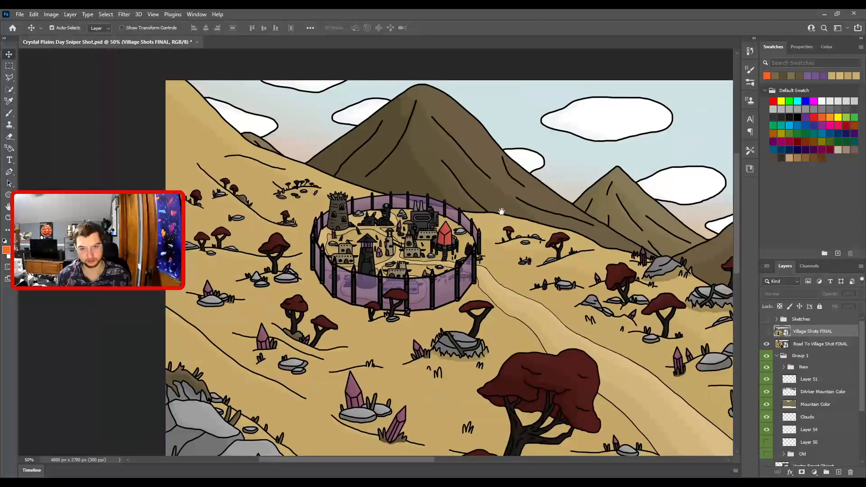
pyautogui.scroll(6, 225, 141)
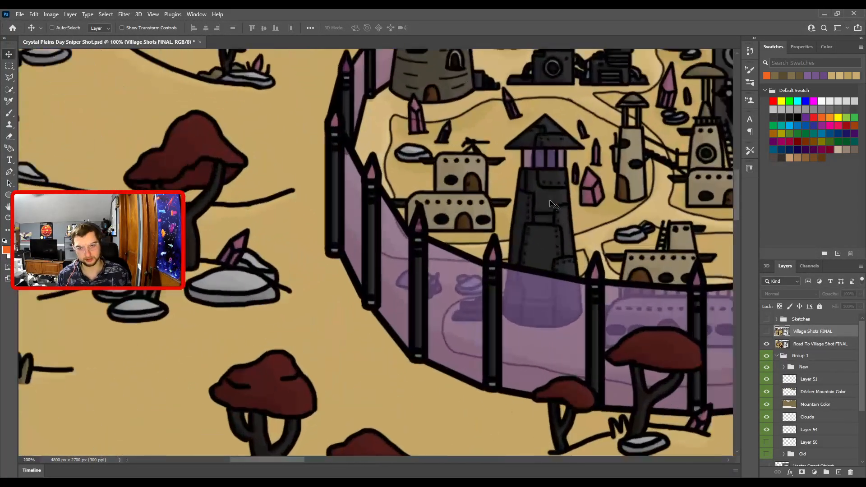
pyautogui.moveTo(551, 203); pyautogui.dragTo(360, 253)
pyautogui.moveTo(432, 244); pyautogui.dragTo(324, 199)
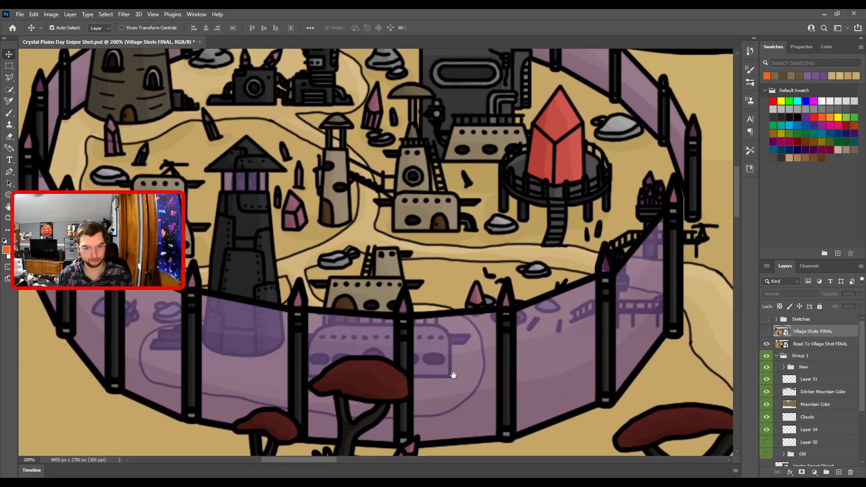
pyautogui.moveTo(454, 375); pyautogui.dragTo(447, 386)
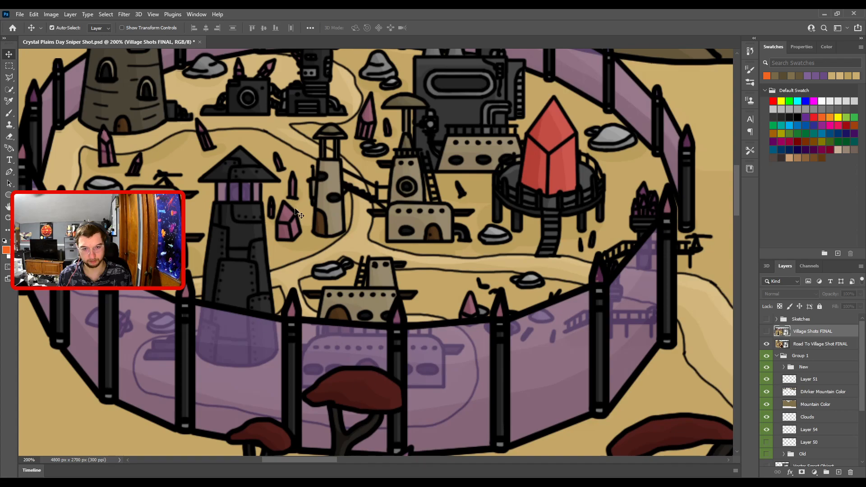
pyautogui.moveTo(415, 372); pyautogui.dragTo(433, 383)
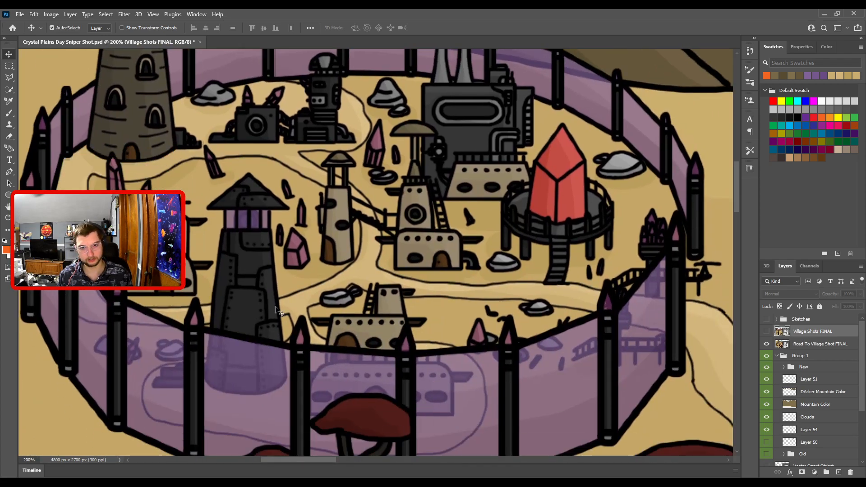
pyautogui.moveTo(323, 344); pyautogui.dragTo(381, 292)
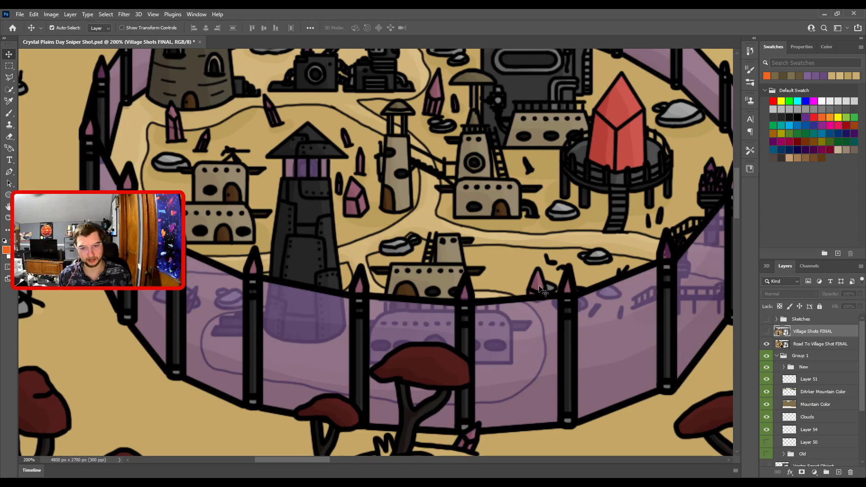
pyautogui.moveTo(502, 309); pyautogui.dragTo(440, 374)
pyautogui.moveTo(445, 308); pyautogui.dragTo(426, 220)
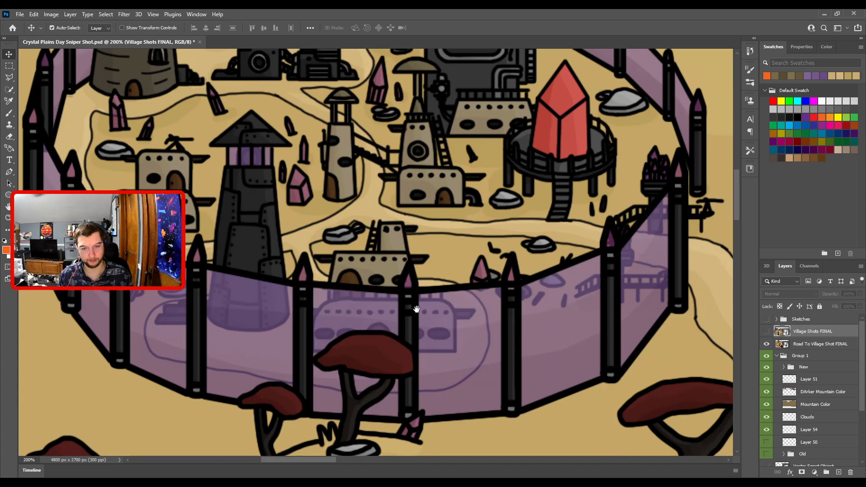
pyautogui.moveTo(345, 266); pyautogui.dragTo(373, 275)
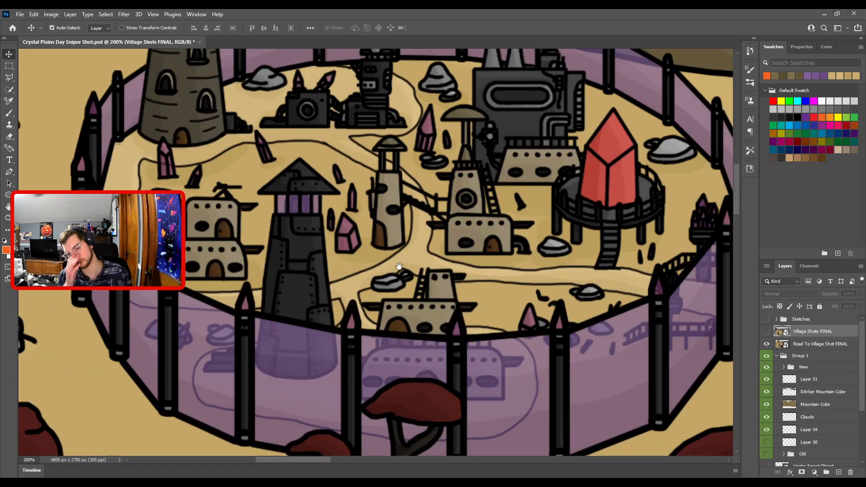
# - Examine the village interior up close, from the small houses and slim towers across to the factory and the red crystal platform
pyautogui.hotkey('ctrl', '-')
pyautogui.moveTo(399, 279); pyautogui.dragTo(483, 288)
pyautogui.hotkey('ctrl', '+')
pyautogui.moveTo(416, 256); pyautogui.dragTo(349, 289)
pyautogui.moveTo(439, 229); pyautogui.dragTo(265, 157)
pyautogui.moveTo(352, 197); pyautogui.dragTo(452, 247)
pyautogui.moveTo(531, 212); pyautogui.dragTo(440, 263)
pyautogui.moveTo(328, 220); pyautogui.dragTo(419, 277)
pyautogui.moveTo(431, 307); pyautogui.dragTo(533, 233)
pyautogui.moveTo(418, 191); pyautogui.dragTo(379, 193)
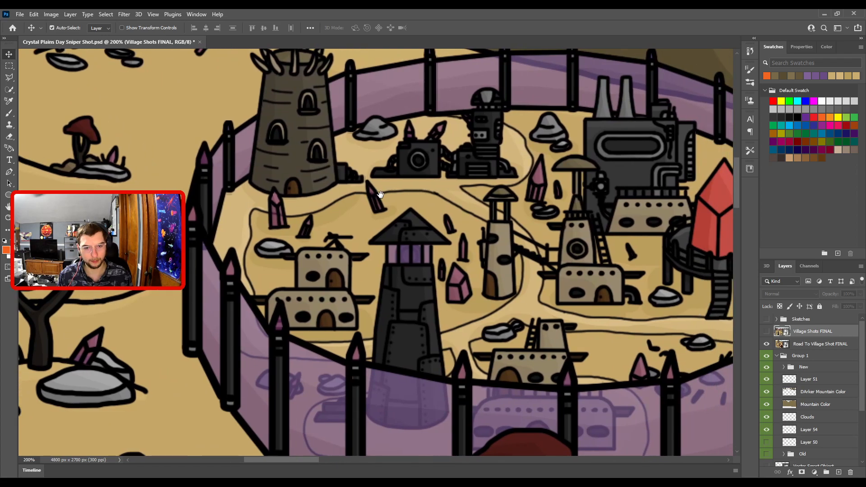
pyautogui.moveTo(239, 313); pyautogui.dragTo(66, 346)
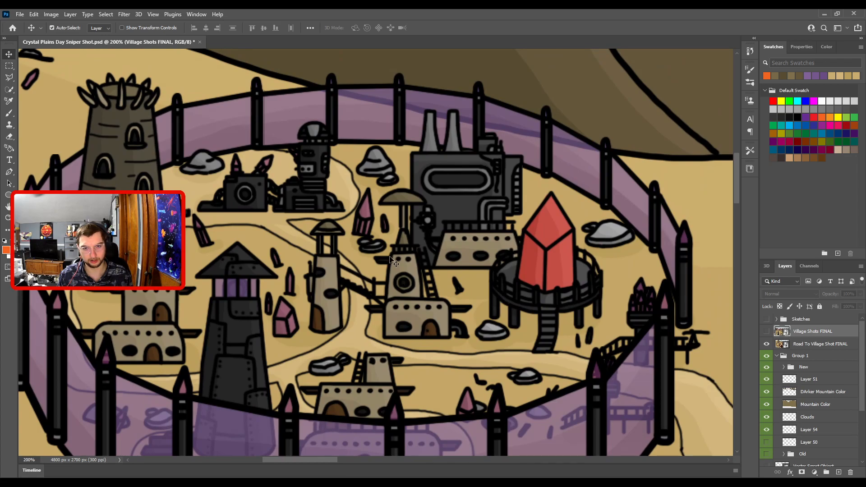
pyautogui.moveTo(393, 265); pyautogui.dragTo(358, 315)
pyautogui.moveTo(311, 275); pyautogui.dragTo(316, 241)
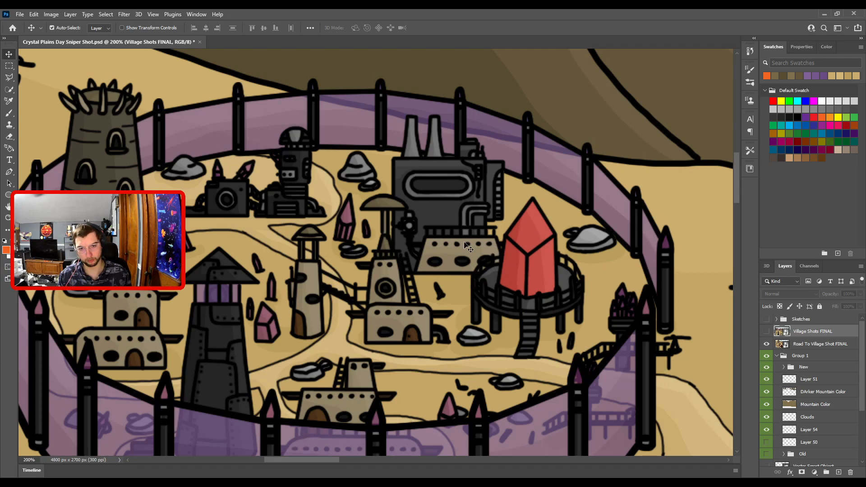
pyautogui.moveTo(455, 194); pyautogui.dragTo(499, 249)
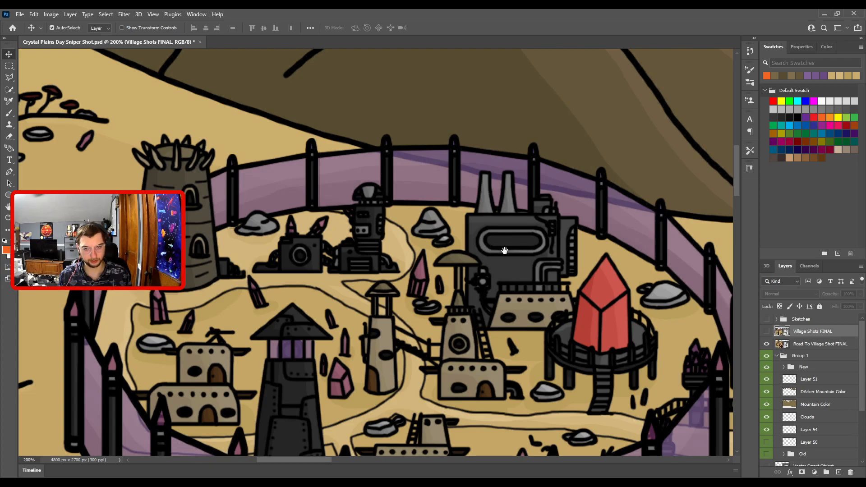
# - Examine the spiked stone tower, the dark machines beside it and the rear purple wall below the mountain
pyautogui.scroll(2, 519, 260)
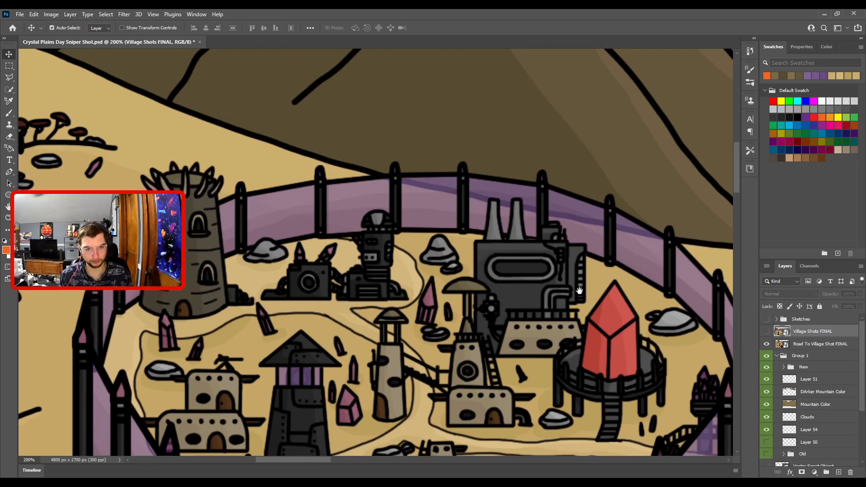
pyautogui.moveTo(368, 280); pyautogui.dragTo(605, 317)
pyautogui.moveTo(588, 266); pyautogui.dragTo(483, 239)
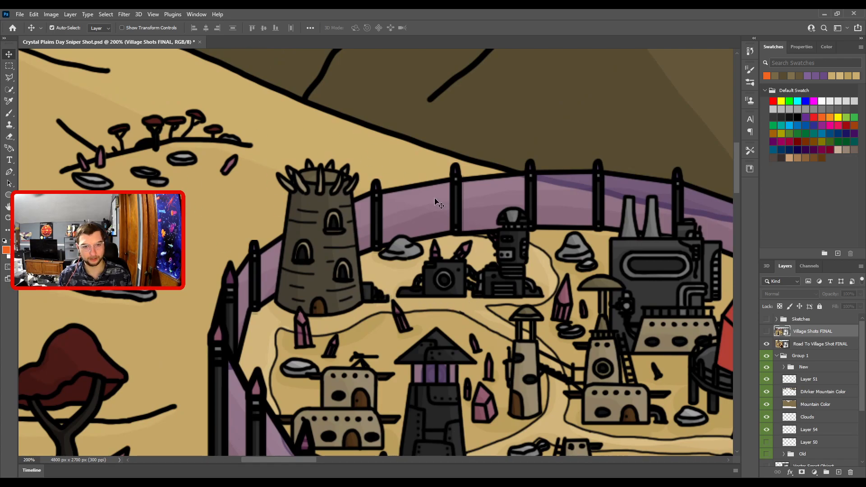
pyautogui.hotkey('ctrl', '-')
pyautogui.hotkey('ctrl', '-')
pyautogui.hotkey('ctrl', '+')
pyautogui.hotkey('ctrl', '+')
pyautogui.moveTo(489, 299); pyautogui.dragTo(422, 238)
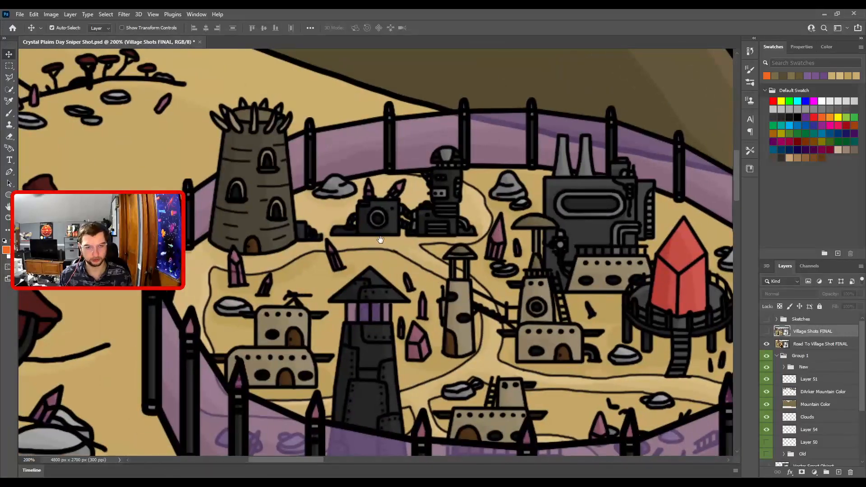
# - Examine how the walled village sits in the whole Road To Village image, including the hillside, trees and rocks around it
pyautogui.hotkey('ctrl', '0')
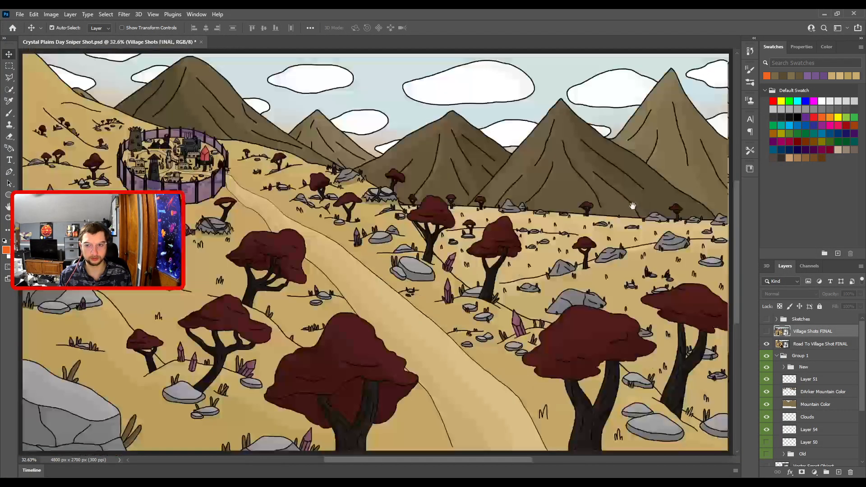
pyautogui.moveTo(214, 151); pyautogui.dragTo(519, 245)
pyautogui.hotkey('ctrl', '+')
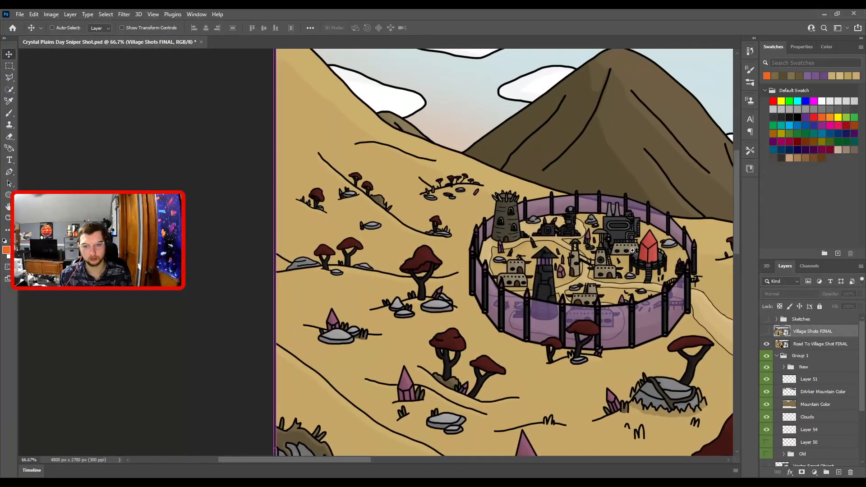
pyautogui.hotkey('ctrl', '+')
pyautogui.moveTo(336, 235); pyautogui.dragTo(483, 261)
pyautogui.hotkey('ctrl', '+')
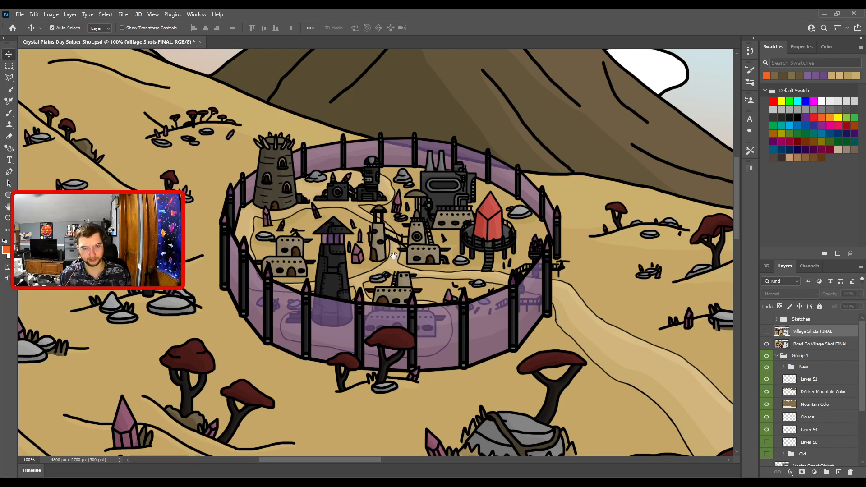
pyautogui.moveTo(338, 177); pyautogui.dragTo(352, 208)
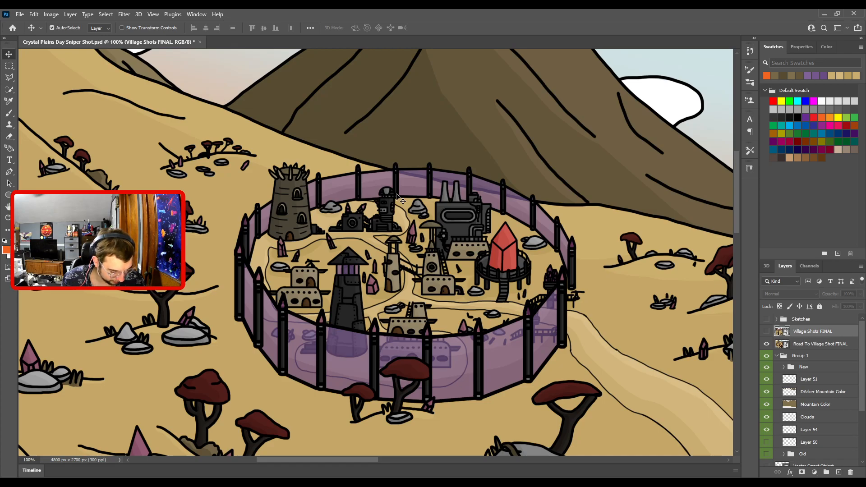
pyautogui.hotkey('ctrl', '-')
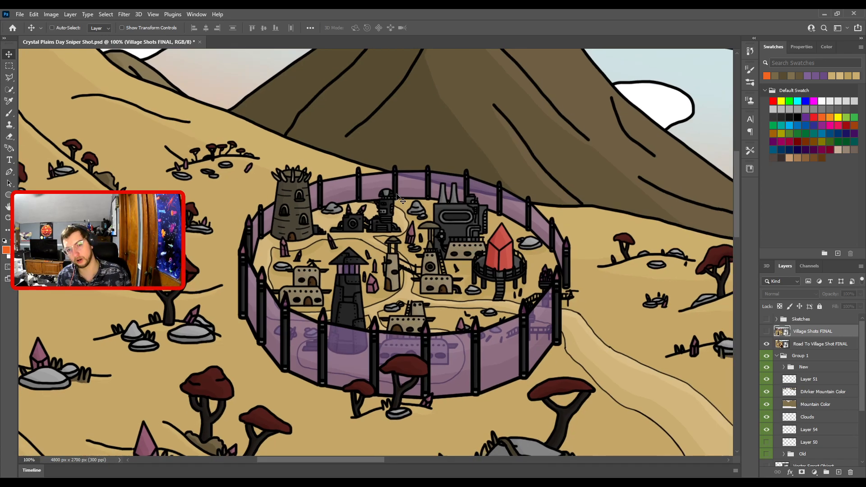
pyautogui.moveTo(412, 327); pyautogui.dragTo(348, 257)
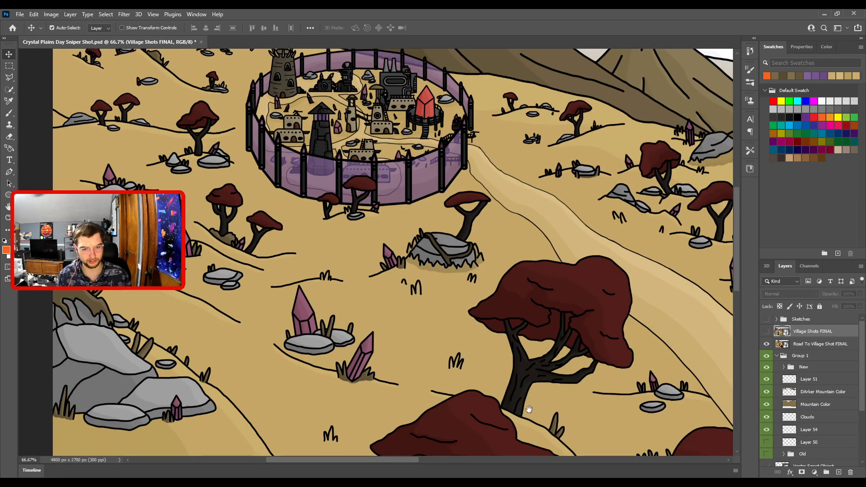
pyautogui.moveTo(439, 292); pyautogui.dragTo(433, 328)
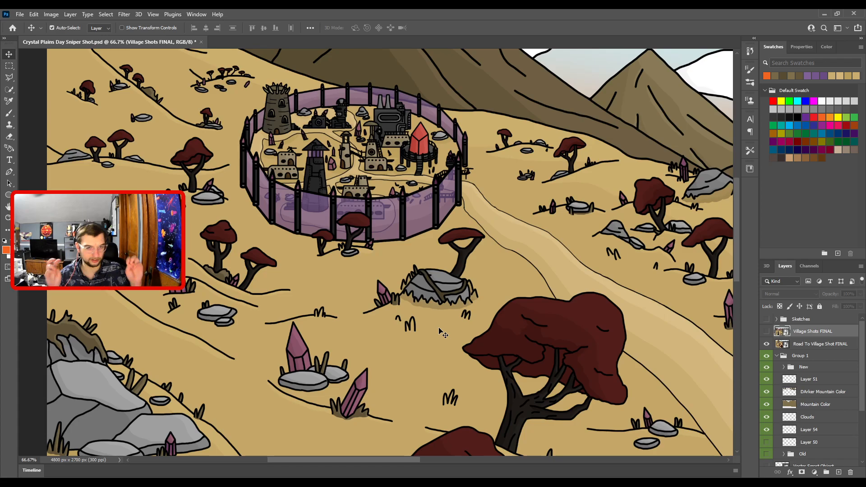
pyautogui.hotkey('ctrl', '+')
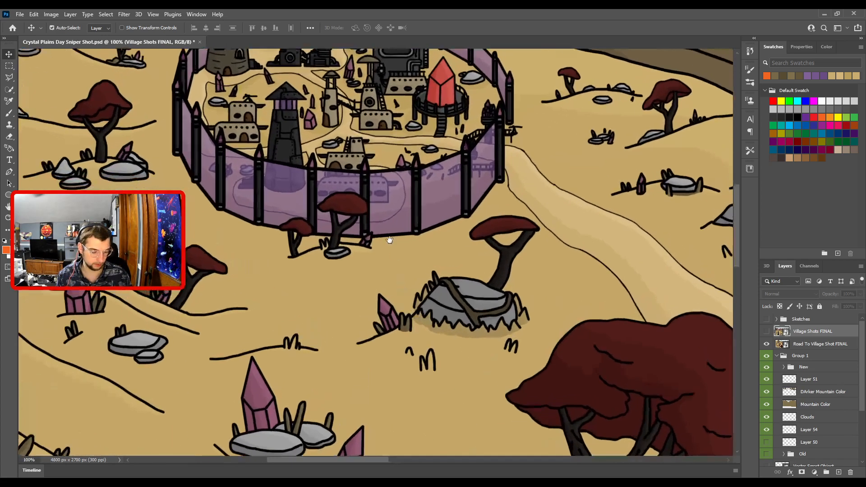
pyautogui.moveTo(386, 217); pyautogui.dragTo(402, 269)
pyautogui.moveTo(387, 228); pyautogui.dragTo(388, 304)
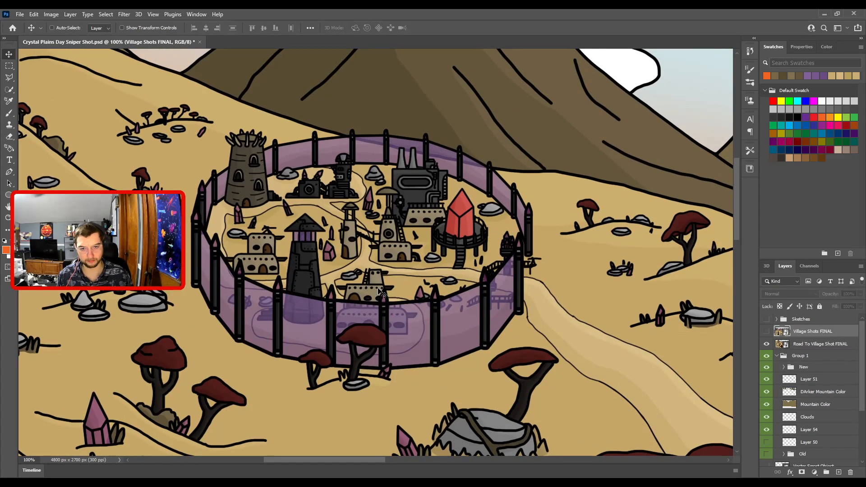
# - Examine the village buildings up close again, comparing the stone tower side with the factory, crystal platform and road entrance
pyautogui.hotkey('ctrl', '+')
pyautogui.moveTo(424, 273); pyautogui.dragTo(420, 316)
pyautogui.moveTo(329, 254); pyautogui.dragTo(256, 244)
pyautogui.moveTo(458, 291); pyautogui.dragTo(456, 250)
pyautogui.moveTo(396, 231); pyautogui.dragTo(585, 298)
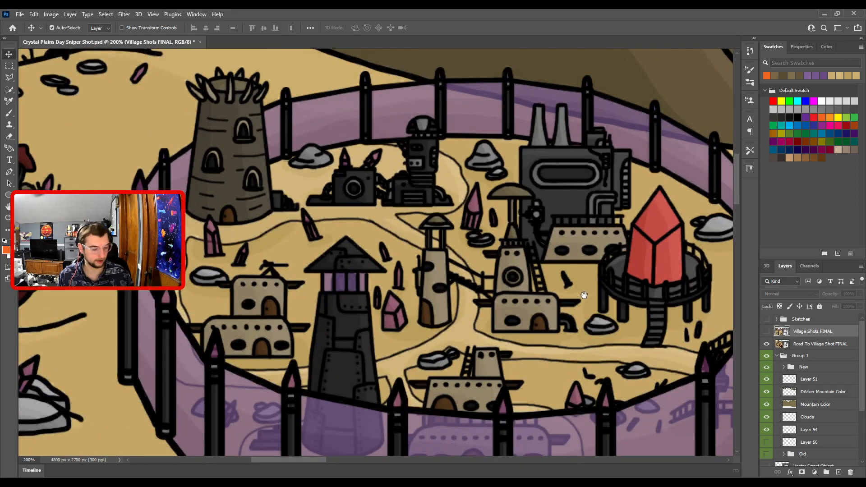
pyautogui.hotkey('ctrl', '-')
pyautogui.moveTo(546, 257); pyautogui.dragTo(394, 248)
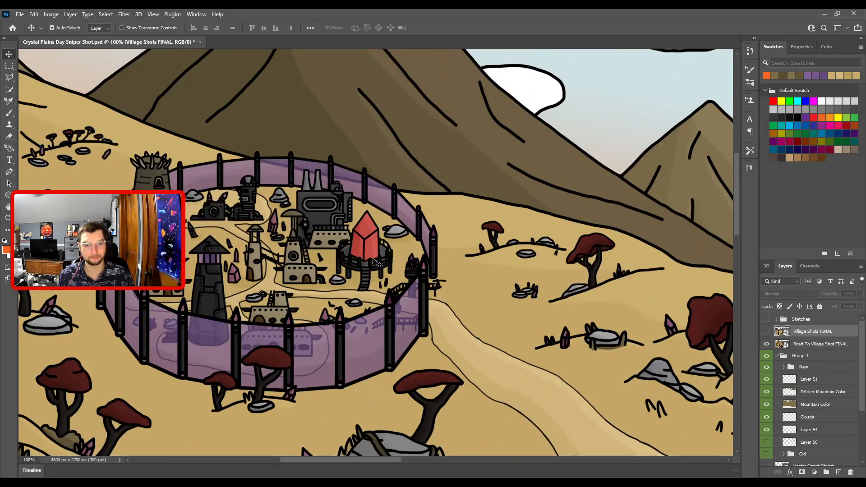
pyautogui.hotkey('ctrl', '+')
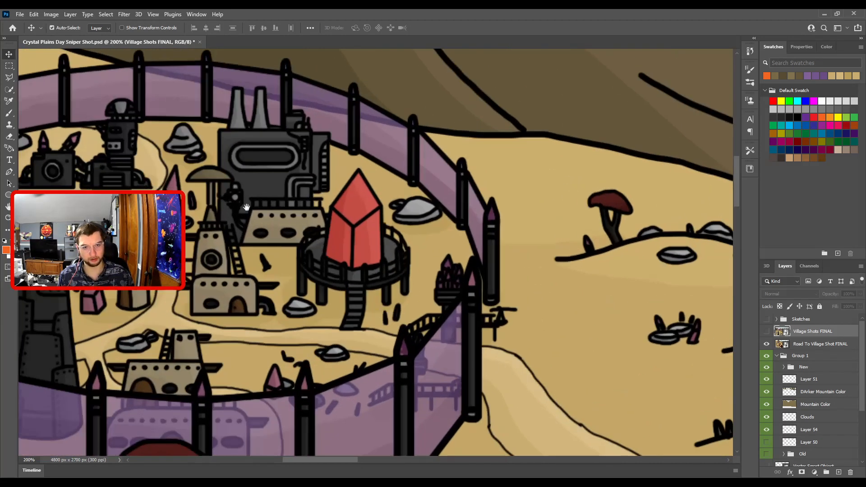
pyautogui.moveTo(260, 246); pyautogui.dragTo(297, 305)
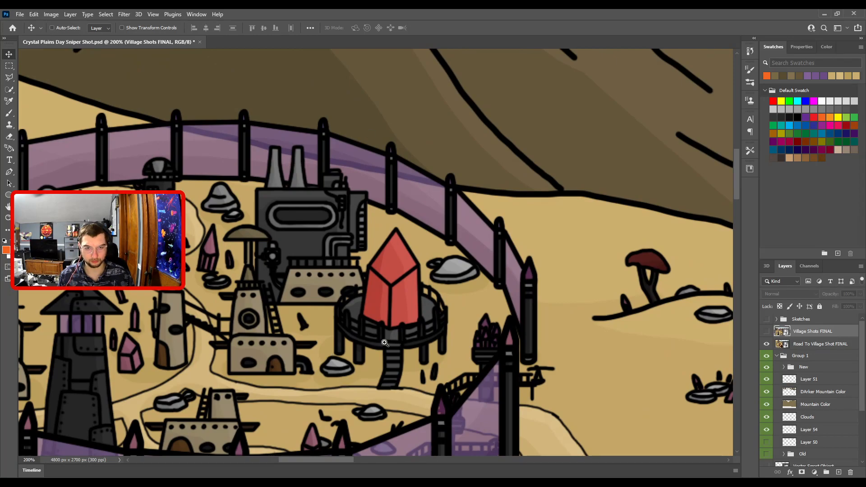
# - Examine the road from the village gate down through the foreground trees, rocks and crystals
pyautogui.hotkey('ctrl', '-')
pyautogui.moveTo(370, 340); pyautogui.dragTo(277, 228)
pyautogui.moveTo(653, 353); pyautogui.dragTo(423, 146)
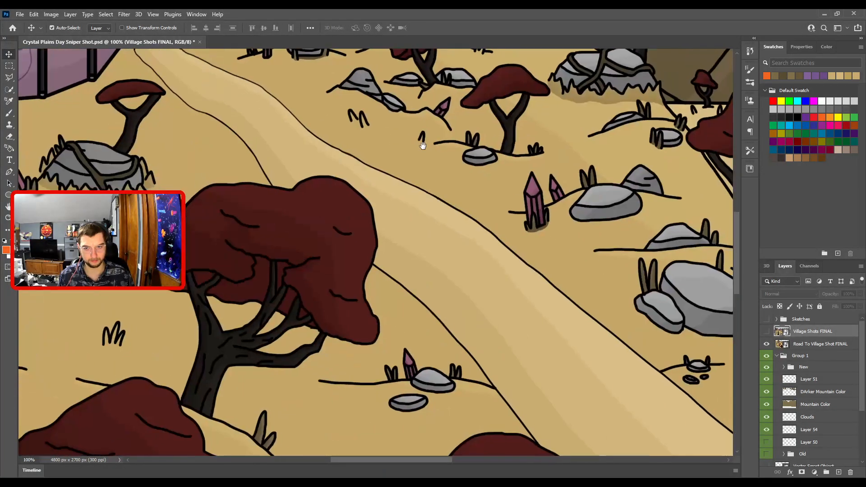
pyautogui.moveTo(548, 280); pyautogui.dragTo(265, 199)
pyautogui.hotkey('ctrl', '-')
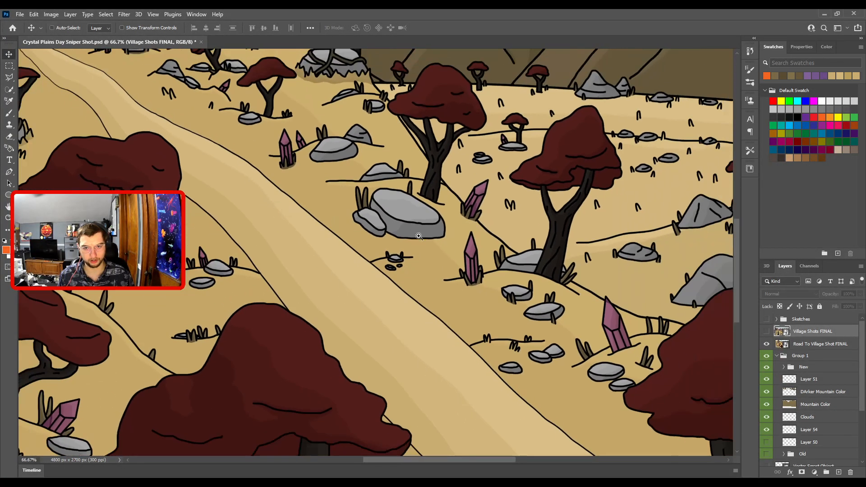
pyautogui.hotkey('ctrl', '-')
pyautogui.moveTo(523, 251); pyautogui.dragTo(693, 354)
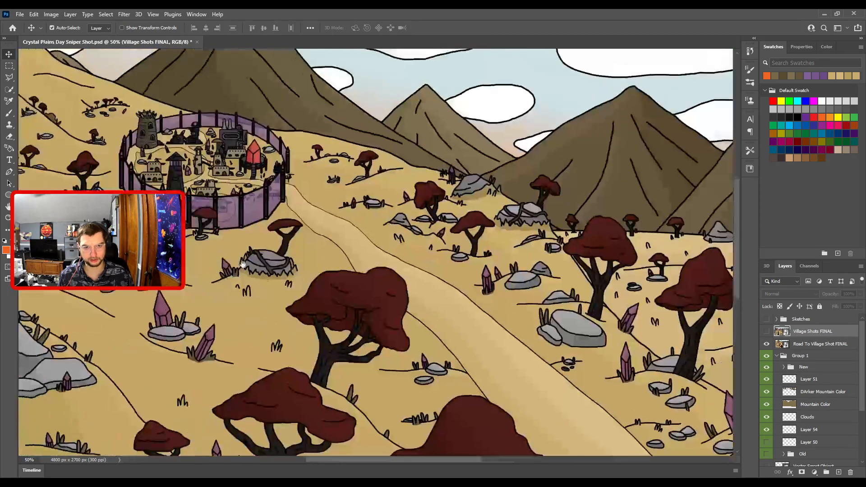
pyautogui.moveTo(229, 264); pyautogui.dragTo(354, 302)
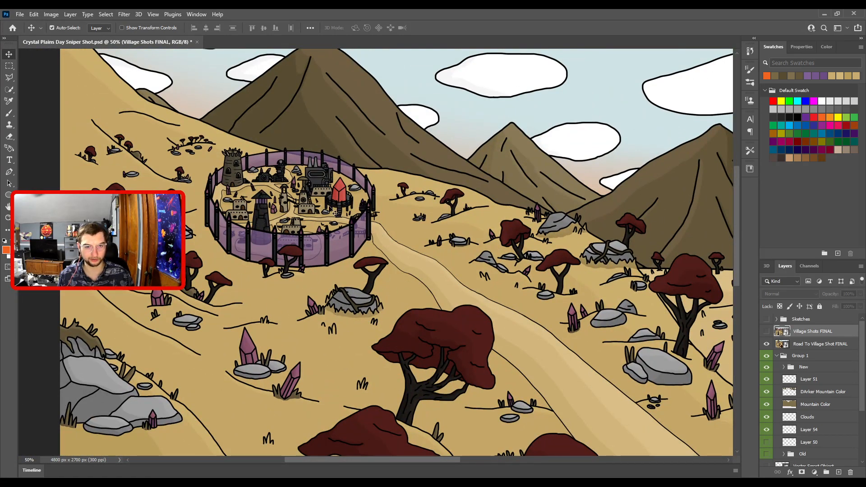
# - Examine the enclosed village against the large mountain, and the complete Road To Village image
pyautogui.hotkey('ctrl', '+')
pyautogui.moveTo(215, 209); pyautogui.dragTo(394, 316)
pyautogui.hotkey('ctrl', '+')
pyautogui.moveTo(391, 272); pyautogui.dragTo(349, 236)
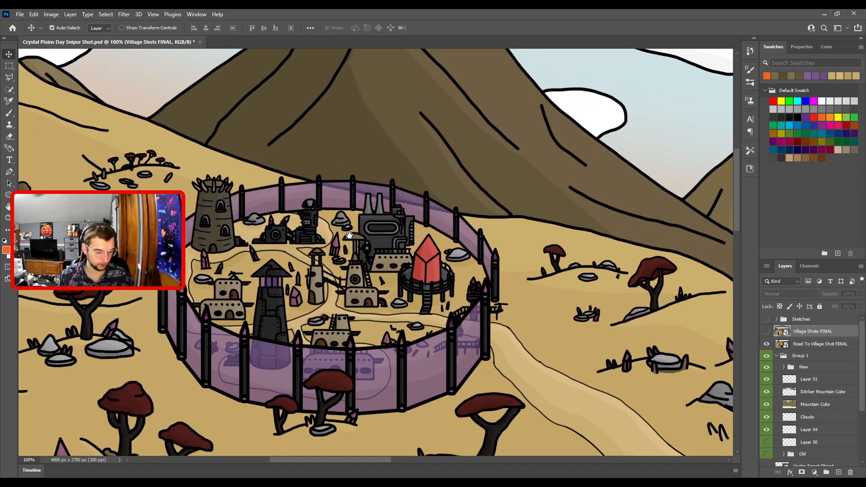
pyautogui.hotkey('ctrl', '-')
pyautogui.moveTo(506, 293); pyautogui.dragTo(287, 212)
pyautogui.hotkey('ctrl', '0')
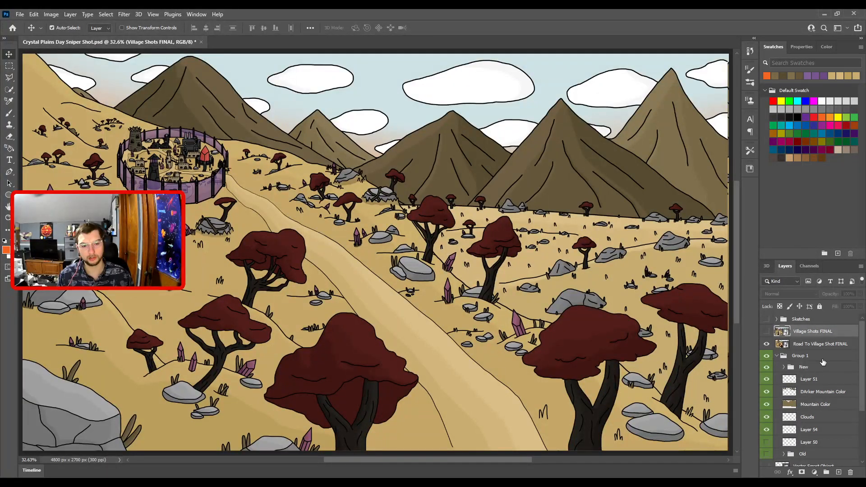
# - Show the Village Shots FINAL image and examine its towers, factory, crystal platform and roads, comparing it with the Road To Village image
pyautogui.click(767, 334)
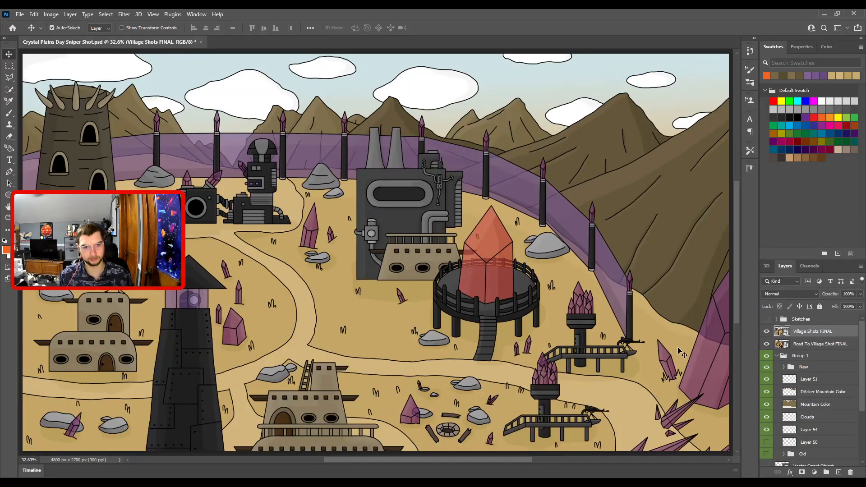
pyautogui.moveTo(445, 327); pyautogui.dragTo(469, 323)
pyautogui.hotkey('ctrl', '0')
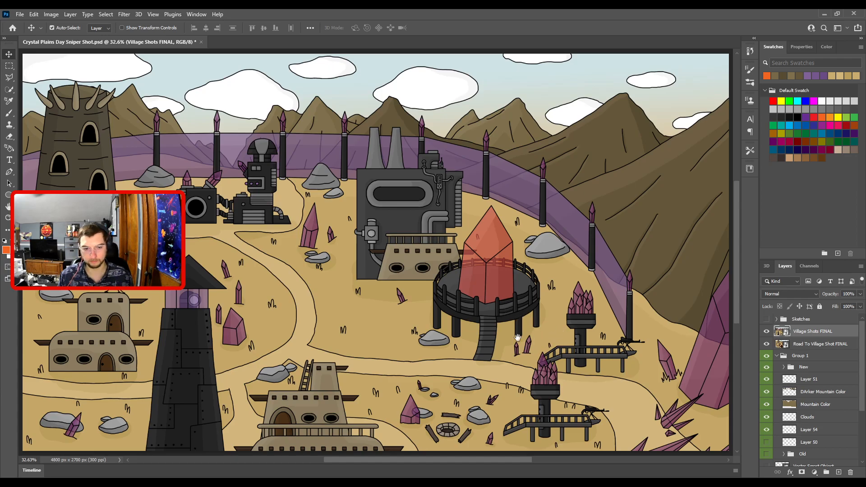
pyautogui.moveTo(387, 340); pyautogui.dragTo(479, 285)
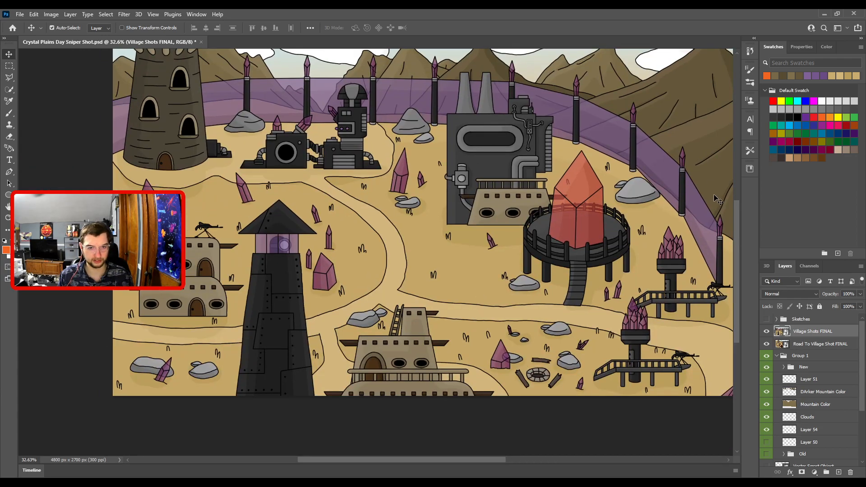
pyautogui.moveTo(530, 165); pyautogui.dragTo(489, 195)
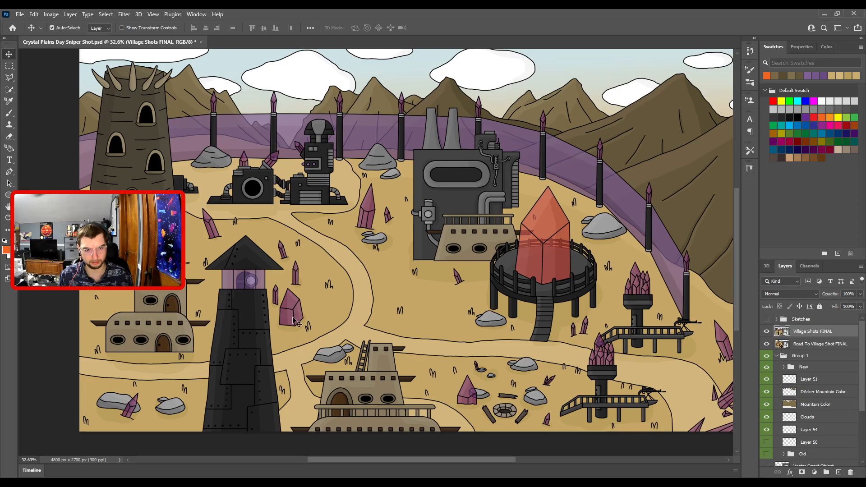
pyautogui.click(767, 332)
pyautogui.click(767, 332)
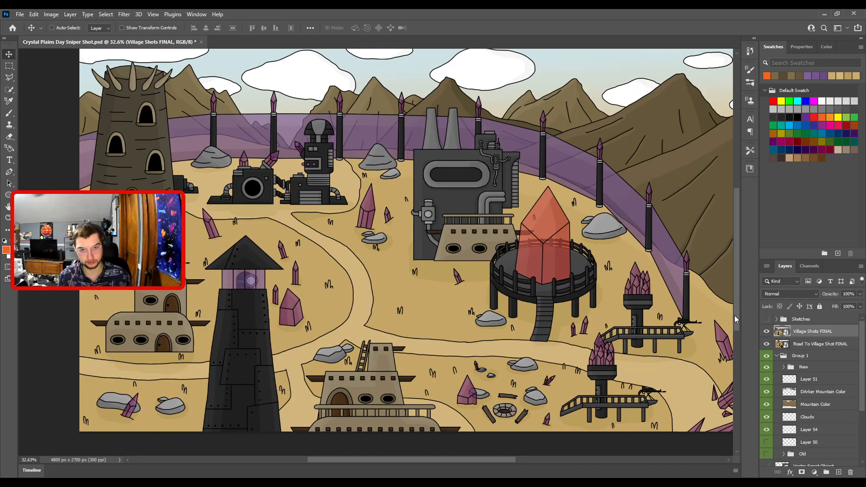
pyautogui.hotkey('ctrl', '-')
pyautogui.hotkey('ctrl', '+')
pyautogui.hscroll(-1, 542, 316)
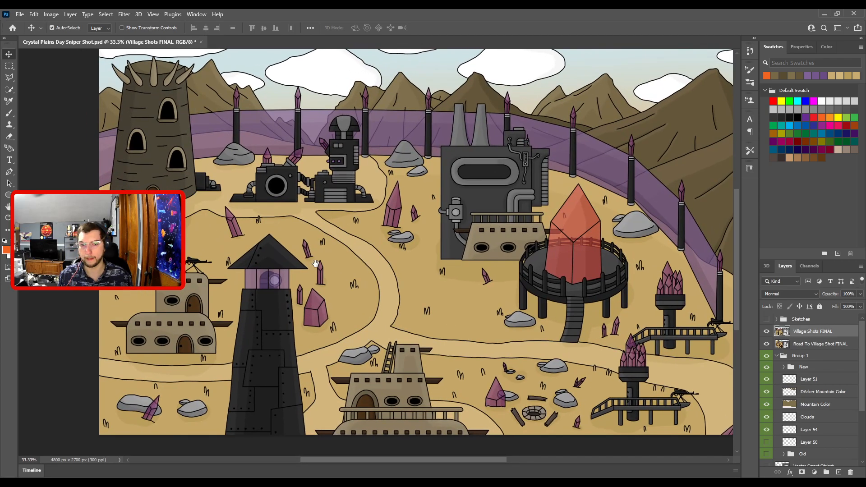
# - Hide the Village Shots image and examine the walled village's buildings up close in the Road To Village image
pyautogui.click(767, 331)
pyautogui.hotkey('ctrl', '+')
pyautogui.hotkey('ctrl', '+')
pyautogui.moveTo(271, 181); pyautogui.dragTo(572, 362)
pyautogui.hotkey('ctrl', '+')
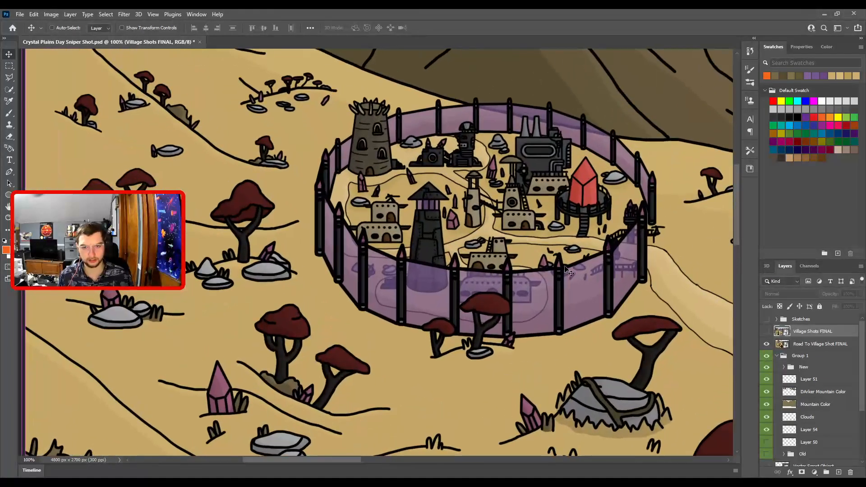
pyautogui.hotkey('ctrl', '+')
pyautogui.moveTo(601, 239); pyautogui.dragTo(383, 321)
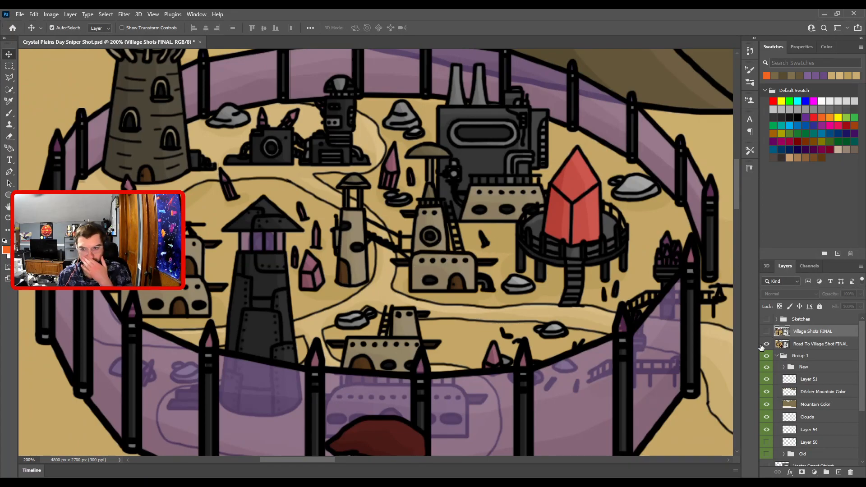
pyautogui.hotkey('ctrl', '-')
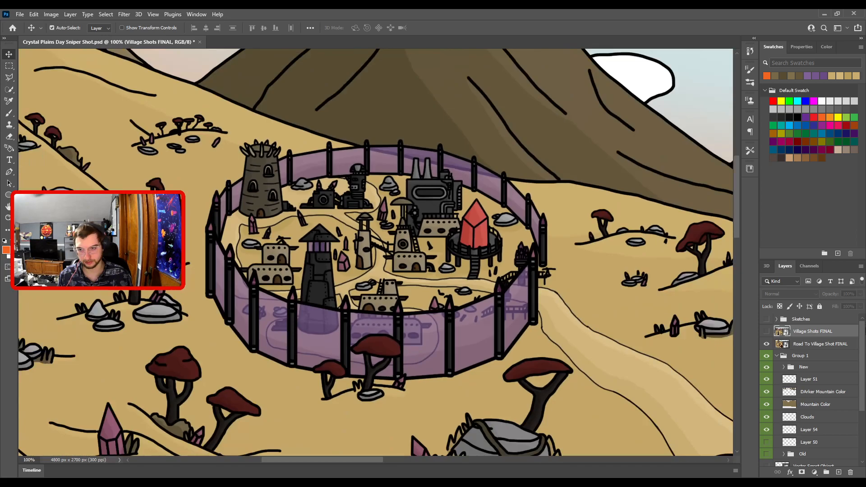
# - Show the Village Shots image again and examine its lower roads, crystal platform, gun walkways and far-side crystals
pyautogui.click(767, 331)
pyautogui.hotkey('ctrl', '-')
pyautogui.hotkey('ctrl', '-')
pyautogui.moveTo(501, 287); pyautogui.dragTo(307, 136)
pyautogui.hotkey('ctrl', '0')
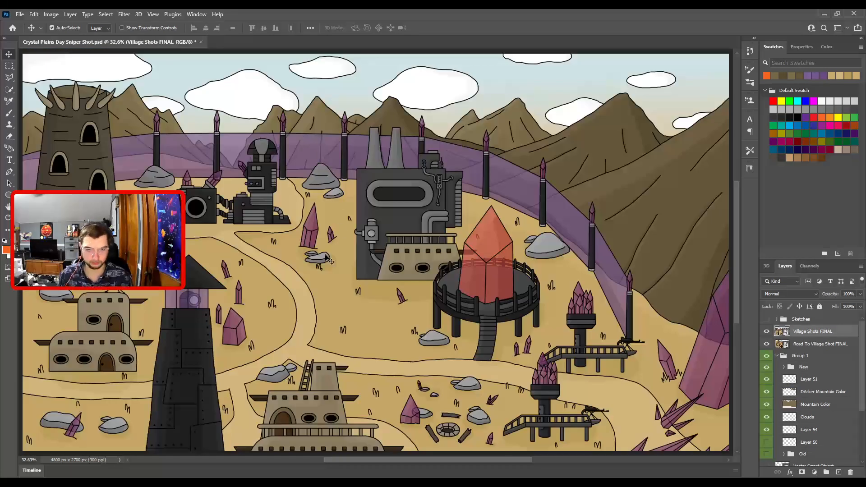
pyautogui.moveTo(316, 278); pyautogui.dragTo(315, 236)
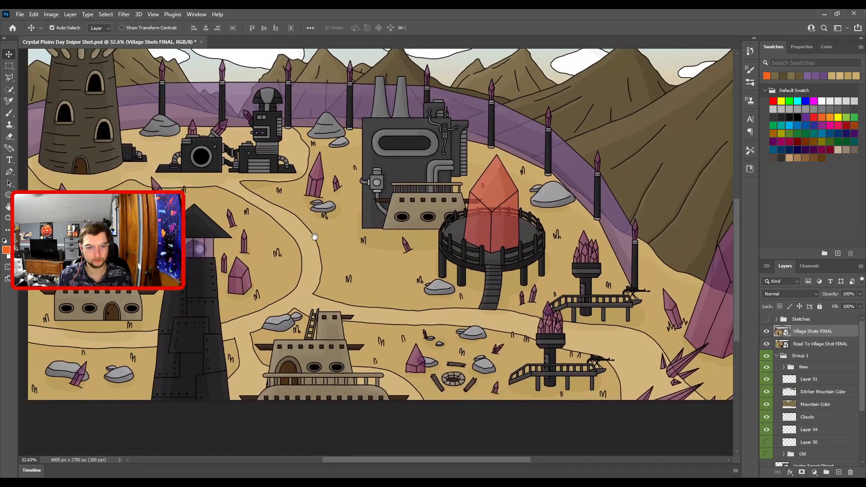
pyautogui.moveTo(356, 307); pyautogui.dragTo(263, 317)
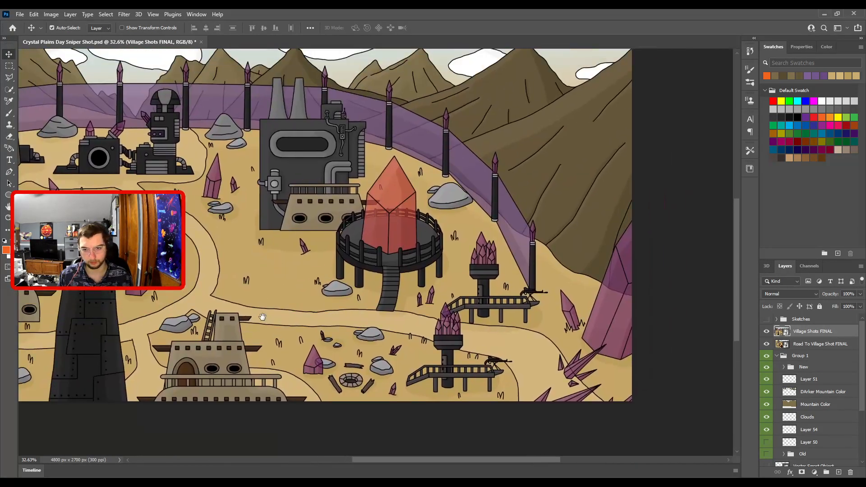
pyautogui.moveTo(471, 348); pyautogui.dragTo(532, 373)
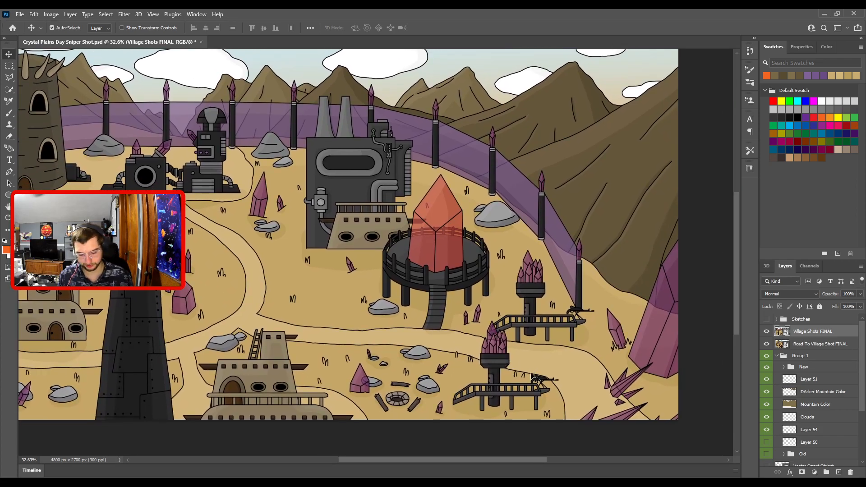
# - Examine the Village Shots details up close, from the crystal torches and gun walkways to the black watchtower and clay houses
pyautogui.scroll(3, 537, 379)
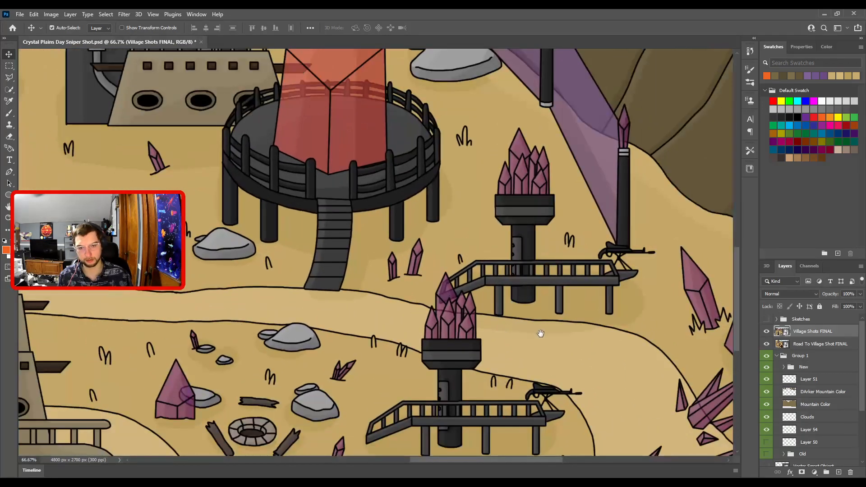
pyautogui.moveTo(541, 333); pyautogui.dragTo(421, 381)
pyautogui.moveTo(234, 218); pyautogui.dragTo(481, 408)
pyautogui.moveTo(284, 222); pyautogui.dragTo(536, 374)
pyautogui.moveTo(398, 302); pyautogui.dragTo(631, 256)
pyautogui.moveTo(452, 302); pyautogui.dragTo(677, 230)
pyautogui.moveTo(587, 368); pyautogui.dragTo(399, 124)
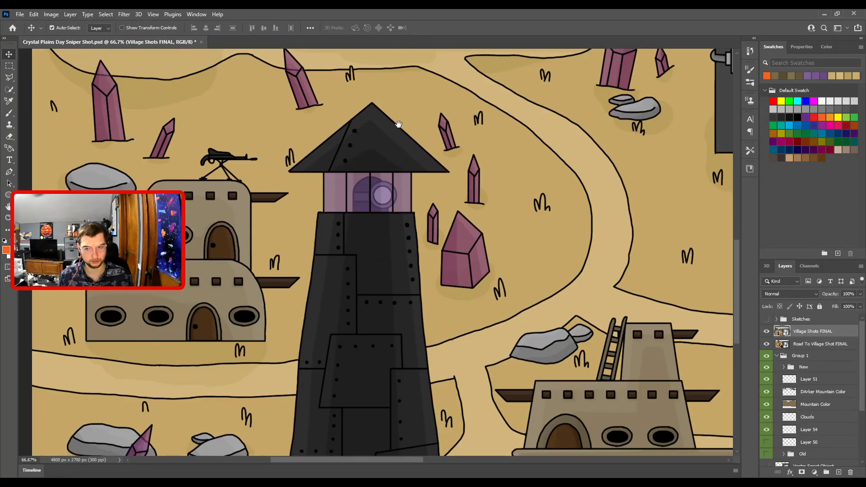
pyautogui.scroll(-6, 466, 155)
pyautogui.scroll(-3, 466, 154)
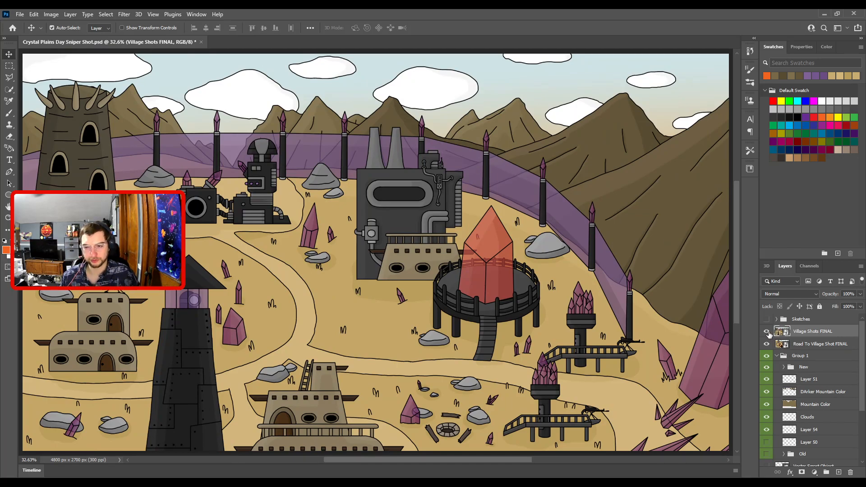
# - Hide both the Village Shots and Road To Village images and review the plains scene's mountains and hill
pyautogui.click(767, 332)
pyautogui.click(768, 344)
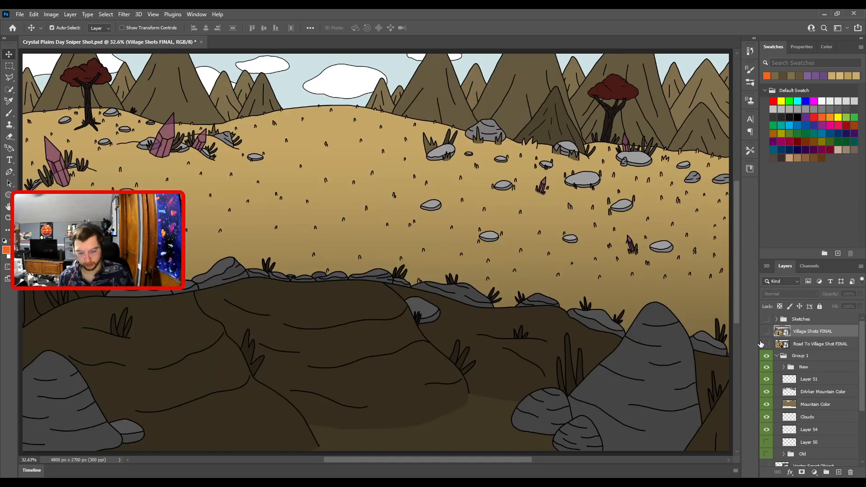
pyautogui.hotkey('ctrl', '-')
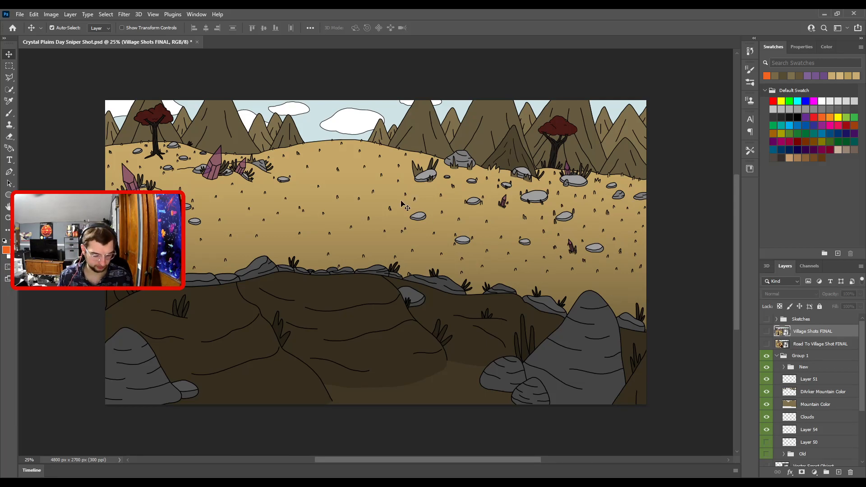
pyautogui.hotkey('ctrl', '+')
pyautogui.moveTo(374, 177); pyautogui.dragTo(366, 259)
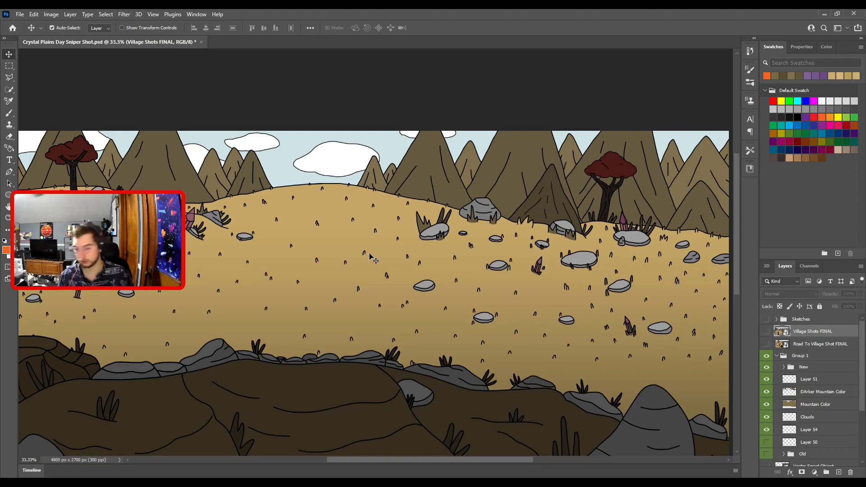
pyautogui.moveTo(204, 186); pyautogui.dragTo(320, 190)
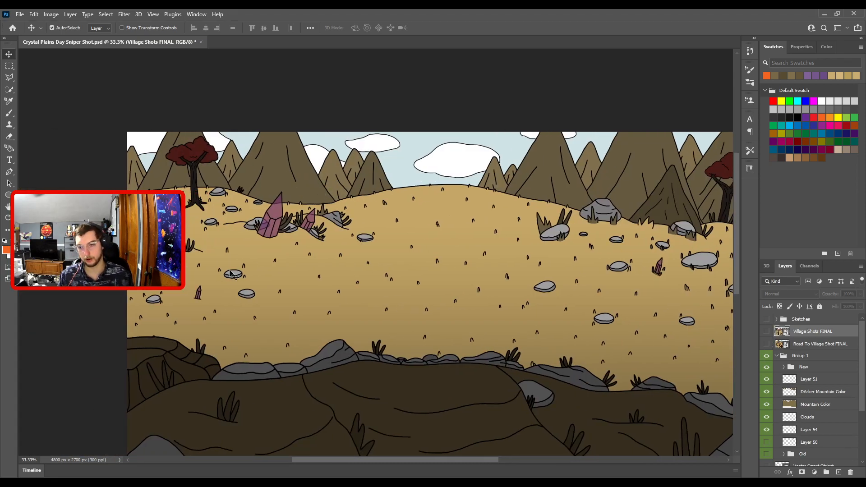
# - Show the Road To Village image and sample the browns of its middle mountain and the tall lighter mountain behind
pyautogui.click(767, 344)
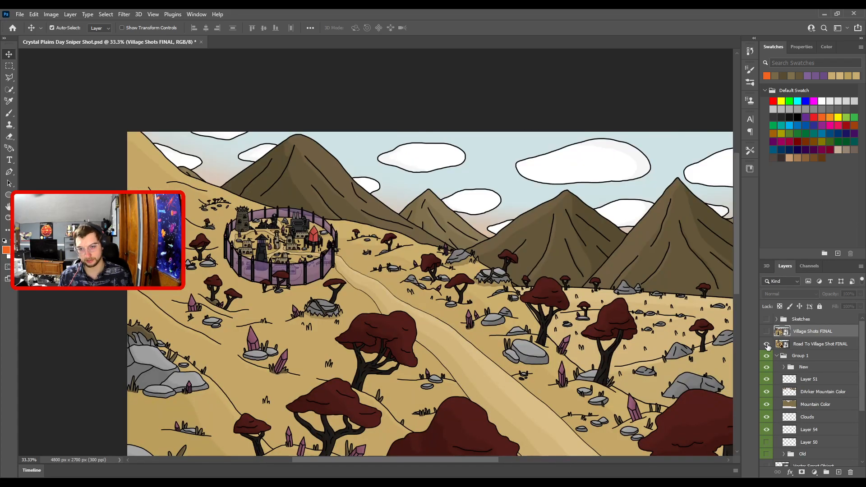
pyautogui.moveTo(712, 319); pyautogui.dragTo(393, 251)
pyautogui.press('i')
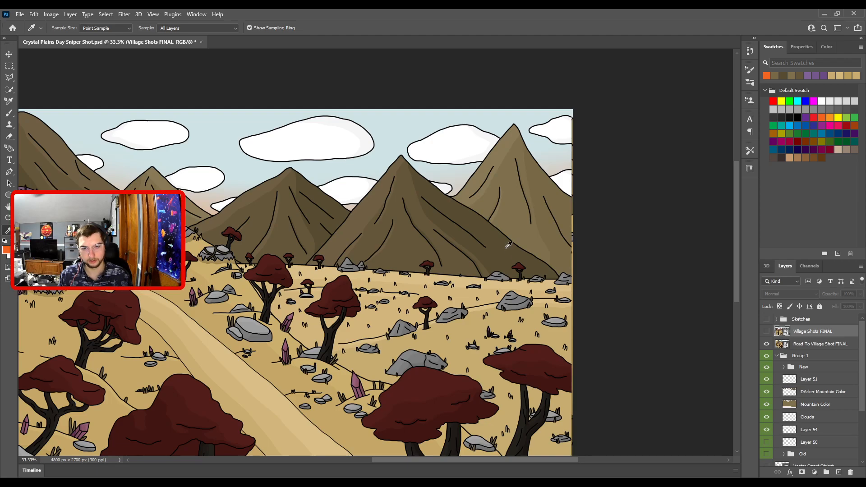
pyautogui.click(374, 203)
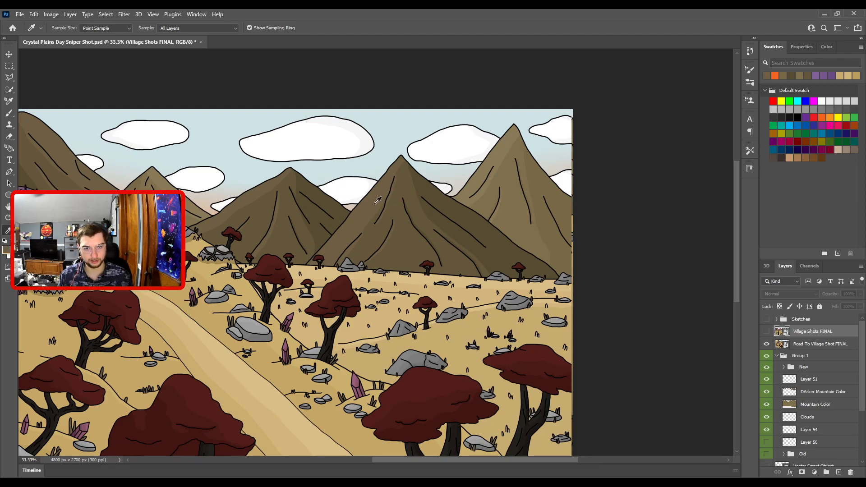
pyautogui.click(500, 150)
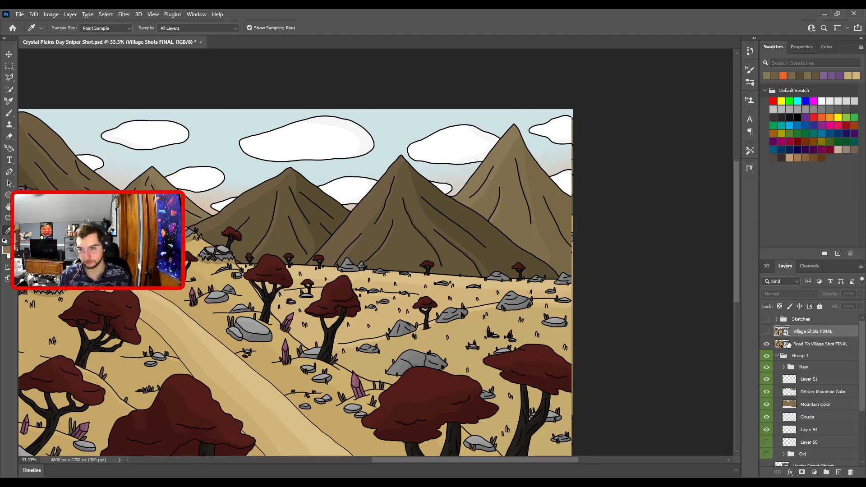
# - Hide the Road To Village image and select the colour layer of the large dark mountains in the plains scene
pyautogui.click(767, 344)
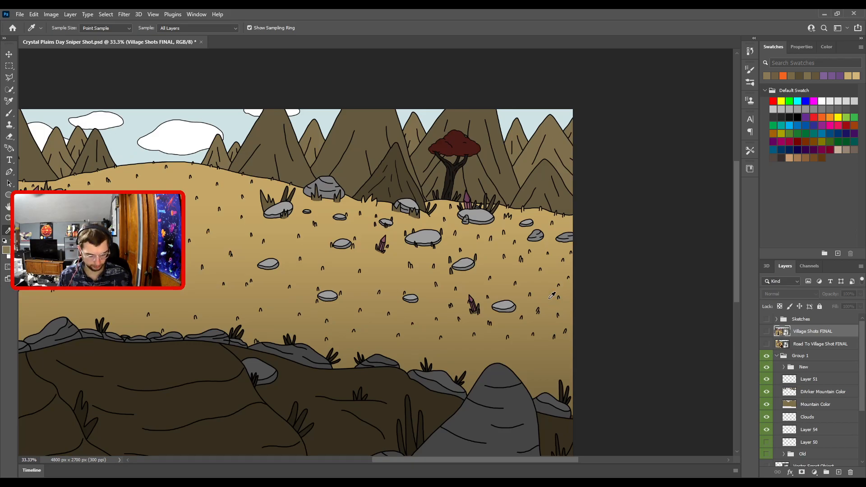
pyautogui.press('b')
pyautogui.hotkey('ctrl', '+')
pyautogui.moveTo(404, 204); pyautogui.dragTo(600, 383)
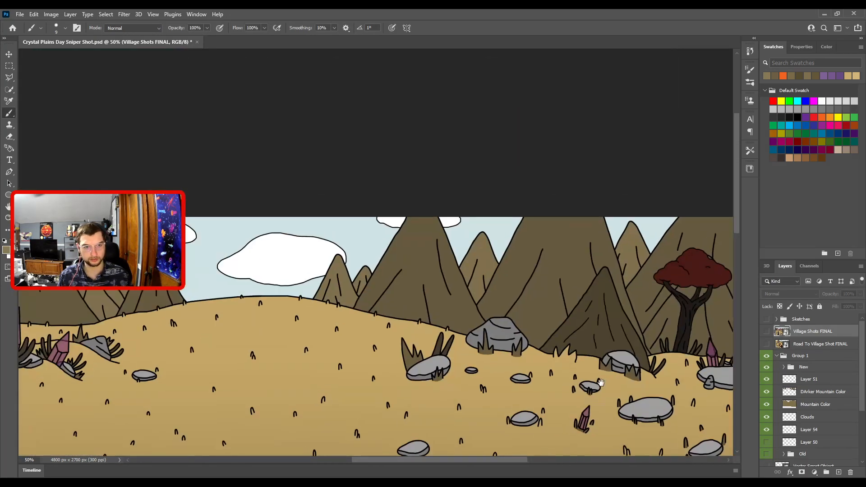
pyautogui.moveTo(188, 273); pyautogui.dragTo(492, 201)
pyautogui.moveTo(533, 245); pyautogui.dragTo(71, 208)
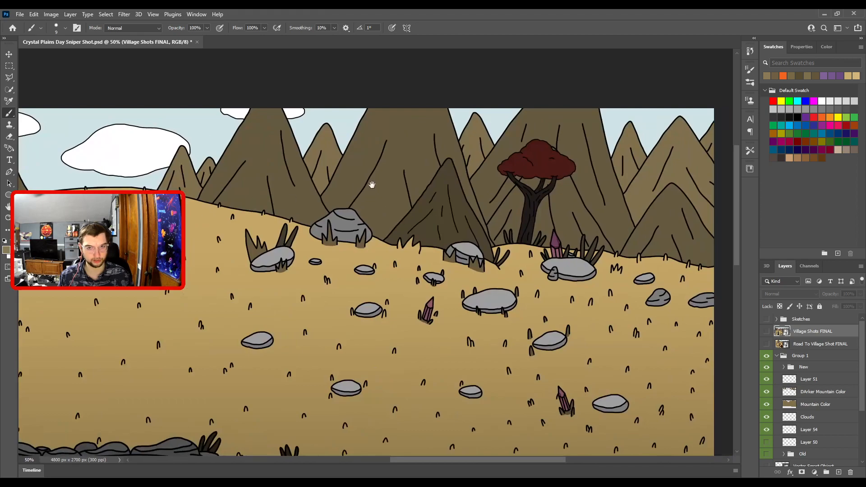
pyautogui.moveTo(357, 192); pyautogui.dragTo(265, 273)
pyautogui.press('v')
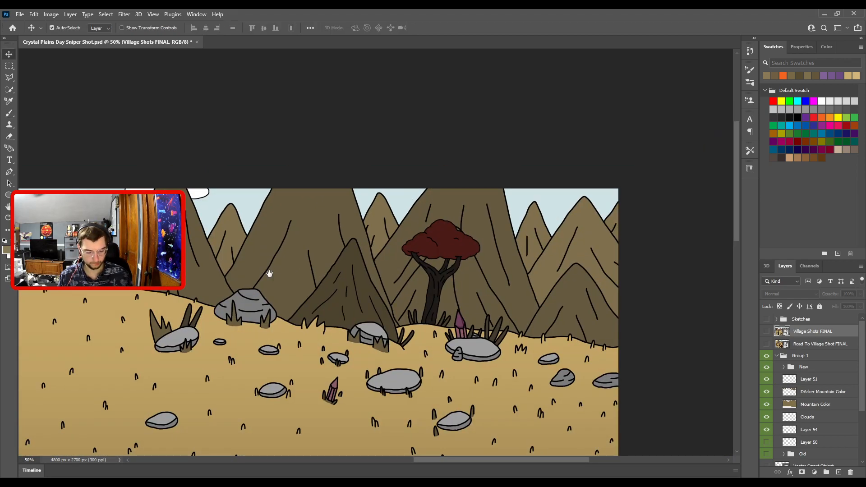
pyautogui.moveTo(323, 283); pyautogui.dragTo(544, 314)
pyautogui.click(470, 277)
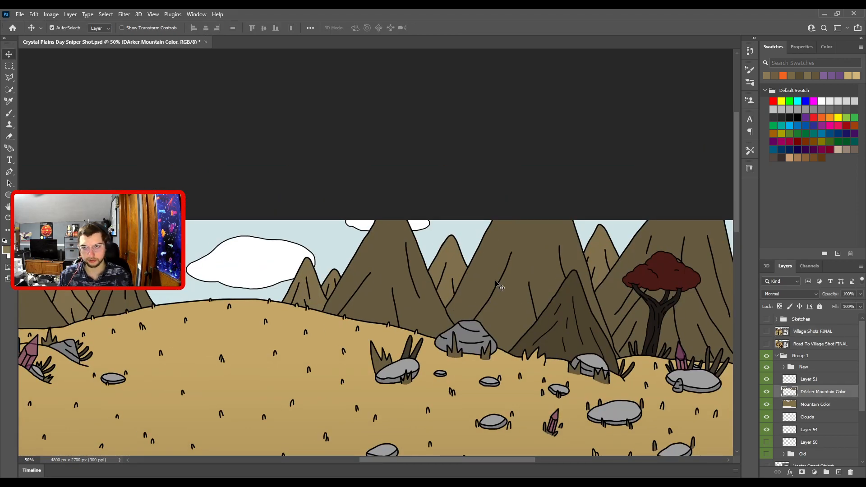
# - Add a layer named Highlights above DArker Mountain Color and clip it to that layer
pyautogui.click(838, 472)
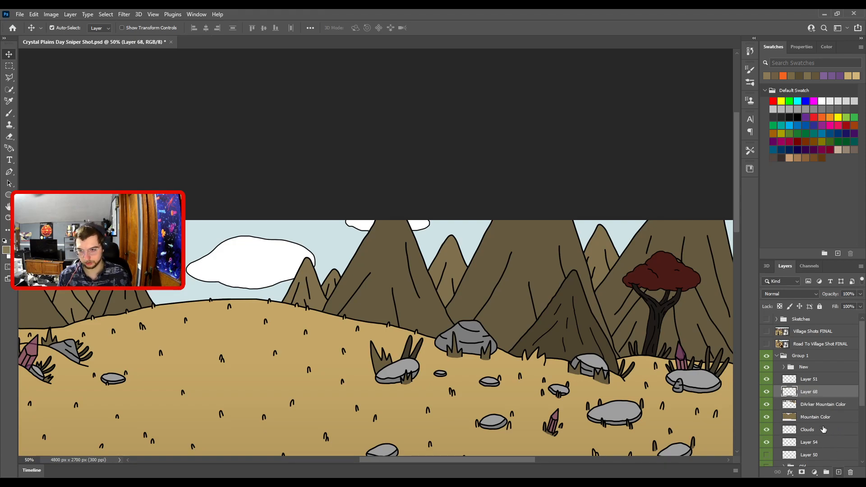
pyautogui.doubleClick(810, 391)
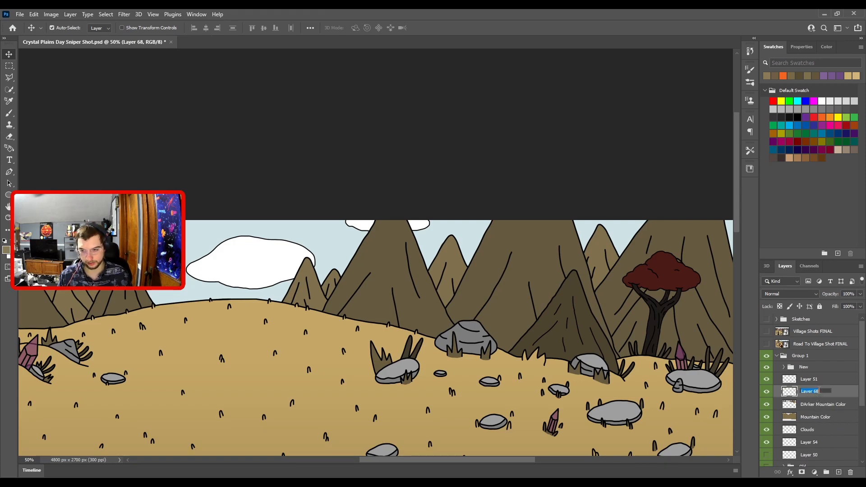
pyautogui.press('Return')
pyautogui.doubleClick(820, 392)
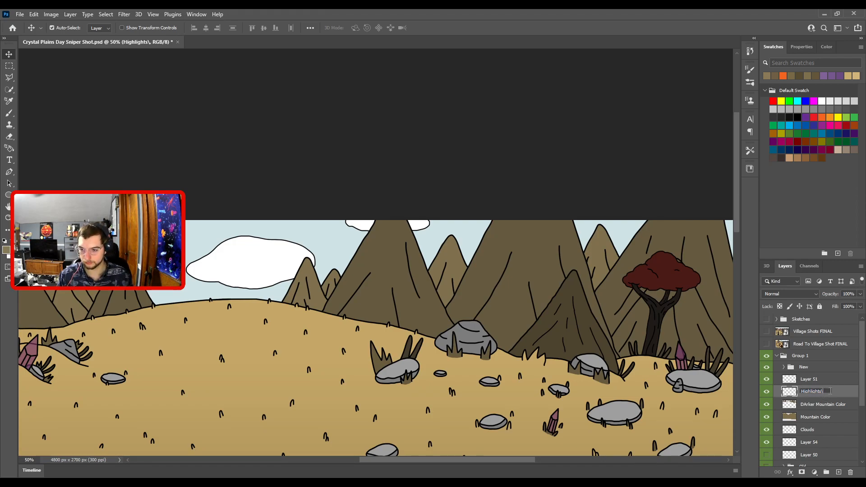
pyautogui.press('BackSpace')
pyautogui.press('Return')
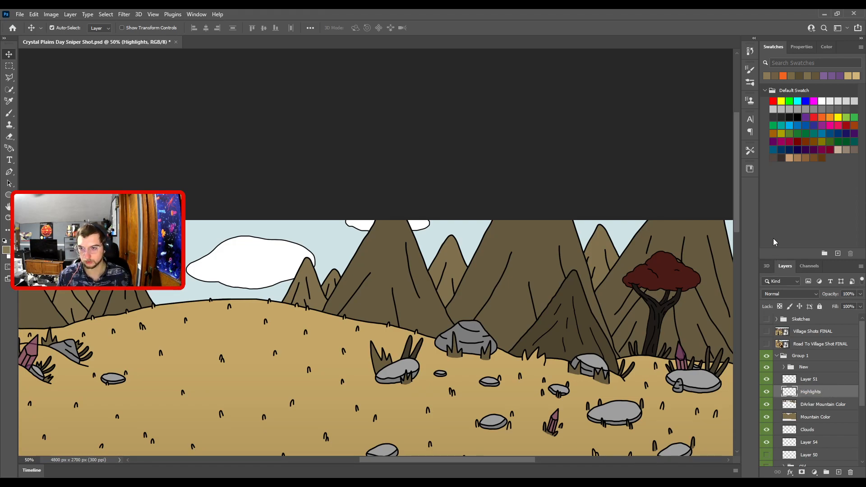
pyautogui.hotkey('ctrl', 'alt', 'g')
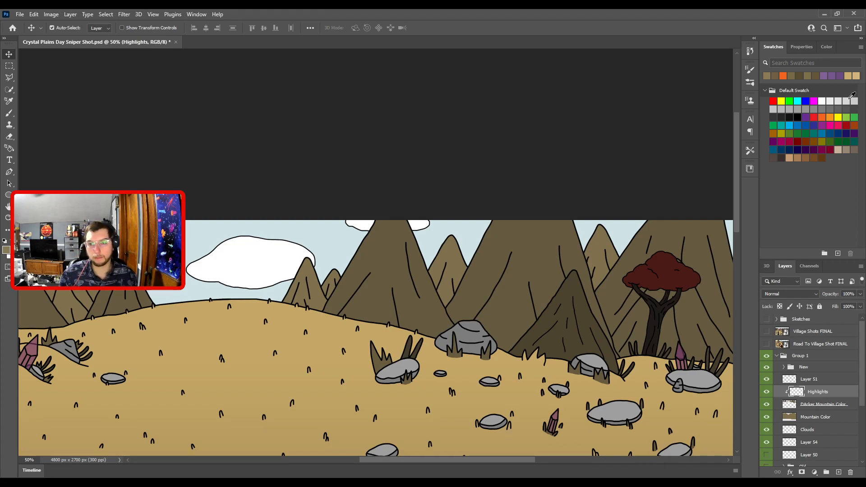
# - Choose a recently used brown and enlarge the brush for painting on the Highlights layer
pyautogui.moveTo(666, 221); pyautogui.dragTo(645, 216)
pyautogui.click(791, 75)
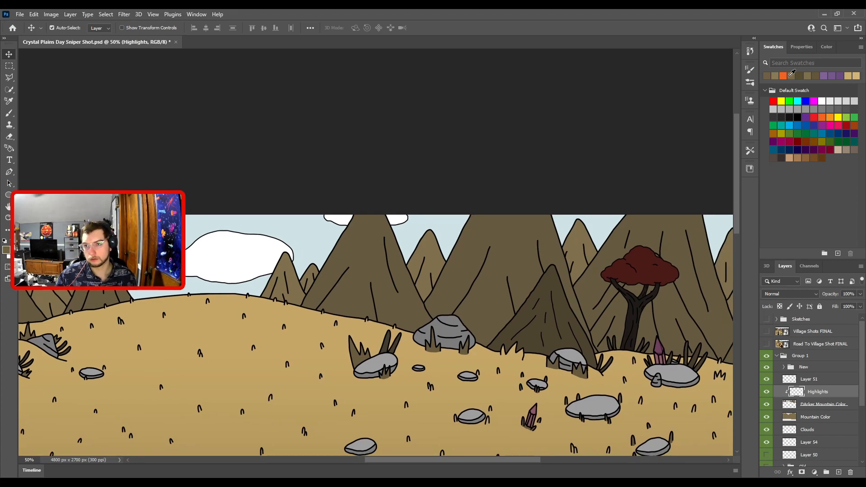
pyautogui.press('b')
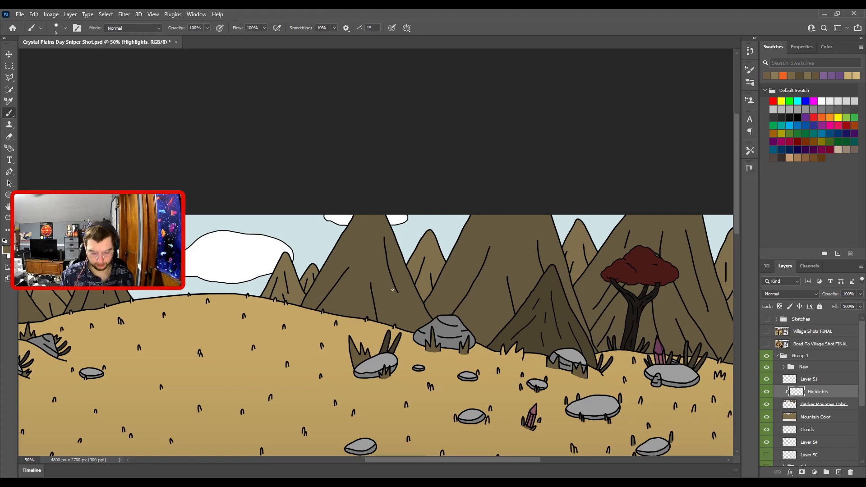
pyautogui.press(']')
pyautogui.press(']')
pyautogui.press(']')
pyautogui.press(']')
pyautogui.press(']')
pyautogui.press(']')
pyautogui.press(']')
pyautogui.press(']')
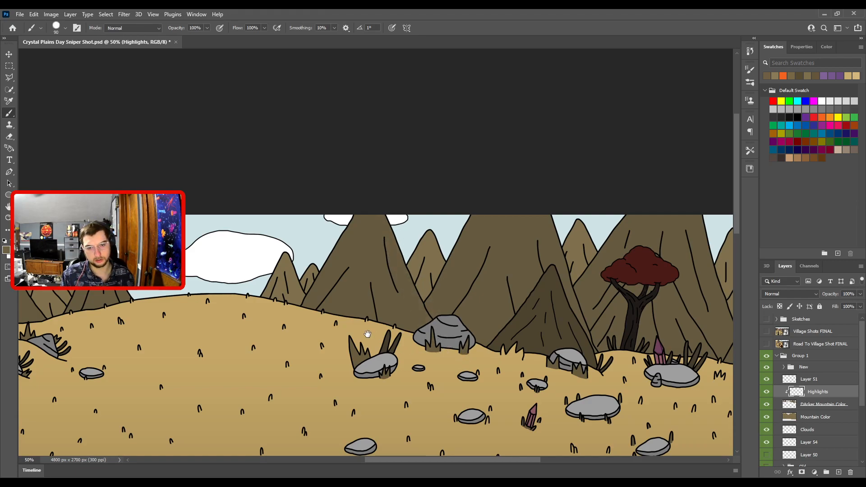
pyautogui.moveTo(372, 321); pyautogui.dragTo(483, 321)
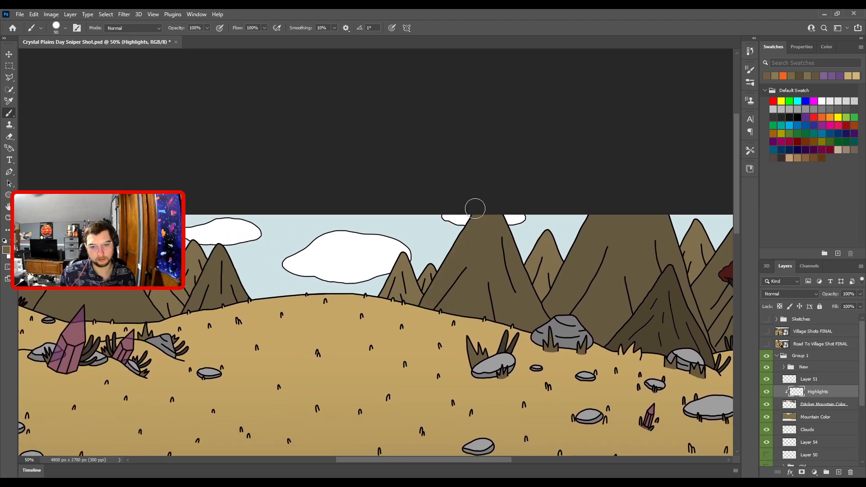
# - Sample the brown of the middle mountain in the Road To Village image, showing the image only for the sampling
pyautogui.click(767, 344)
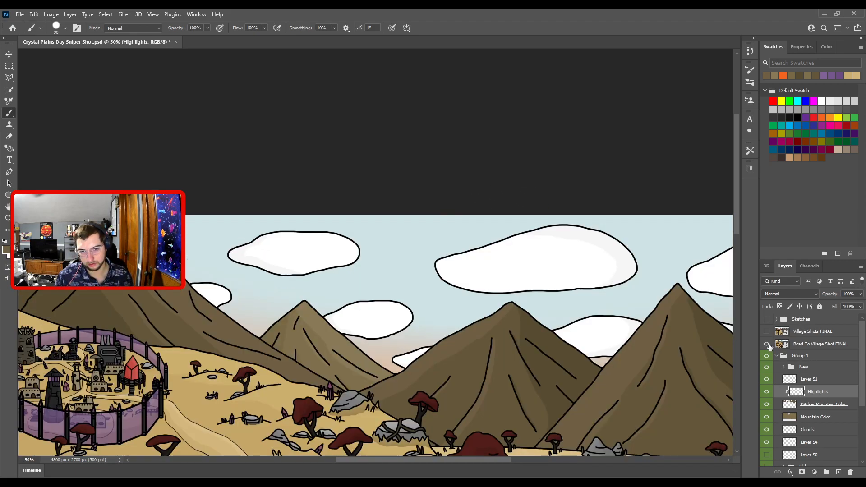
pyautogui.press('i')
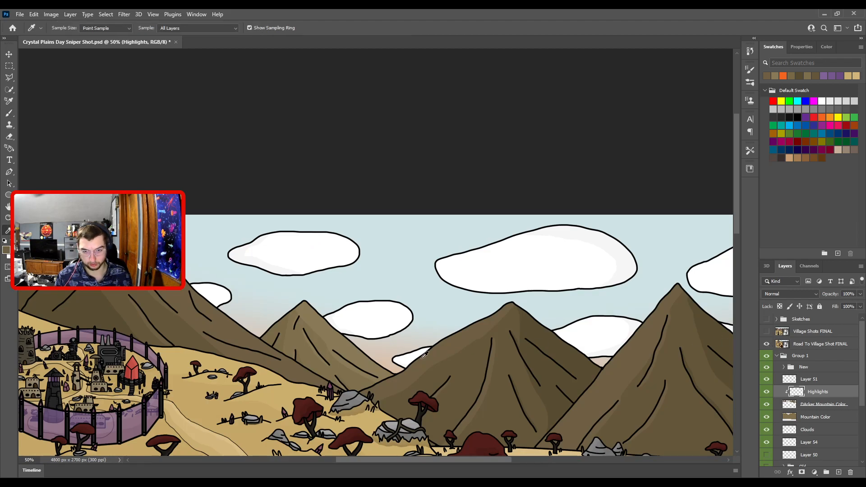
pyautogui.click(465, 365)
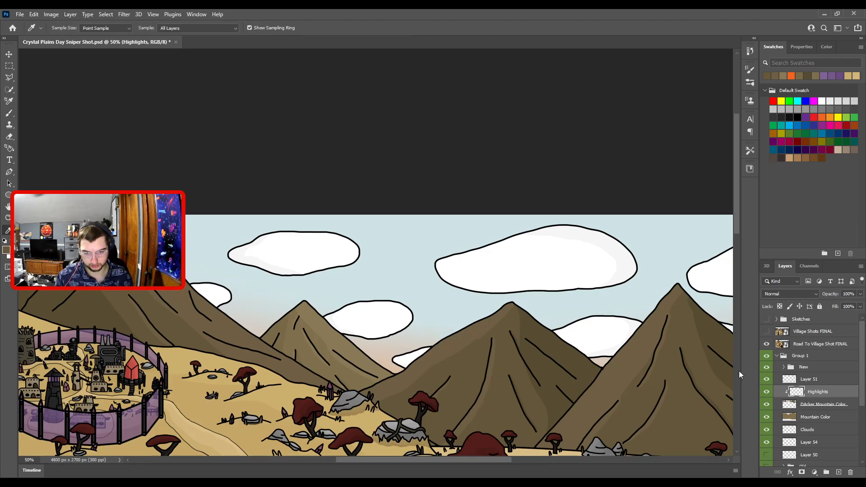
pyautogui.click(767, 345)
# - Try recolouring the large dark mountains with the sampled brown on a new layer clipped above DArker Mountain Color, using a 1200 px brush
pyautogui.press('v')
pyautogui.click(479, 297)
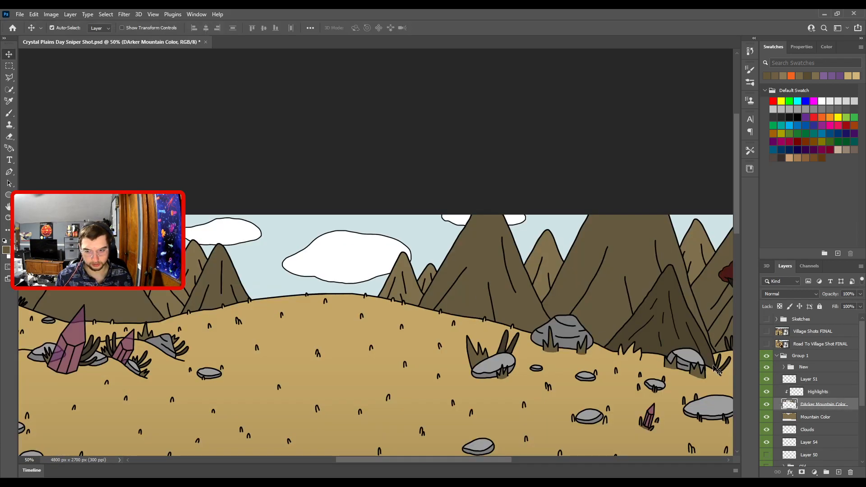
pyautogui.click(838, 472)
pyautogui.press('b')
pyautogui.hotkey('ctrl', '-')
pyautogui.hotkey('ctrl', '-')
pyautogui.press(']')
pyautogui.press(']')
pyautogui.press(']')
pyautogui.press(']')
pyautogui.press(']')
pyautogui.press(']')
pyautogui.press(']')
pyautogui.press(']')
pyautogui.press(']')
pyautogui.press(']')
pyautogui.press(']')
pyautogui.press(']')
pyautogui.press(']')
pyautogui.press(']')
pyautogui.press(']')
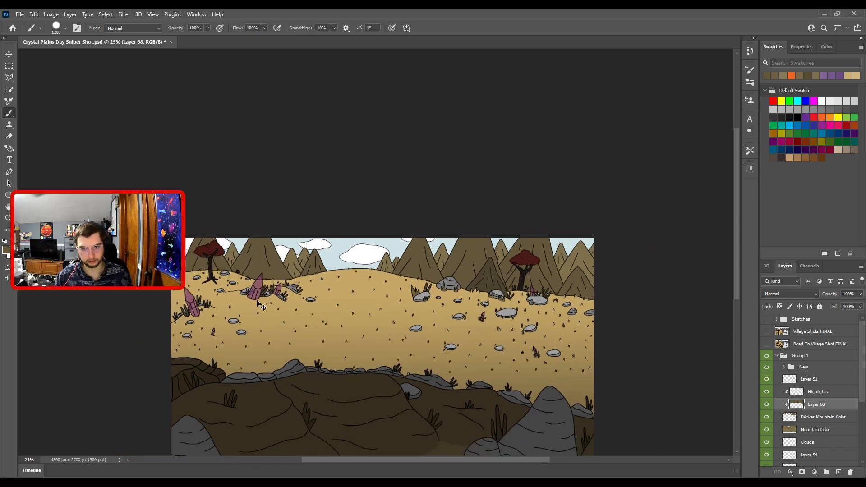
# - Inspect the recoloured mountains up close and delete the trial paint layer
pyautogui.hotkey('ctrl', '+')
pyautogui.moveTo(430, 191); pyautogui.dragTo(328, 378)
pyautogui.hotkey('ctrl', '+')
pyautogui.hotkey('ctrl', '+')
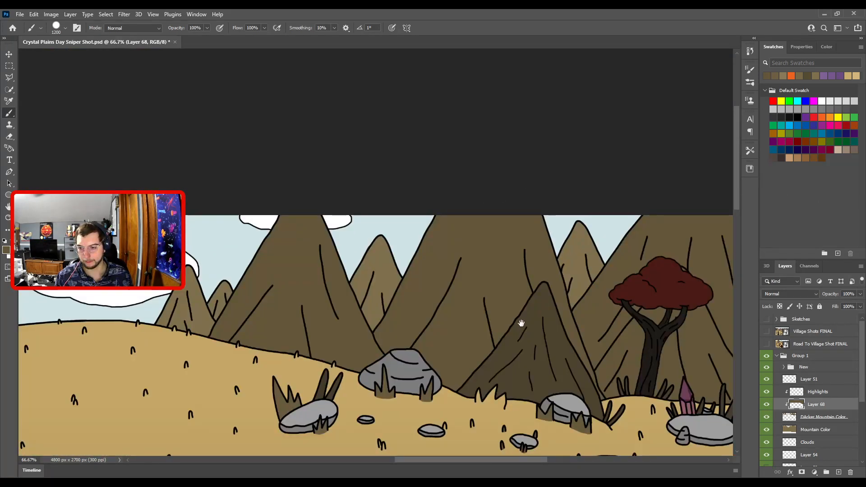
pyautogui.moveTo(524, 329); pyautogui.dragTo(532, 250)
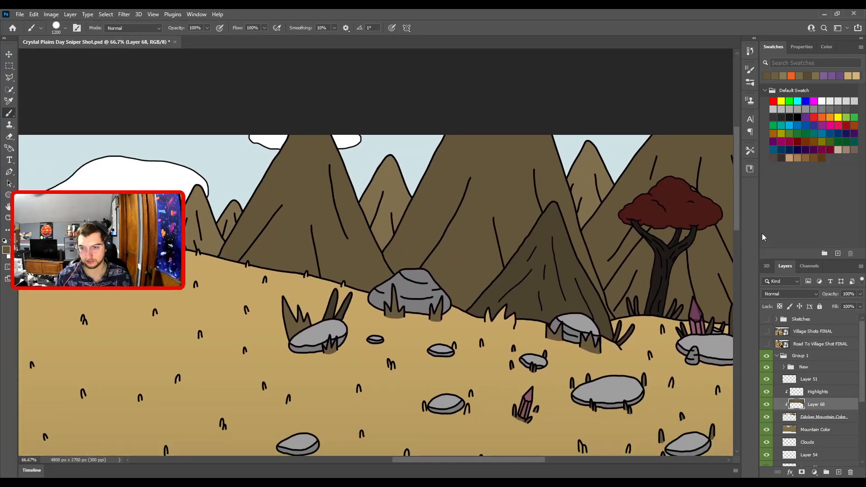
pyautogui.press('Delete')
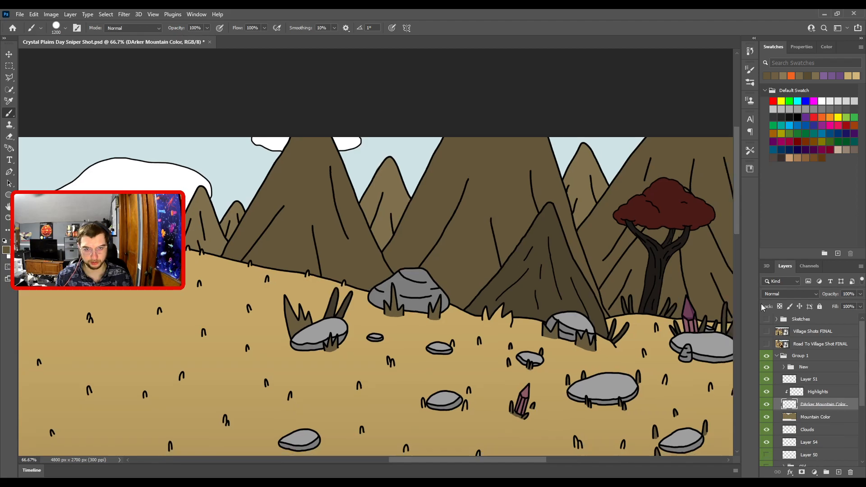
# - Try the brown over the dark mountains again on another clipped layer and delete that layer
pyautogui.hotkey('ctrl', '-')
pyautogui.hotkey('ctrl', '-')
pyautogui.moveTo(524, 264); pyautogui.dragTo(547, 266)
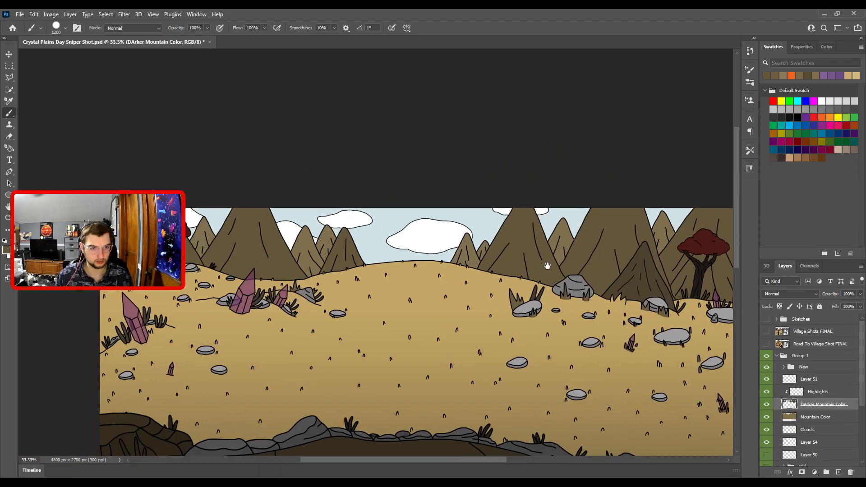
pyautogui.click(839, 472)
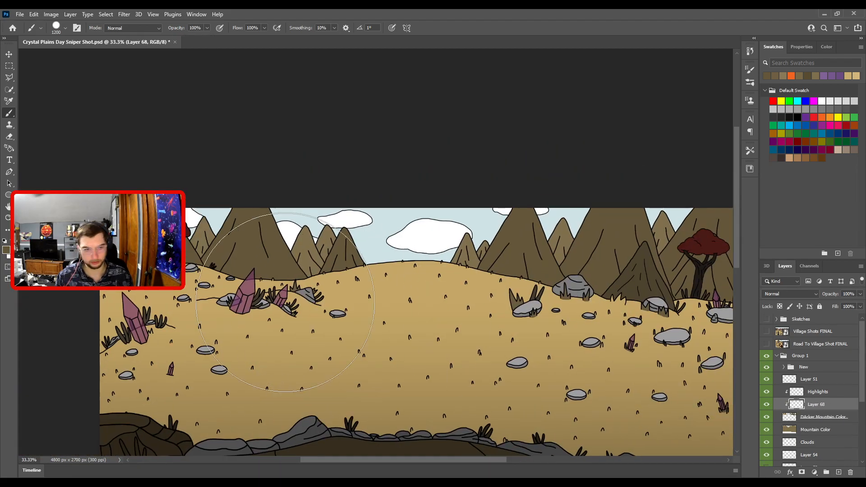
pyautogui.moveTo(631, 250)
pyautogui.mouseDown()
pyautogui.moveTo(524, 291)
pyautogui.moveTo(301, 287)
pyautogui.mouseUp()
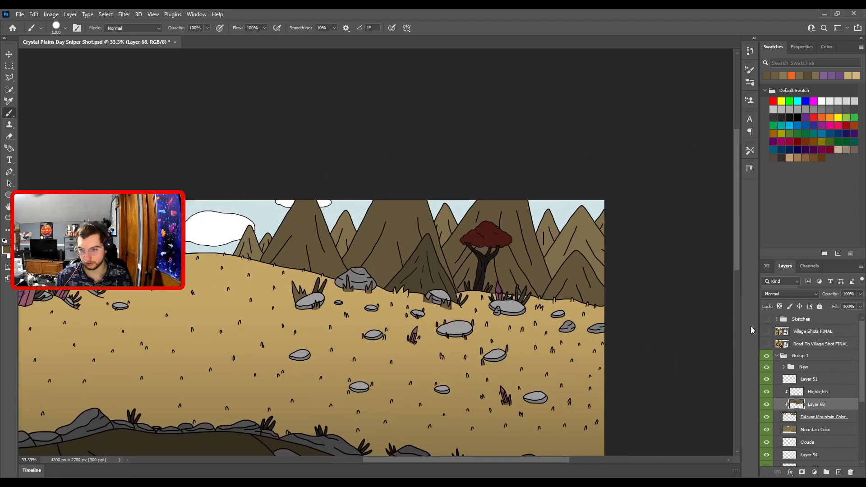
pyautogui.press('Delete')
# - On the Highlights layer, paint a lighter brown band along the left slope of the rightmost dark mountain with a 30 px brush
pyautogui.hotkey('ctrl', '+')
pyautogui.click(815, 394)
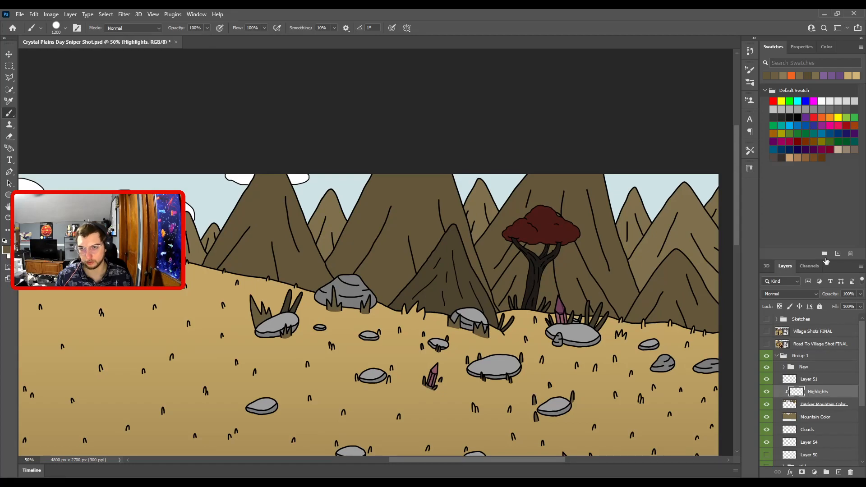
pyautogui.hotkey('ctrl', '+')
pyautogui.hotkey('ctrl', '+')
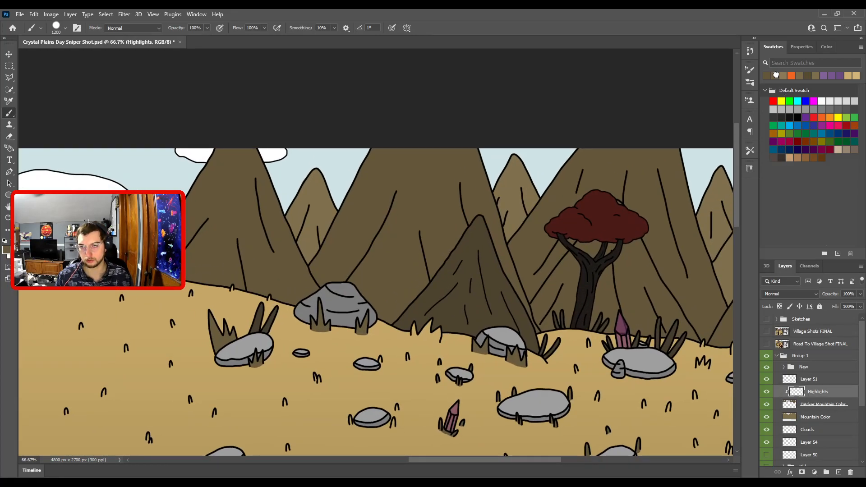
pyautogui.click(777, 75)
pyautogui.hotkey('ctrl', '+')
pyautogui.moveTo(341, 309); pyautogui.dragTo(609, 251)
pyautogui.moveTo(570, 213)
pyautogui.mouseDown()
pyautogui.moveTo(595, 269)
pyautogui.moveTo(517, 316)
pyautogui.moveTo(394, 280)
pyautogui.mouseUp()
pyautogui.moveTo(459, 296)
pyautogui.mouseDown()
pyautogui.moveTo(343, 281)
pyautogui.moveTo(328, 258)
pyautogui.mouseUp()
pyautogui.hotkey('ctrl', '+')
pyautogui.moveTo(434, 289); pyautogui.dragTo(438, 237)
pyautogui.press('[')
pyautogui.press('[')
pyautogui.press('[')
pyautogui.press('[')
pyautogui.press('[')
pyautogui.press('[')
pyautogui.press('[')
pyautogui.press('[')
pyautogui.press('[')
pyautogui.press('[')
pyautogui.press('[')
pyautogui.press('[')
pyautogui.press('[')
pyautogui.press('[')
pyautogui.press('[')
pyautogui.press('[')
pyautogui.press('[')
pyautogui.press('[')
pyautogui.press('[')
pyautogui.press('[')
pyautogui.moveTo(309, 405)
pyautogui.mouseDown()
pyautogui.moveTo(412, 227)
pyautogui.moveTo(513, 85)
pyautogui.mouseUp()
pyautogui.moveTo(349, 348); pyautogui.dragTo(426, 219)
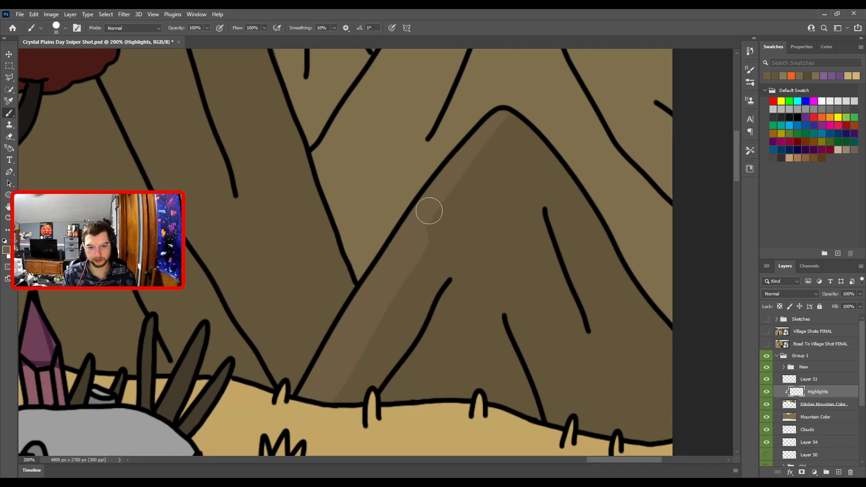
# - Paint a thin highlight along the right side of the rightmost dark mountain's left ridge line with an 8 px brush
pyautogui.hotkey('ctrl', '-')
pyautogui.hotkey('ctrl', '+')
pyautogui.hotkey('ctrl', '+')
pyautogui.press('[')
pyautogui.press('[')
pyautogui.press('[')
pyautogui.press('[')
pyautogui.press('[')
pyautogui.press('[')
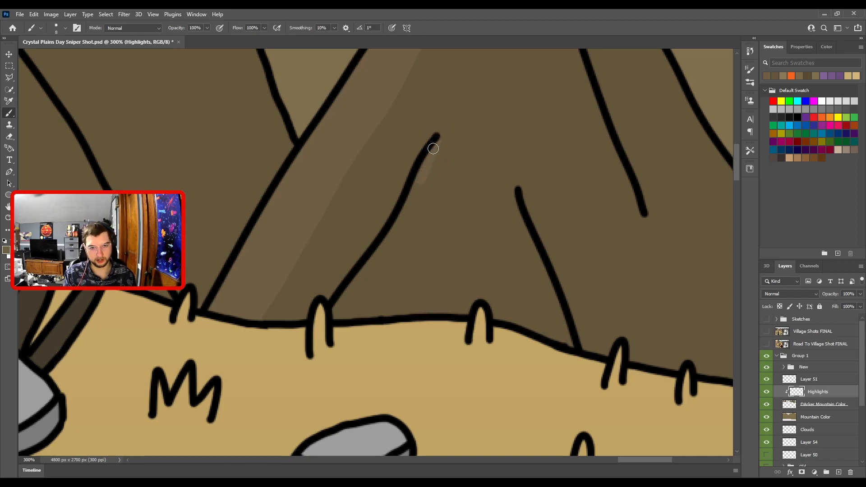
pyautogui.moveTo(411, 198); pyautogui.dragTo(336, 312)
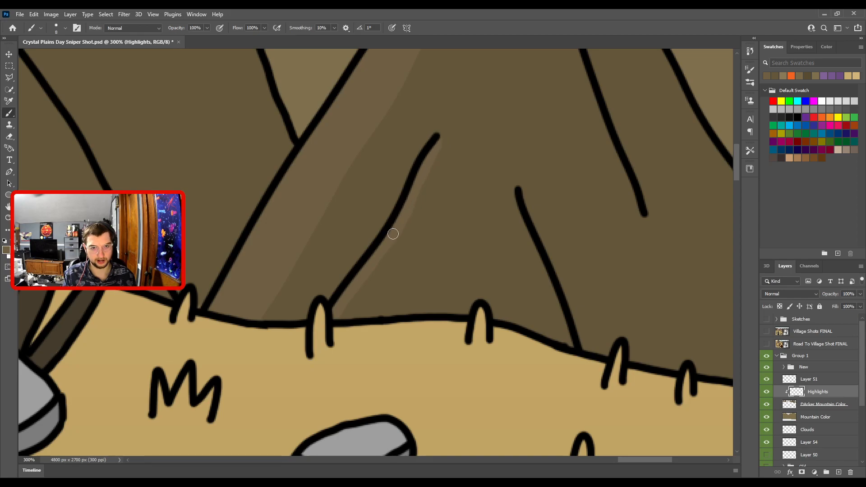
# - Paint a highlight band up the left slope of the tall mountain behind the red tree
pyautogui.hotkey('ctrl', '-')
pyautogui.moveTo(402, 166); pyautogui.dragTo(408, 344)
pyautogui.hotkey('ctrl', '-')
pyautogui.moveTo(330, 269); pyautogui.dragTo(529, 252)
pyautogui.moveTo(389, 270); pyautogui.dragTo(514, 315)
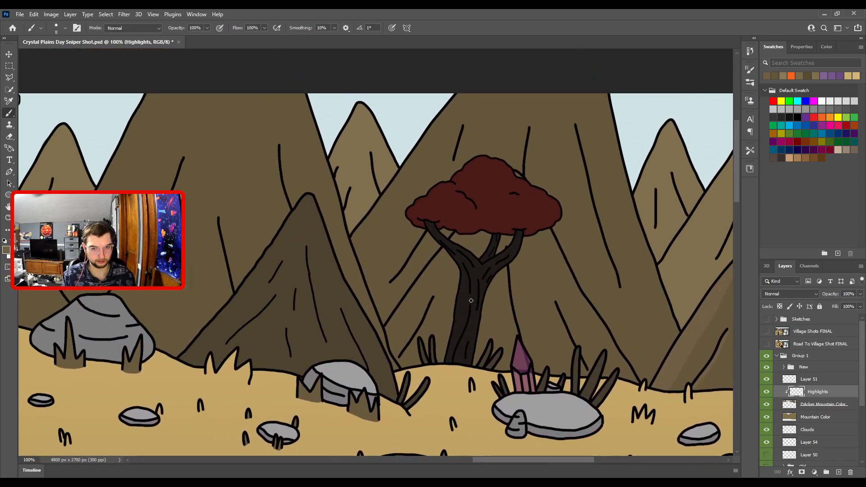
pyautogui.hotkey('ctrl', '+')
pyautogui.moveTo(344, 282)
pyautogui.mouseDown()
pyautogui.moveTo(431, 389)
pyautogui.moveTo(416, 308)
pyautogui.mouseUp()
pyautogui.press(']')
pyautogui.press(']')
pyautogui.press(']')
pyautogui.press(']')
pyautogui.press(']')
pyautogui.press(']')
pyautogui.press(']')
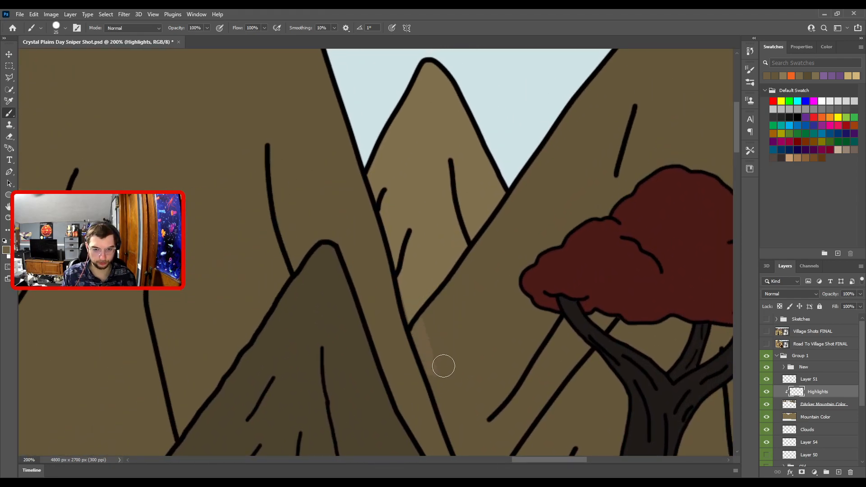
pyautogui.moveTo(441, 407); pyautogui.dragTo(425, 352)
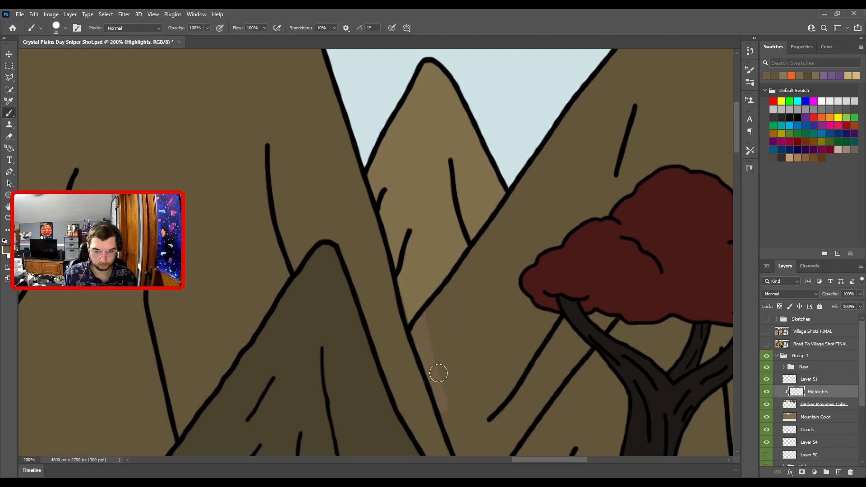
pyautogui.moveTo(443, 403)
pyautogui.mouseDown()
pyautogui.moveTo(433, 358)
pyautogui.moveTo(439, 249)
pyautogui.moveTo(471, 297)
pyautogui.moveTo(417, 372)
pyautogui.moveTo(409, 325)
pyautogui.moveTo(374, 369)
pyautogui.moveTo(507, 191)
pyautogui.mouseUp()
# - Refine the lower part of the tall mountain's highlight beside the dark foreground peak with a 10 px brush
pyautogui.hotkey('ctrl', '+')
pyautogui.hotkey('ctrl', '-')
pyautogui.press(']')
pyautogui.press(']')
pyautogui.press(']')
pyautogui.press(']')
pyautogui.press(']')
pyautogui.moveTo(472, 337); pyautogui.dragTo(395, 188)
pyautogui.press('[')
pyautogui.press('[')
pyautogui.press('[')
pyautogui.press('[')
pyautogui.press('[')
pyautogui.press('[')
pyautogui.press('[')
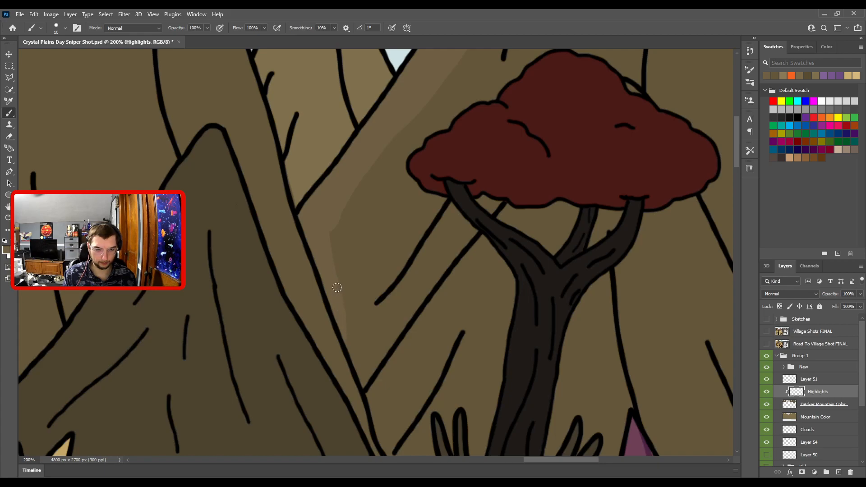
pyautogui.moveTo(342, 188); pyautogui.dragTo(332, 239)
# - Widen the highlight on the upper left slope of the mountain behind the red tree with a larger brush
pyautogui.hotkey('ctrl', '-')
pyautogui.hotkey('ctrl', '+')
pyautogui.moveTo(387, 273); pyautogui.dragTo(411, 367)
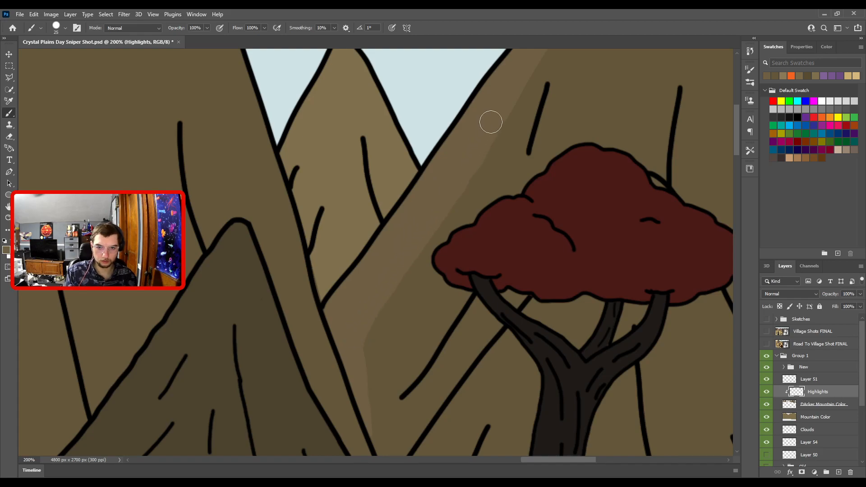
pyautogui.hotkey('ctrl', '-')
pyautogui.moveTo(499, 139); pyautogui.dragTo(465, 180)
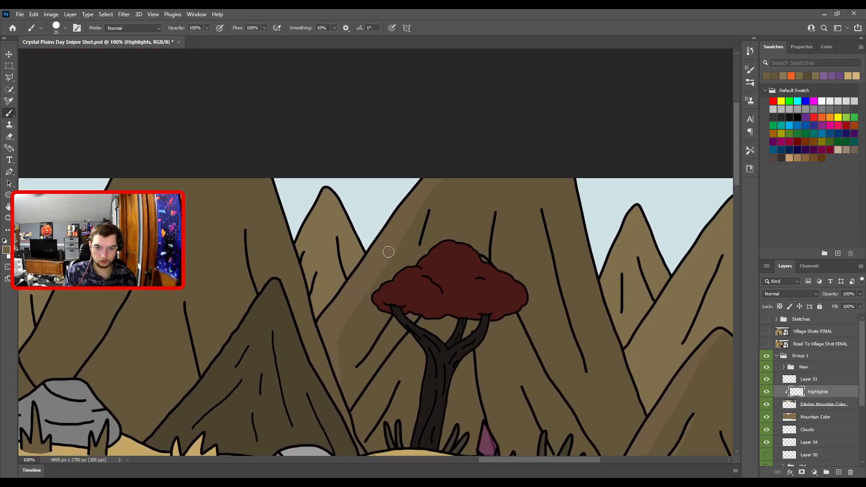
pyautogui.hotkey('ctrl', '-')
pyautogui.moveTo(583, 346); pyautogui.dragTo(402, 249)
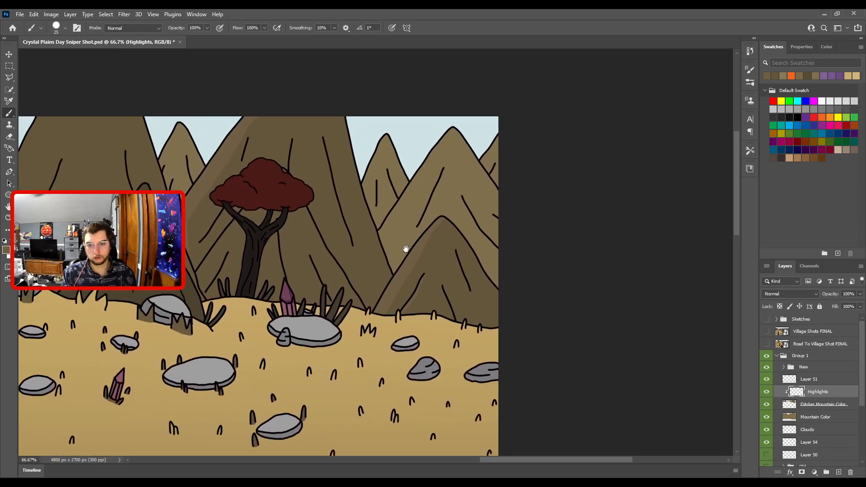
pyautogui.hotkey('ctrl', '+')
pyautogui.moveTo(352, 259)
pyautogui.mouseDown()
pyautogui.moveTo(514, 276)
pyautogui.moveTo(549, 290)
pyautogui.mouseUp()
pyautogui.hotkey('ctrl', '-')
pyautogui.press(']')
pyautogui.press('[')
pyautogui.press('[')
pyautogui.press('[')
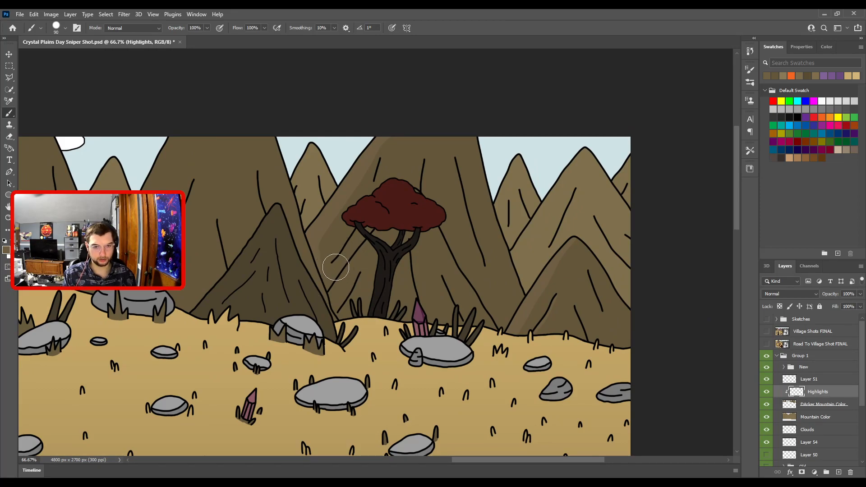
pyautogui.moveTo(354, 199); pyautogui.dragTo(393, 145)
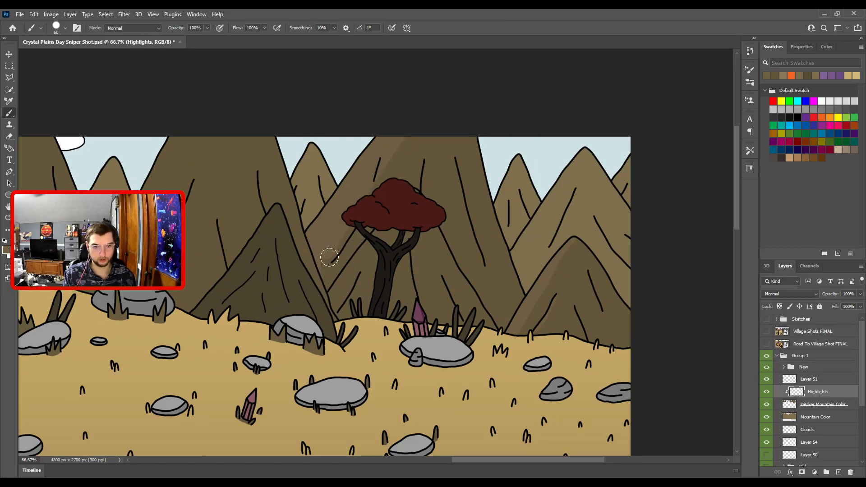
# - Fill the highlight around the ridge lines and under the foliage on the left side of the mountain behind the tree
pyautogui.hotkey('ctrl', '+')
pyautogui.hotkey('ctrl', '+')
pyautogui.moveTo(361, 261); pyautogui.dragTo(476, 255)
pyautogui.press('[')
pyautogui.press('[')
pyautogui.press('[')
pyautogui.moveTo(325, 262)
pyautogui.mouseDown()
pyautogui.moveTo(330, 291)
pyautogui.moveTo(398, 204)
pyautogui.mouseUp()
pyautogui.press('[')
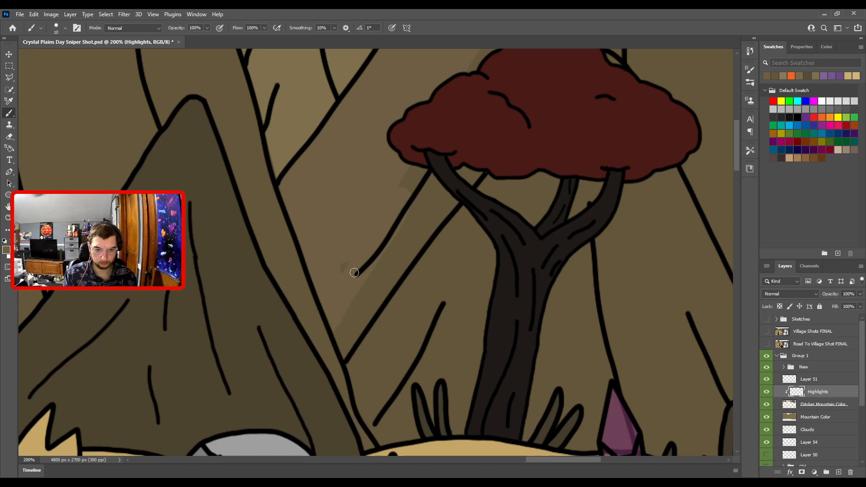
pyautogui.hotkey('ctrl', '-')
pyautogui.moveTo(358, 258); pyautogui.dragTo(354, 317)
pyautogui.press(']')
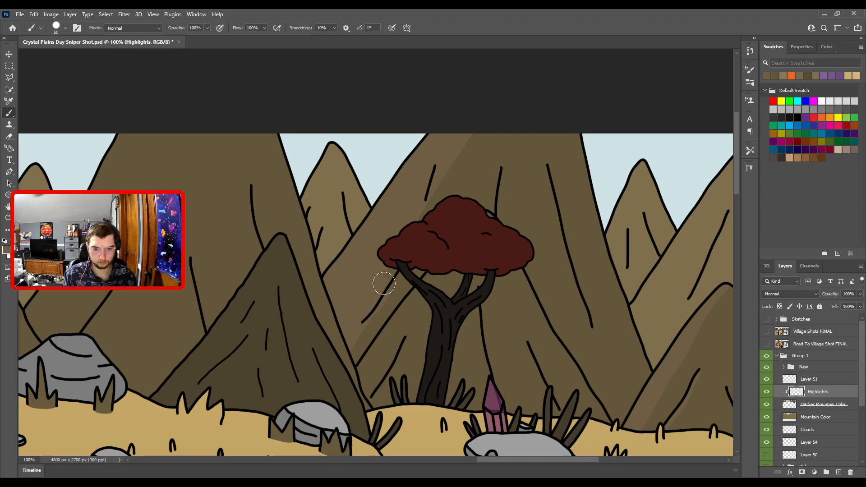
# - Paint a highlight band up the left slope of the large mountain behind the grey boulder with a 50 px brush
pyautogui.hotkey('ctrl', '-')
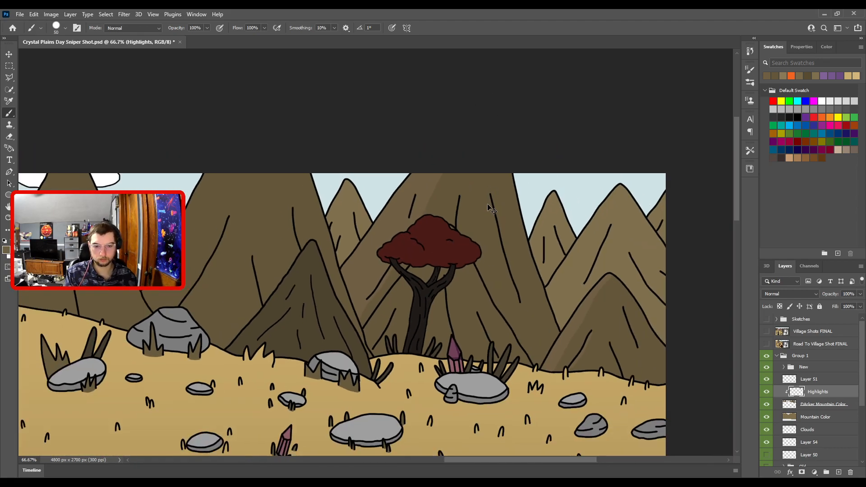
pyautogui.hotkey('ctrl', '-')
pyautogui.moveTo(356, 237); pyautogui.dragTo(489, 223)
pyautogui.hotkey('ctrl', '+')
pyautogui.hotkey('ctrl', '+')
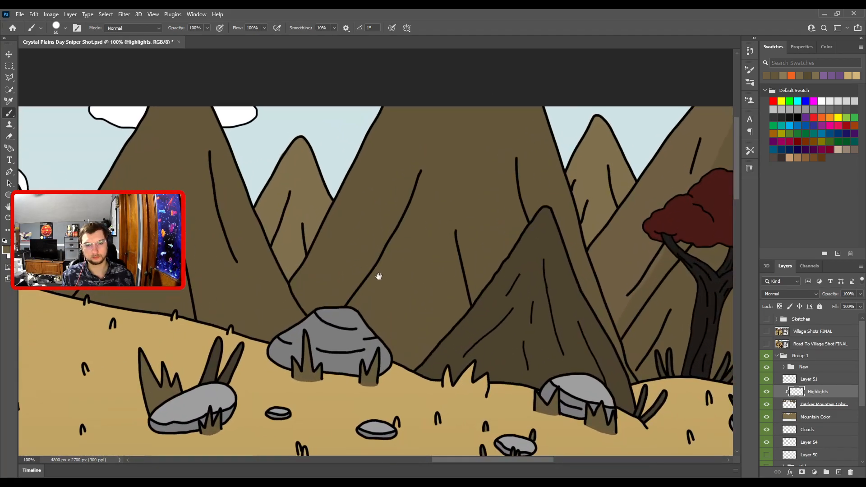
pyautogui.moveTo(363, 265); pyautogui.dragTo(447, 311)
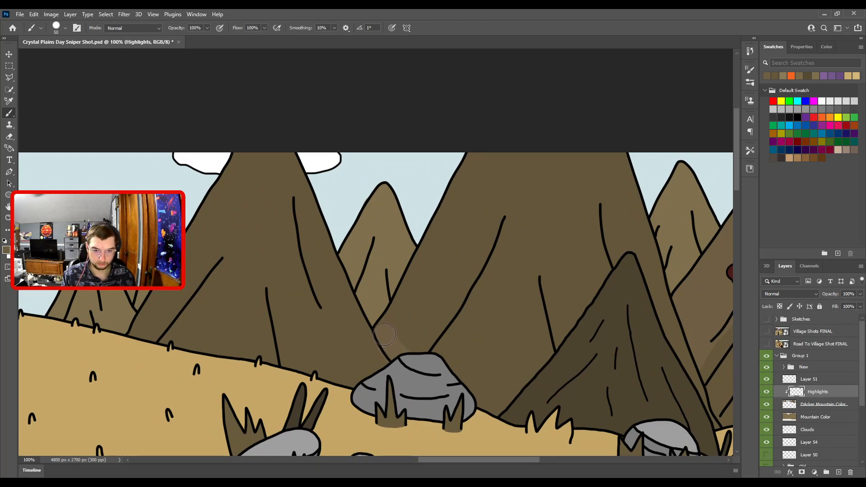
pyautogui.moveTo(384, 327); pyautogui.dragTo(475, 136)
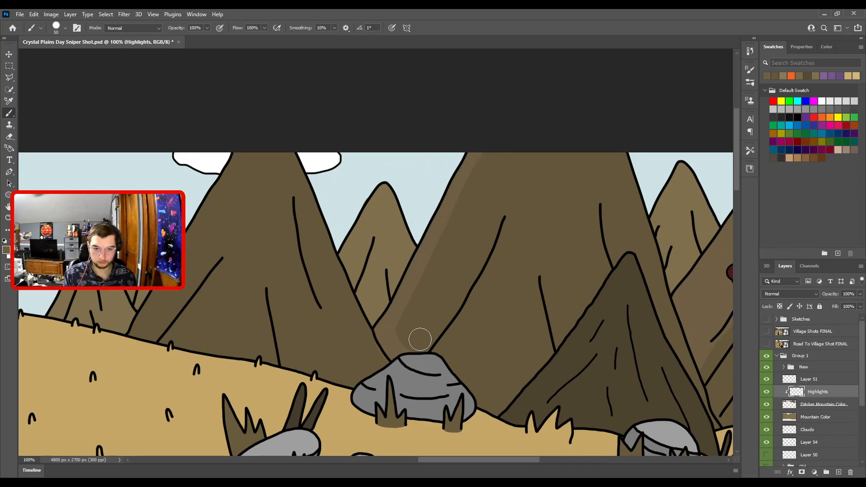
pyautogui.moveTo(396, 335); pyautogui.dragTo(513, 112)
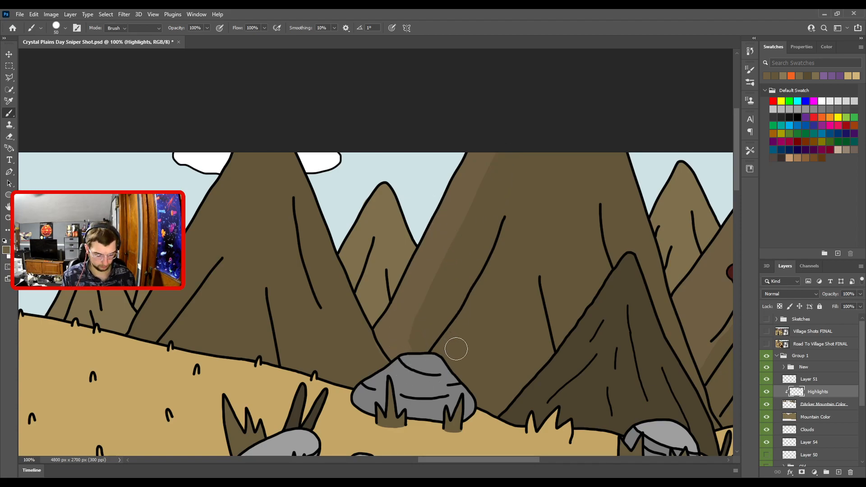
# - Erase stray highlight paint around the base of the mountain above the grey boulder, enlarging the eraser to 80 px
pyautogui.press('e')
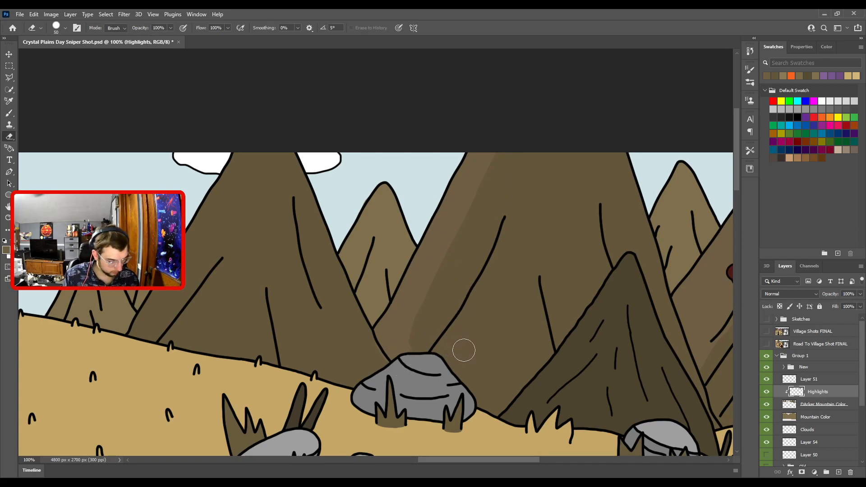
pyautogui.moveTo(462, 351)
pyautogui.mouseDown()
pyautogui.moveTo(450, 282)
pyautogui.moveTo(499, 328)
pyautogui.moveTo(395, 287)
pyautogui.mouseUp()
pyautogui.press(']')
pyautogui.press(']')
pyautogui.press(']')
# - Paint a highlight band up the left slope of the mountain whose peak overlaps the cloud, left of the boulder
pyautogui.scroll(-3, 406, 340)
pyautogui.scroll(2, 392, 310)
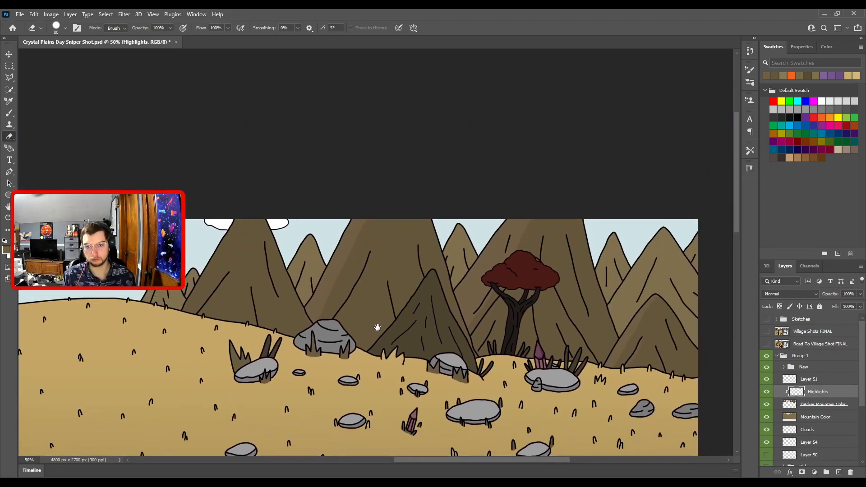
pyautogui.moveTo(392, 311); pyautogui.dragTo(522, 286)
pyautogui.press('b')
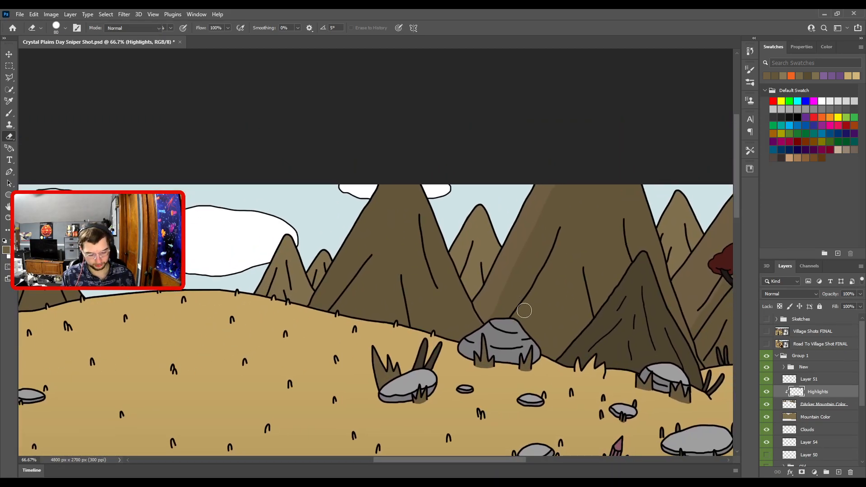
pyautogui.scroll(3, 524, 311)
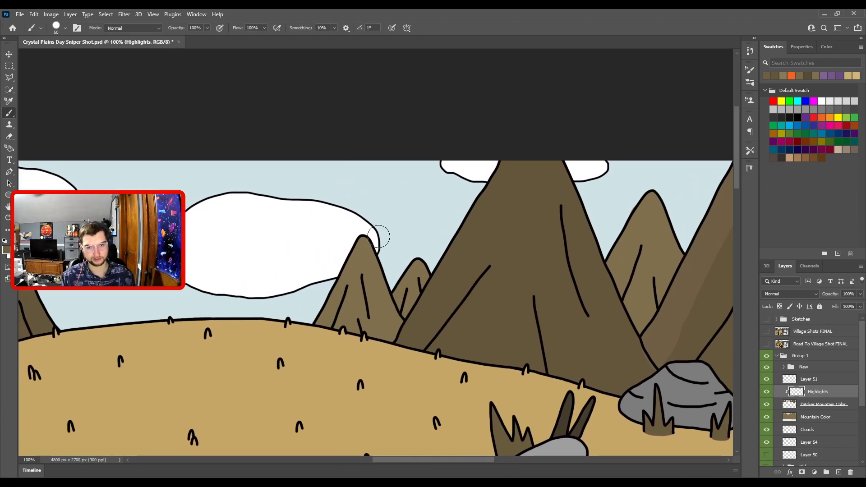
pyautogui.moveTo(395, 360); pyautogui.dragTo(526, 131)
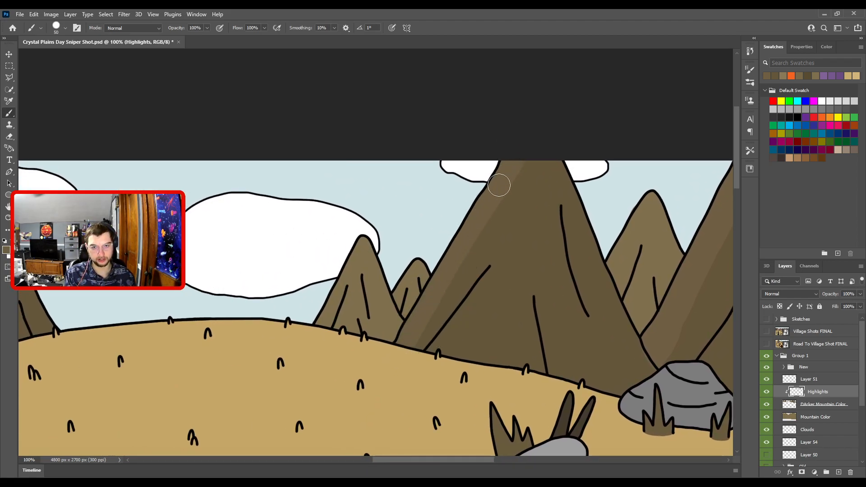
# - Add a thin highlight along the right side of that mountain's lower-left ridge line with a 10 px brush
pyautogui.press('[')
pyautogui.scroll(4, 412, 337)
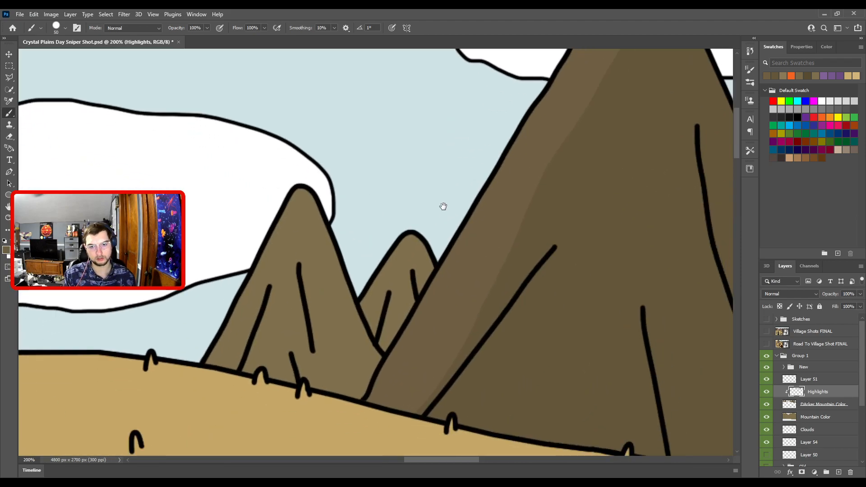
pyautogui.press('[')
pyautogui.press('[')
pyautogui.press('[')
pyautogui.press('[')
pyautogui.press('[')
pyautogui.press('[')
pyautogui.press('[')
pyautogui.press('[')
pyautogui.press('[')
pyautogui.press('[')
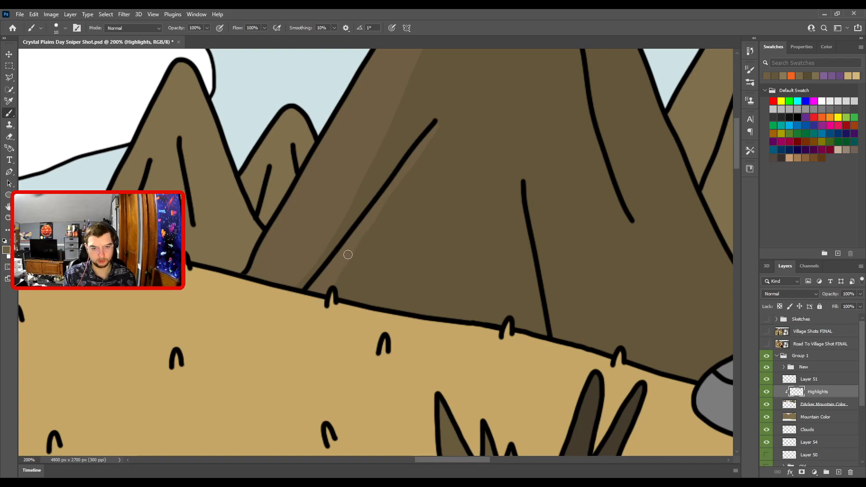
# - Paint a thin highlight beside the long ridge line rising from the grey boulder on the mountain behind it
pyautogui.scroll(-6, 412, 157)
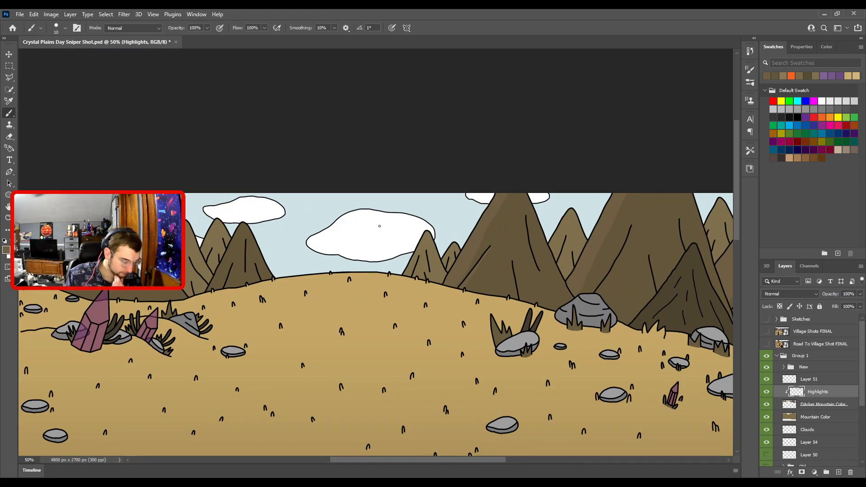
pyautogui.scroll(3, 433, 237)
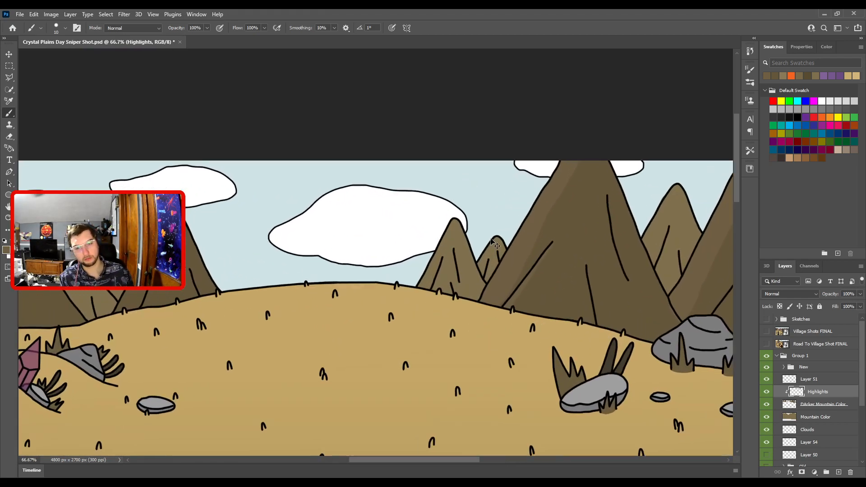
pyautogui.scroll(3, 338, 204)
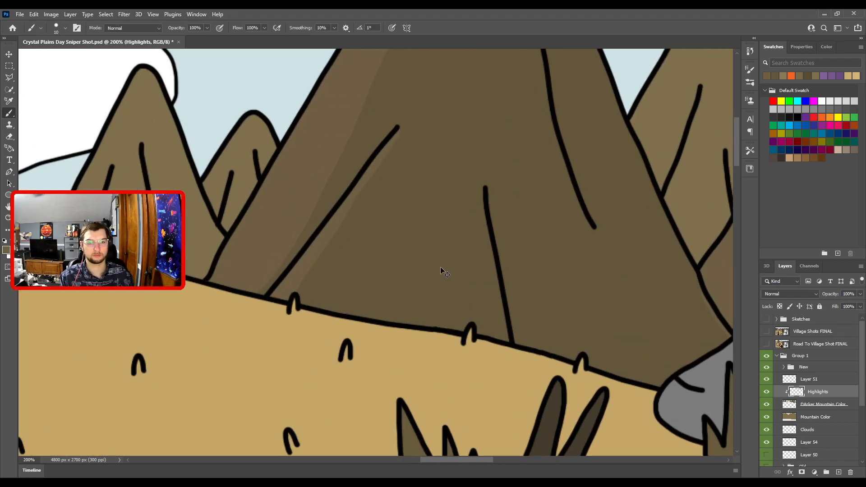
pyautogui.scroll(-5, 464, 240)
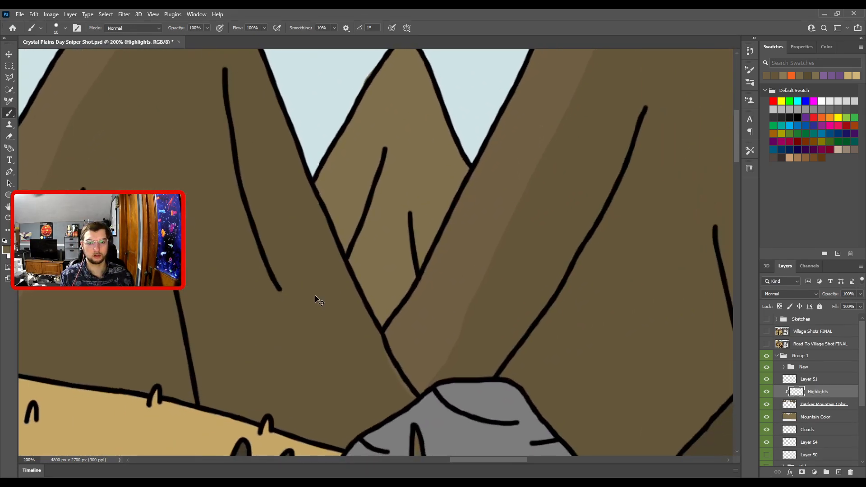
pyautogui.hotkey('ctrl', '-')
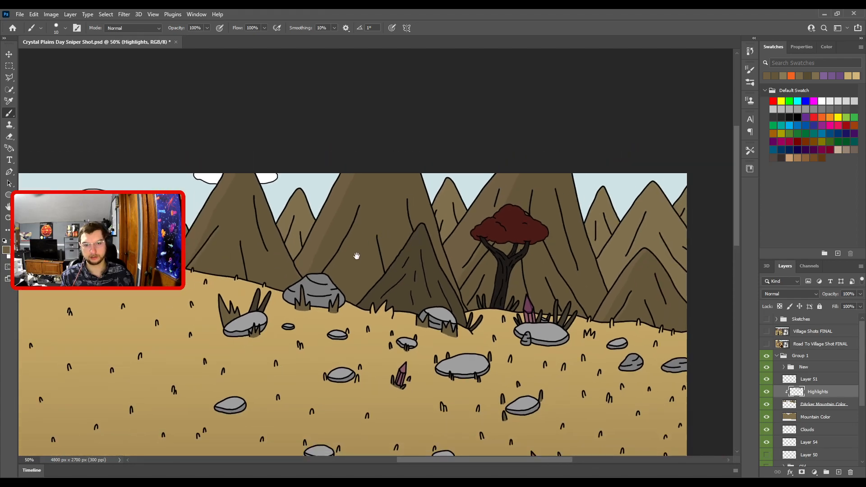
pyautogui.moveTo(360, 254); pyautogui.dragTo(461, 233)
pyautogui.hotkey('ctrl', '+')
pyautogui.hotkey('ctrl', '+')
pyautogui.hotkey('ctrl', '+')
pyautogui.moveTo(514, 243); pyautogui.dragTo(293, 336)
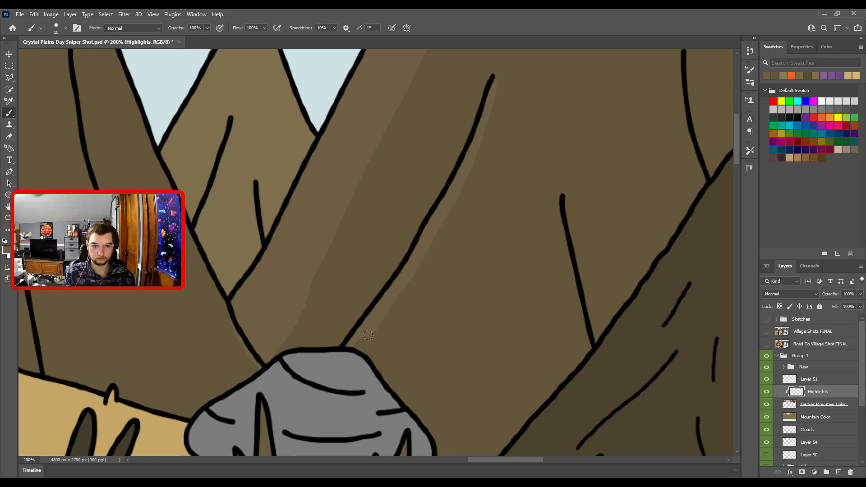
# - Try to move the whole Cliff group upward over the plain with Free Transform
pyautogui.hotkey('ctrl', '0')
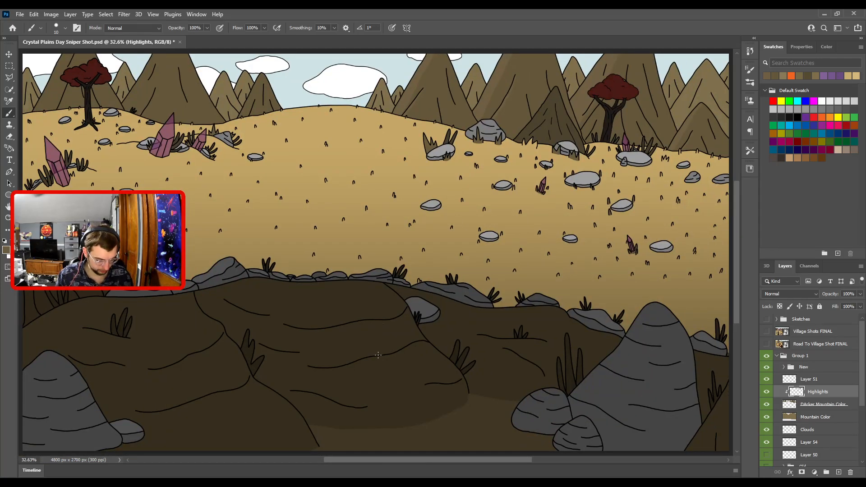
pyautogui.press('v')
pyautogui.click(455, 323)
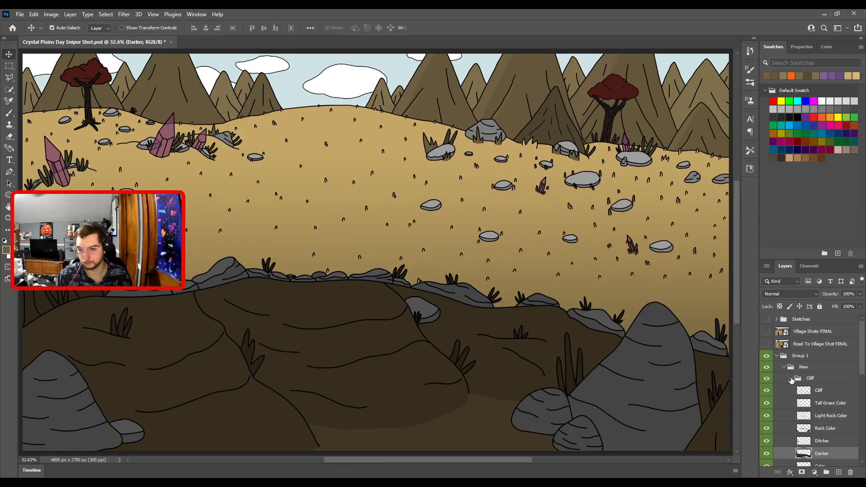
pyautogui.click(792, 379)
pyautogui.click(777, 380)
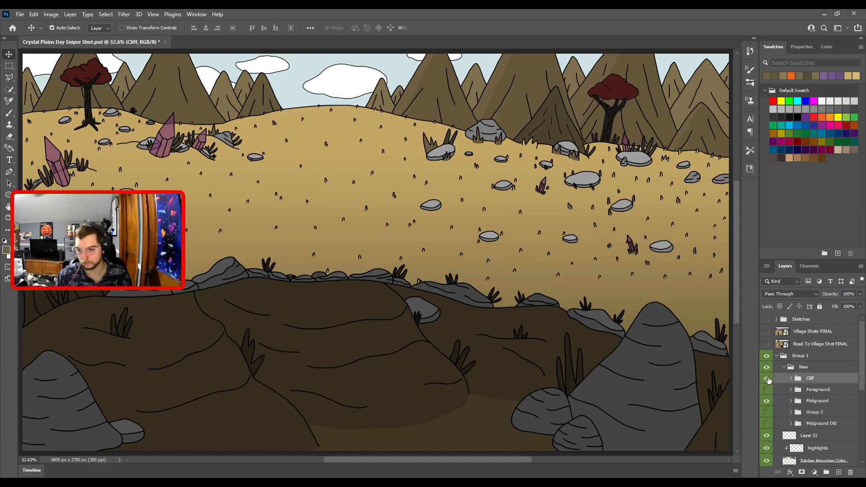
pyautogui.hotkey('ctrl', '-')
pyautogui.hotkey('ctrl', '-')
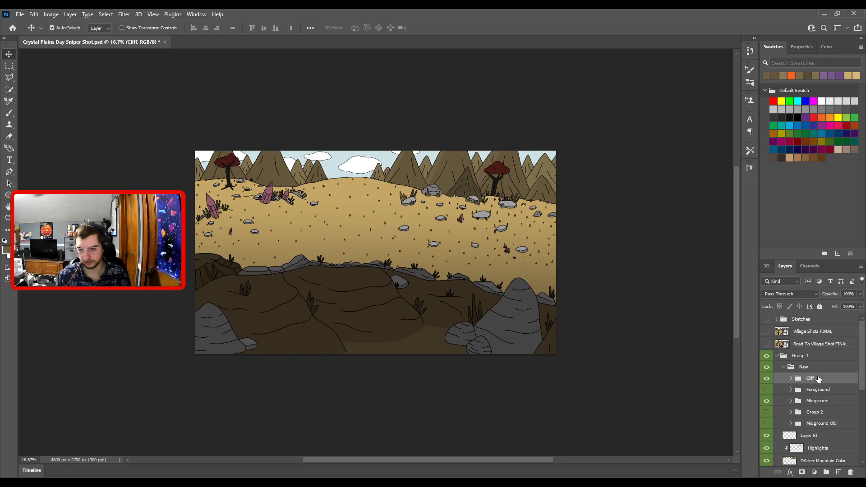
pyautogui.hotkey('ctrl', 't')
pyautogui.moveTo(419, 333); pyautogui.dragTo(411, 311)
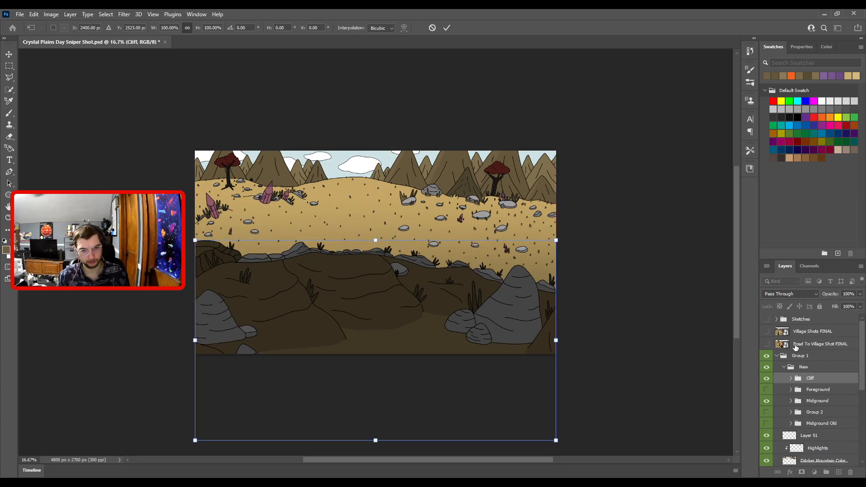
pyautogui.press('Return')
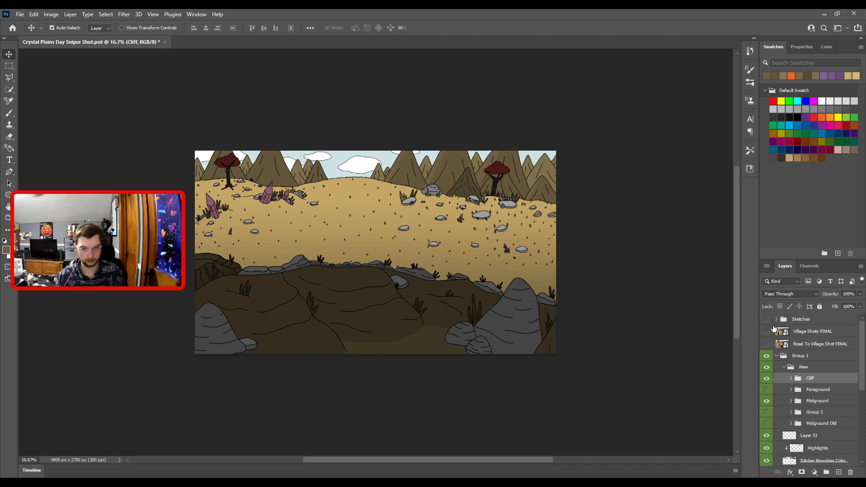
# - Reselect the Highlights layer and brush a highlight along the right slope of the small dark mountain below the clouds
pyautogui.hotkey('ctrl', '+')
pyautogui.moveTo(350, 234); pyautogui.dragTo(350, 283)
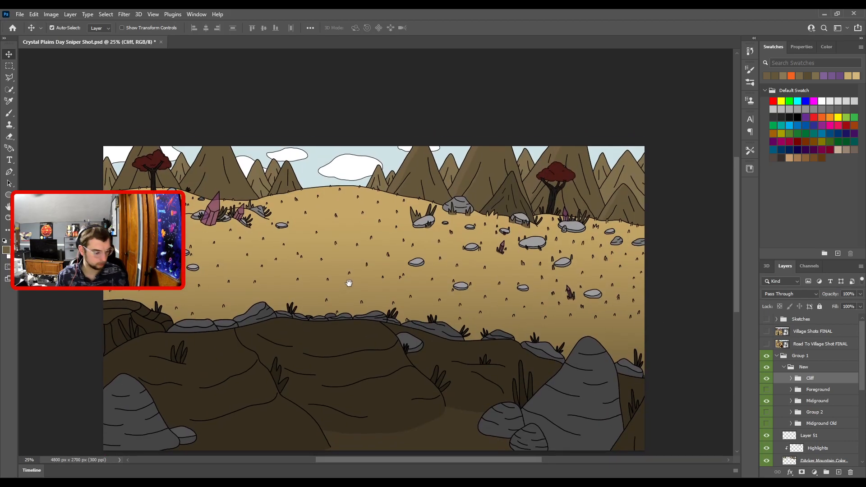
pyautogui.hotkey('ctrl', '+')
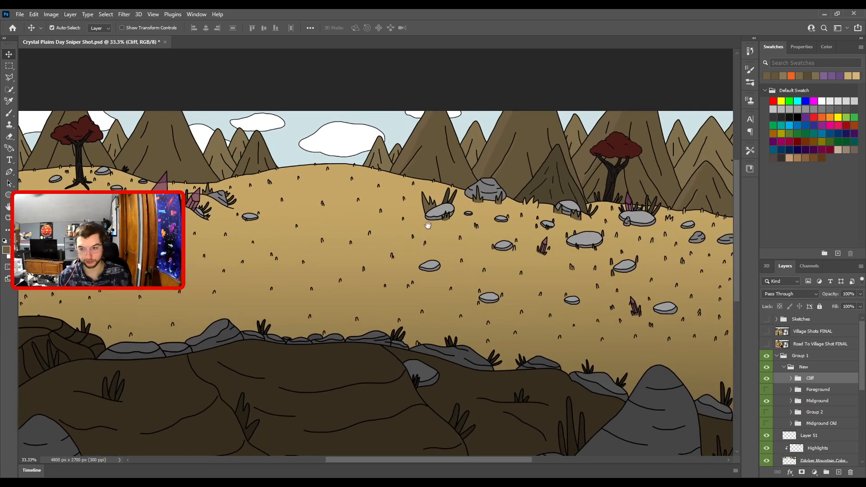
pyautogui.moveTo(430, 224); pyautogui.dragTo(451, 307)
pyautogui.hotkey('ctrl', '+')
pyautogui.hotkey('ctrl', '+')
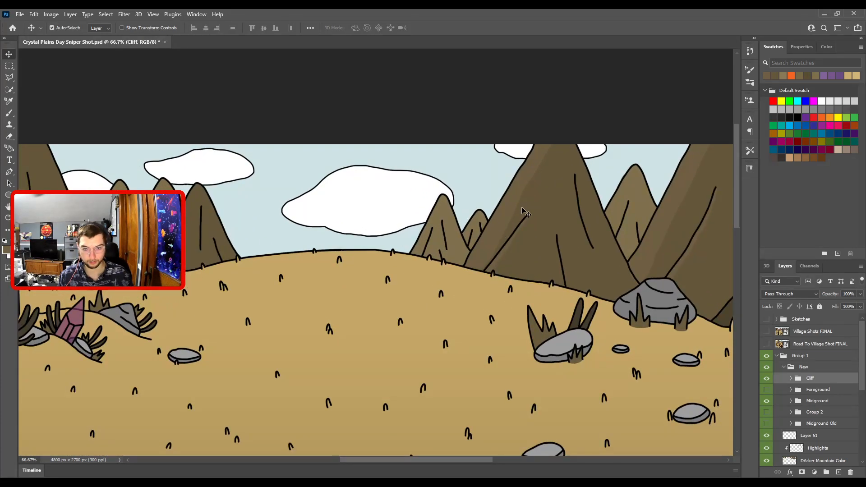
pyautogui.keyDown('ctrl'); pyautogui.click(502, 223); pyautogui.keyUp('ctrl')
pyautogui.press('i')
pyautogui.press('b')
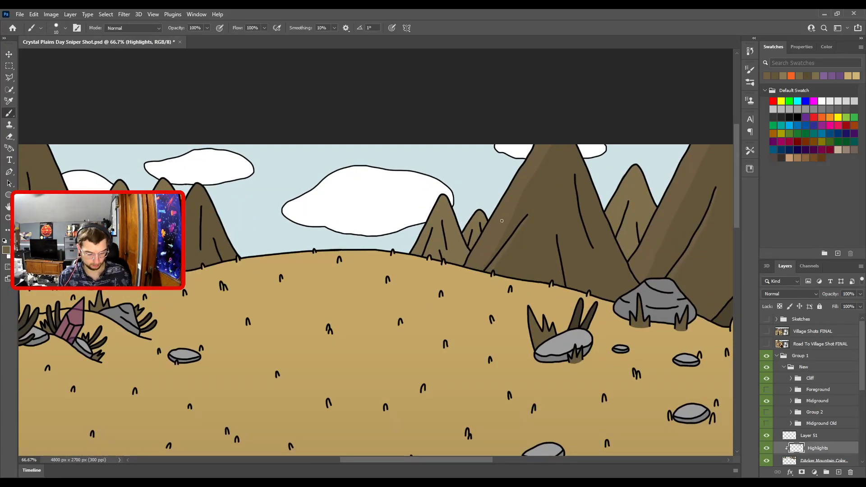
pyautogui.hotkey('ctrl', '+')
pyautogui.moveTo(296, 240); pyautogui.dragTo(715, 298)
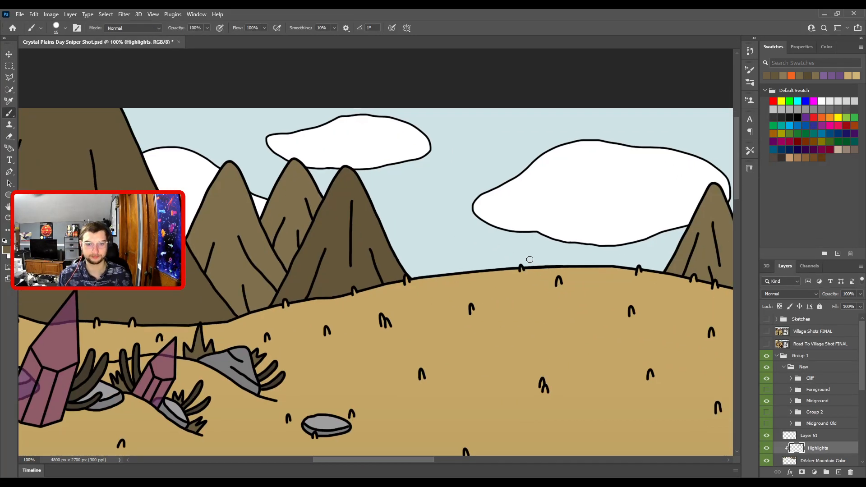
pyautogui.moveTo(406, 287); pyautogui.dragTo(347, 159)
# - Fill out the small dark mountain's right-side highlight and add fine highlights along its ridge lines with a 7 px brush
pyautogui.hotkey('ctrl', '+')
pyautogui.press('[')
pyautogui.press('[')
pyautogui.press('[')
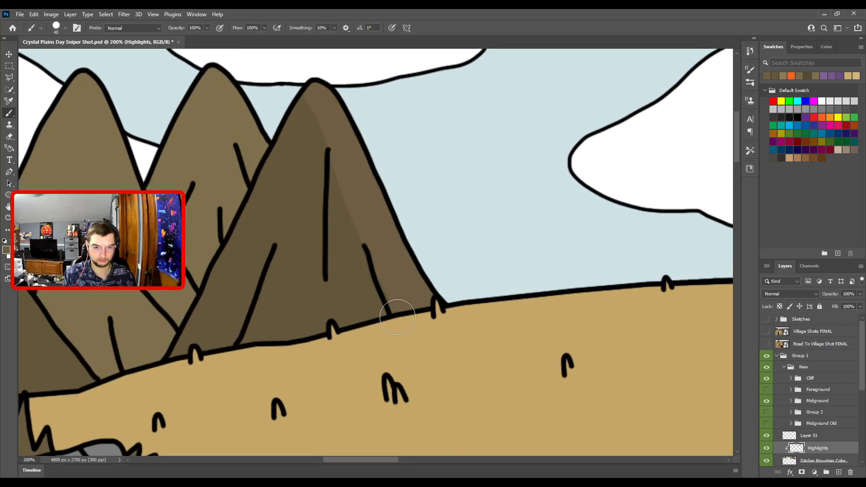
pyautogui.moveTo(364, 214); pyautogui.dragTo(442, 303)
pyautogui.press('[')
pyautogui.press('[')
pyautogui.press('[')
pyautogui.press('[')
pyautogui.press('[')
pyautogui.press('[')
pyautogui.press('[')
pyautogui.press('[')
pyautogui.press('[')
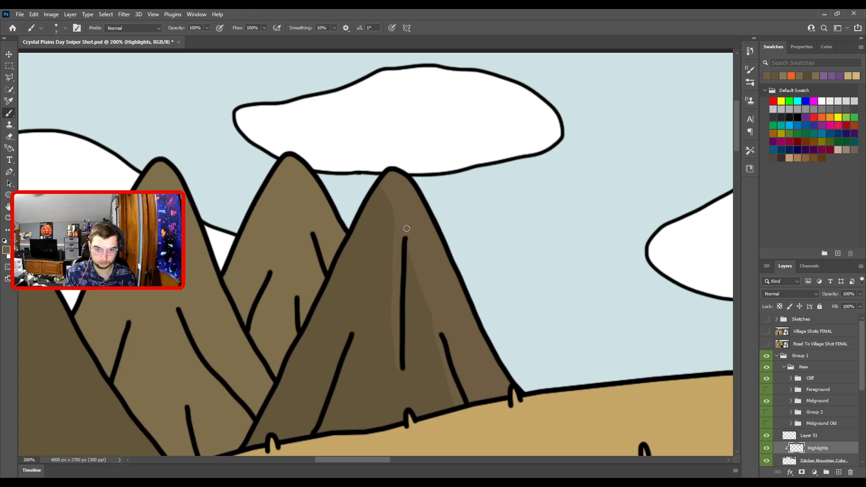
# - Paint a broad highlight down the right slope of the tall mountain behind the purple crystals with a 150 px brush
pyautogui.hotkey('ctrl', '-')
pyautogui.moveTo(433, 290); pyautogui.dragTo(384, 228)
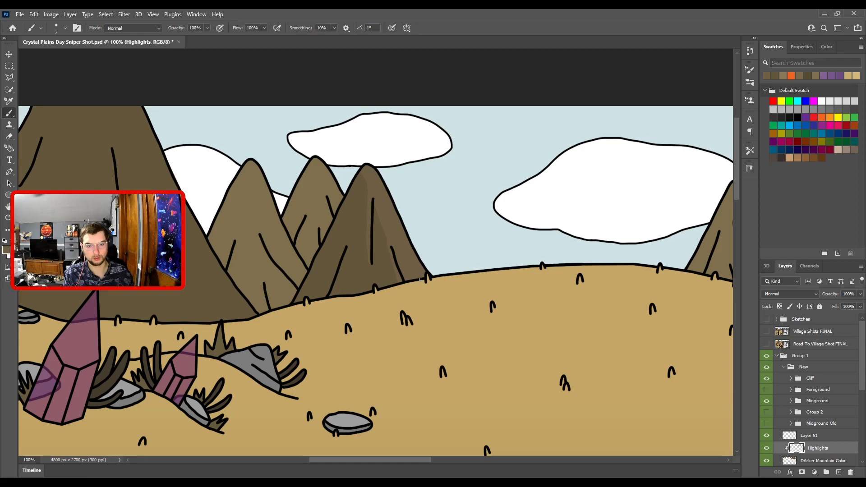
pyautogui.hotkey('ctrl', '+')
pyautogui.moveTo(337, 274); pyautogui.dragTo(580, 300)
pyautogui.moveTo(378, 313); pyautogui.dragTo(540, 275)
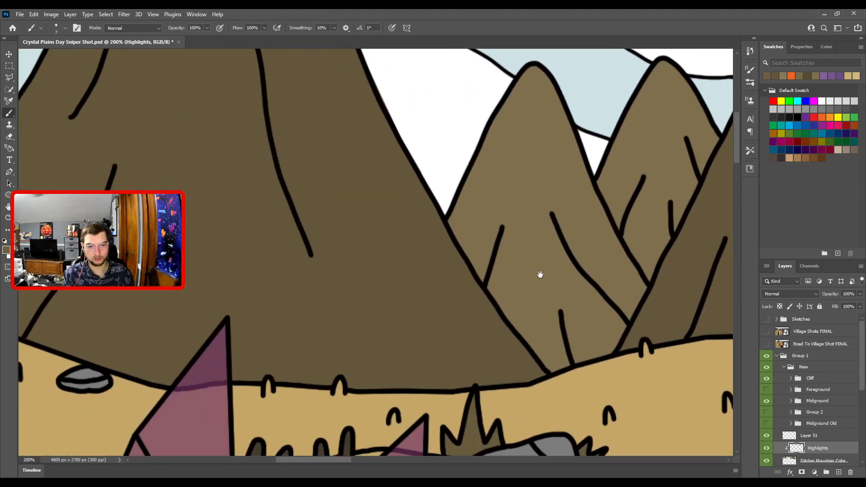
pyautogui.hotkey('ctrl', '-')
pyautogui.hotkey('ctrl', '-')
pyautogui.press(']')
pyautogui.press(']')
pyautogui.press(']')
pyautogui.moveTo(422, 295)
pyautogui.mouseDown()
pyautogui.moveTo(377, 232)
pyautogui.moveTo(349, 149)
pyautogui.mouseUp()
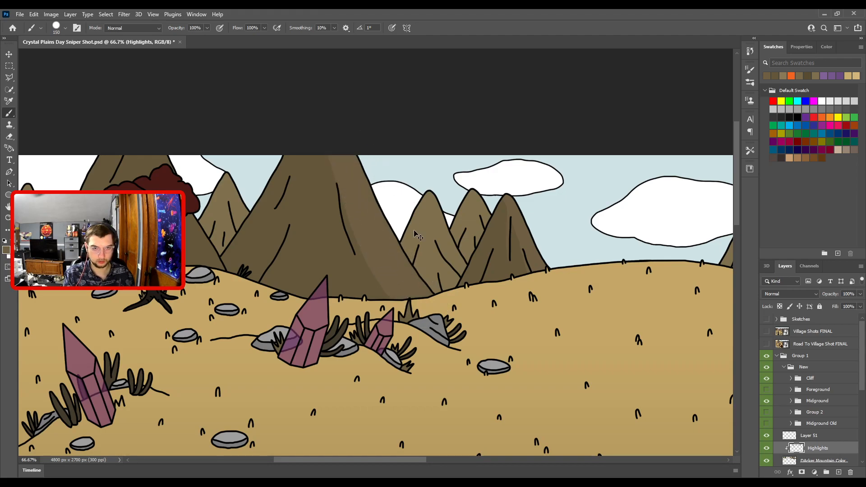
# - Paint a fine highlight along the long right-hand ridge line of the tall mountain behind the purple crystals with a 9 px brush
pyautogui.hotkey('ctrl', '+')
pyautogui.moveTo(369, 239)
pyautogui.mouseDown()
pyautogui.moveTo(404, 293)
pyautogui.moveTo(420, 234)
pyautogui.mouseUp()
pyautogui.hotkey('ctrl', '+')
pyautogui.press('[')
pyautogui.press('[')
pyautogui.press('[')
pyautogui.press('[')
pyautogui.press('[')
pyautogui.press('[')
pyautogui.press('[')
pyautogui.press('[')
pyautogui.press('[')
pyautogui.press('[')
pyautogui.press('[')
pyautogui.press('[')
pyautogui.press('[')
pyautogui.press('[')
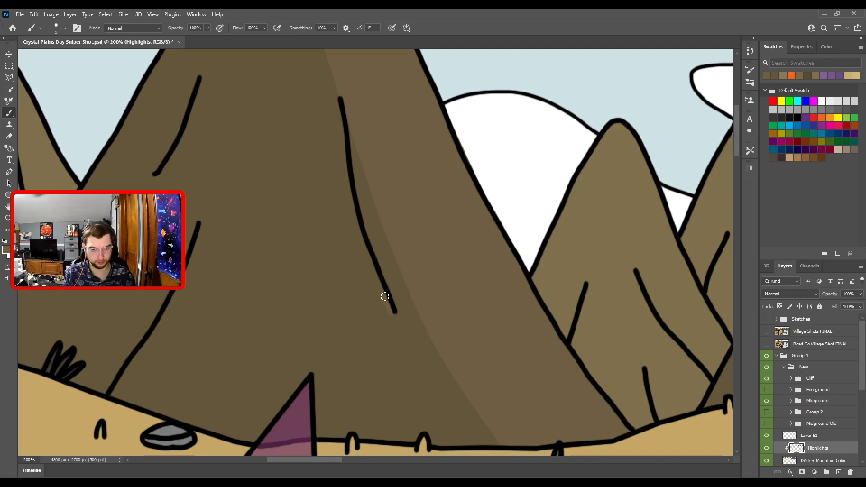
pyautogui.moveTo(354, 211); pyautogui.dragTo(412, 307)
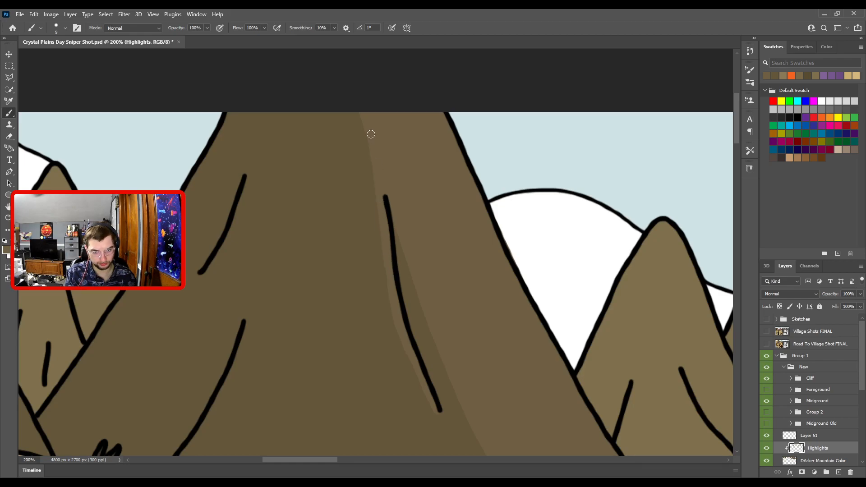
pyautogui.moveTo(423, 269); pyautogui.dragTo(384, 150)
# - Fill the gap between that ridge line and the tall mountain's broad right-slope highlight with a 50 px brush
pyautogui.hotkey('ctrl', '-')
pyautogui.hotkey('ctrl', '-')
pyautogui.press(']')
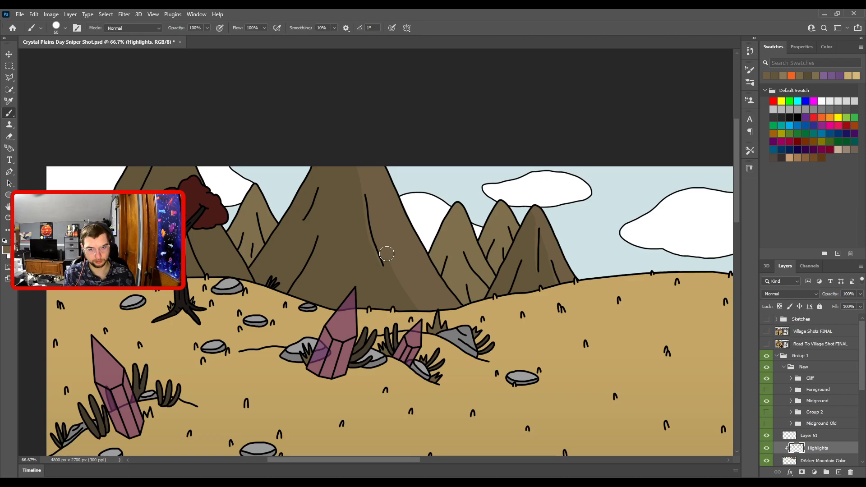
pyautogui.hotkey('ctrl', '+')
pyautogui.hotkey('ctrl', '+')
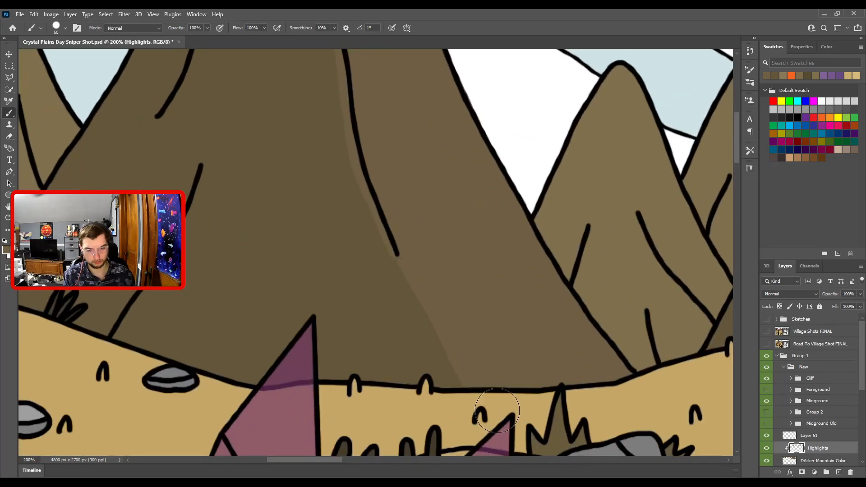
pyautogui.hotkey('ctrl', '-')
# - Paint a highlight down the right slope of the mountain behind the left red tree with a 70 px brush
pyautogui.moveTo(454, 255); pyautogui.dragTo(466, 375)
pyautogui.moveTo(317, 385); pyautogui.dragTo(564, 298)
pyautogui.moveTo(437, 288)
pyautogui.mouseDown()
pyautogui.moveTo(483, 330)
pyautogui.moveTo(429, 265)
pyautogui.moveTo(387, 141)
pyautogui.mouseUp()
pyautogui.press(']')
pyautogui.press(']')
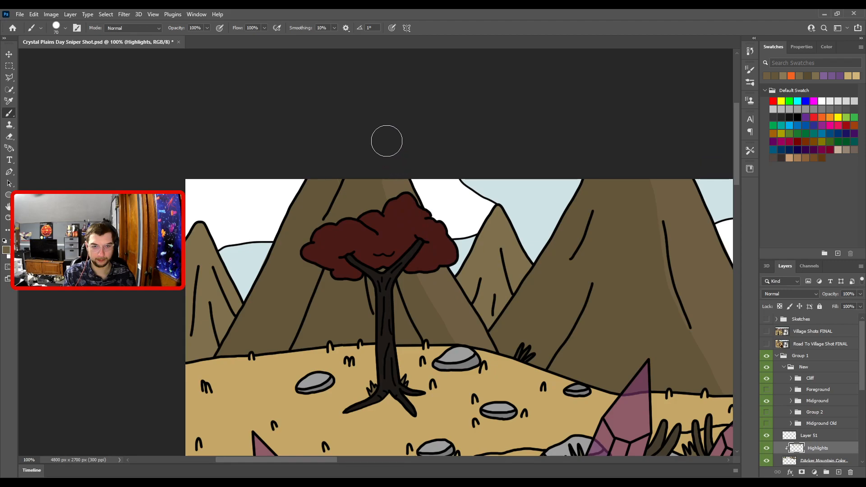
pyautogui.moveTo(415, 300); pyautogui.dragTo(456, 355)
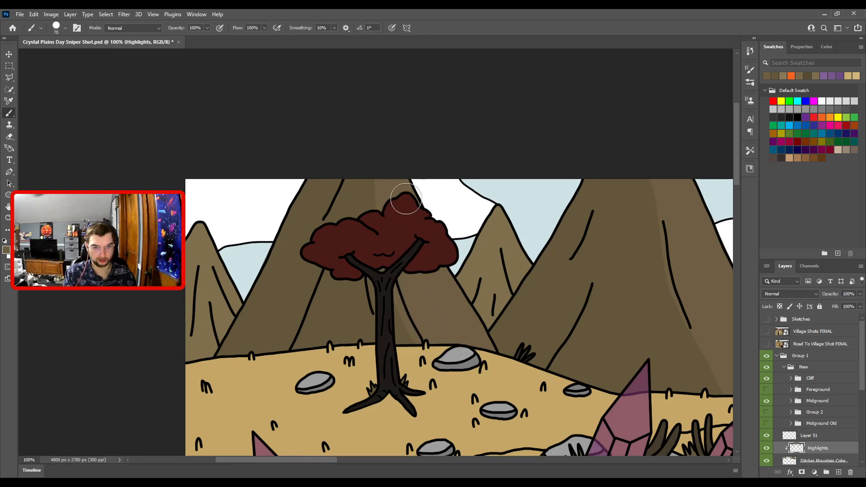
# - Add a layer named Highlights directly above the Mountain Color layer and clip it to Mountain Color
pyautogui.hotkey('ctrl', '-')
pyautogui.hotkey('ctrl', '-')
pyautogui.moveTo(518, 247); pyautogui.dragTo(174, 205)
pyautogui.moveTo(412, 256); pyautogui.dragTo(345, 285)
pyautogui.hotkey('ctrl', '0')
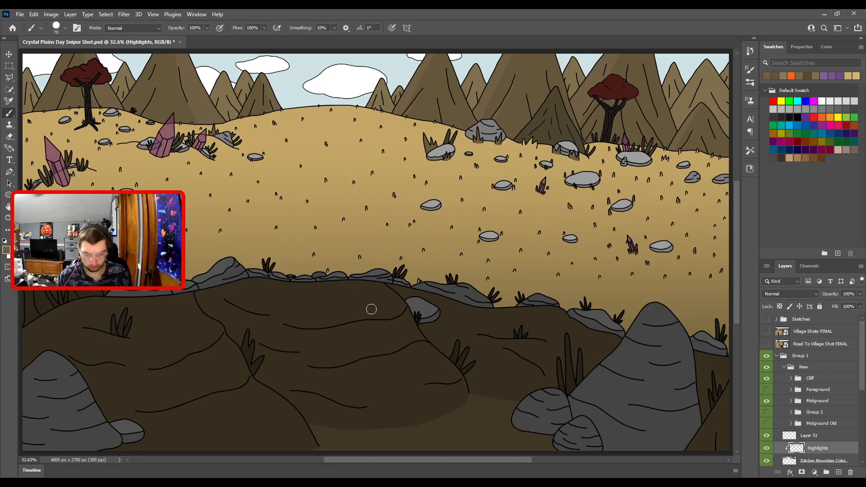
pyautogui.press('v')
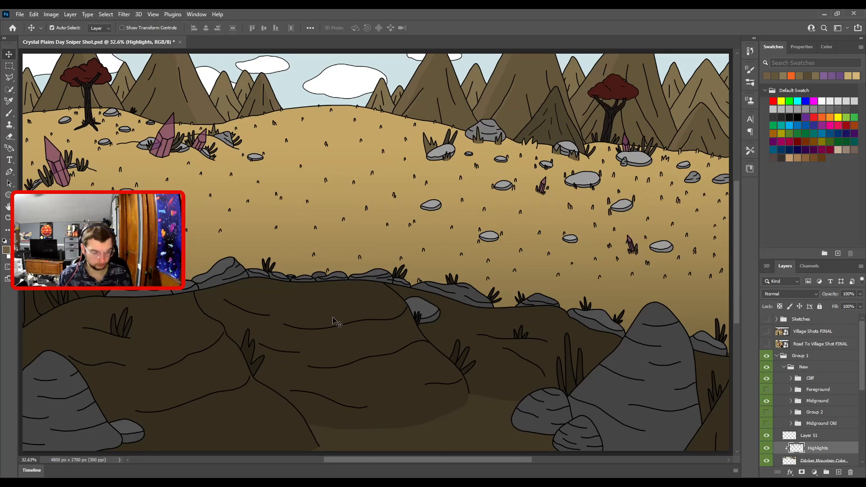
pyautogui.click(226, 89)
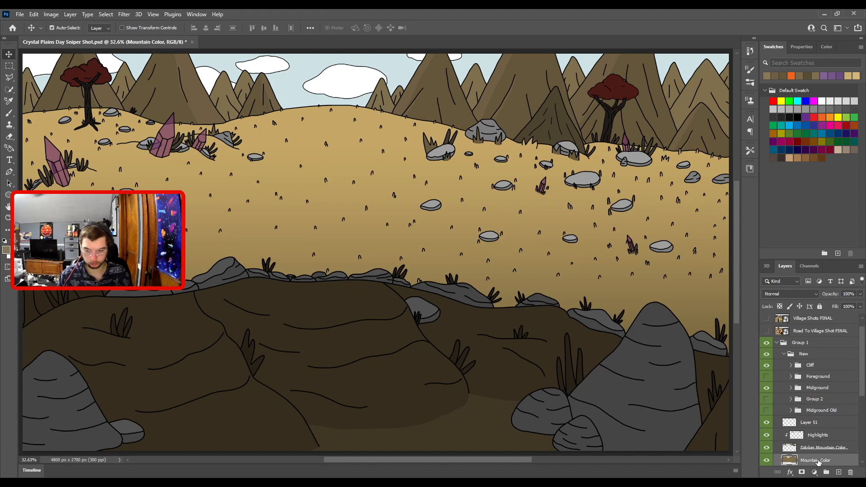
pyautogui.click(838, 472)
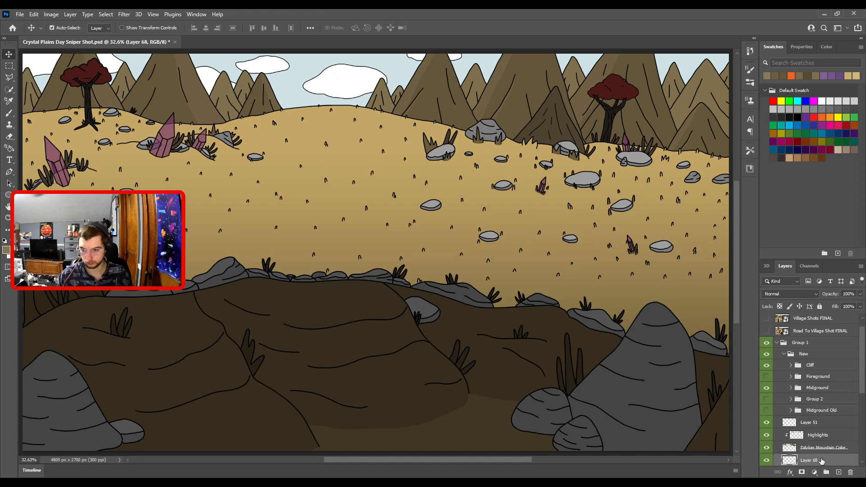
pyautogui.moveTo(821, 461); pyautogui.dragTo(775, 474)
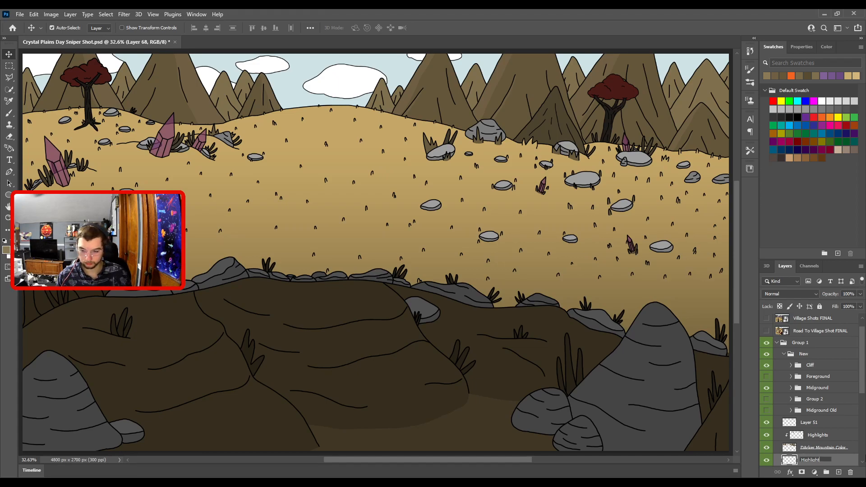
pyautogui.press('Return')
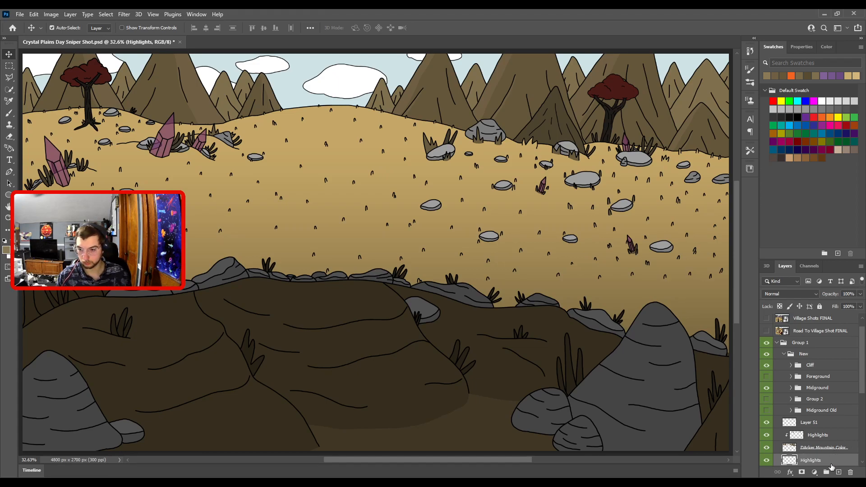
pyautogui.hotkey('ctrl', 'alt', 'g')
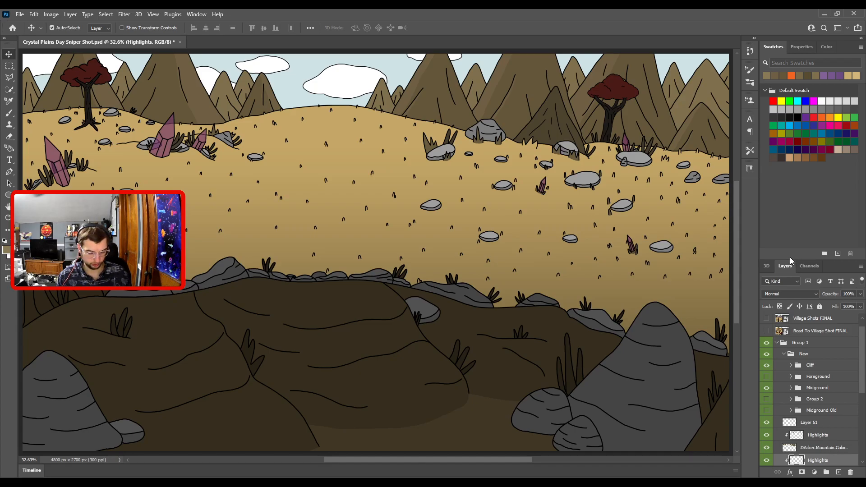
# - Brush a lighter highlight down the left slope of the small light mountain beside the large central cloud with a 70 px brush
pyautogui.press('b')
pyautogui.hotkey('ctrl', '=')
pyautogui.moveTo(514, 110)
pyautogui.mouseDown()
pyautogui.moveTo(363, 320)
pyautogui.moveTo(459, 295)
pyautogui.mouseUp()
pyautogui.scroll(5, 459, 294)
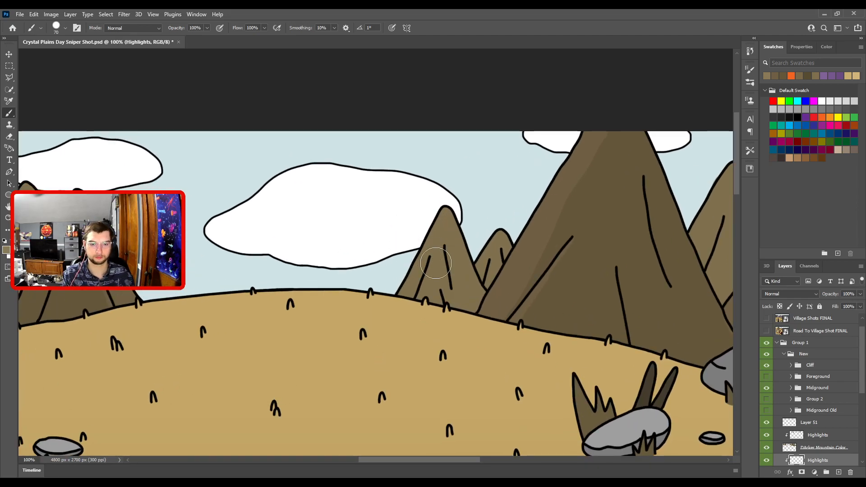
pyautogui.moveTo(397, 305); pyautogui.dragTo(451, 176)
pyautogui.moveTo(513, 228)
pyautogui.mouseDown()
pyautogui.moveTo(313, 236)
pyautogui.moveTo(496, 258)
pyautogui.mouseUp()
# - Highlight the left slope of the smaller light mountain tucked beside the tall dark mountain with a 50 px brush
pyautogui.press('[')
pyautogui.hotkey('ctrl', '=')
pyautogui.press('[')
pyautogui.press('[')
pyautogui.press('[')
pyautogui.press('[')
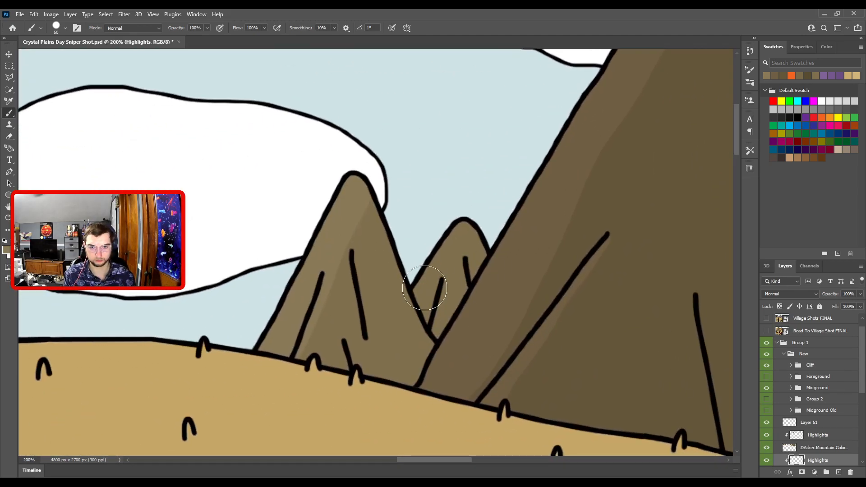
pyautogui.moveTo(418, 294); pyautogui.dragTo(460, 223)
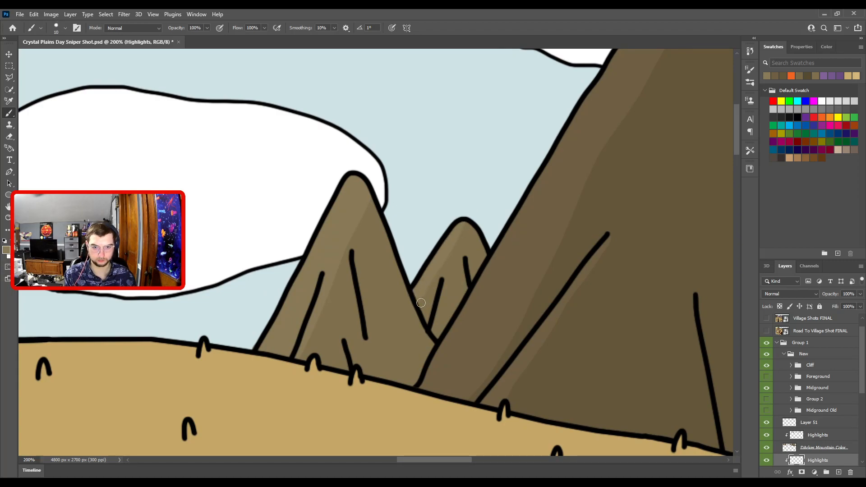
# - Highlight the left slope of the light mountain between the two tall dark mountains with a 50 px brush
pyautogui.hotkey('ctrl', '-')
pyautogui.hotkey('ctrl', '-')
pyautogui.moveTo(518, 248); pyautogui.dragTo(389, 253)
pyautogui.hotkey('ctrl', '=')
pyautogui.hotkey('ctrl', '=')
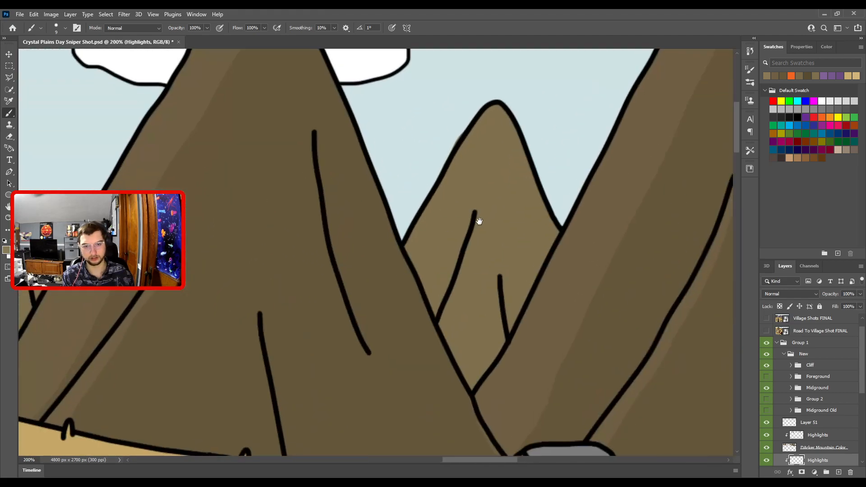
pyautogui.moveTo(480, 219); pyautogui.dragTo(420, 287)
pyautogui.press(']')
pyautogui.press(']')
pyautogui.press(']')
pyautogui.press(']')
pyautogui.press(']')
pyautogui.press(']')
pyautogui.press(']')
pyautogui.press(']')
pyautogui.press(']')
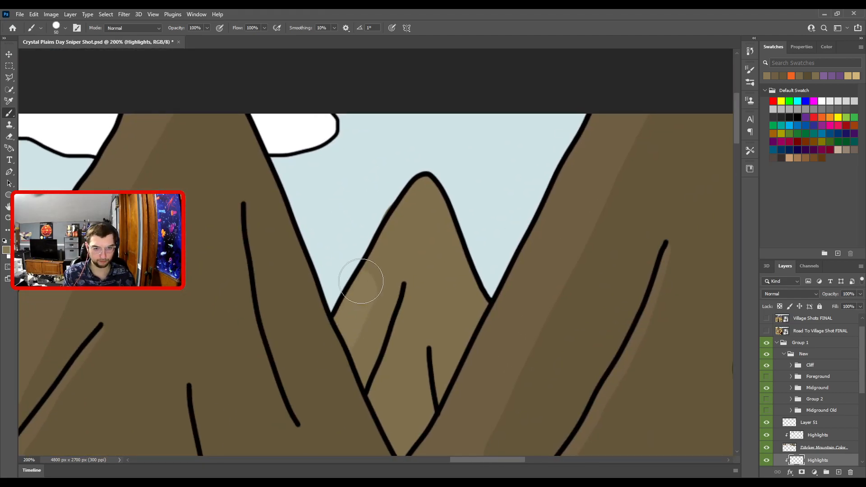
# - Highlight the left slope of the light mountain just left of the right red tree's mountain with a 40 px brush
pyautogui.hotkey('ctrl', '-')
pyautogui.moveTo(413, 209)
pyautogui.mouseDown()
pyautogui.moveTo(351, 184)
pyautogui.moveTo(181, 193)
pyautogui.mouseUp()
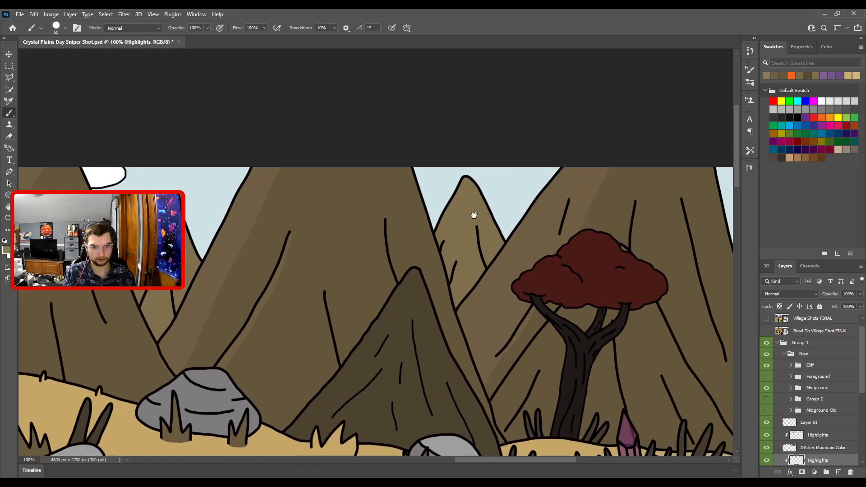
pyautogui.moveTo(470, 218); pyautogui.dragTo(376, 252)
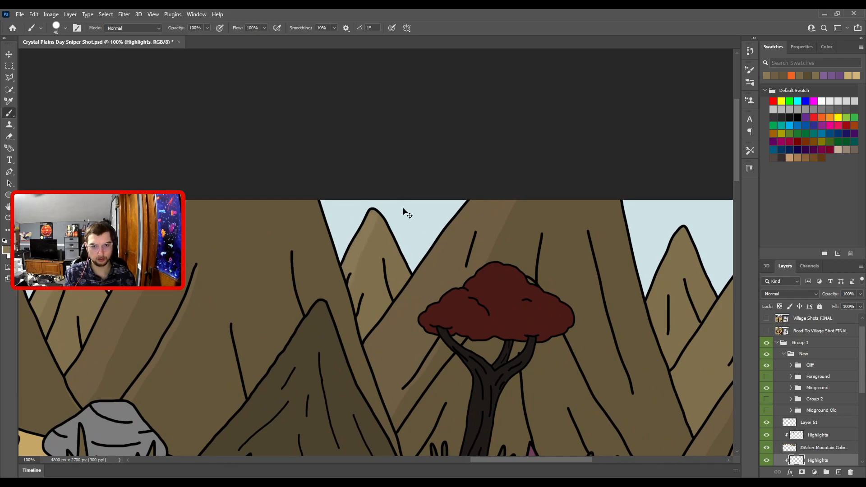
# - Highlight the left slope of the small light mountain to the right of the red tree's mountain with a 40 px brush
pyautogui.hotkey('ctrl', '-')
pyautogui.moveTo(499, 253); pyautogui.dragTo(321, 227)
pyautogui.hotkey('ctrl', '+')
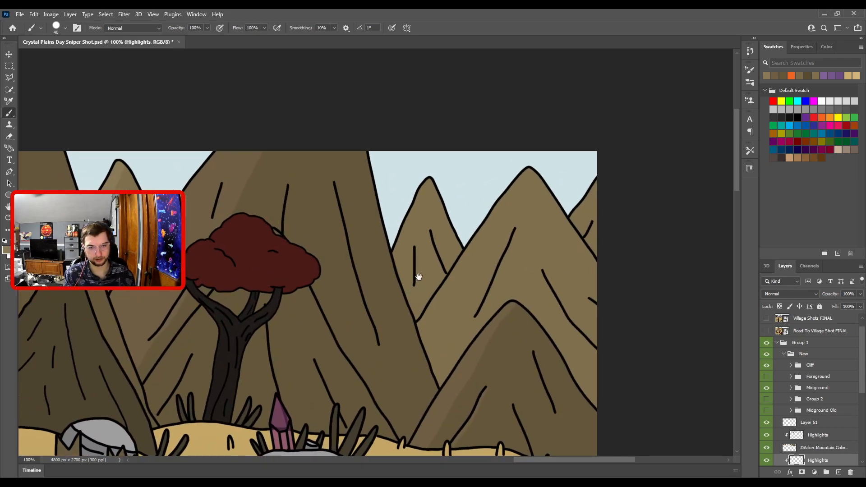
pyautogui.moveTo(406, 303); pyautogui.dragTo(407, 258)
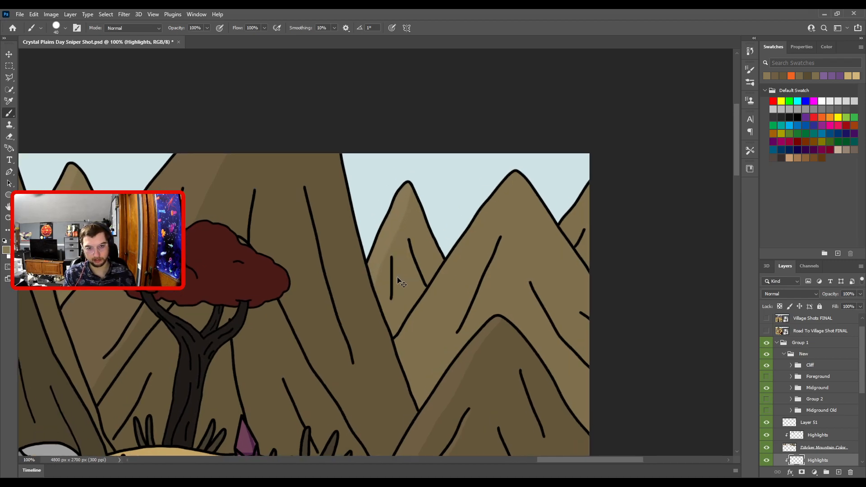
pyautogui.hotkey('ctrl', '+')
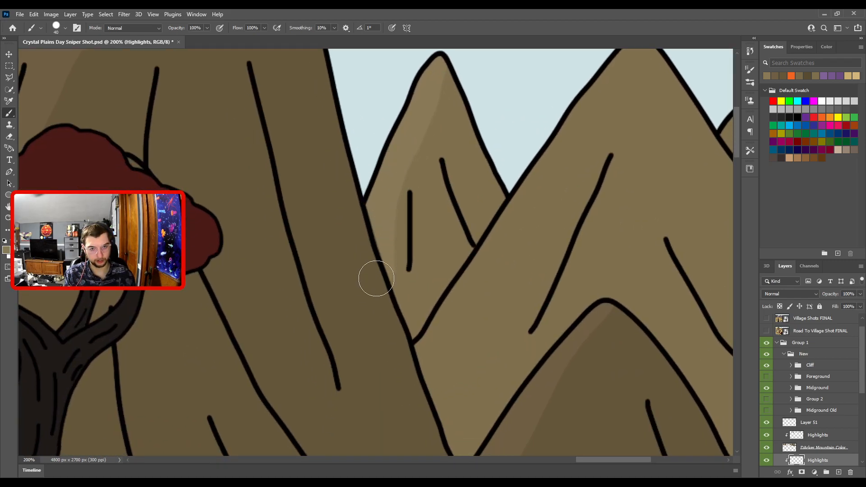
# - Paint a broad highlight down the left slope of the large light mountain near the canvas's right edge with a 60 px brush
pyautogui.hotkey('ctrl', '-')
pyautogui.moveTo(392, 297)
pyautogui.mouseDown()
pyautogui.moveTo(332, 283)
pyautogui.moveTo(327, 311)
pyautogui.mouseUp()
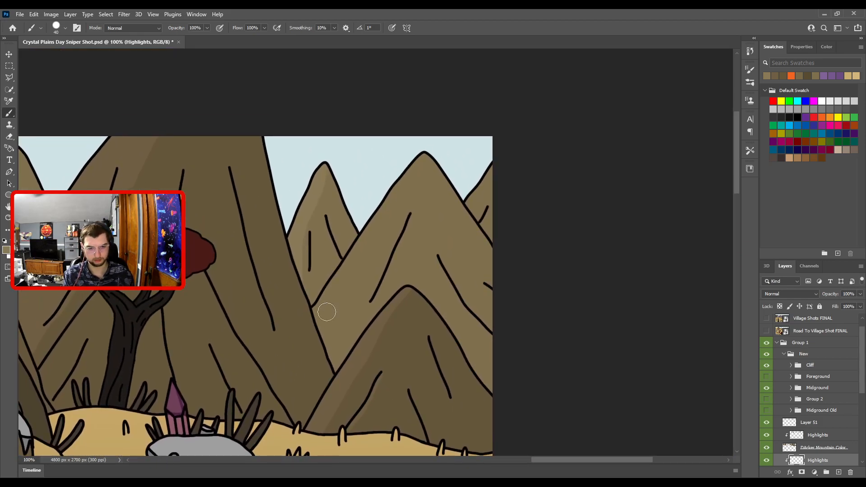
pyautogui.press(']')
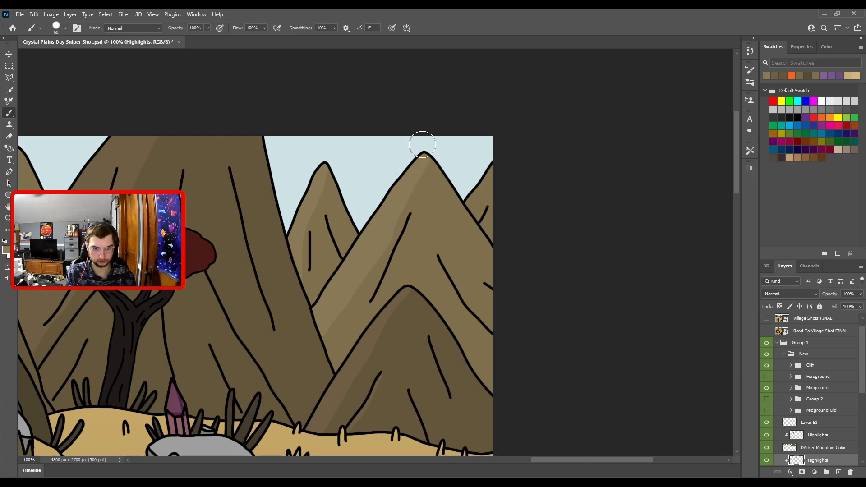
# - Add a fine highlight along the right side of the large light mountain's left ridge line with an 8 px brush
pyautogui.hotkey('ctrl', '+')
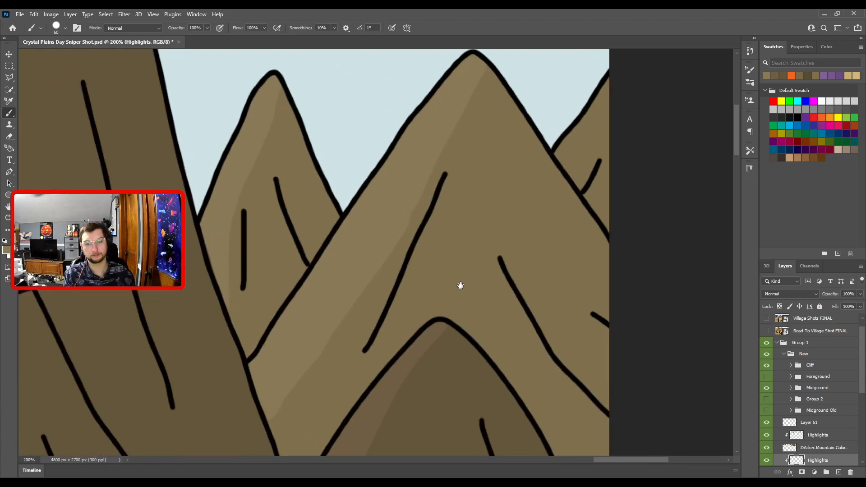
pyautogui.press('[')
pyautogui.press('[')
pyautogui.press('[')
pyautogui.moveTo(411, 218)
pyautogui.mouseDown()
pyautogui.moveTo(431, 247)
pyautogui.moveTo(407, 214)
pyautogui.moveTo(405, 190)
pyautogui.mouseUp()
pyautogui.hotkey('ctrl', '-')
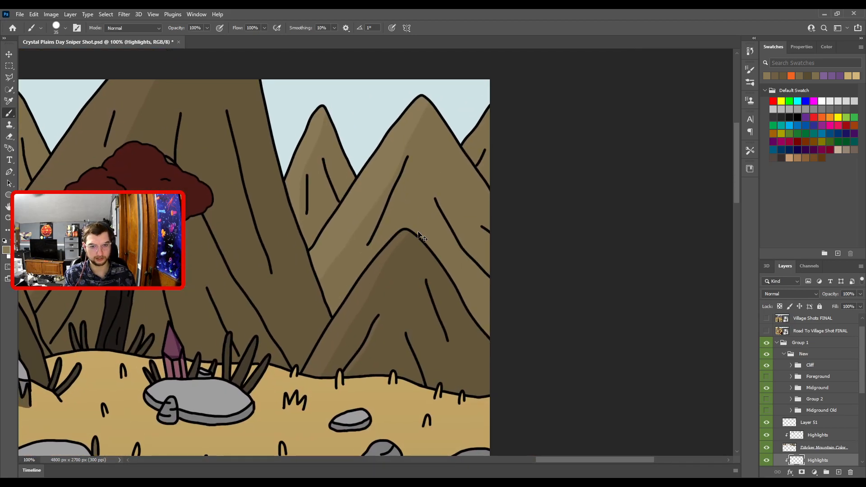
pyautogui.hotkey('ctrl', '+')
pyautogui.hotkey('ctrl', '+')
pyautogui.moveTo(406, 226); pyautogui.dragTo(410, 354)
pyautogui.press('[')
pyautogui.press('[')
pyautogui.press('[')
pyautogui.press('[')
pyautogui.press('[')
pyautogui.press('[')
pyautogui.press('[')
pyautogui.press('[')
pyautogui.press('[')
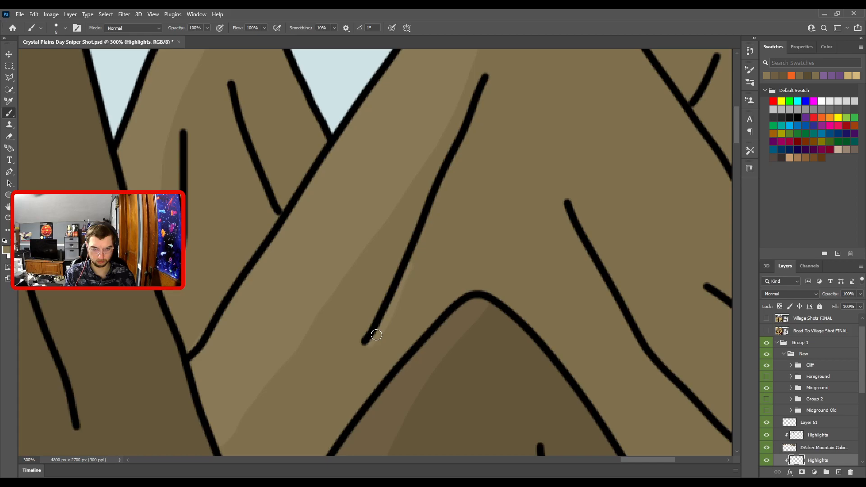
pyautogui.moveTo(409, 276)
pyautogui.mouseDown()
pyautogui.moveTo(452, 174)
pyautogui.moveTo(430, 357)
pyautogui.mouseUp()
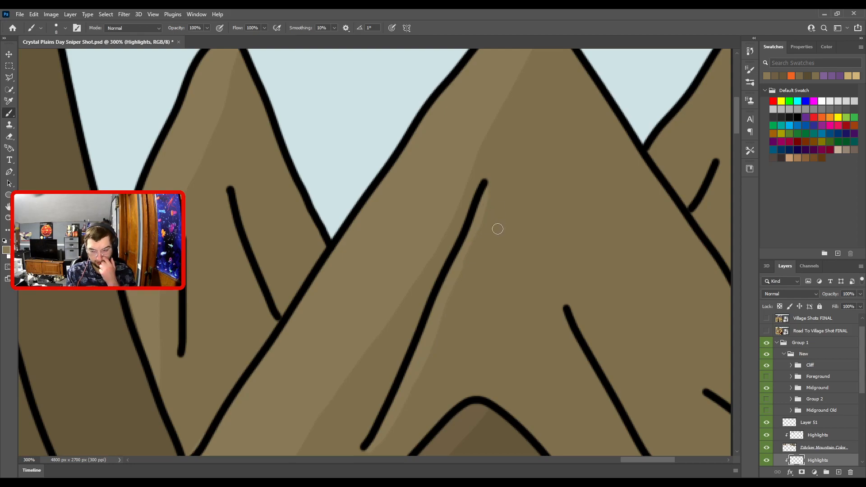
# - Highlight the left slope of the light mountain cut off by the canvas's right edge
pyautogui.scroll(-5, 491, 250)
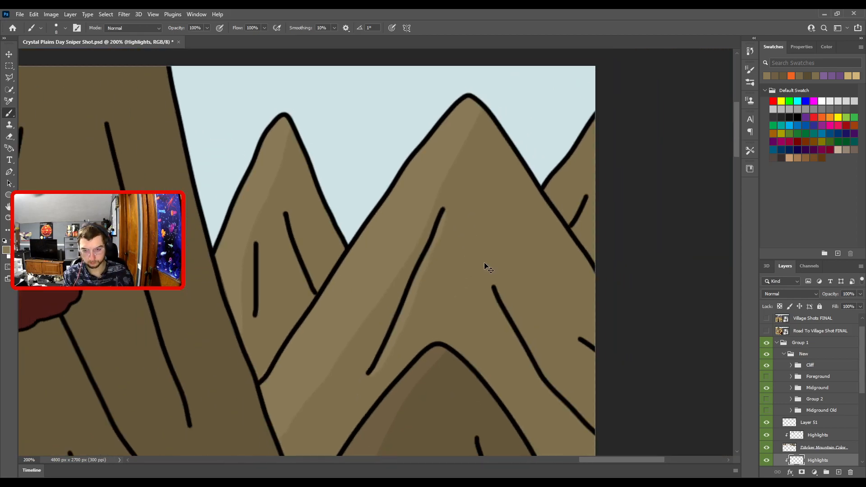
pyautogui.scroll(5, 396, 245)
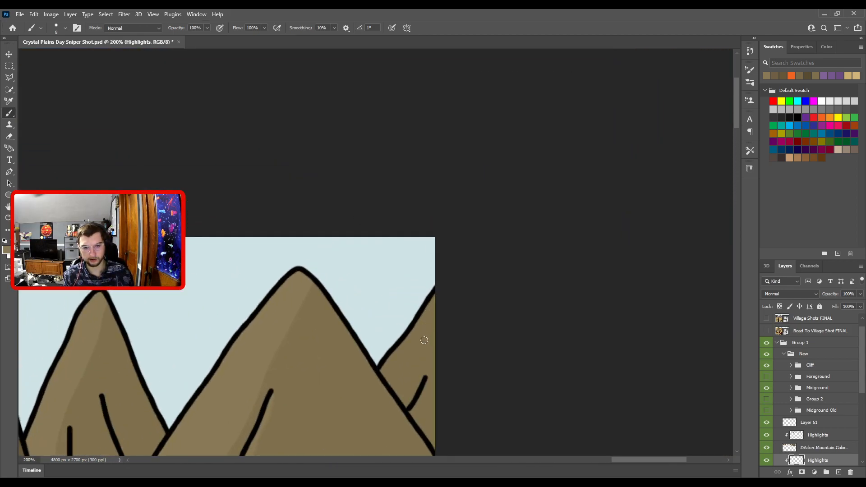
pyautogui.press(']')
pyautogui.press(']')
pyautogui.moveTo(395, 288)
pyautogui.mouseDown()
pyautogui.moveTo(393, 297)
pyautogui.moveTo(474, 160)
pyautogui.mouseUp()
pyautogui.press('[')
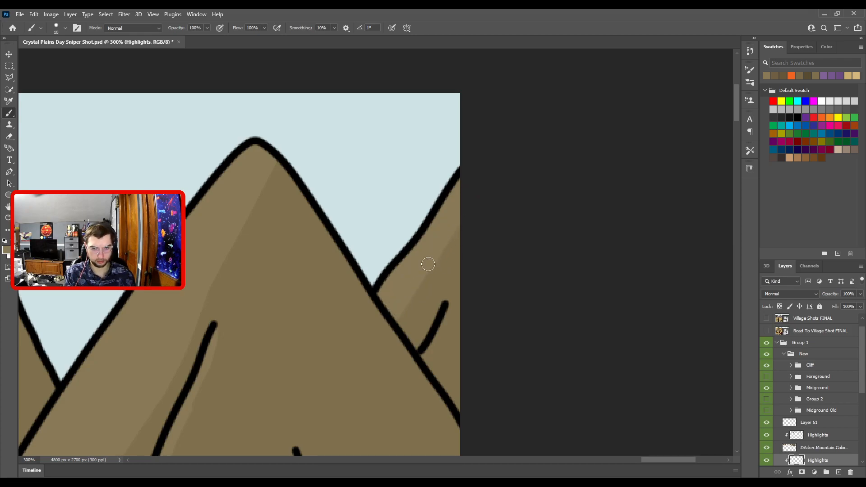
# - Add a fine highlight beside the short ridge line of the light mountain at the canvas's right edge with an 8 px brush
pyautogui.hotkey('ctrl', '-')
pyautogui.hotkey('ctrl', '+')
pyautogui.moveTo(456, 367); pyautogui.dragTo(443, 314)
pyautogui.press('[')
pyautogui.press('[')
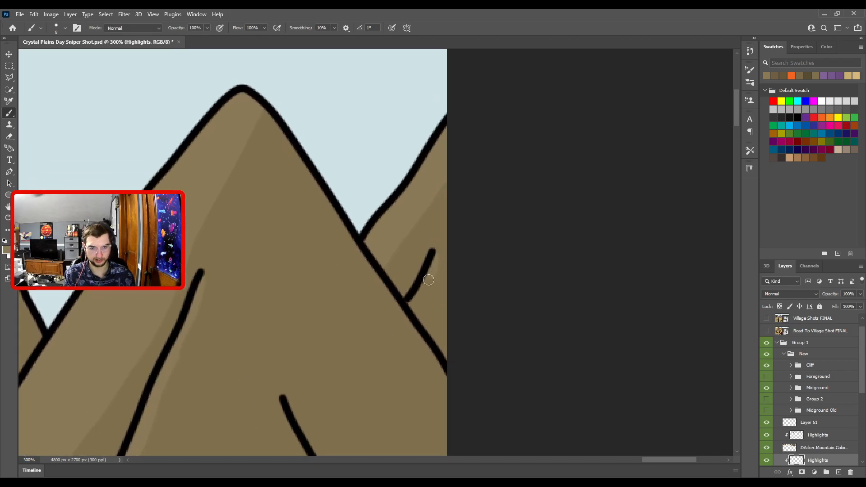
# - Add a fine highlight beside the lower short ridge line of the light mountain left of the red-leaved tree with a 7 px brush
pyautogui.hotkey('ctrl', '-')
pyautogui.hotkey('ctrl', '-')
pyautogui.hotkey('ctrl', '-')
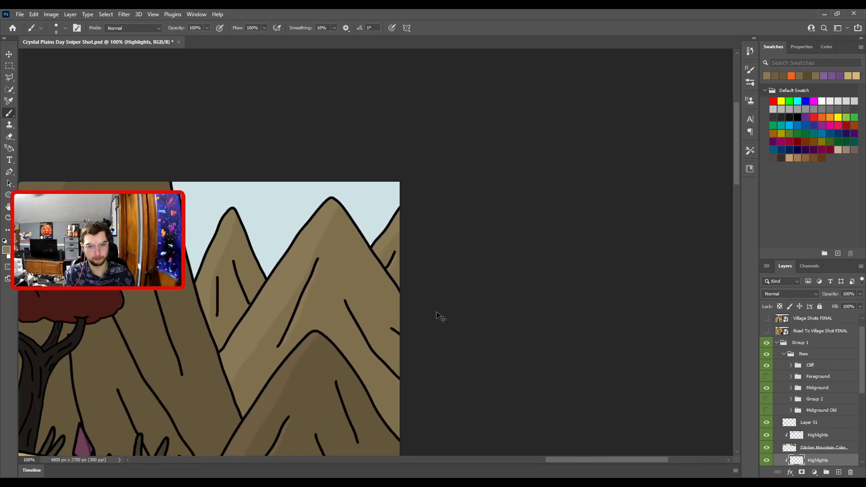
pyautogui.moveTo(336, 306); pyautogui.dragTo(490, 283)
pyautogui.moveTo(385, 273); pyautogui.dragTo(485, 270)
pyautogui.moveTo(378, 248); pyautogui.dragTo(428, 272)
pyautogui.moveTo(366, 290); pyautogui.dragTo(401, 286)
pyautogui.hotkey('ctrl', '+')
pyautogui.hotkey('ctrl', '+')
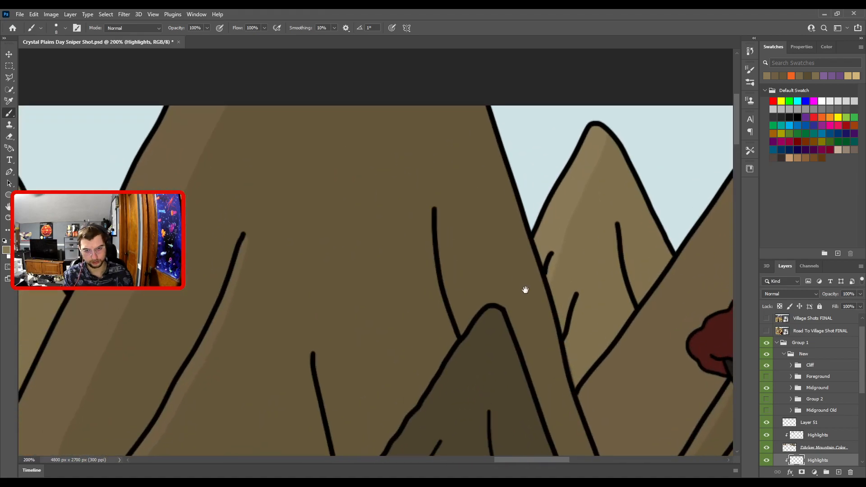
pyautogui.moveTo(526, 289); pyautogui.dragTo(372, 257)
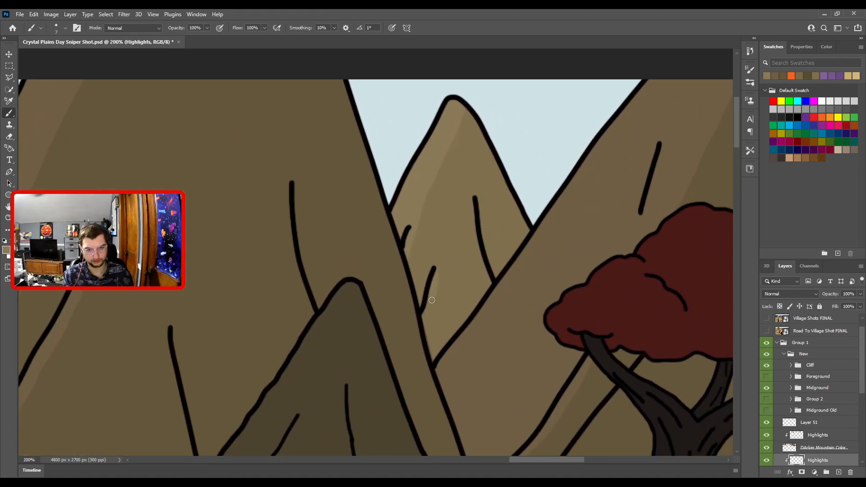
# - Add a fine highlight along the right side of the long ridge line on the light mountain wedged between two large dark mountains
pyautogui.hotkey('ctrl', '-')
pyautogui.moveTo(436, 325); pyautogui.dragTo(378, 290)
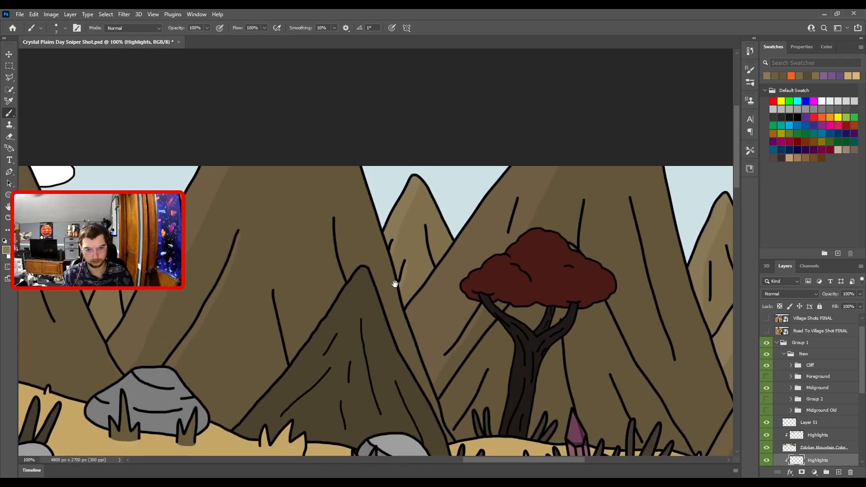
pyautogui.moveTo(321, 279); pyautogui.dragTo(531, 271)
pyautogui.hotkey('ctrl', '+')
pyautogui.hotkey('ctrl', '+')
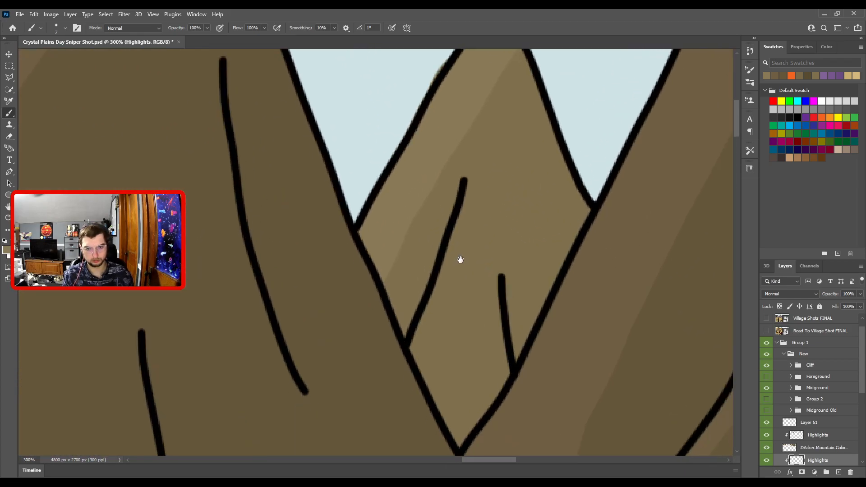
pyautogui.moveTo(460, 259); pyautogui.dragTo(420, 329)
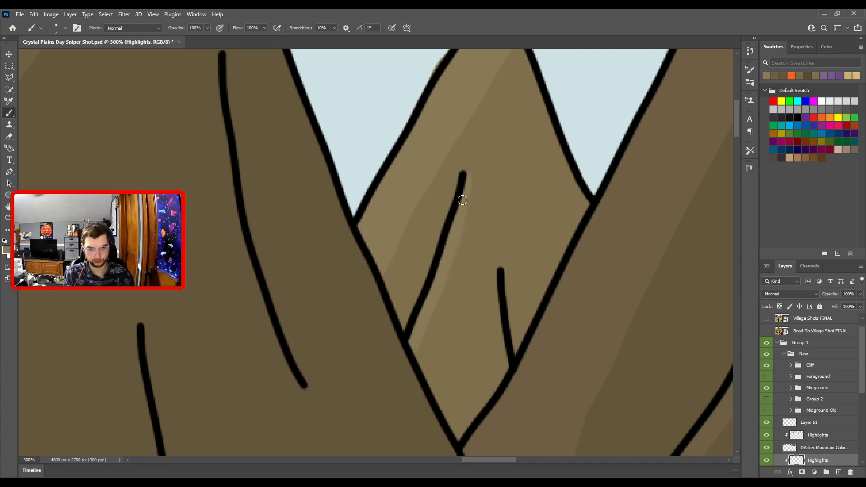
# - Add a fine highlight beside the left ridge line of the small light mountain tucked against the large dark mountain near the central cloud
pyautogui.hotkey('ctrl', '-')
pyautogui.hotkey('ctrl', '-')
pyautogui.moveTo(403, 267); pyautogui.dragTo(597, 261)
pyautogui.moveTo(415, 290); pyautogui.dragTo(342, 233)
pyautogui.hotkey('ctrl', '+')
pyautogui.hotkey('ctrl', '+')
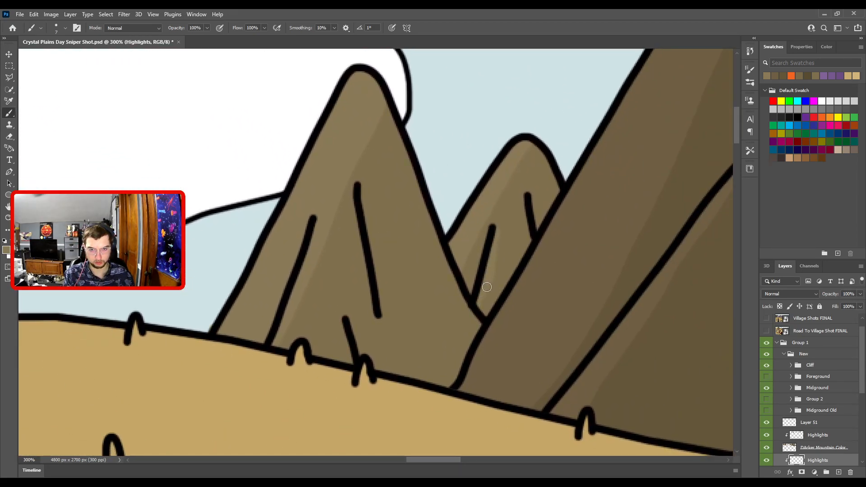
pyautogui.moveTo(504, 306); pyautogui.dragTo(486, 309)
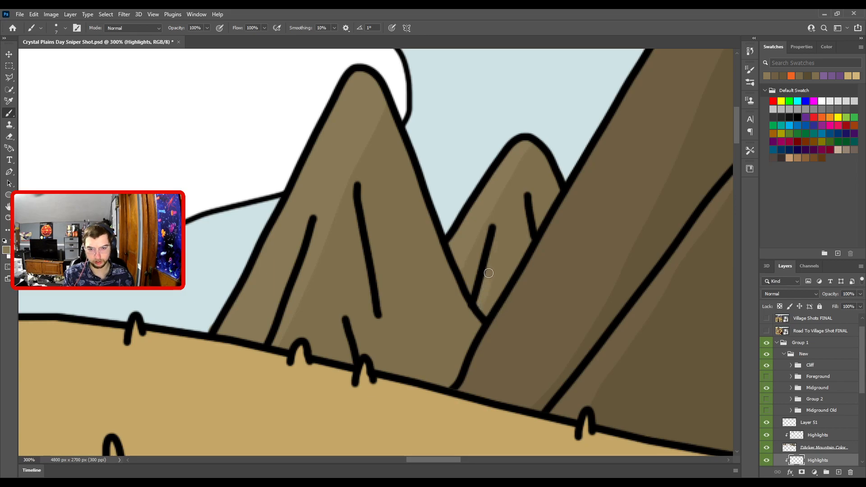
# - Paint a broad highlight down the right slope of the rear light mountain beside the small dark mountain with a 60 px brush
pyautogui.hotkey('ctrl', '-')
pyautogui.hotkey('ctrl', '-')
pyautogui.hotkey('ctrl', '-')
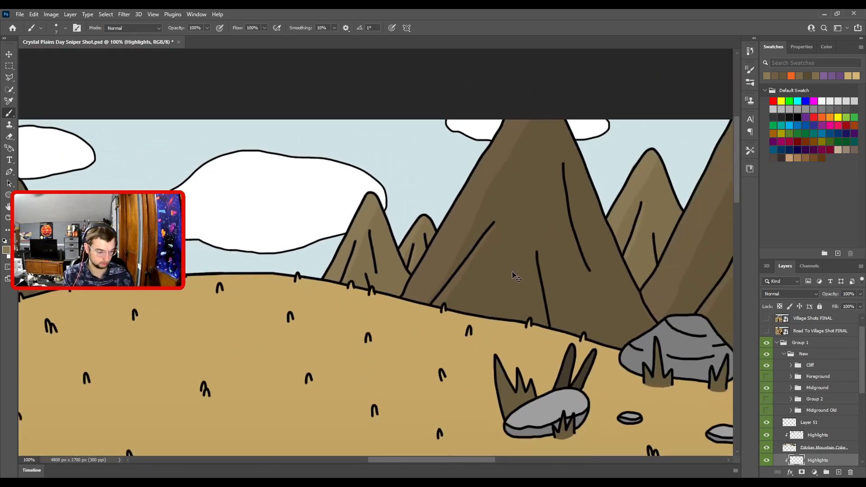
pyautogui.moveTo(297, 264); pyautogui.dragTo(519, 277)
pyautogui.hotkey('ctrl', '+')
pyautogui.hotkey('ctrl', '+')
pyautogui.moveTo(431, 263); pyautogui.dragTo(462, 344)
pyautogui.press(']')
pyautogui.press(']')
pyautogui.press(']')
pyautogui.press(']')
pyautogui.press(']')
pyautogui.press(']')
pyautogui.press(']')
pyautogui.press(']')
pyautogui.press(']')
pyautogui.press(']')
pyautogui.press(']')
pyautogui.press(']')
pyautogui.moveTo(448, 311); pyautogui.dragTo(399, 168)
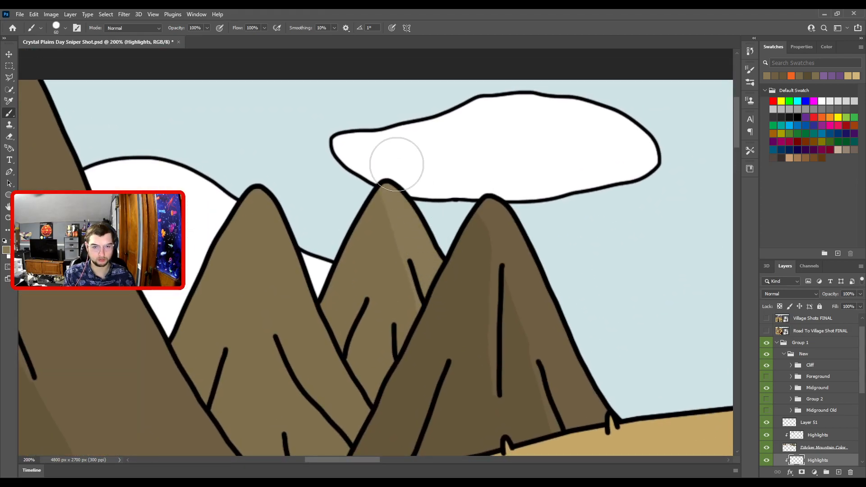
# - Add a fine highlight along the left side of the rear light mountain's lowest short ridge line with a 4 px brush
pyautogui.press('[')
pyautogui.press('[')
pyautogui.moveTo(419, 246)
pyautogui.mouseDown()
pyautogui.moveTo(431, 306)
pyautogui.moveTo(478, 304)
pyautogui.moveTo(499, 291)
pyautogui.mouseUp()
pyautogui.press('[')
pyautogui.press('[')
pyautogui.press('[')
pyautogui.press('[')
pyautogui.press('[')
pyautogui.press('[')
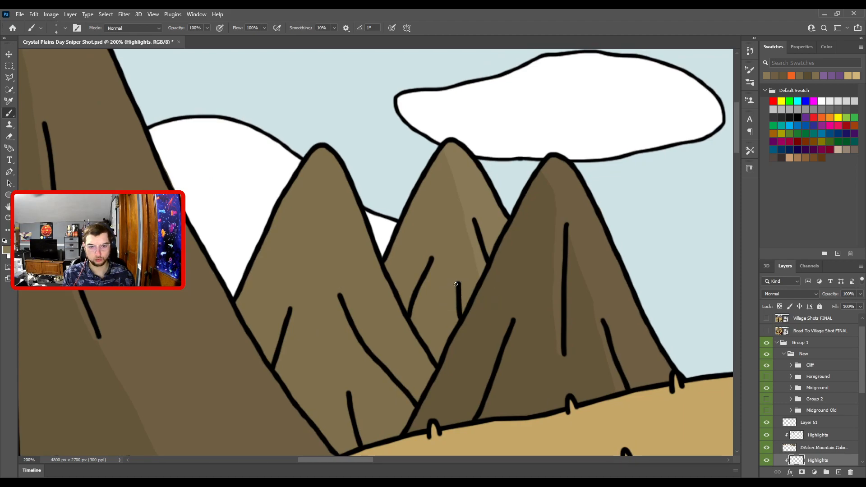
pyautogui.hotkey('ctrl', '-')
pyautogui.moveTo(422, 295)
pyautogui.mouseDown()
pyautogui.moveTo(481, 327)
pyautogui.moveTo(426, 273)
pyautogui.moveTo(441, 324)
pyautogui.mouseUp()
pyautogui.hotkey('ctrl', '+')
# - Paint a broad highlight down the right slope of the front light mountain in the same group, finishing its lower end with a 40 px brush
pyautogui.press(']')
pyautogui.press(']')
pyautogui.press(']')
pyautogui.press(']')
pyautogui.press(']')
pyautogui.press(']')
pyautogui.press(']')
pyautogui.press(']')
pyautogui.press(']')
pyautogui.moveTo(437, 361)
pyautogui.mouseDown()
pyautogui.moveTo(387, 257)
pyautogui.moveTo(357, 145)
pyautogui.mouseUp()
pyautogui.press('[')
pyautogui.press('[')
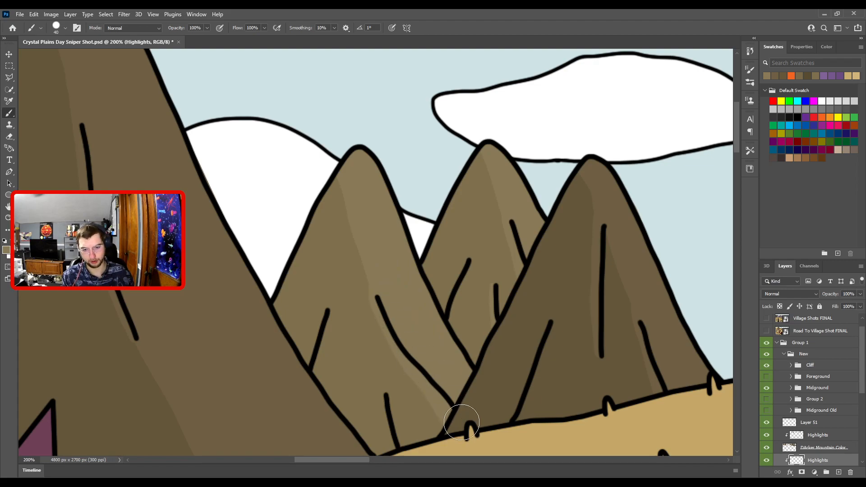
# - Add a fine highlight along the left side of the short ridge line at the front light mountain's base with a 7 px brush
pyautogui.scroll(-6, 465, 406)
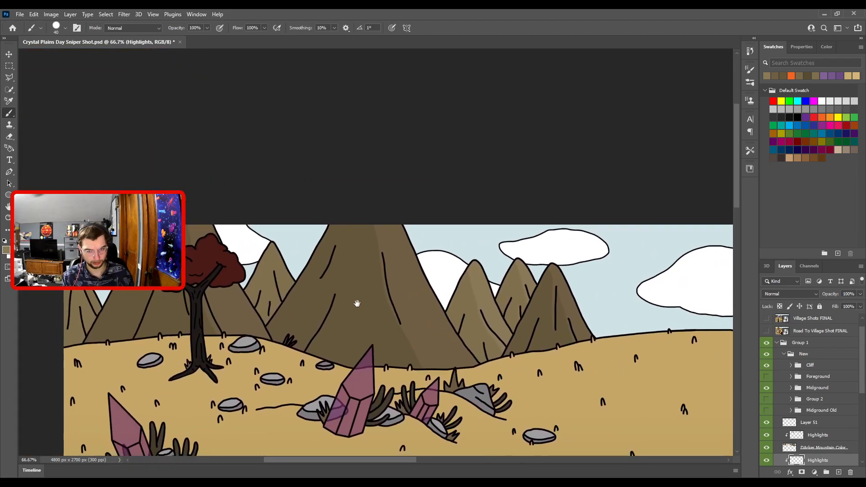
pyautogui.scroll(5, 358, 302)
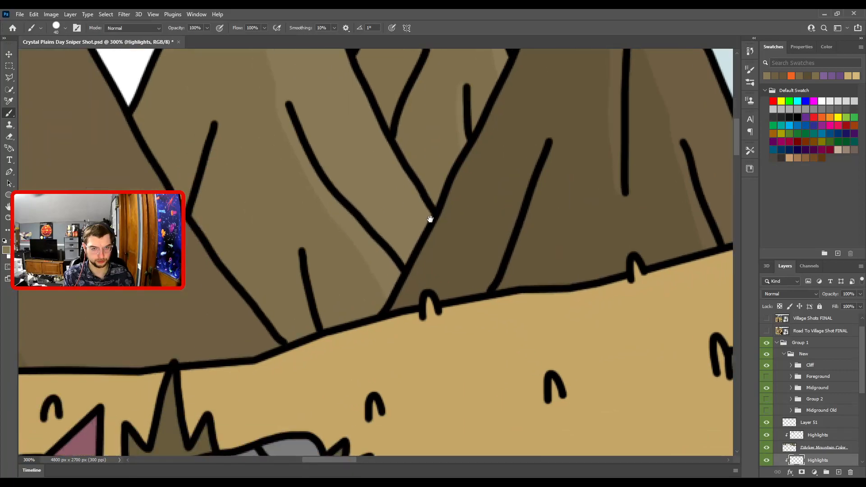
pyautogui.moveTo(431, 219); pyautogui.dragTo(440, 209)
pyautogui.press('[')
pyautogui.press('[')
pyautogui.press('[')
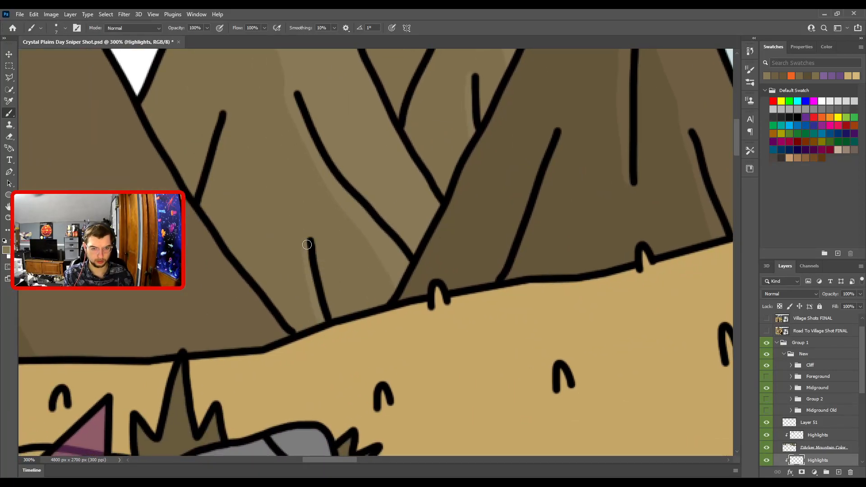
# - Paint a broad highlight down the right slope of the light mountain between the left tree and the large dark mountain
pyautogui.hotkey('ctrl', '-')
pyautogui.hotkey('ctrl', '-')
pyautogui.moveTo(336, 266); pyautogui.dragTo(481, 274)
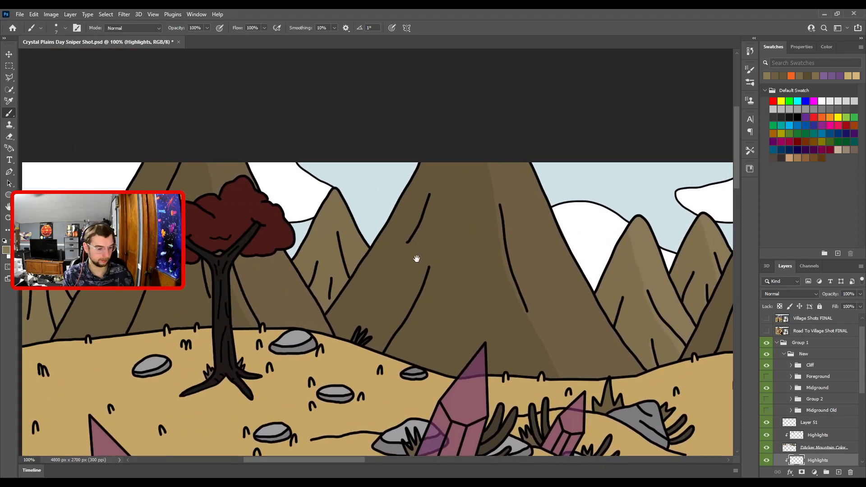
pyautogui.moveTo(428, 247); pyautogui.dragTo(402, 296)
pyautogui.hotkey('ctrl', '+')
pyautogui.moveTo(310, 354); pyautogui.dragTo(453, 294)
pyautogui.press(']')
pyautogui.press(']')
pyautogui.press(']')
pyautogui.press(']')
pyautogui.press(']')
pyautogui.press(']')
pyautogui.press(']')
pyautogui.press(']')
pyautogui.moveTo(389, 357); pyautogui.dragTo(348, 164)
# - Add a fine highlight along the left side of the lowest short ridge line on the light mountain beside the left tree
pyautogui.hotkey('ctrl', '-')
pyautogui.moveTo(370, 339)
pyautogui.mouseDown()
pyautogui.moveTo(352, 293)
pyautogui.moveTo(446, 273)
pyautogui.mouseUp()
pyautogui.hotkey('ctrl', '+')
pyautogui.hotkey('ctrl', '+')
pyautogui.press('[')
pyautogui.press('[')
pyautogui.press('[')
pyautogui.press('[')
pyautogui.press('[')
pyautogui.press('[')
pyautogui.press('[')
pyautogui.press('[')
pyautogui.press('[')
pyautogui.press('[')
pyautogui.press('[')
pyautogui.press('[')
pyautogui.press('[')
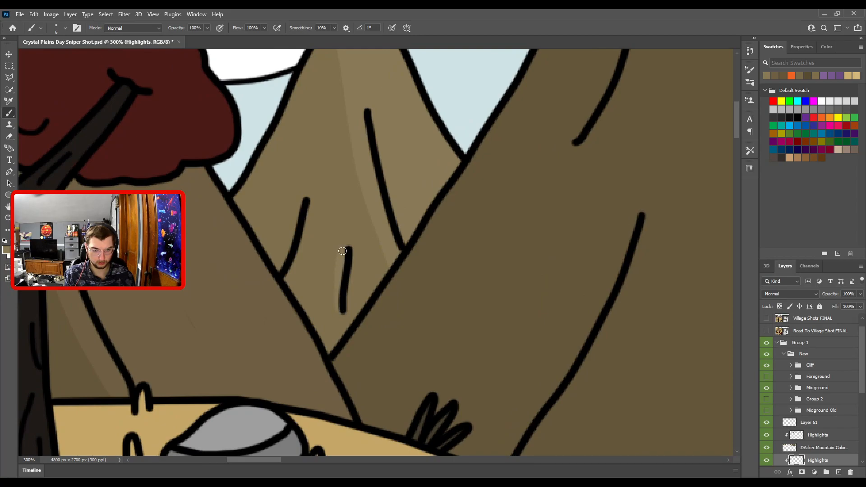
# - Paint a broad highlight down the right slope of the light mountain at the canvas's left edge with a 70 px brush
pyautogui.moveTo(346, 262)
pyautogui.mouseDown()
pyautogui.moveTo(343, 244)
pyautogui.moveTo(336, 292)
pyautogui.moveTo(450, 286)
pyautogui.mouseUp()
pyautogui.hotkey('ctrl', '-')
pyautogui.hotkey('ctrl', '-')
pyautogui.press(']')
pyautogui.press(']')
pyautogui.press(']')
pyautogui.press(']')
pyautogui.press(']')
pyautogui.press(']')
pyautogui.press(']')
pyautogui.press(']')
pyautogui.press(']')
pyautogui.press(']')
pyautogui.press(']')
pyautogui.press(']')
pyautogui.press(']')
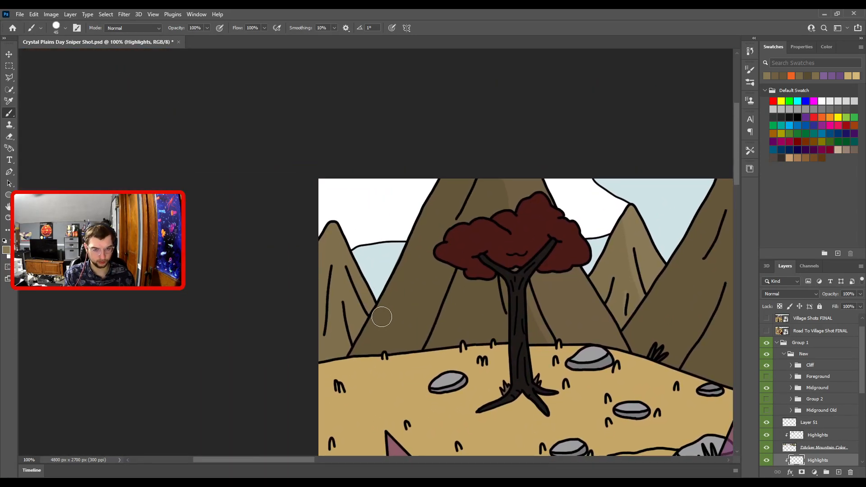
pyautogui.hotkey('ctrl', '+')
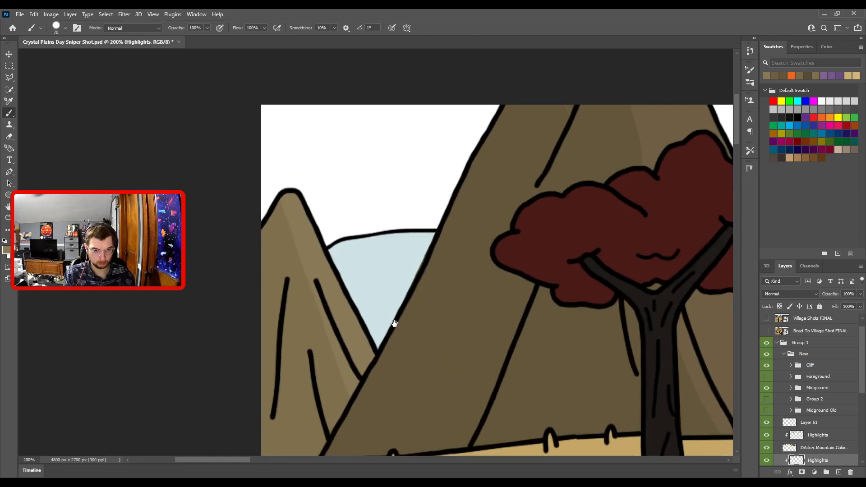
# - Add a fine highlight along the left side of the lower short ridge line on the left-edge light mountain with a 7 px brush
pyautogui.moveTo(395, 323); pyautogui.dragTo(441, 264)
pyautogui.press('[')
pyautogui.press('[')
pyautogui.press('[')
pyautogui.press('[')
pyautogui.press('[')
pyautogui.press('[')
pyautogui.press('[')
pyautogui.press('[')
pyautogui.press('[')
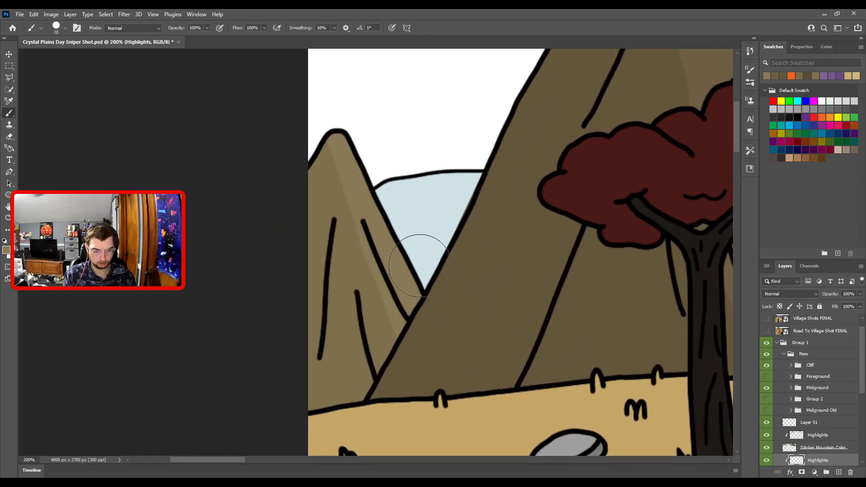
pyautogui.press('[')
pyautogui.press('[')
pyautogui.press('[')
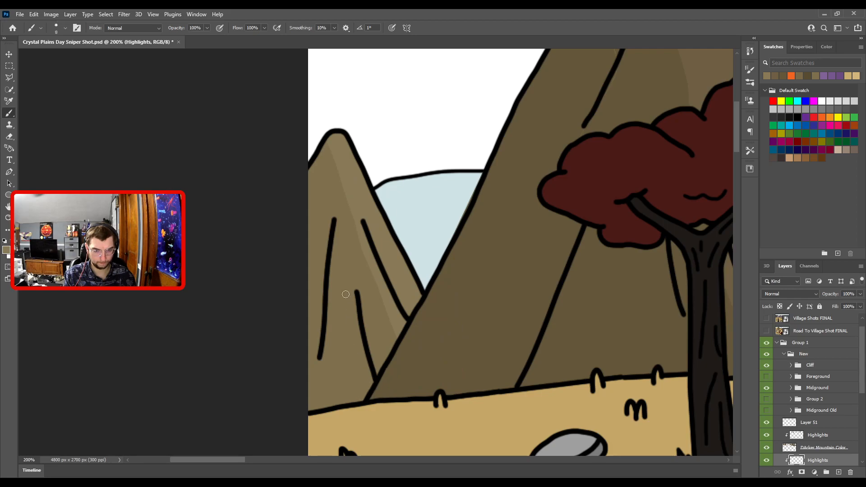
pyautogui.moveTo(355, 306); pyautogui.dragTo(371, 389)
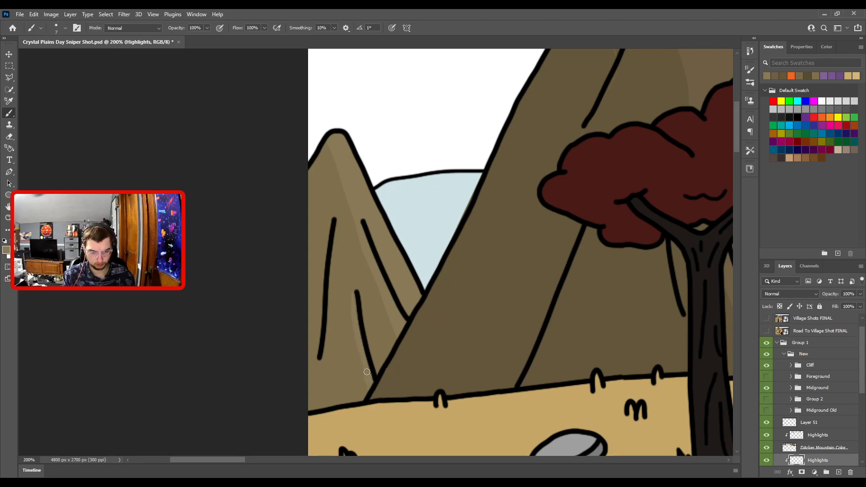
# - Select the dark foreground mountain's colour layer and rename it FG Mountain Color
pyautogui.scroll(-5, 360, 334)
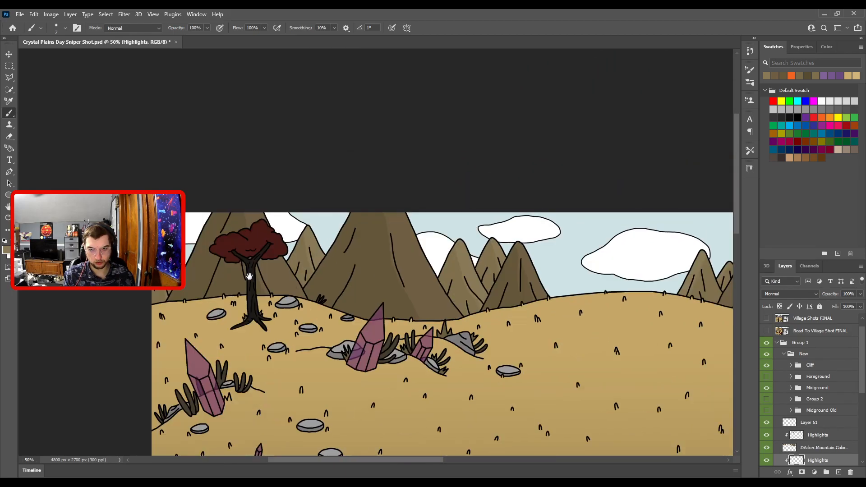
pyautogui.scroll(-2, 242, 273)
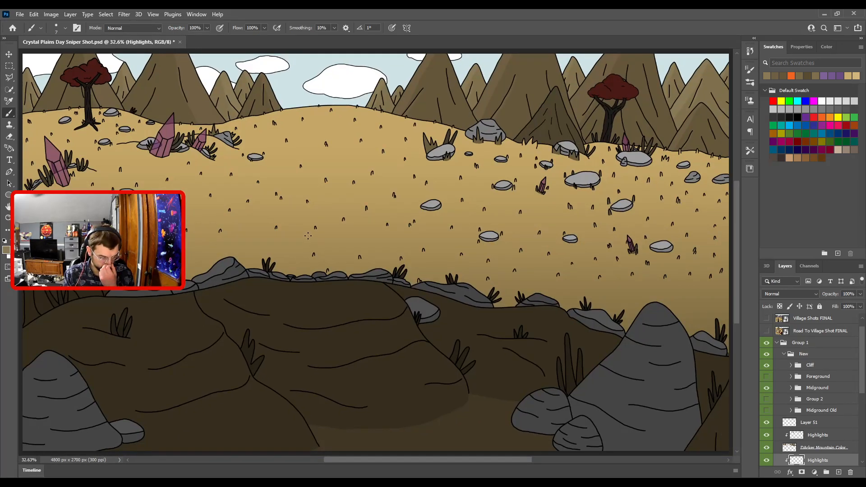
pyautogui.press('v')
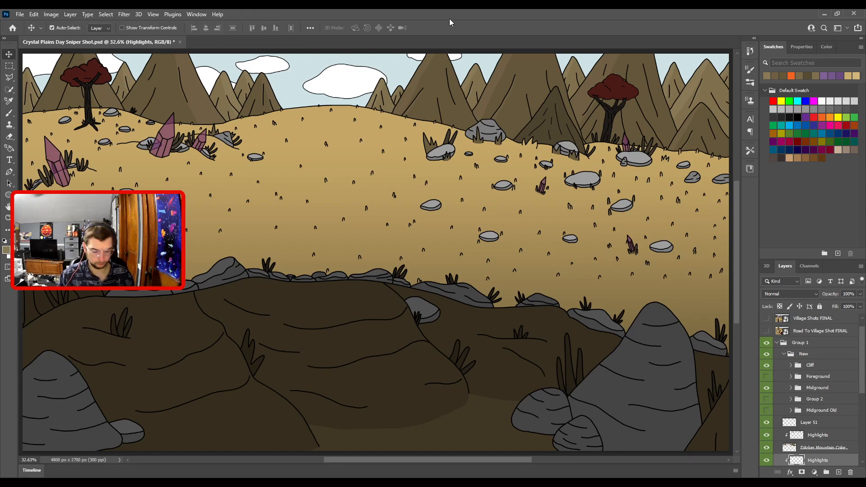
pyautogui.click(555, 99)
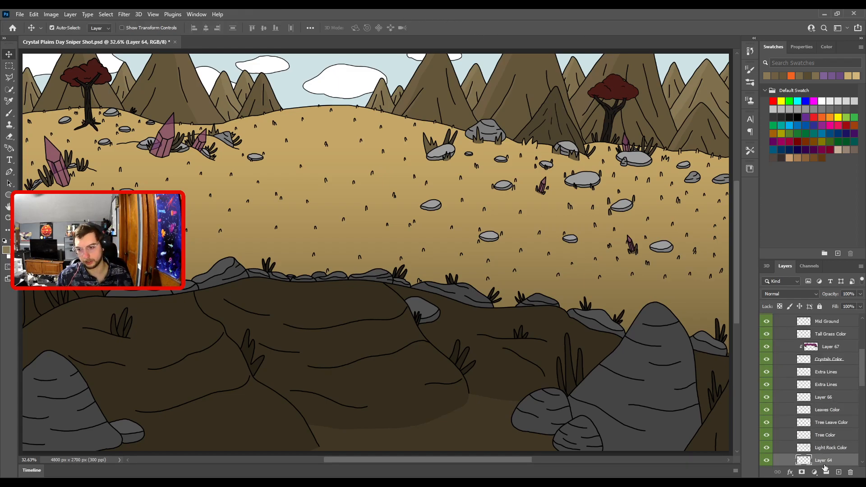
pyautogui.doubleClick(825, 463)
pyautogui.write('FG Mo')
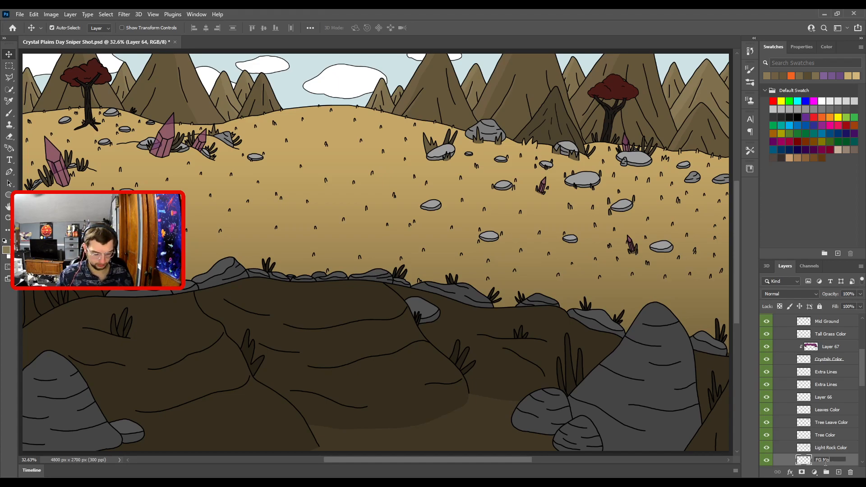
pyautogui.write('untain')
pyautogui.press('Return')
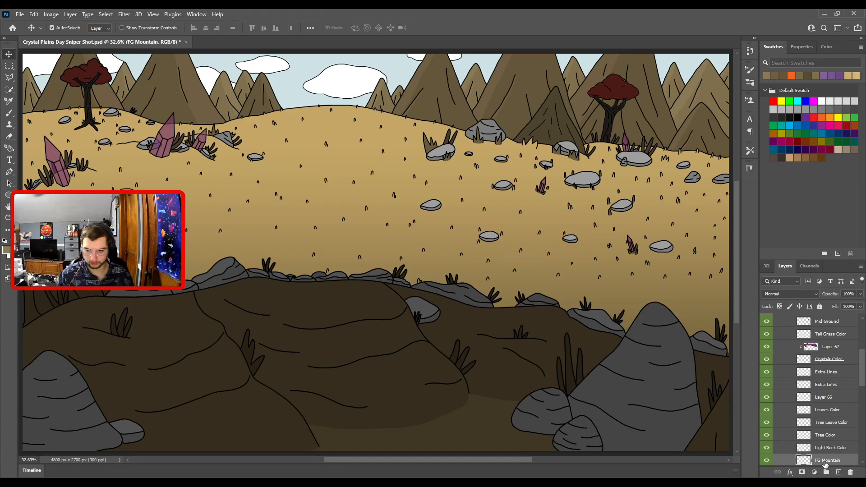
pyautogui.doubleClick(827, 461)
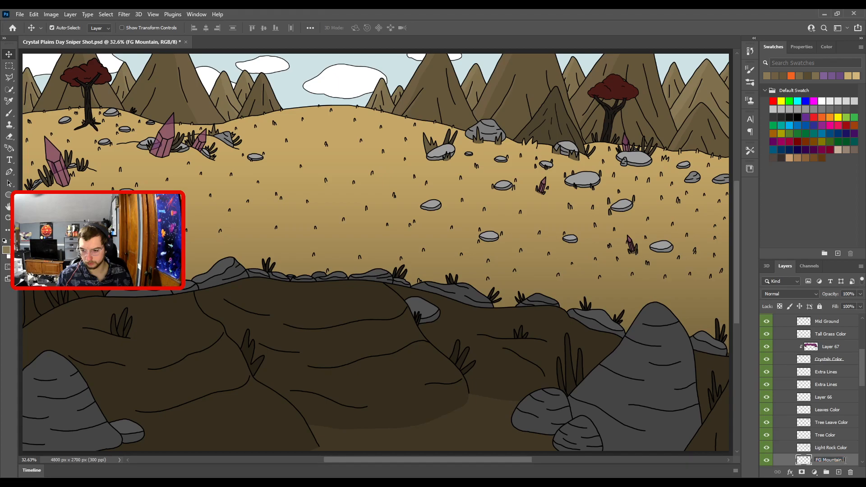
pyautogui.write('Color')
pyautogui.press('Return')
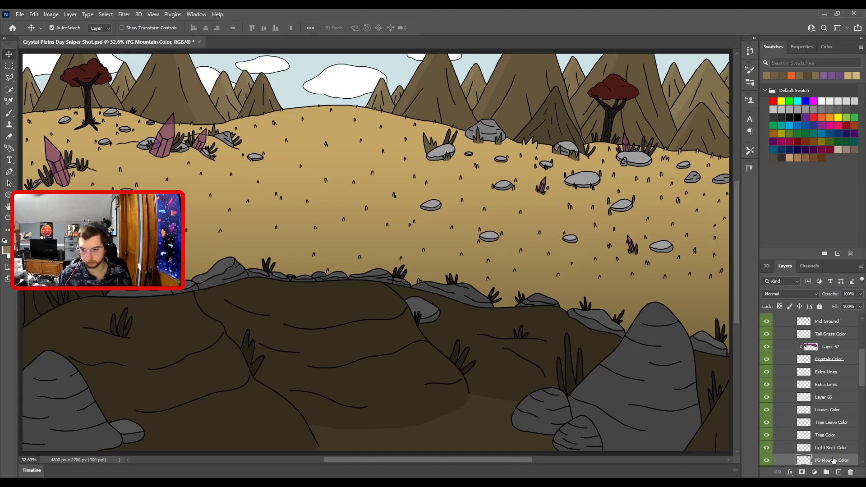
# - Create a new layer named Highlights above FG Mountain Color and clip it to that layer
pyautogui.click(839, 472)
pyautogui.doubleClick(826, 460)
pyautogui.write('Highlights')
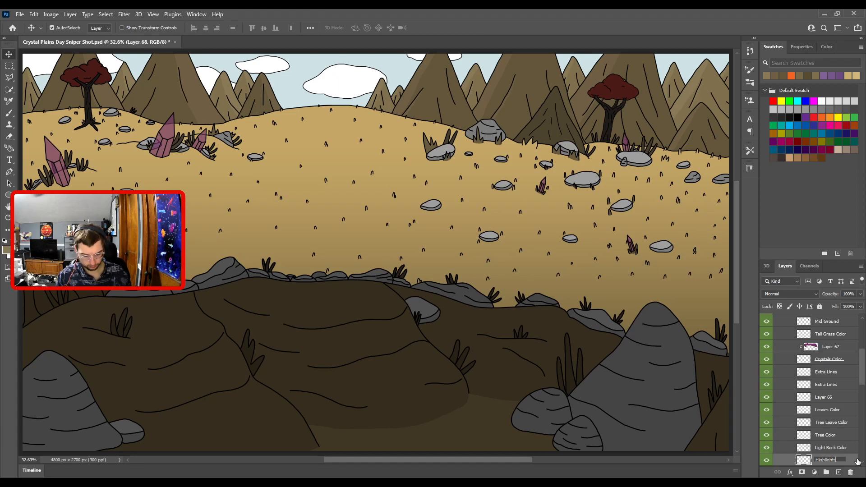
pyautogui.press('Return')
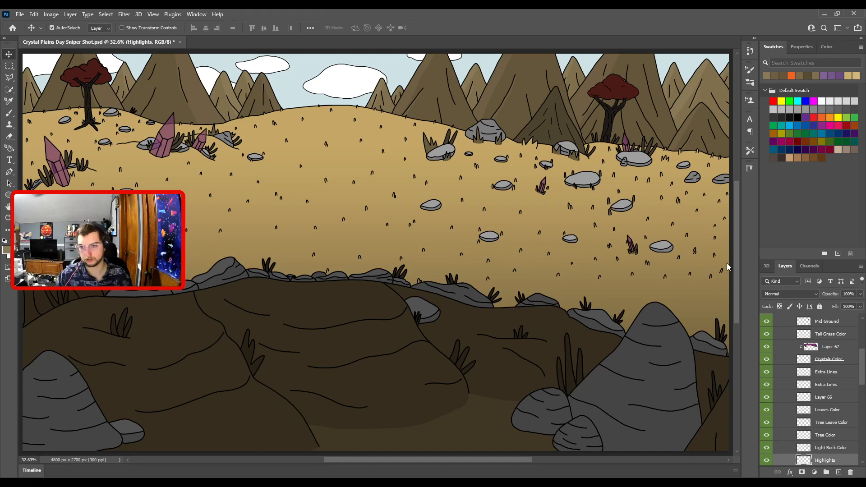
pyautogui.hotkey('ctrl', 'alt', 'g')
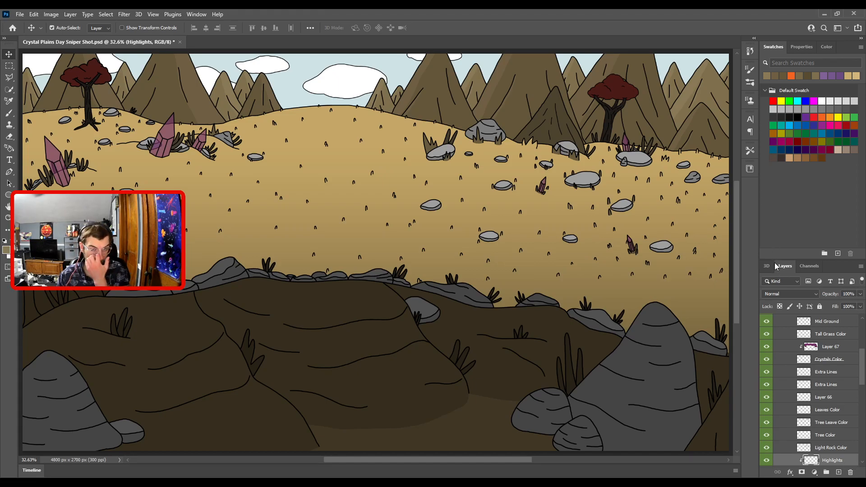
# - Sample the dark foreground mountain's brown from the canvas as the starting highlight colour
pyautogui.press('i')
pyautogui.click(555, 134)
pyautogui.press('b')
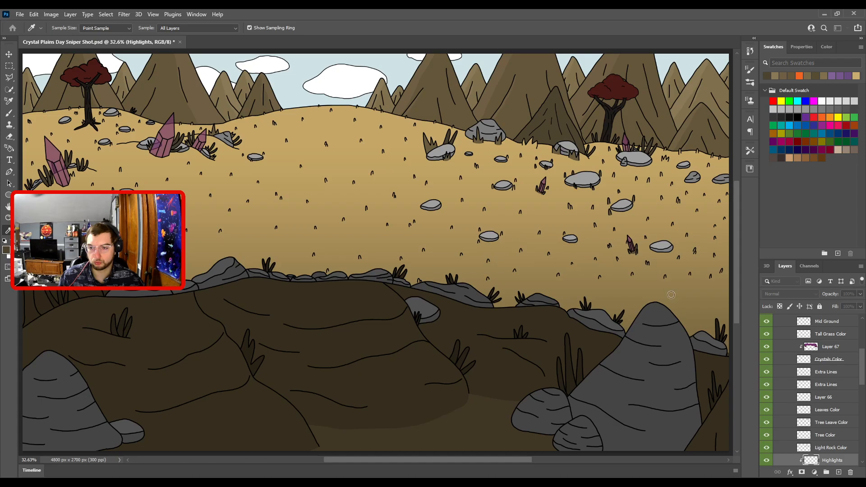
pyautogui.click(799, 225)
# - Paint a broad highlight down the left slope of the dark foreground mountain with a 50 px brush
pyautogui.hotkey('ctrl', '+')
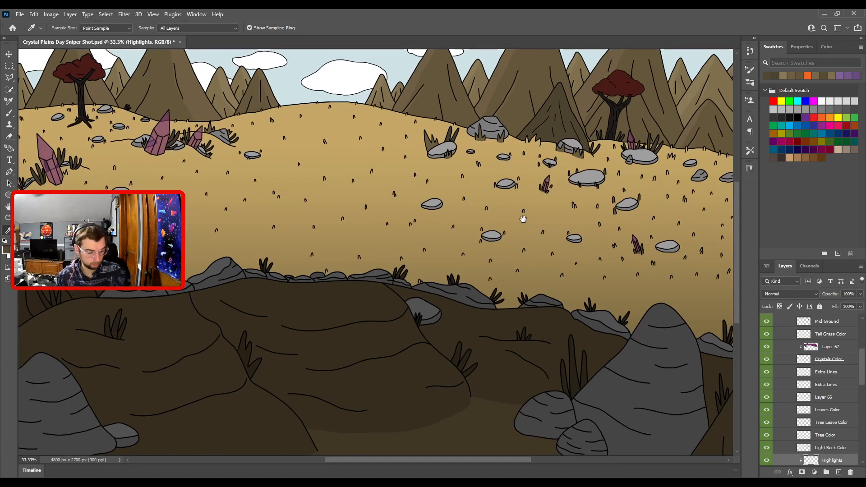
pyautogui.moveTo(562, 189); pyautogui.dragTo(422, 325)
pyautogui.hotkey('ctrl', '+')
pyautogui.hotkey('ctrl', '+')
pyautogui.hotkey('ctrl', '+')
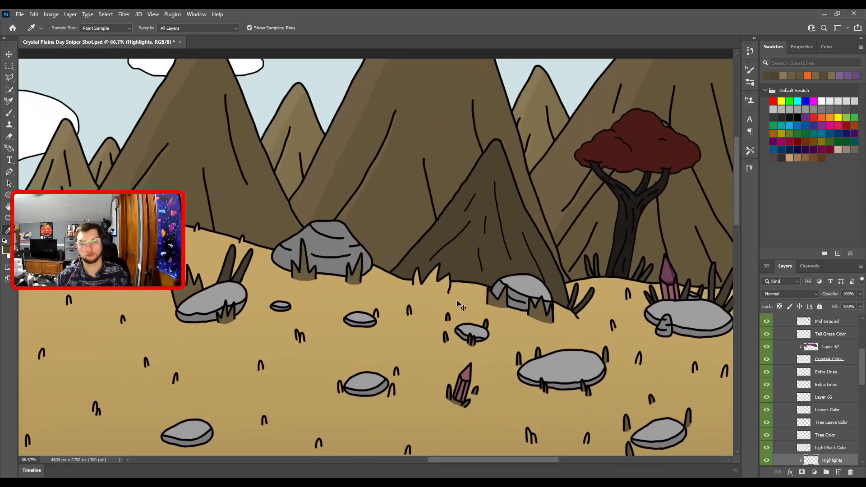
pyautogui.press('b')
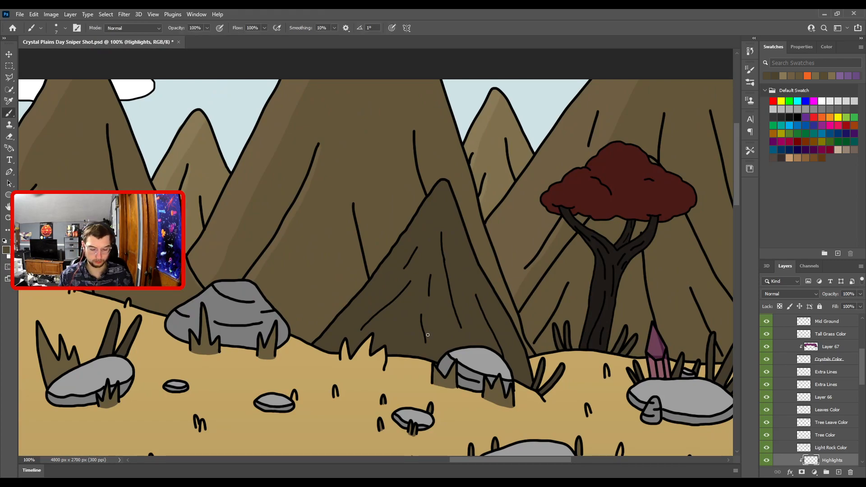
pyautogui.press(']')
pyautogui.press(']')
pyautogui.press(']')
pyautogui.press(']')
pyautogui.press(']')
pyautogui.press(']')
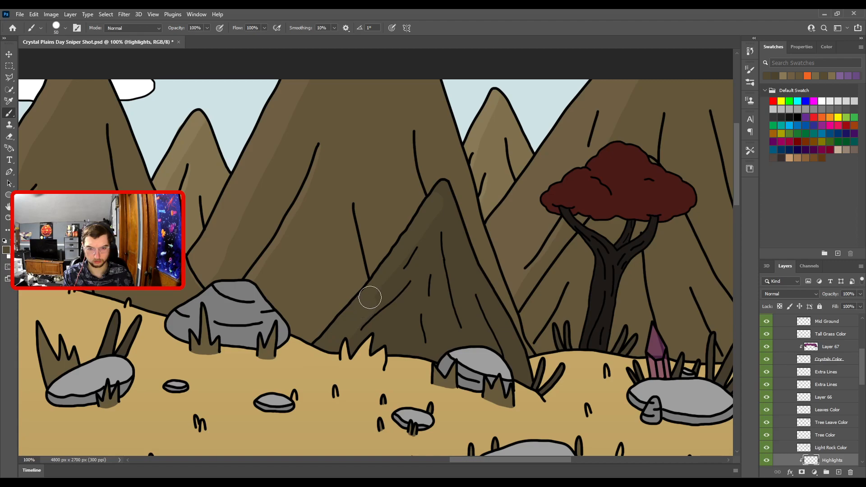
# - Extend the foreground mountain's highlight along the lower diagonal ridge line down to the grass with 9 px and 25 px brushes
pyautogui.hotkey('ctrl', '+')
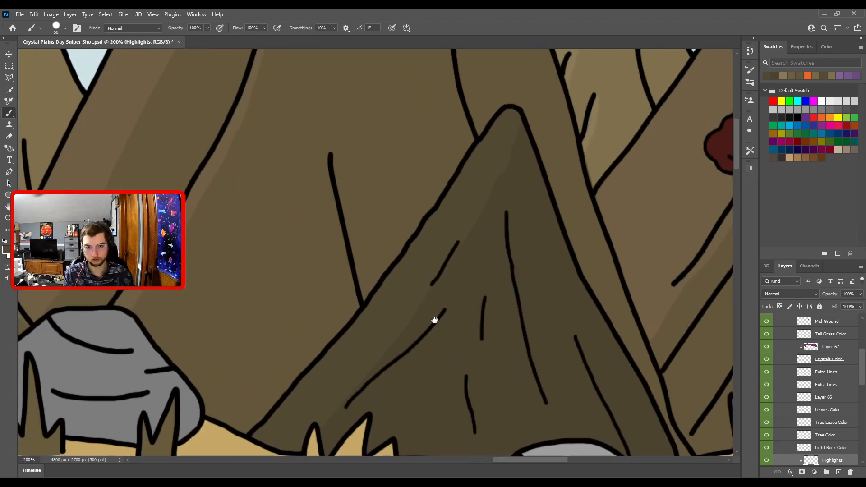
pyautogui.moveTo(439, 317); pyautogui.dragTo(443, 260)
pyautogui.press('[')
pyautogui.press('[')
pyautogui.press('[')
pyautogui.press('[')
pyautogui.press('[')
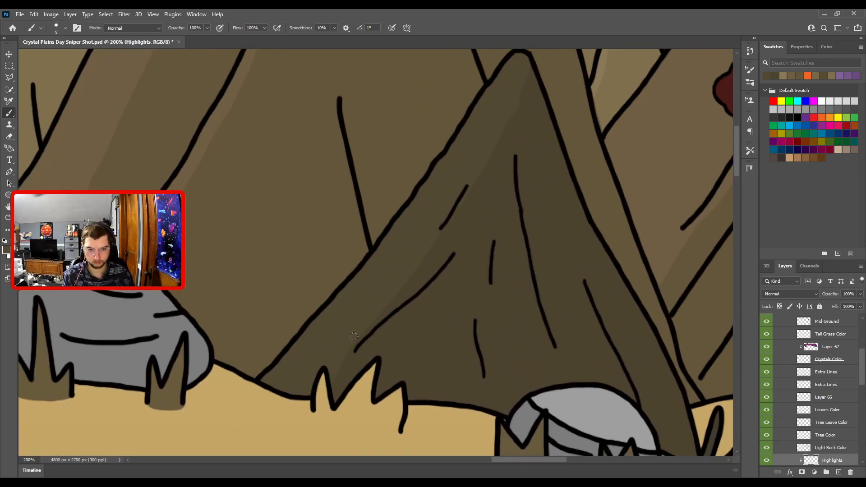
pyautogui.press(']')
pyautogui.press(']')
pyautogui.press(']')
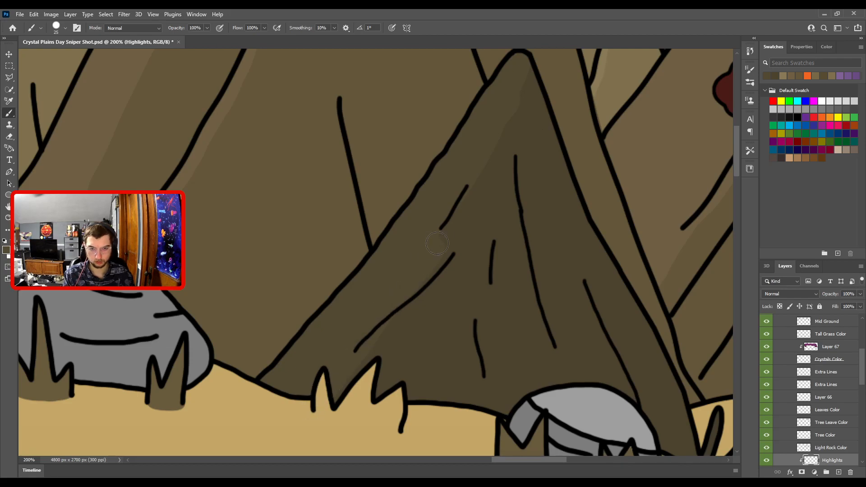
# - Refine the highlight around the upper end of the foreground mountain's diagonal ridge line with a 6 px brush
pyautogui.scroll(-3, 474, 141)
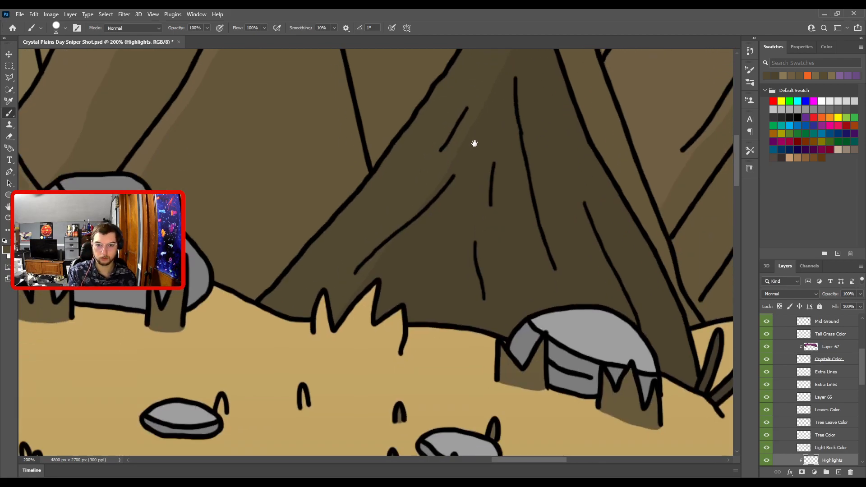
pyautogui.press('[')
pyautogui.press('[')
pyautogui.press('[')
pyautogui.press('[')
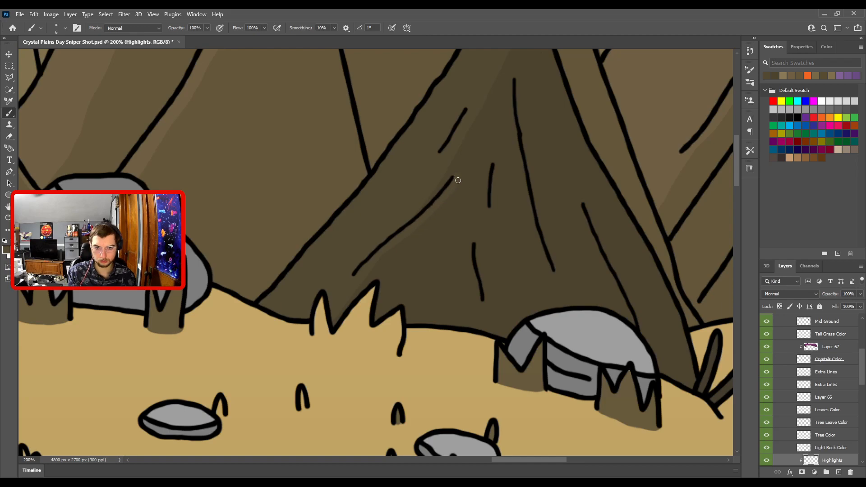
pyautogui.moveTo(450, 269); pyautogui.dragTo(413, 239)
pyautogui.moveTo(449, 202); pyautogui.dragTo(447, 260)
# - Trim the excess highlight beside the diagonal ridge line's upper end with a 9 px eraser
pyautogui.press('e')
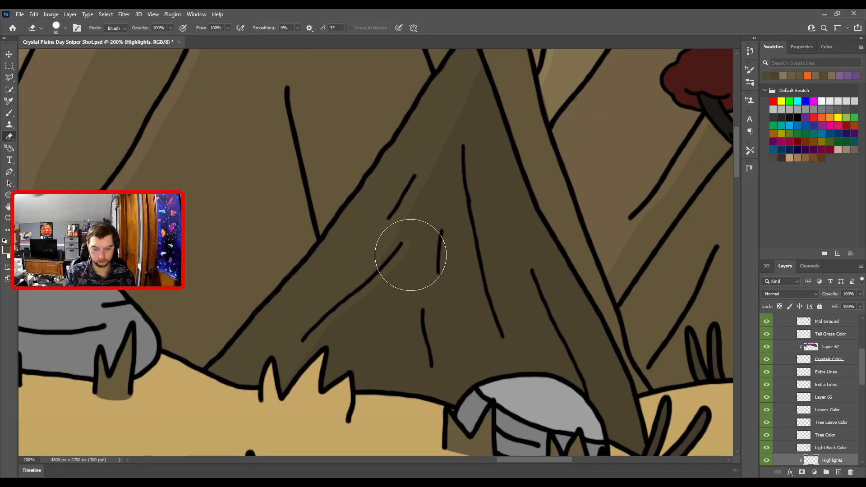
pyautogui.press('[')
pyautogui.press('[')
pyautogui.press('[')
pyautogui.press('[')
pyautogui.press('[')
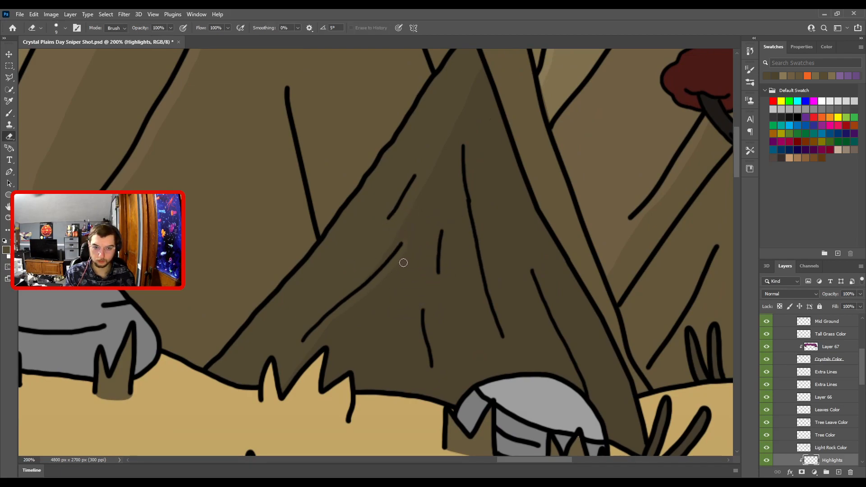
# - Review the mountain highlights across the scene, from the dark foreground mountain to the tree near the canvas's left edge
pyautogui.scroll(-5, 372, 302)
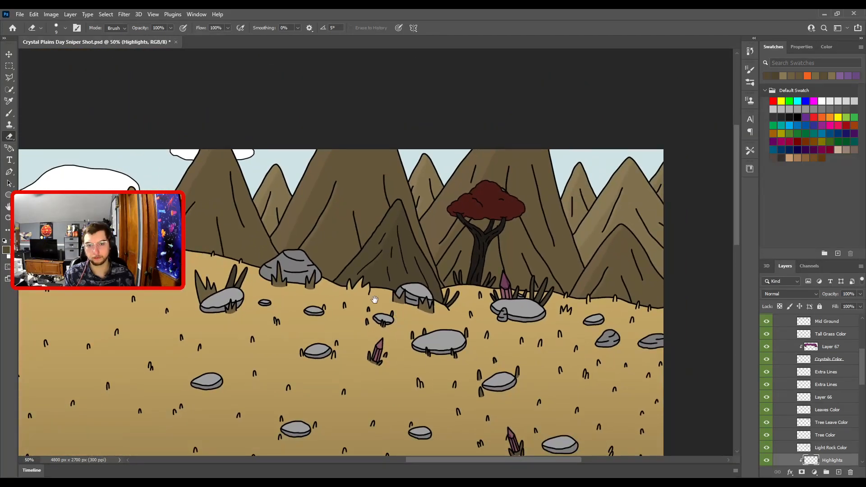
pyautogui.scroll(2, 365, 251)
pyautogui.press('v')
pyautogui.press('b')
pyautogui.press(']')
pyautogui.press(']')
pyautogui.press(']')
pyautogui.hotkey('ctrl', '-')
pyautogui.hotkey('ctrl', '-')
pyautogui.moveTo(354, 246); pyautogui.dragTo(523, 233)
pyautogui.moveTo(408, 209); pyautogui.dragTo(535, 235)
pyautogui.hotkey('ctrl', '0')
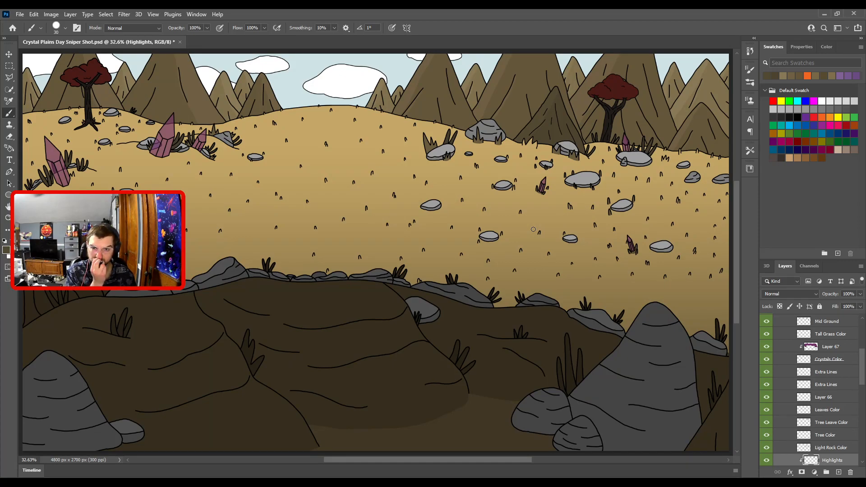
pyautogui.hotkey('ctrl', '+')
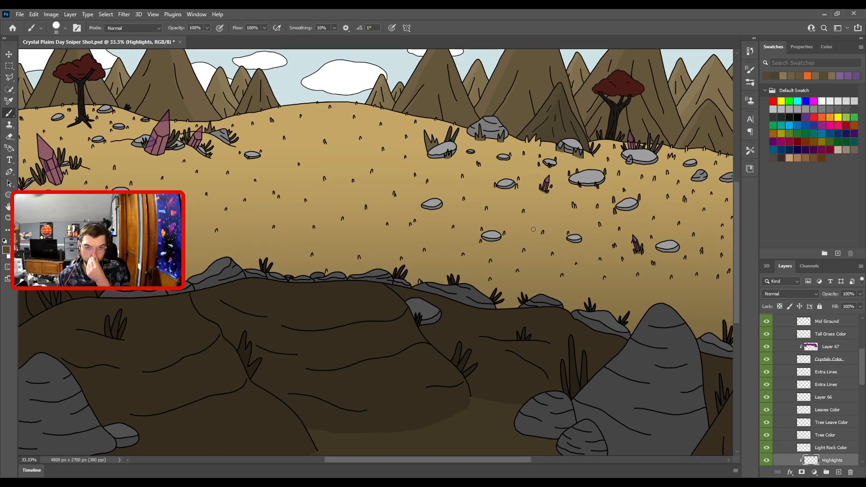
pyautogui.hotkey('ctrl', '+')
pyautogui.moveTo(356, 194); pyautogui.dragTo(578, 288)
pyautogui.moveTo(269, 184); pyautogui.dragTo(319, 257)
pyautogui.moveTo(363, 219); pyautogui.dragTo(298, 253)
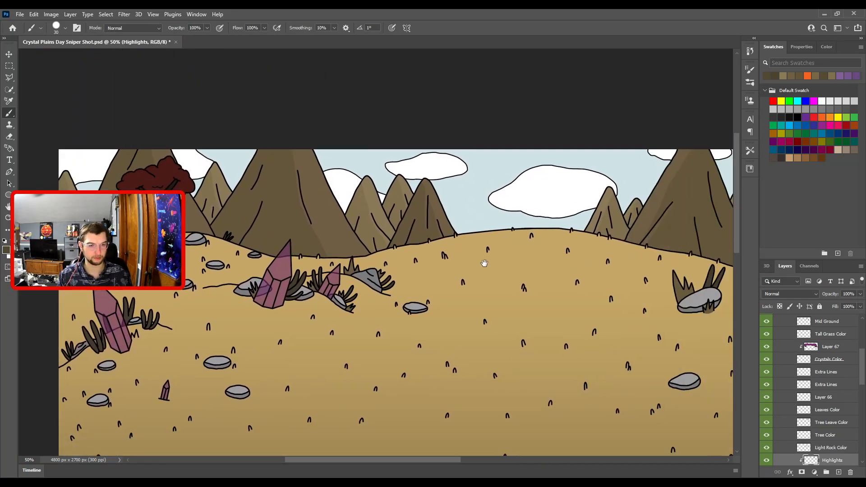
pyautogui.moveTo(437, 261); pyautogui.dragTo(283, 227)
pyautogui.moveTo(150, 168); pyautogui.dragTo(518, 199)
# - Select the left tree's Leaves Color layer and add a new layer named Highlights clipped to it
pyautogui.scroll(1, 416, 204)
pyautogui.moveTo(316, 235); pyautogui.dragTo(420, 322)
pyautogui.scroll(2, 370, 266)
pyautogui.moveTo(396, 243); pyautogui.dragTo(421, 209)
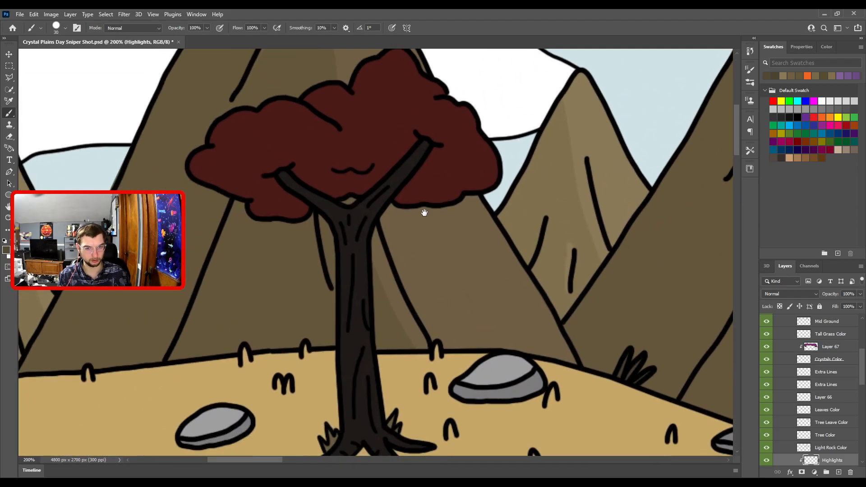
pyautogui.keyDown('ctrl'); pyautogui.click(424, 182); pyautogui.keyUp('ctrl')
pyautogui.press('e')
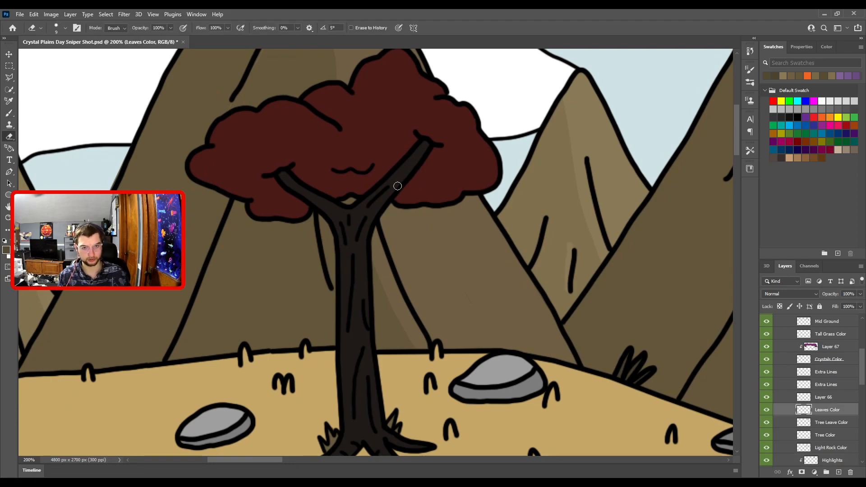
pyautogui.moveTo(387, 197); pyautogui.dragTo(416, 232)
pyautogui.press('v')
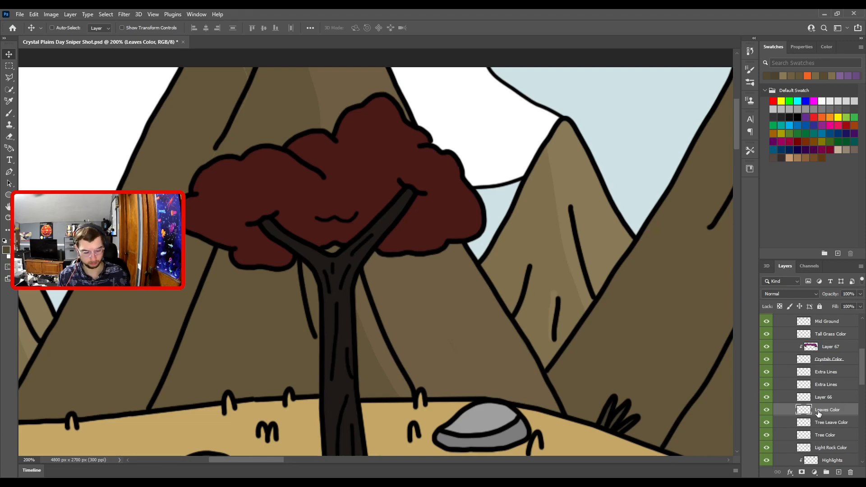
pyautogui.hotkey('ctrl', 'v')
pyautogui.hotkey('ctrl', 'alt', 'g')
# - Show the Road To Village Shot FINAL reference and sample the lighter red from its large tree's leaves
pyautogui.scroll(5, 834, 361)
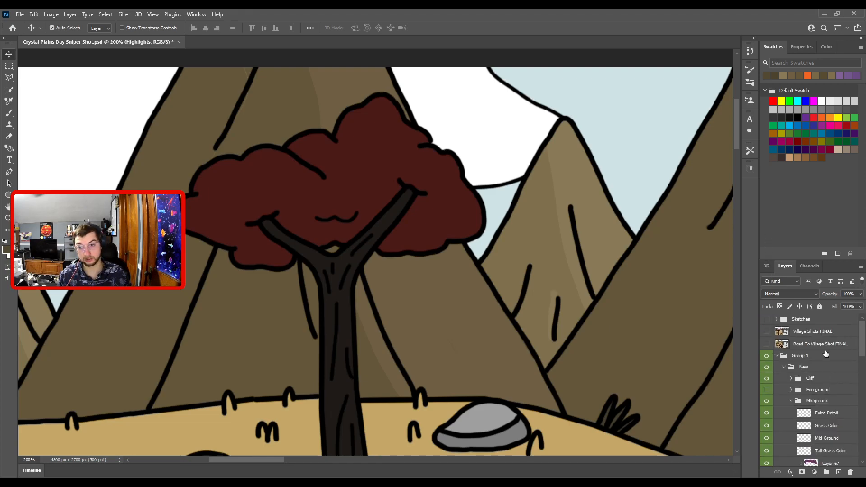
pyautogui.click(767, 345)
pyautogui.scroll(-3, 595, 339)
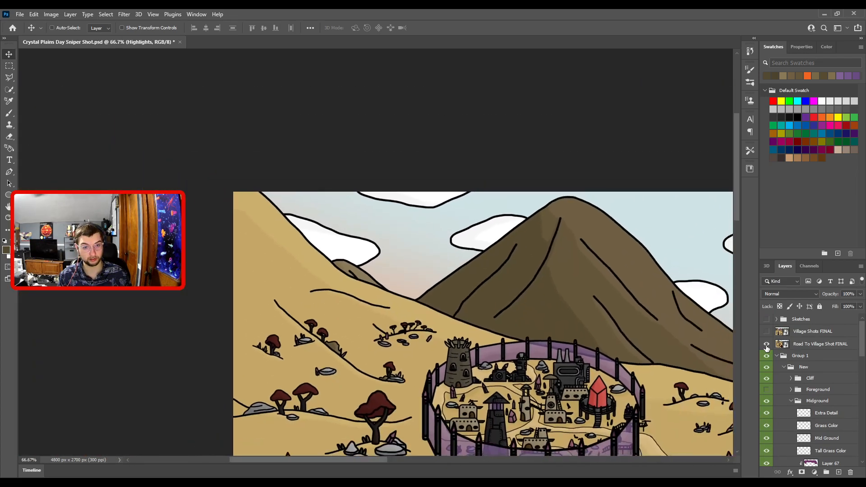
pyautogui.scroll(3, 594, 339)
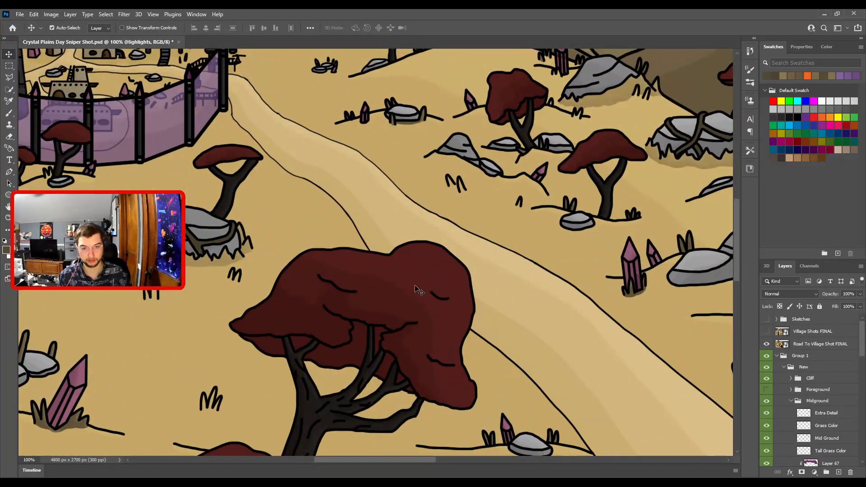
pyautogui.press('i')
pyautogui.click(416, 279)
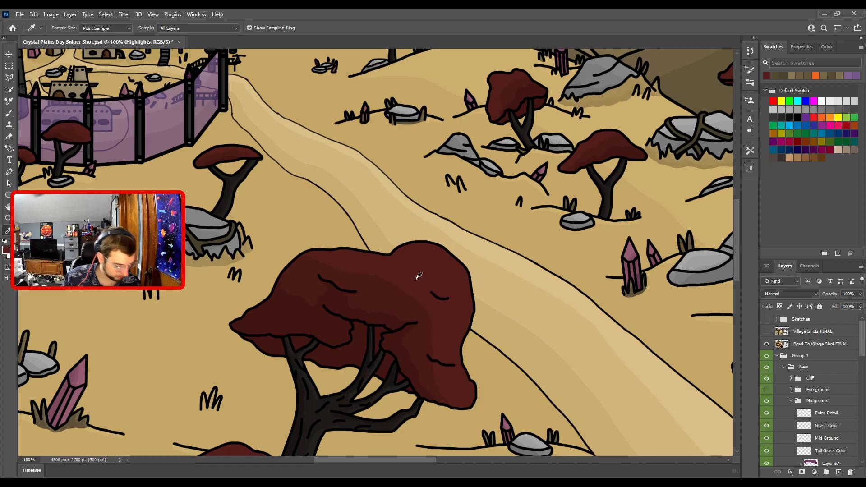
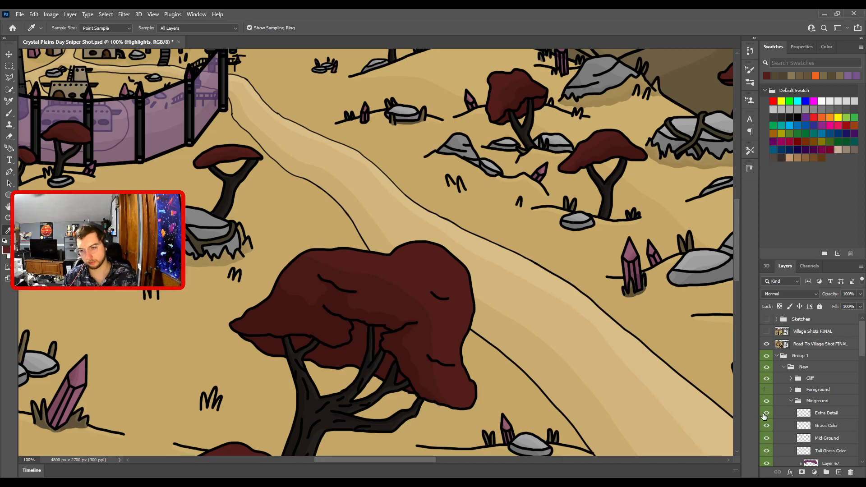
# - Collapse the Midground group and hide the Road To Village Shot FINAL reference
pyautogui.click(790, 401)
pyautogui.click(781, 404)
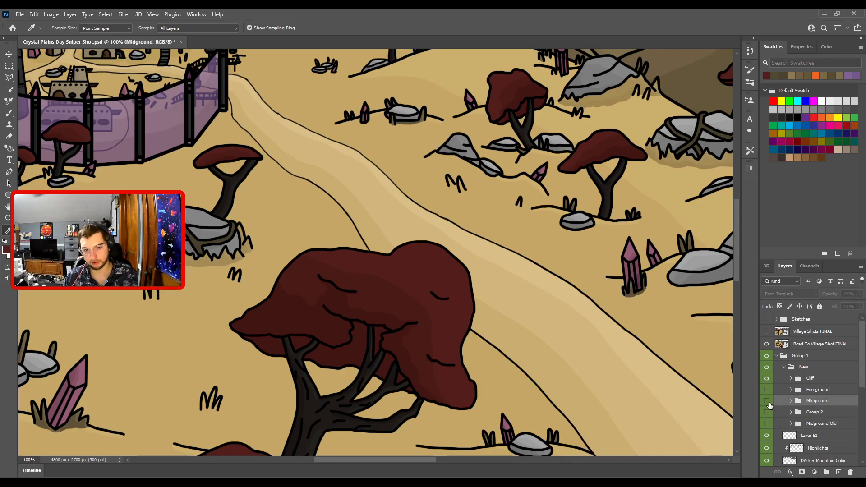
pyautogui.click(767, 344)
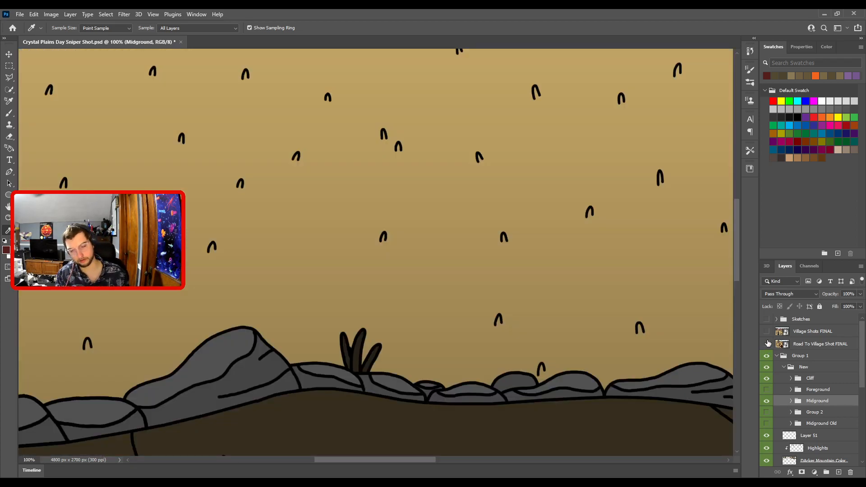
# - Return to the left tree and select the Highlights layer clipped to Leaves Color
pyautogui.hotkey('ctrl', '-')
pyautogui.hotkey('ctrl', '-')
pyautogui.moveTo(515, 176); pyautogui.dragTo(436, 258)
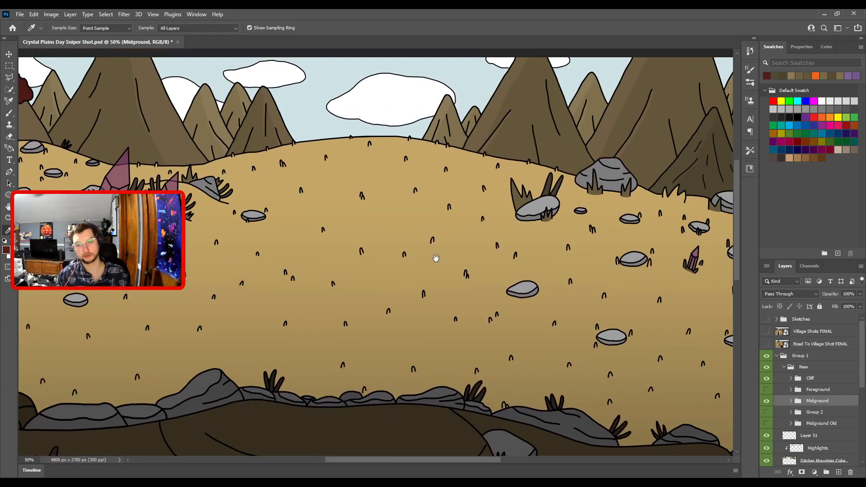
pyautogui.hotkey('ctrl', '-')
pyautogui.moveTo(217, 244); pyautogui.dragTo(561, 300)
pyautogui.hotkey('ctrl', '+')
pyautogui.hotkey('ctrl', '+')
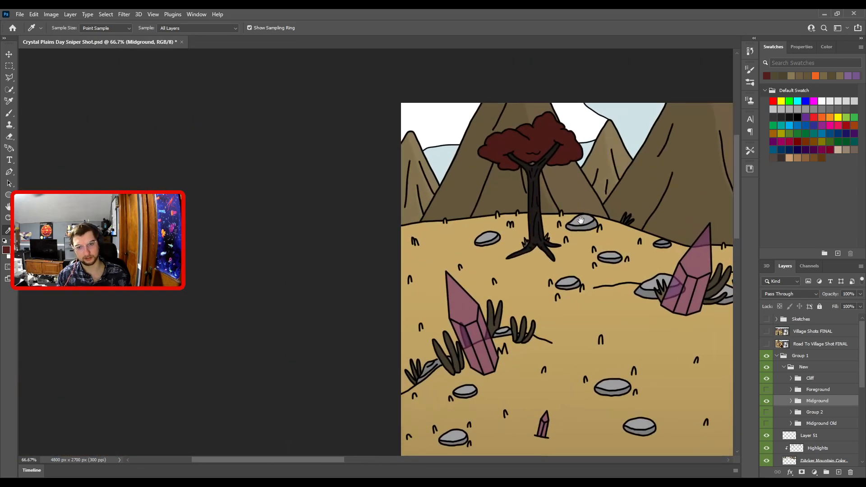
pyautogui.moveTo(579, 224); pyautogui.dragTo(399, 301)
pyautogui.hotkey('ctrl', '+')
pyautogui.hotkey('ctrl', '+')
pyautogui.moveTo(410, 253); pyautogui.dragTo(406, 414)
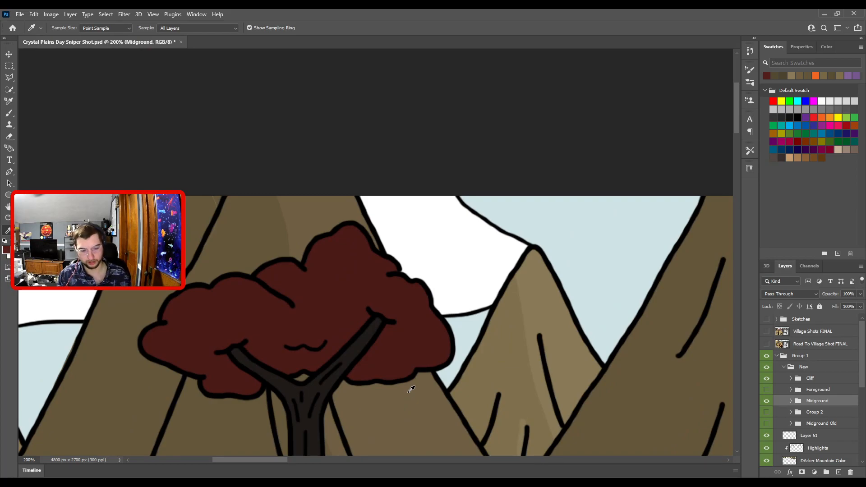
pyautogui.press('v')
pyautogui.click(422, 349)
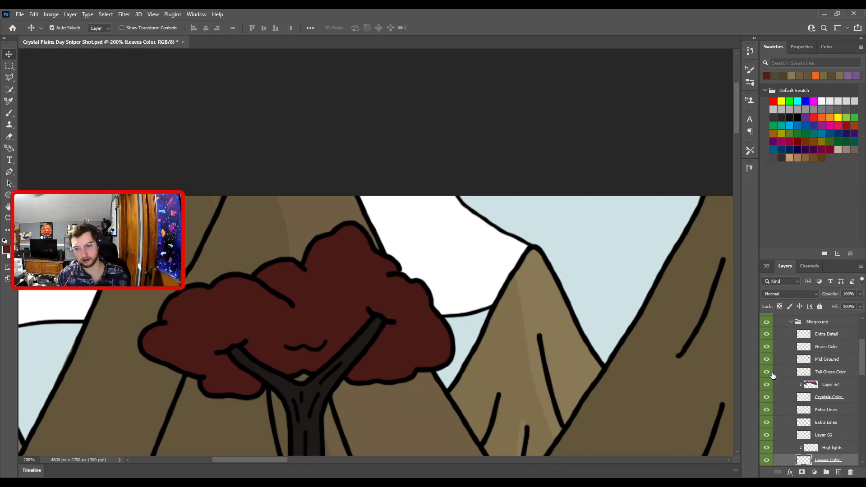
pyautogui.click(843, 449)
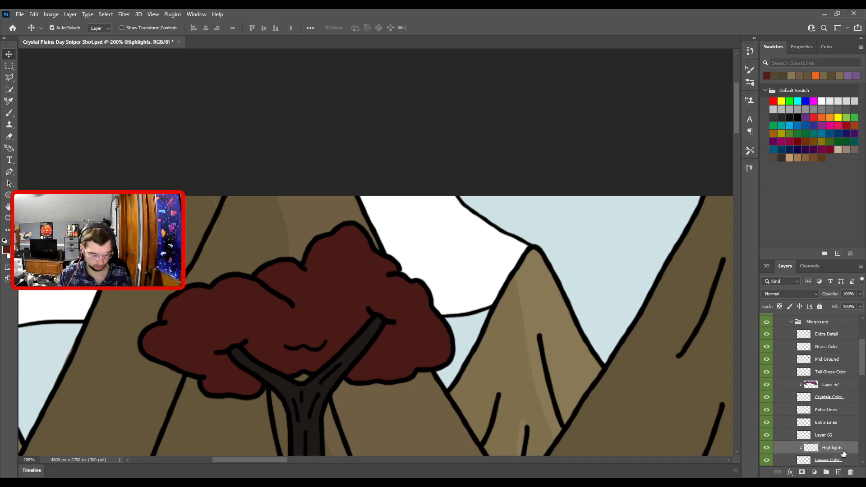
# - Paint broad lighter red highlights along the right side and top of the left tree's leaf crown with a 35 px brush
pyautogui.press('b')
pyautogui.moveTo(452, 345)
pyautogui.mouseDown()
pyautogui.moveTo(422, 276)
pyautogui.moveTo(437, 300)
pyautogui.moveTo(415, 278)
pyautogui.moveTo(397, 277)
pyautogui.moveTo(373, 242)
pyautogui.moveTo(397, 271)
pyautogui.moveTo(341, 219)
pyautogui.mouseUp()
pyautogui.moveTo(380, 243); pyautogui.dragTo(476, 246)
pyautogui.press(']')
pyautogui.press('[')
pyautogui.moveTo(389, 239)
pyautogui.mouseDown()
pyautogui.moveTo(427, 230)
pyautogui.moveTo(458, 237)
pyautogui.moveTo(487, 262)
pyautogui.mouseUp()
pyautogui.moveTo(406, 234)
pyautogui.mouseDown()
pyautogui.moveTo(391, 248)
pyautogui.moveTo(435, 240)
pyautogui.moveTo(470, 274)
pyautogui.moveTo(518, 296)
pyautogui.moveTo(468, 271)
pyautogui.moveTo(524, 310)
pyautogui.moveTo(507, 287)
pyautogui.moveTo(529, 316)
pyautogui.moveTo(541, 352)
pyautogui.moveTo(536, 379)
pyautogui.moveTo(505, 422)
pyautogui.moveTo(540, 379)
pyautogui.mouseUp()
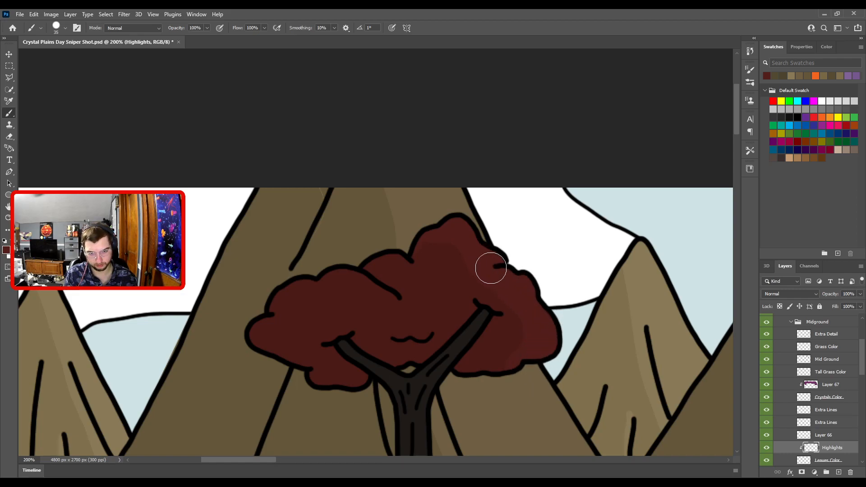
# - Add finer lighter red highlights along the upper edges of the crown's left leaf clumps with an 8 px brush
pyautogui.moveTo(435, 245); pyautogui.dragTo(532, 235)
pyautogui.press('[')
pyautogui.press('[')
pyautogui.press('[')
pyautogui.press('[')
pyautogui.press('[')
pyautogui.press('[')
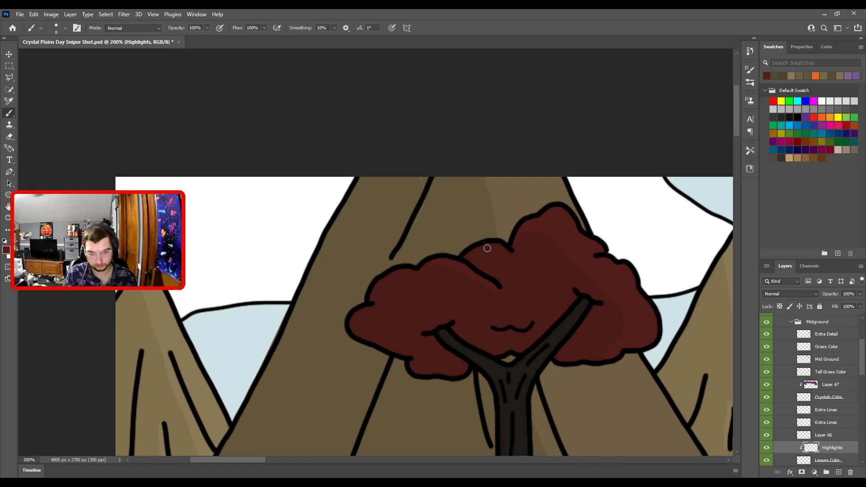
pyautogui.scroll(-4, 506, 263)
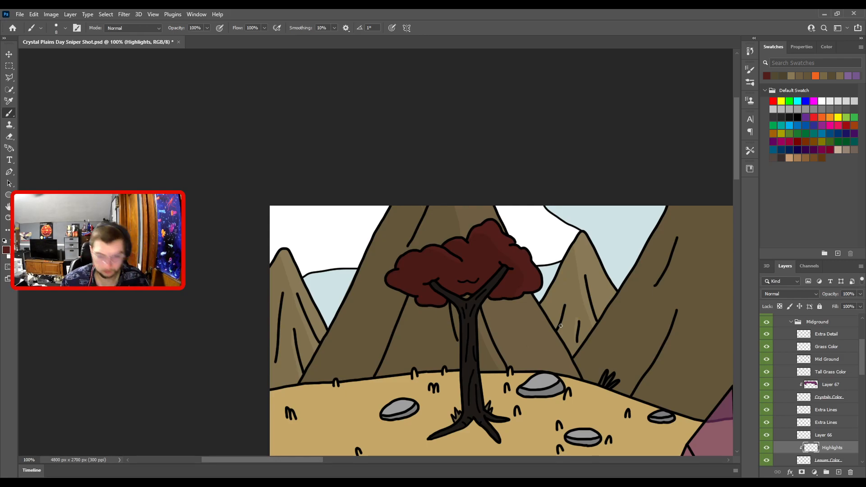
# - Add a new layer named Highlights clipped to the right tree's Tree Leave Color layer, ready for painting with the Brush
pyautogui.moveTo(561, 326); pyautogui.dragTo(120, 66)
pyautogui.moveTo(674, 251); pyautogui.dragTo(137, 310)
pyautogui.moveTo(708, 272); pyautogui.dragTo(436, 248)
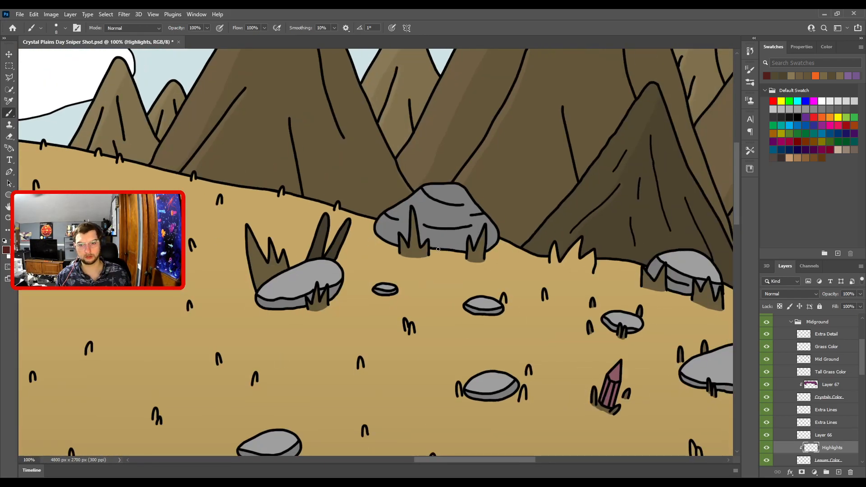
pyautogui.hotkey('ctrl', '-')
pyautogui.hotkey('ctrl', '-')
pyautogui.moveTo(496, 233); pyautogui.dragTo(288, 329)
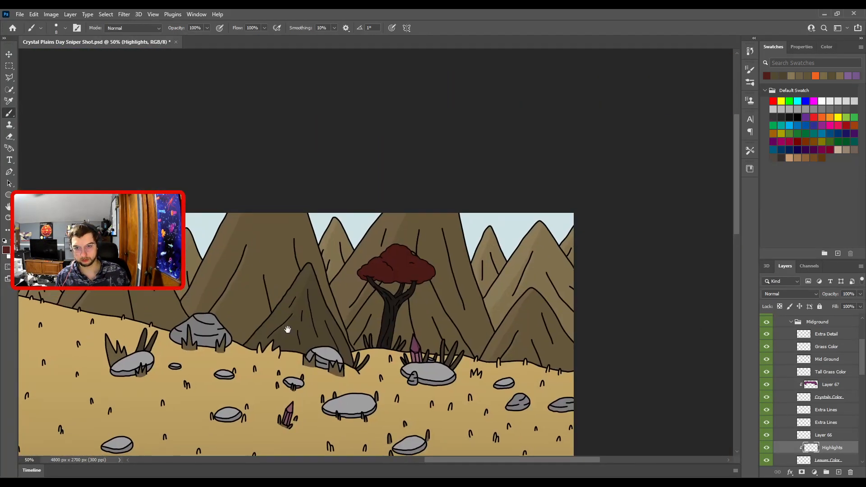
pyautogui.hotkey('ctrl', '+')
pyautogui.hotkey('ctrl', '+')
pyautogui.press('v')
pyautogui.click(412, 267)
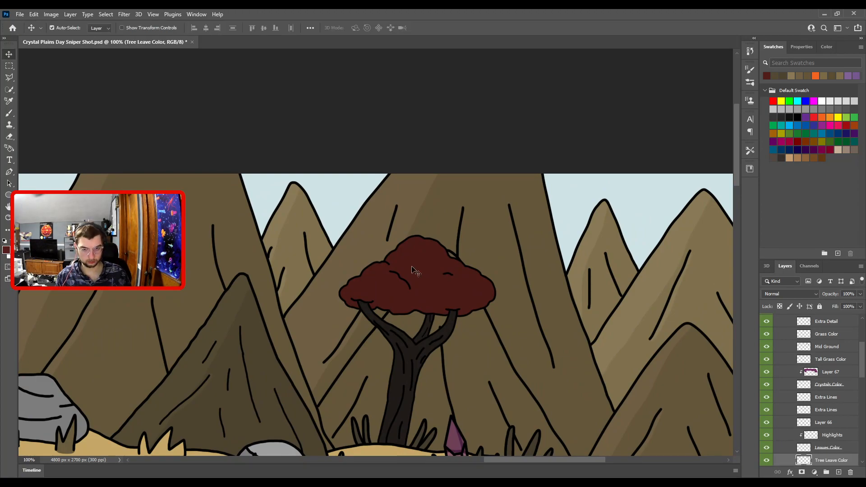
pyautogui.press('Return')
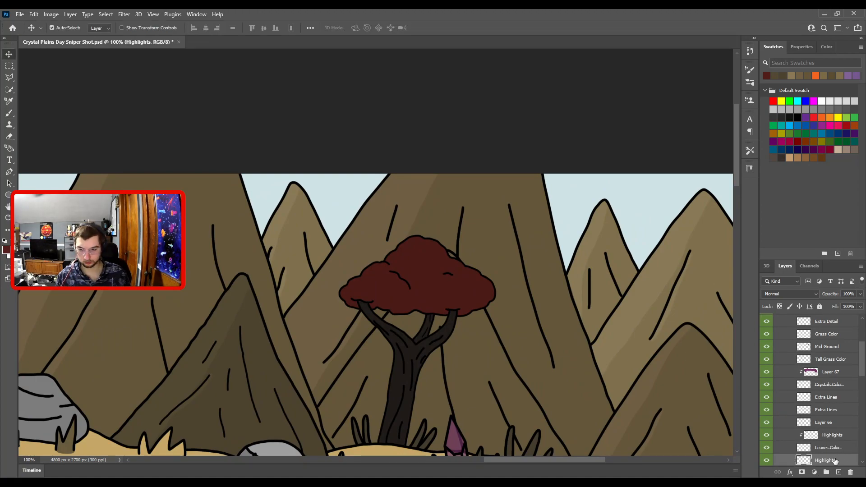
pyautogui.hotkey('ctrl', 'alt', 'g')
pyautogui.press('b')
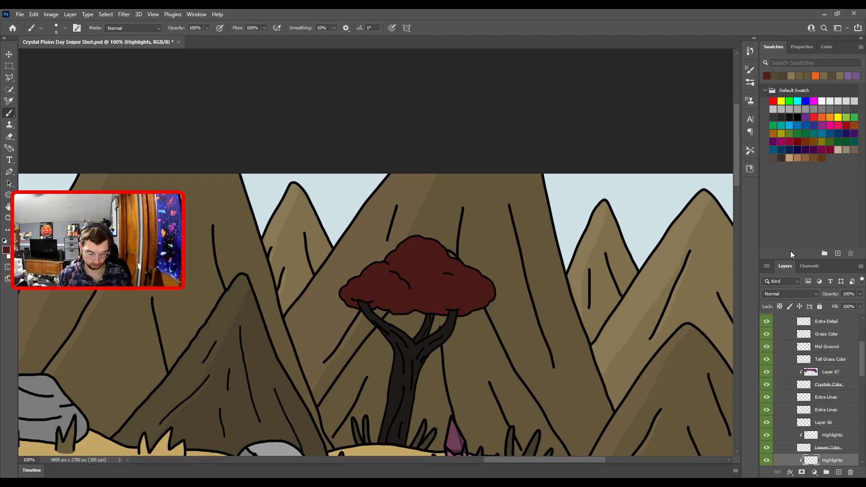
# - Paint lighter red highlights along the left edges and top of the right tree's leaf crown, enlarging the brush up to 40 px
pyautogui.hotkey('ctrl', '+')
pyautogui.moveTo(365, 226); pyautogui.dragTo(351, 157)
pyautogui.press(']')
pyautogui.press(']')
pyautogui.press(']')
pyautogui.press(']')
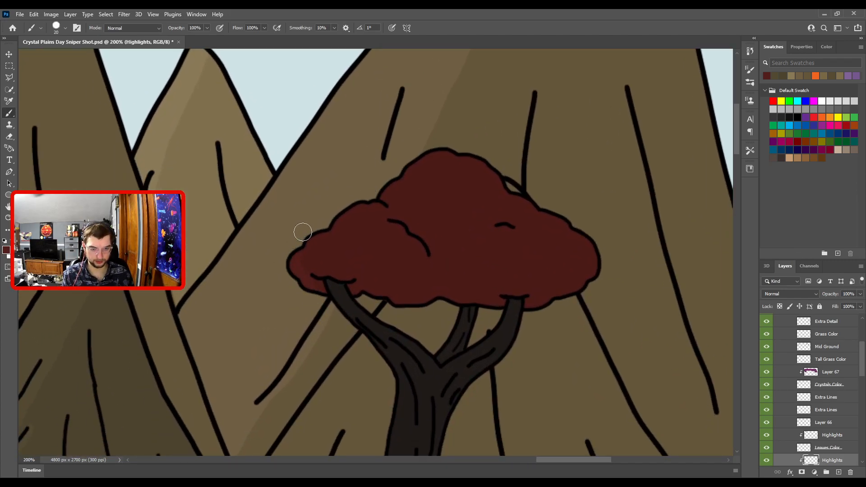
pyautogui.press(']')
pyautogui.press(']')
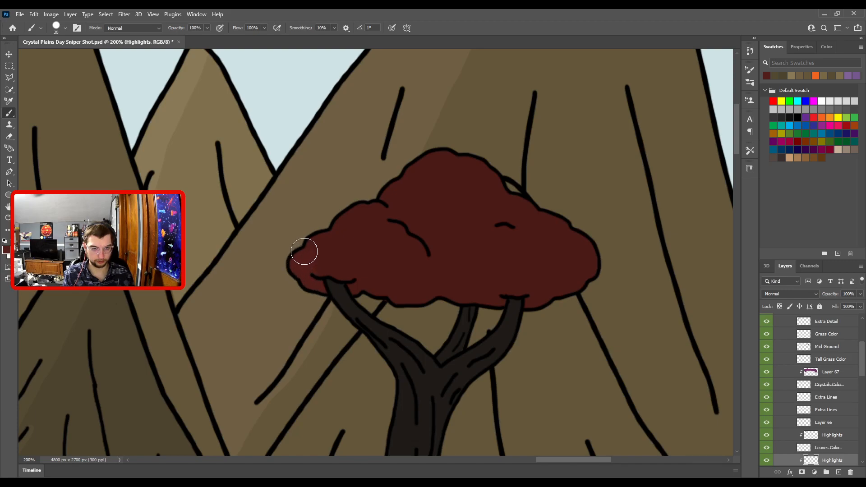
pyautogui.moveTo(358, 206)
pyautogui.mouseDown()
pyautogui.moveTo(380, 206)
pyautogui.moveTo(420, 167)
pyautogui.moveTo(451, 153)
pyautogui.moveTo(500, 159)
pyautogui.mouseUp()
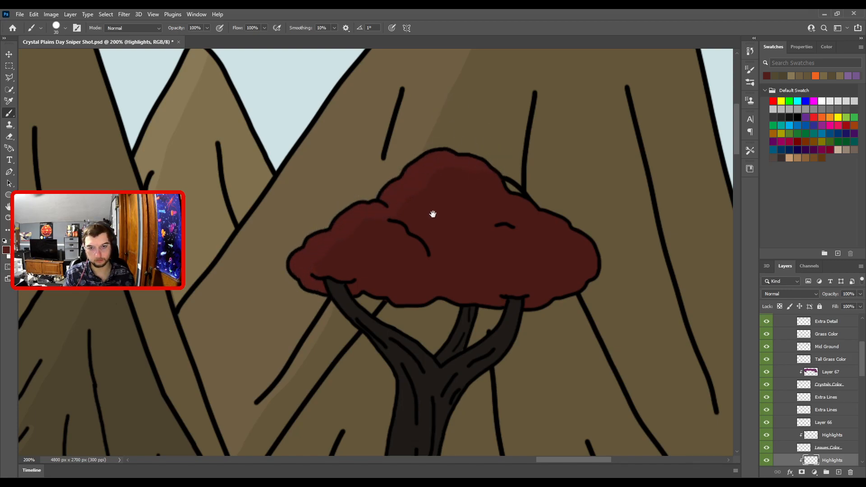
pyautogui.moveTo(455, 204); pyautogui.dragTo(524, 188)
pyautogui.press(']')
pyautogui.press(']')
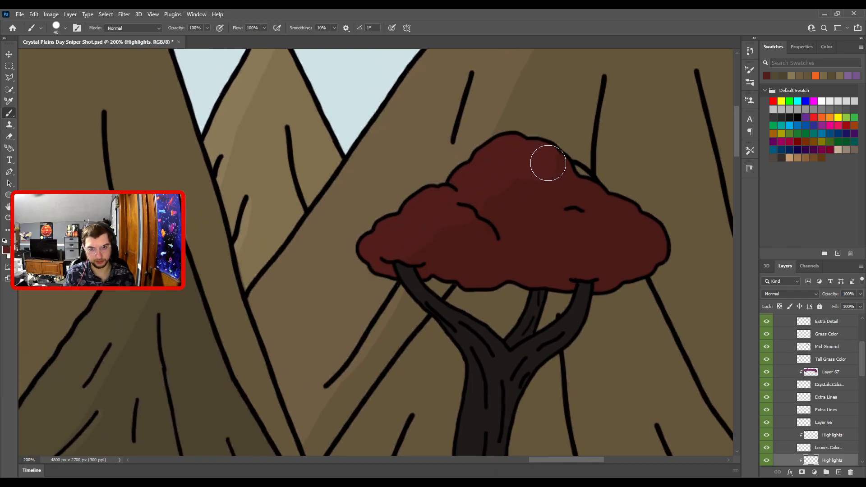
# - Review the finished leaf highlights on the right tree, and compare them with the left tree and surrounding mountains
pyautogui.hotkey('ctrl', '-')
pyautogui.hotkey('ctrl', '-')
pyautogui.hotkey('ctrl', '+')
pyautogui.hotkey('ctrl', '+')
pyautogui.moveTo(472, 228); pyautogui.dragTo(352, 258)
pyautogui.hotkey('ctrl', '-')
pyautogui.hotkey('ctrl', '-')
pyautogui.moveTo(456, 249); pyautogui.dragTo(711, 189)
pyautogui.hotkey('ctrl', '-')
pyautogui.hotkey('ctrl', '-')
pyautogui.moveTo(350, 155); pyautogui.dragTo(529, 288)
pyautogui.hotkey('ctrl', '+')
pyautogui.hotkey('ctrl', '+')
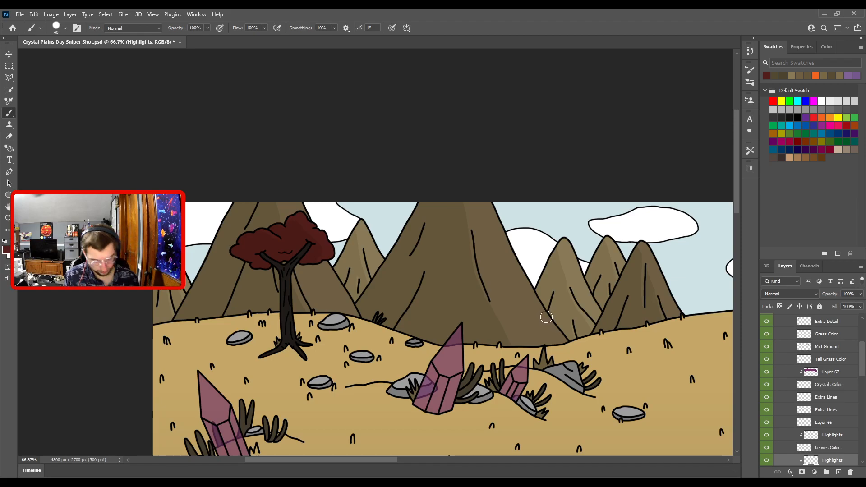
pyautogui.scroll(-1, 546, 316)
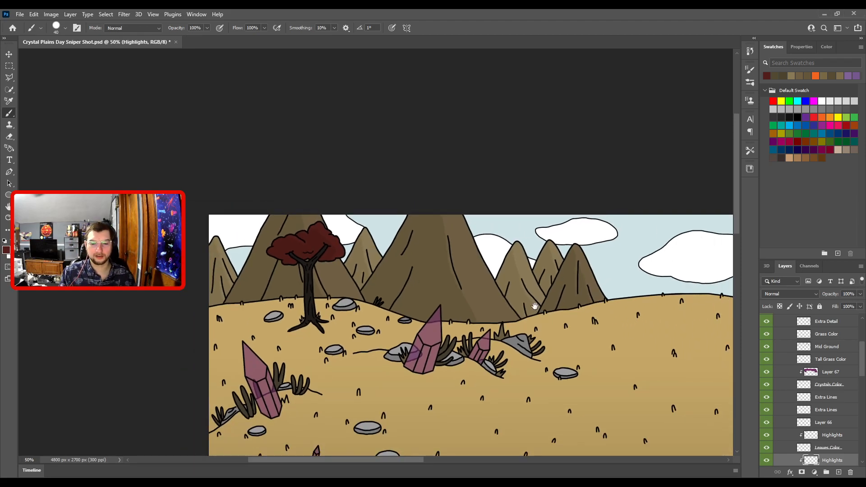
pyautogui.moveTo(520, 367); pyautogui.dragTo(412, 258)
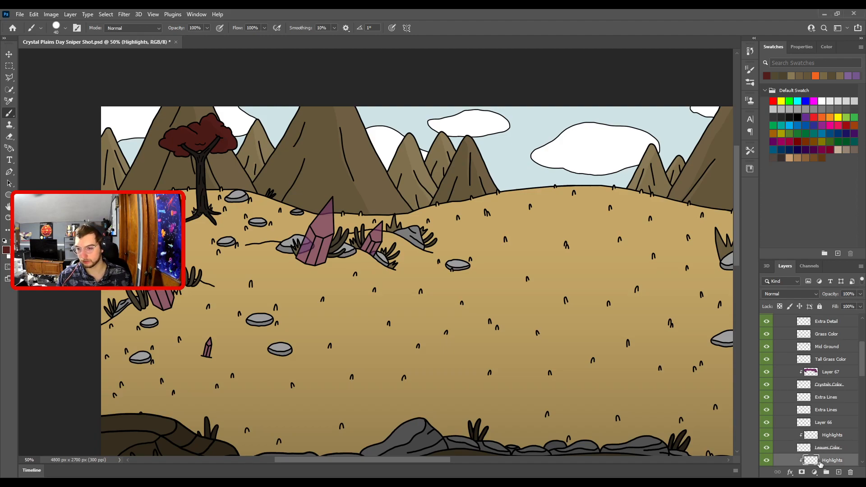
# - Examine the right tree's leaf crown and trunk up close against the mountains behind it
pyautogui.hotkey('ctrl', '+')
pyautogui.moveTo(268, 203); pyautogui.dragTo(266, 156)
pyautogui.moveTo(713, 310); pyautogui.dragTo(304, 290)
pyautogui.moveTo(486, 231); pyautogui.dragTo(334, 298)
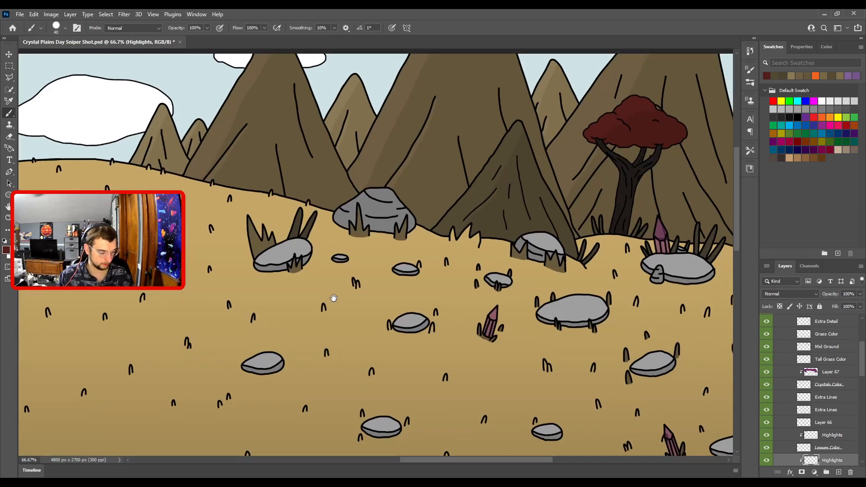
pyautogui.moveTo(520, 243)
pyautogui.mouseDown()
pyautogui.moveTo(388, 284)
pyautogui.moveTo(397, 285)
pyautogui.mouseUp()
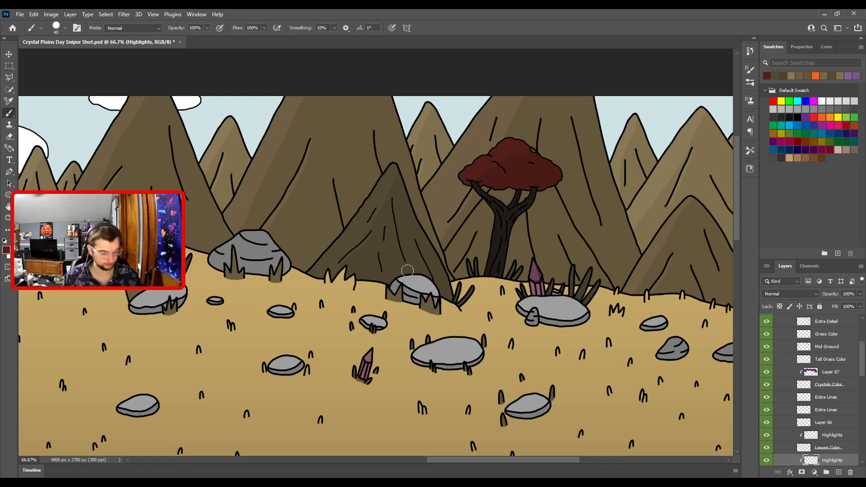
pyautogui.hotkey('ctrl', '-')
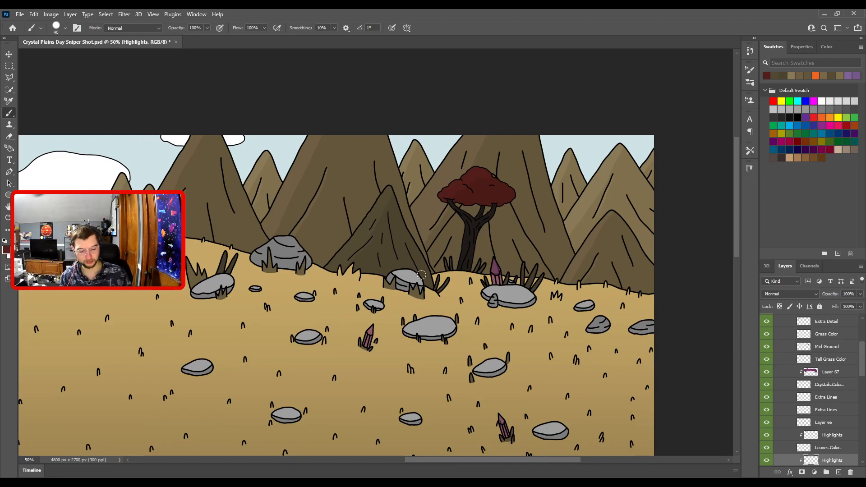
pyautogui.hotkey('ctrl', '+')
pyautogui.moveTo(496, 237); pyautogui.dragTo(351, 277)
pyautogui.hotkey('ctrl', '+')
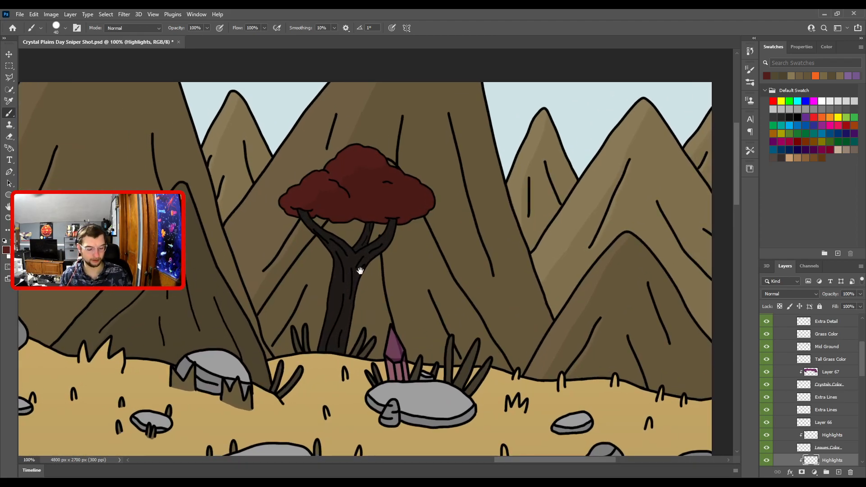
pyautogui.hotkey('ctrl', '+')
pyautogui.moveTo(264, 218); pyautogui.dragTo(417, 309)
pyautogui.hotkey('ctrl', '-')
pyautogui.hotkey('ctrl', '-')
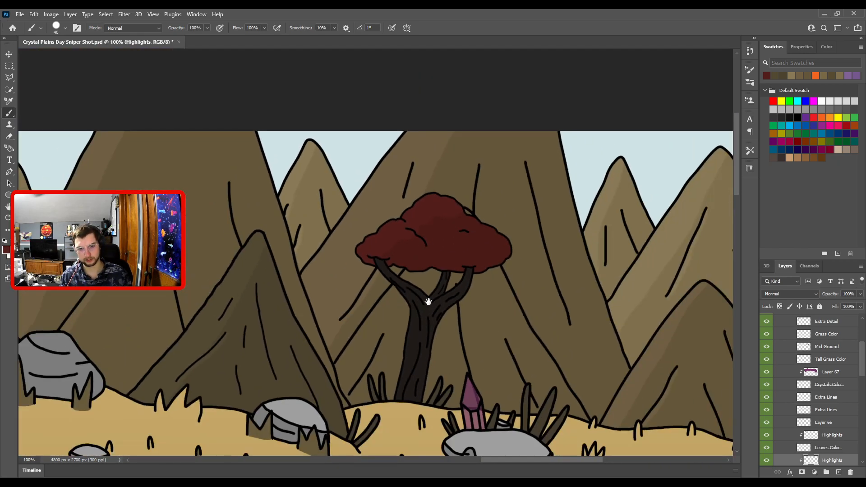
# - Examine the left tree's leaf crown, trunk and roots up close
pyautogui.hotkey('ctrl', '-')
pyautogui.moveTo(375, 292); pyautogui.dragTo(683, 269)
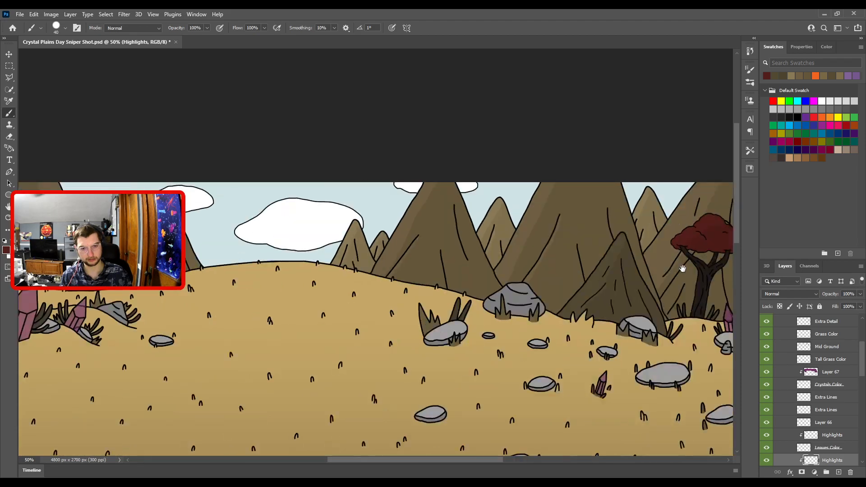
pyautogui.moveTo(238, 273); pyautogui.dragTo(624, 238)
pyautogui.hotkey('ctrl', '+')
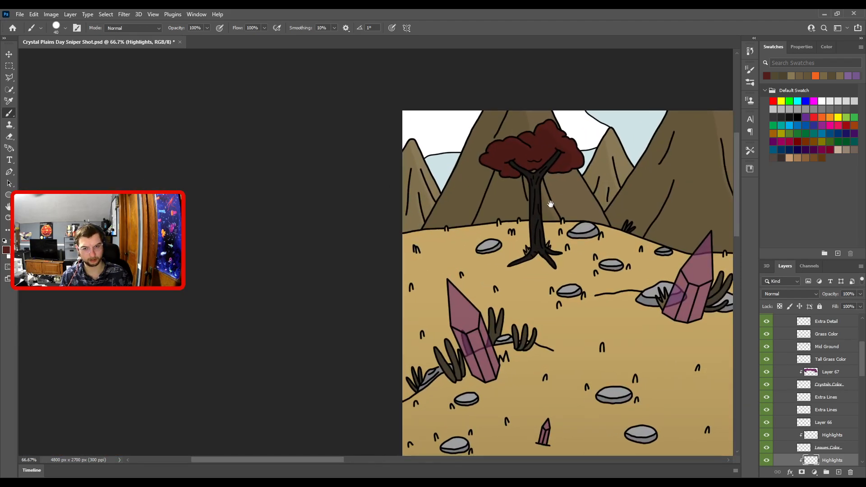
pyautogui.moveTo(570, 195); pyautogui.dragTo(173, 282)
pyautogui.hotkey('ctrl', '+')
pyautogui.moveTo(267, 271); pyautogui.dragTo(580, 213)
pyautogui.hotkey('ctrl', '+')
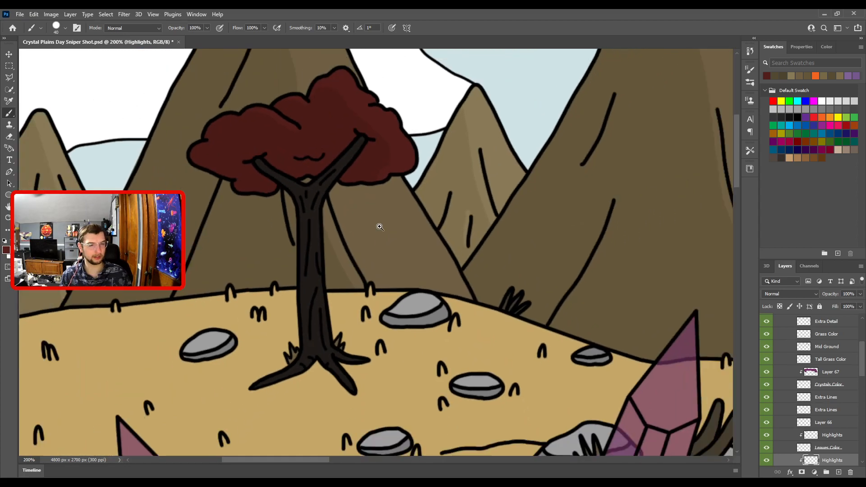
pyautogui.hotkey('ctrl', '-')
pyautogui.moveTo(404, 237); pyautogui.dragTo(408, 217)
pyautogui.hotkey('ctrl', '+')
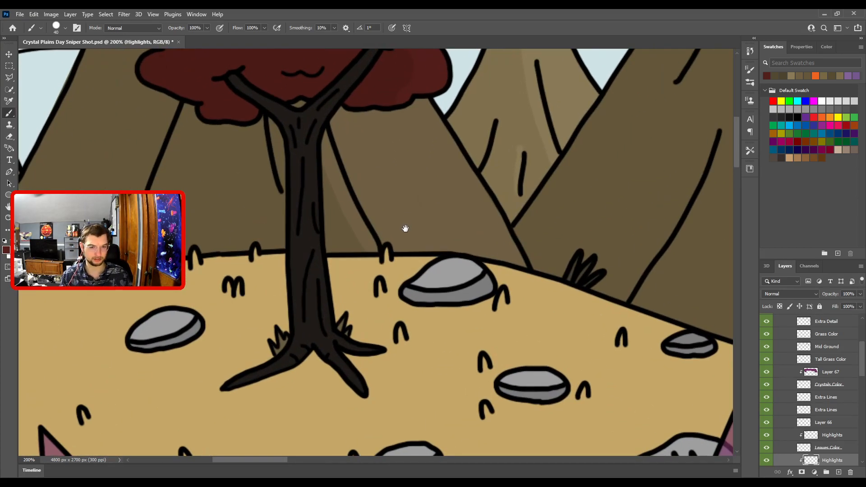
pyautogui.hotkey('ctrl', '-')
pyautogui.moveTo(413, 266); pyautogui.dragTo(417, 285)
pyautogui.hotkey('ctrl', '+')
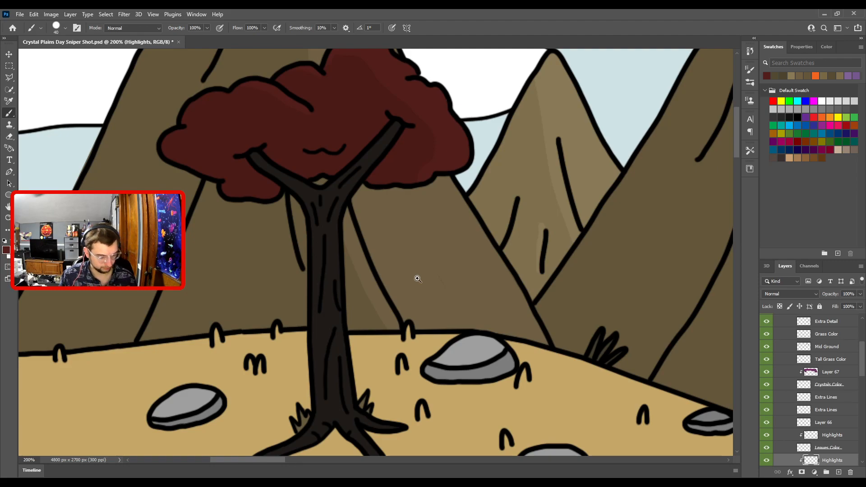
# - Show the Village Shots FINAL reference, examine its shading around the watchtower and buildings, and hide it again
pyautogui.hotkey('ctrl', '-')
pyautogui.moveTo(608, 279); pyautogui.dragTo(306, 229)
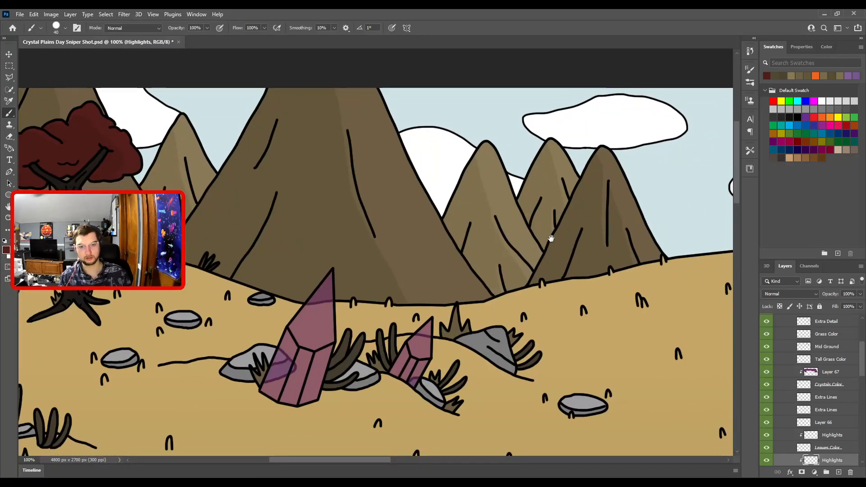
pyautogui.moveTo(584, 239); pyautogui.dragTo(256, 241)
pyautogui.moveTo(672, 245); pyautogui.dragTo(154, 225)
pyautogui.moveTo(338, 238); pyautogui.dragTo(35, 280)
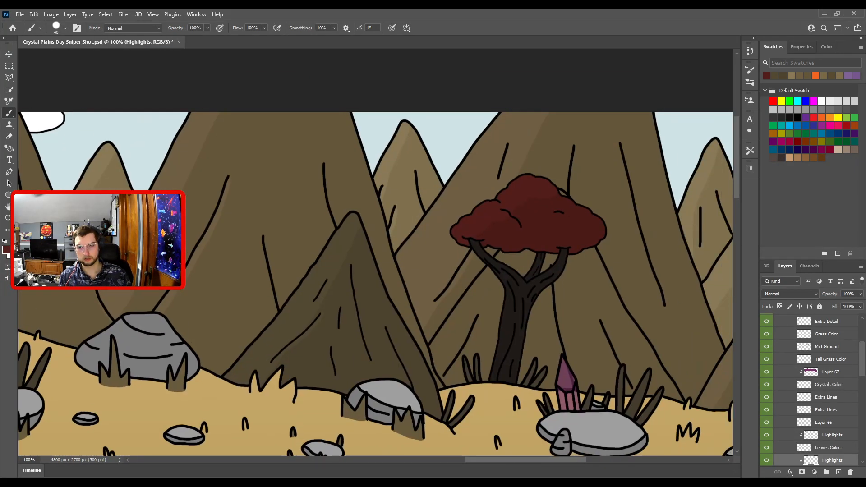
pyautogui.moveTo(864, 368); pyautogui.dragTo(864, 324)
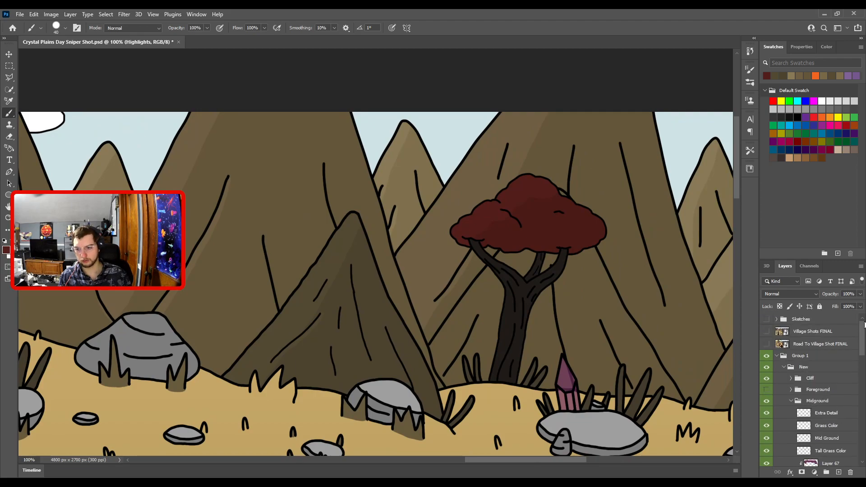
pyautogui.click(767, 331)
pyautogui.moveTo(390, 403); pyautogui.dragTo(399, 341)
pyautogui.moveTo(148, 443); pyautogui.dragTo(724, 326)
pyautogui.hotkey('ctrl', '-')
pyautogui.hotkey('ctrl', '-')
pyautogui.moveTo(309, 246); pyautogui.dragTo(653, 228)
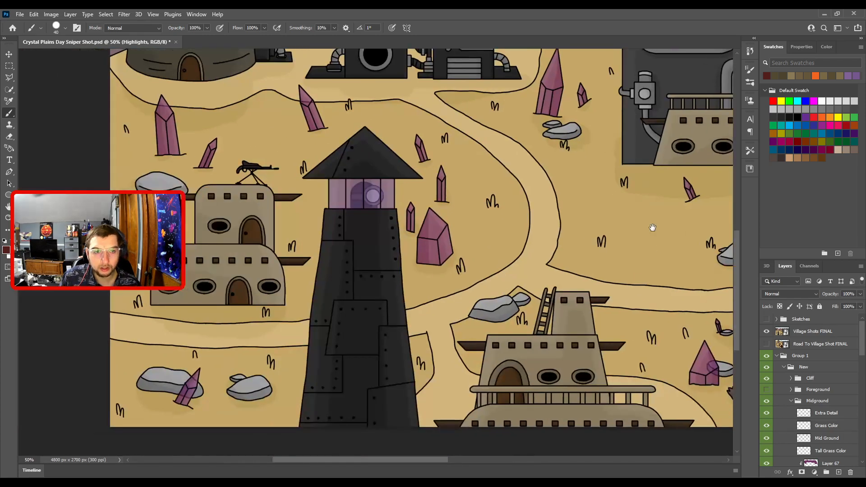
pyautogui.scroll(5, 546, 326)
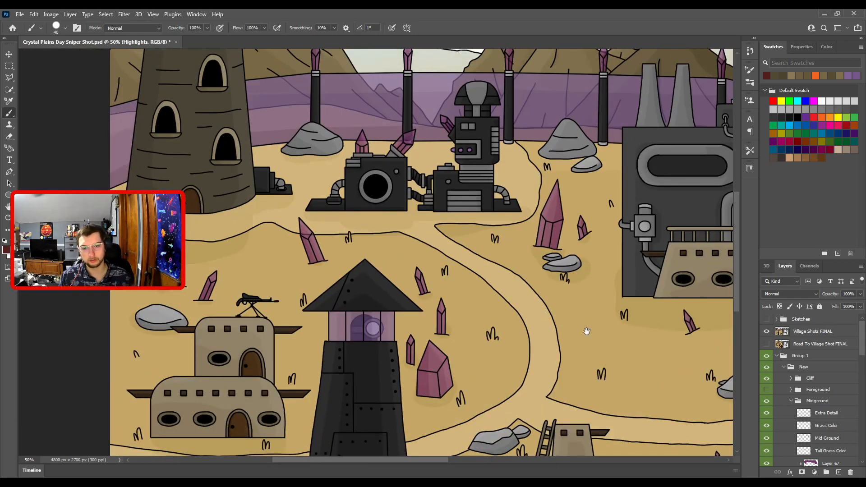
pyautogui.click(766, 331)
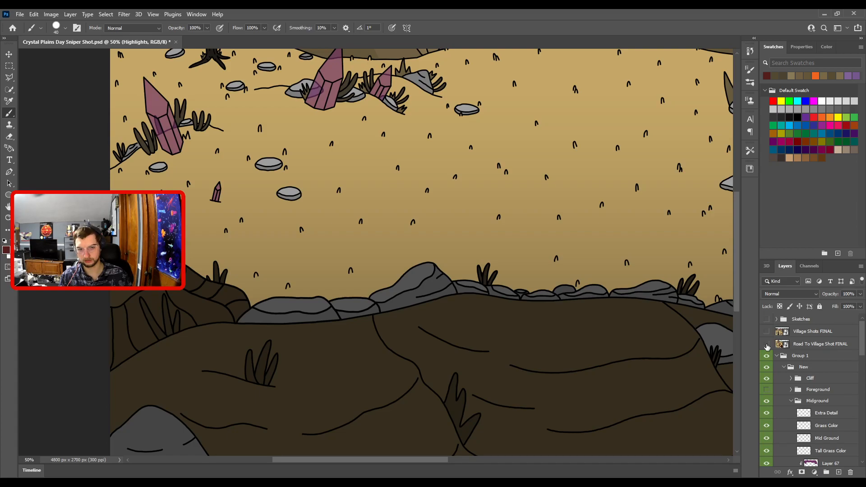
# - Show the Road To Village Shot FINAL reference, sample the dark trunk color from its lower middle tree, and hide the reference
pyautogui.click(767, 344)
pyautogui.press('alt')
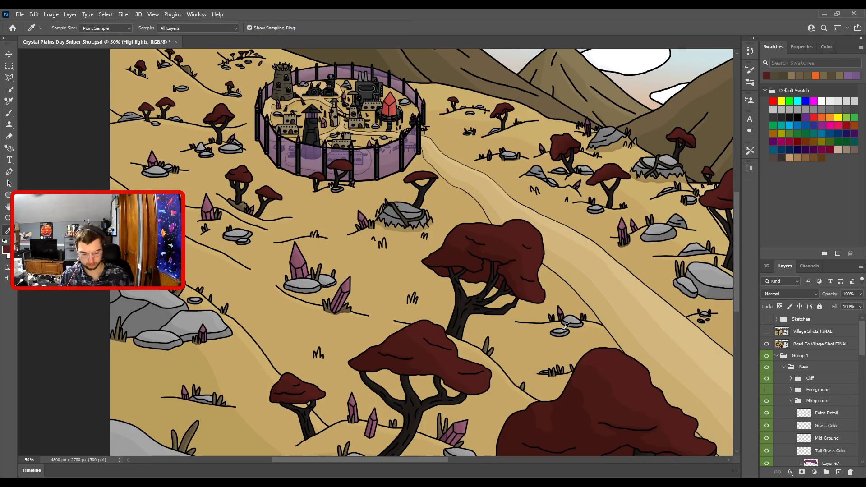
pyautogui.scroll(1, 562, 330)
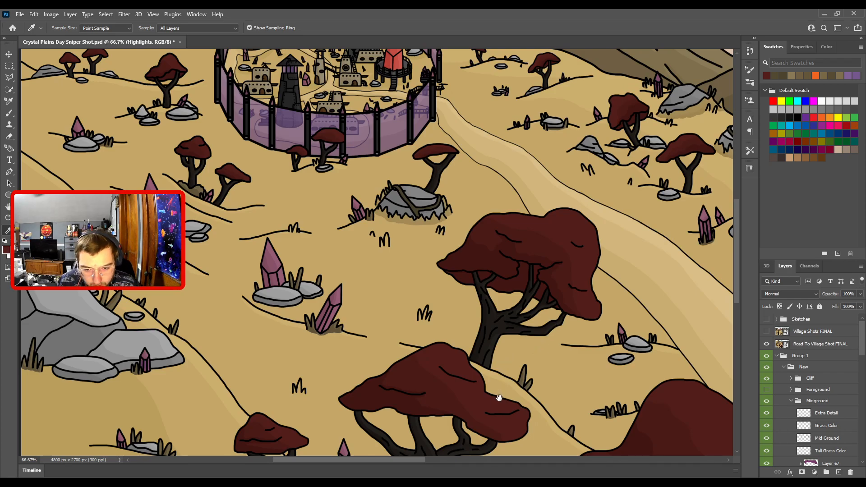
pyautogui.moveTo(500, 397); pyautogui.dragTo(499, 312)
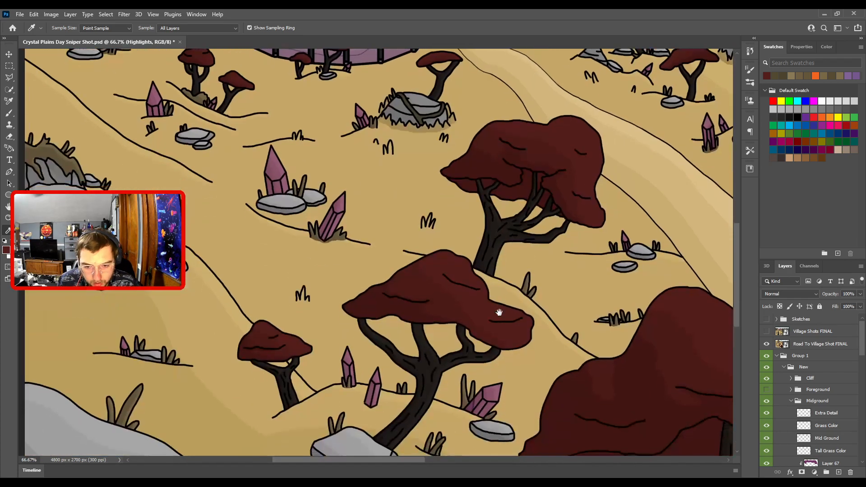
pyautogui.click(436, 389)
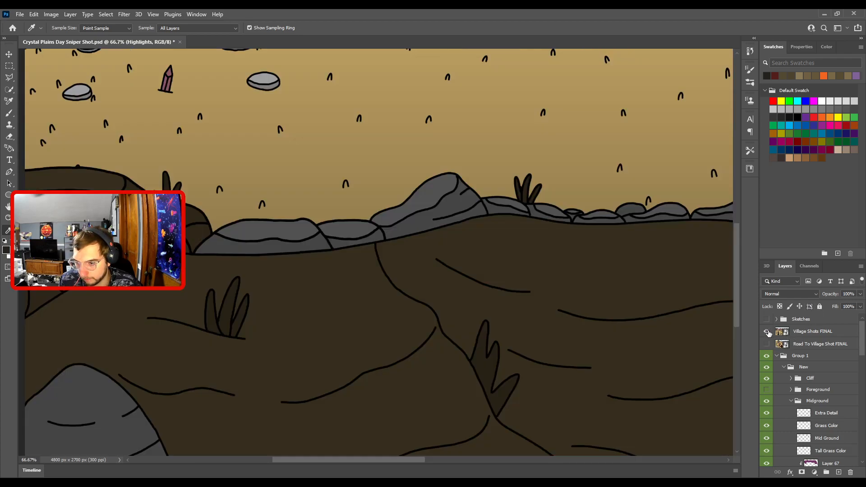
# - Show the Village Shots FINAL reference, examine the shading across its whole village scene, and hide it again
pyautogui.click(767, 332)
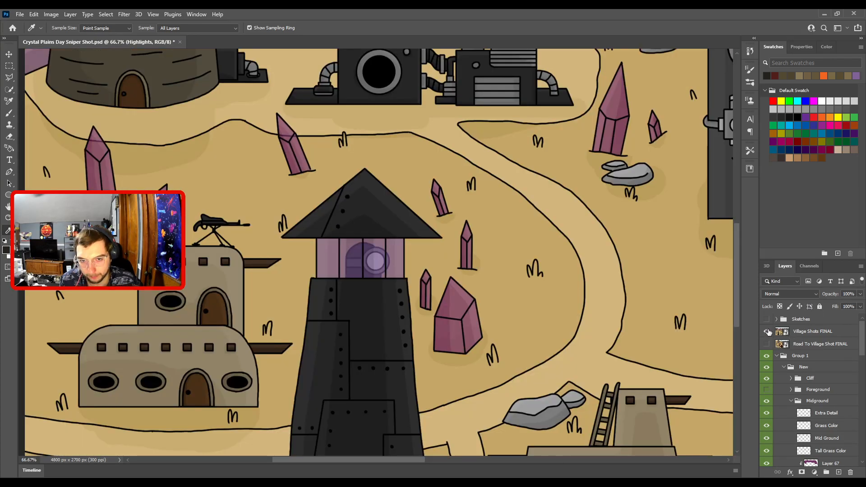
pyautogui.hotkey('ctrl', '-')
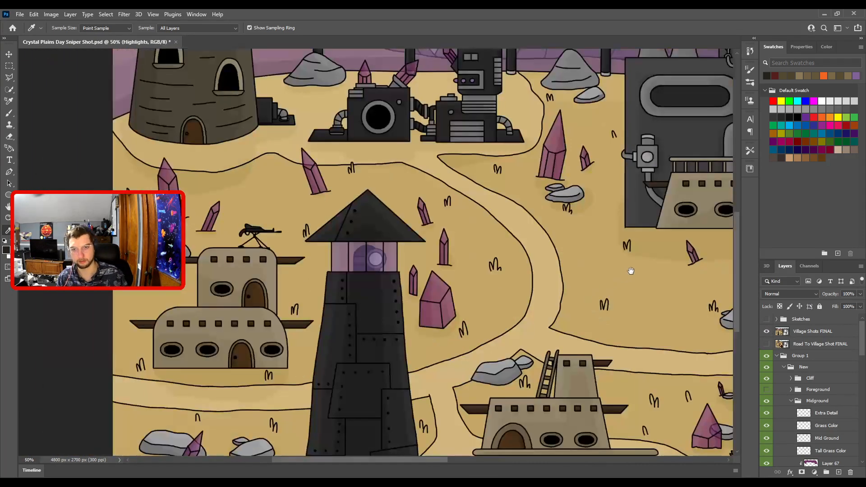
pyautogui.moveTo(630, 272); pyautogui.dragTo(466, 294)
pyautogui.hotkey('ctrl', '-')
pyautogui.moveTo(537, 291); pyautogui.dragTo(487, 358)
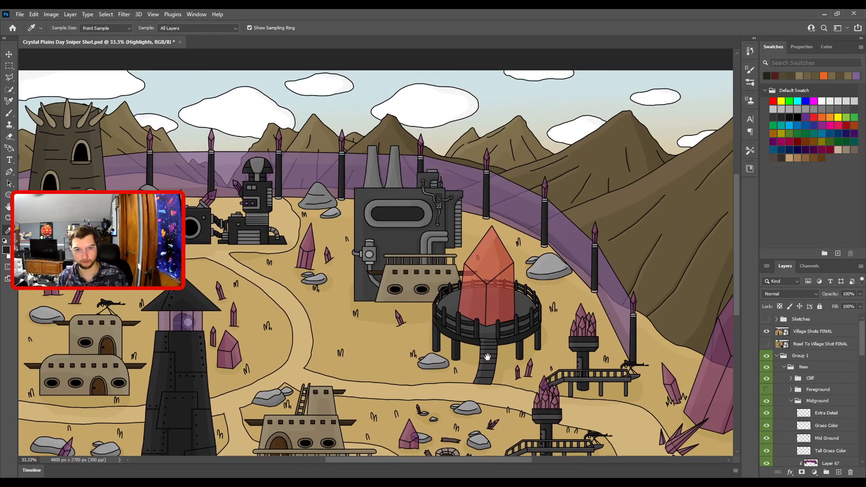
pyautogui.hotkey('ctrl', '0')
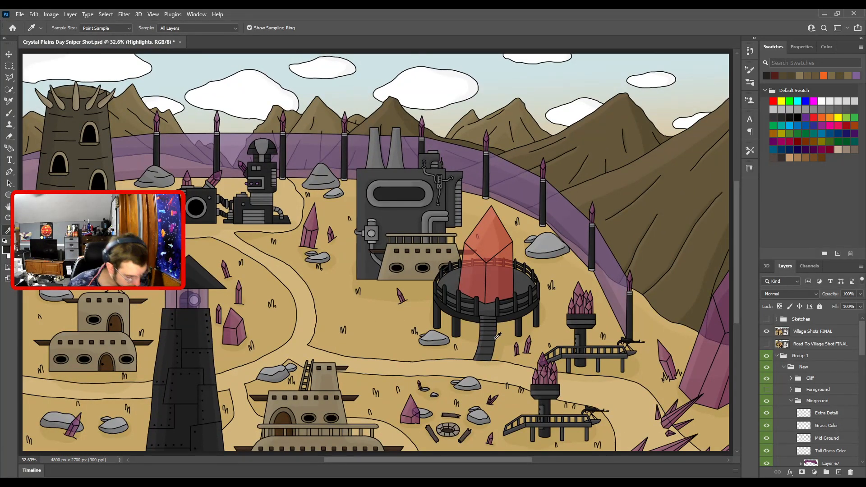
pyautogui.click(767, 331)
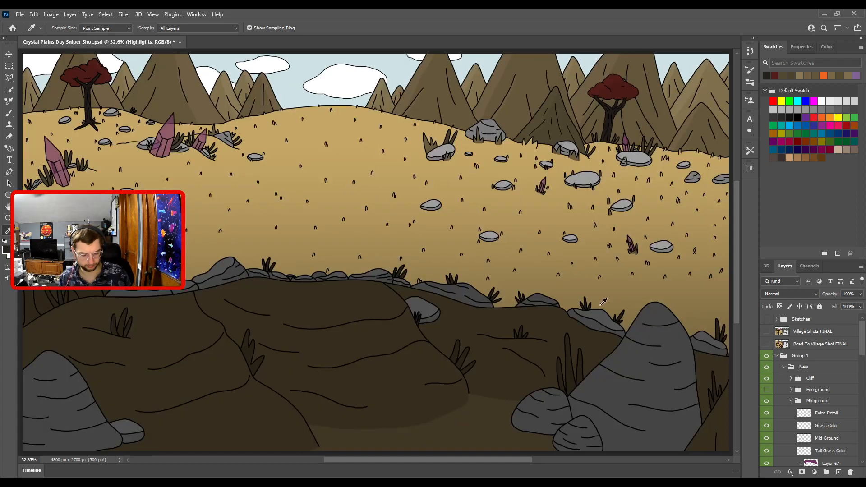
# - Add a layer named Highlights above the Tree Color layer and clip it to that layer
pyautogui.press('v')
pyautogui.hotkey('ctrl', '+')
pyautogui.moveTo(275, 194); pyautogui.dragTo(611, 384)
pyautogui.hotkey('ctrl', '+')
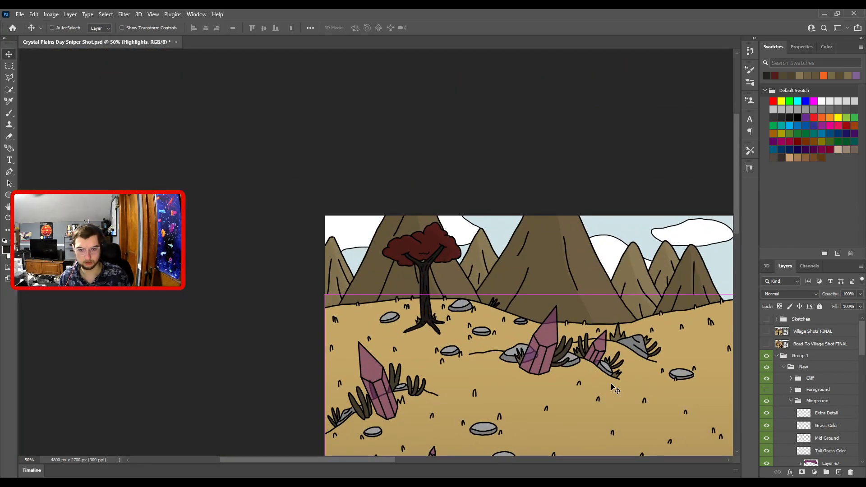
pyautogui.hotkey('ctrl', '+')
pyautogui.hotkey('ctrl', '+')
pyautogui.hotkey('ctrl', '+')
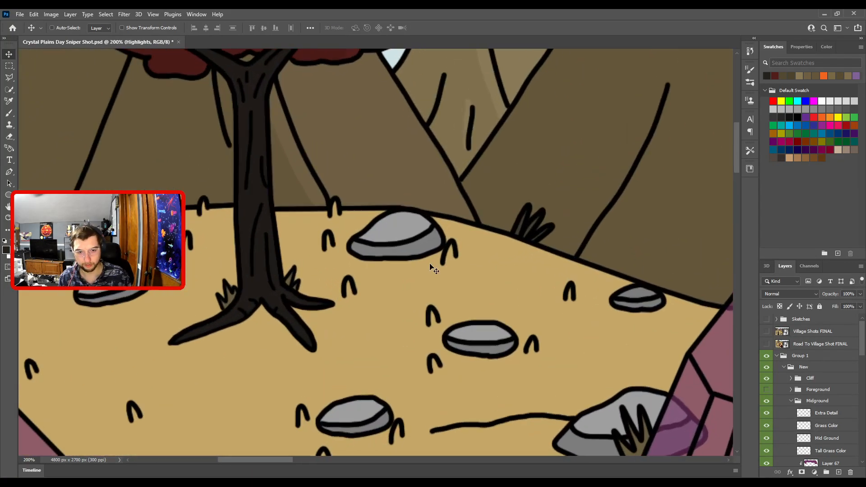
pyautogui.keyDown('ctrl'); pyautogui.click(277, 277); pyautogui.keyUp('ctrl')
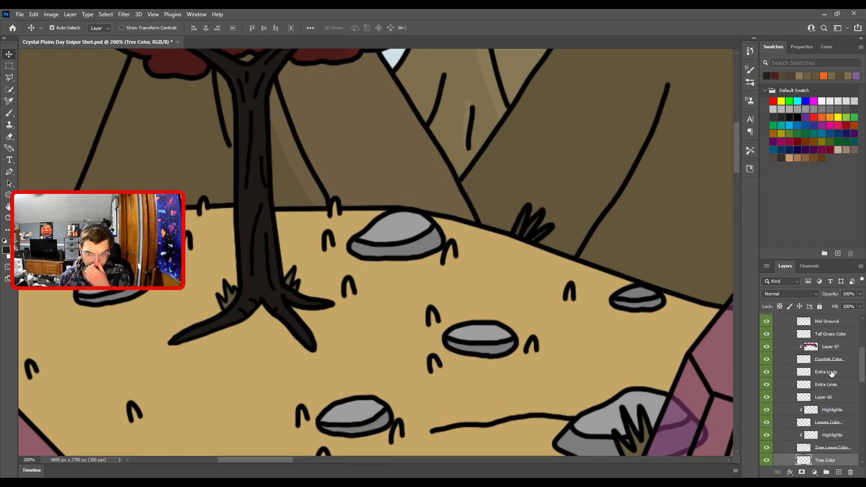
pyautogui.hotkey('ctrl', 'v')
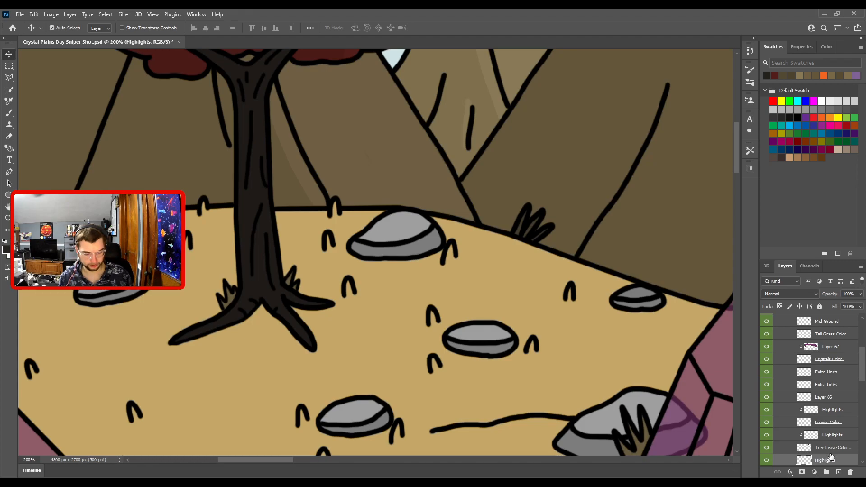
pyautogui.hotkey('ctrl', 'alt', 'g')
# - Paint highlights along the left tree's trunk and branches with a 25 px brush, and switch to the Eraser for cleanup
pyautogui.press('b')
pyautogui.moveTo(510, 319)
pyautogui.mouseDown()
pyautogui.moveTo(600, 329)
pyautogui.moveTo(513, 362)
pyautogui.mouseUp()
pyautogui.press('[')
pyautogui.press('[')
pyautogui.press('[')
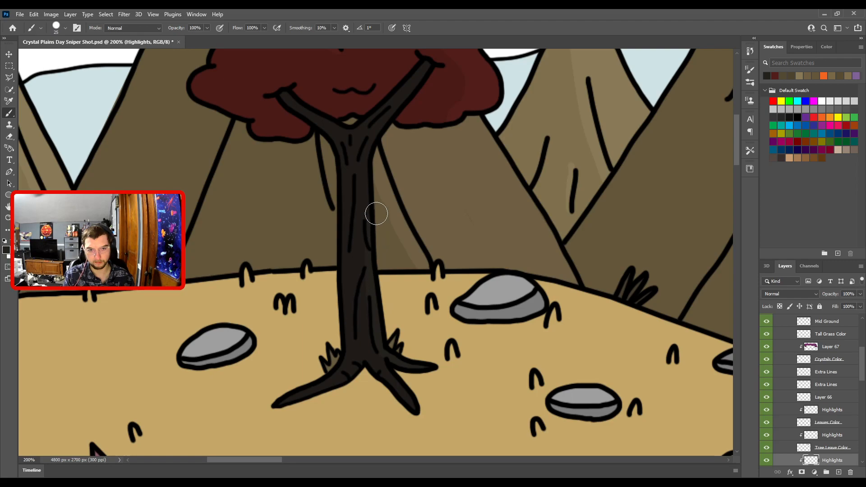
pyautogui.moveTo(377, 178)
pyautogui.mouseDown()
pyautogui.moveTo(403, 282)
pyautogui.moveTo(407, 236)
pyautogui.moveTo(464, 159)
pyautogui.mouseUp()
pyautogui.moveTo(418, 224); pyautogui.dragTo(486, 250)
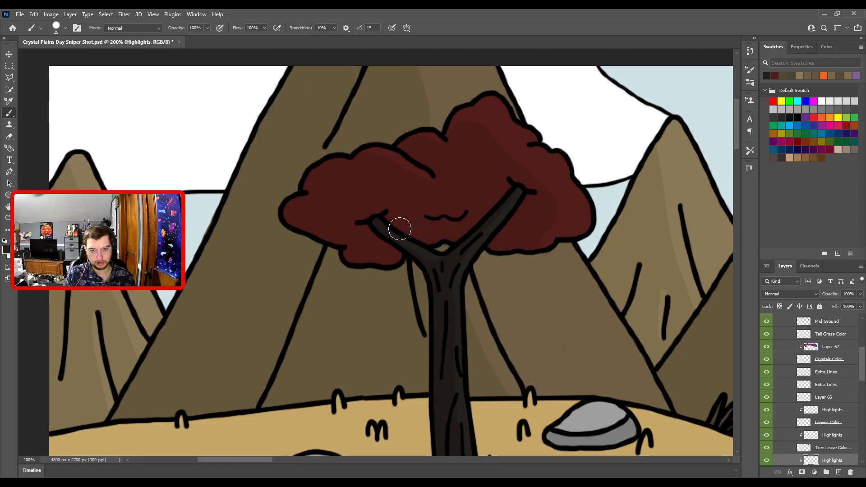
pyautogui.press('e')
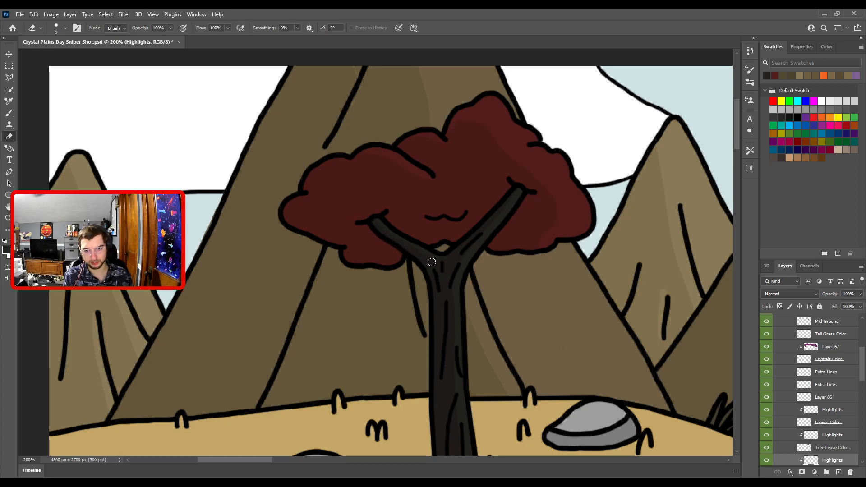
# - Touch up the highlights on the left tree's roots with a small eraser and a 10 px brush
pyautogui.hotkey('ctrl', '-')
pyautogui.moveTo(486, 320); pyautogui.dragTo(456, 205)
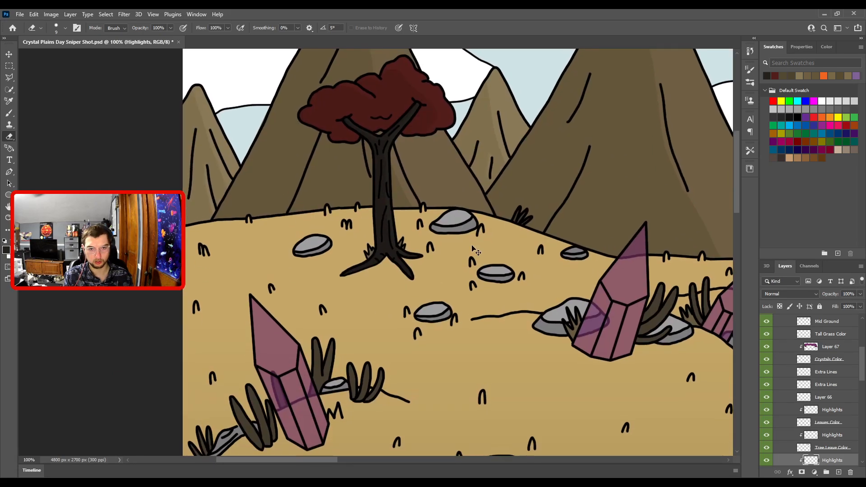
pyautogui.hotkey('ctrl', '+')
pyautogui.hotkey('ctrl', '+')
pyautogui.hotkey('ctrl', '+')
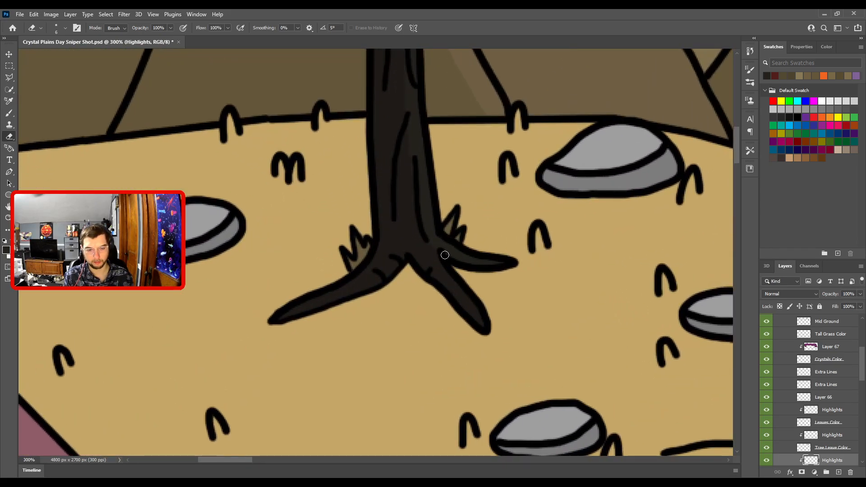
pyautogui.press('b')
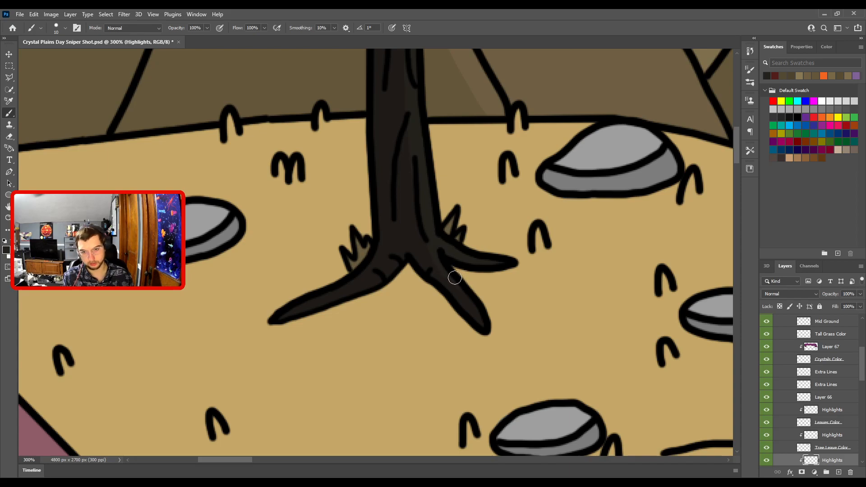
pyautogui.hotkey('ctrl', '-')
pyautogui.hotkey('ctrl', '-')
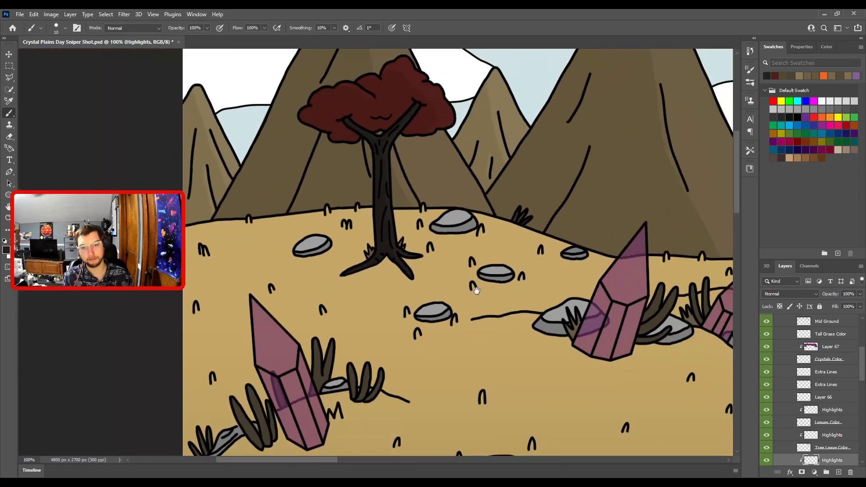
# - Paint a highlight down the left side of the right tree's trunk with a 25 px brush
pyautogui.moveTo(442, 277); pyautogui.dragTo(452, 361)
pyautogui.moveTo(567, 252); pyautogui.dragTo(249, 218)
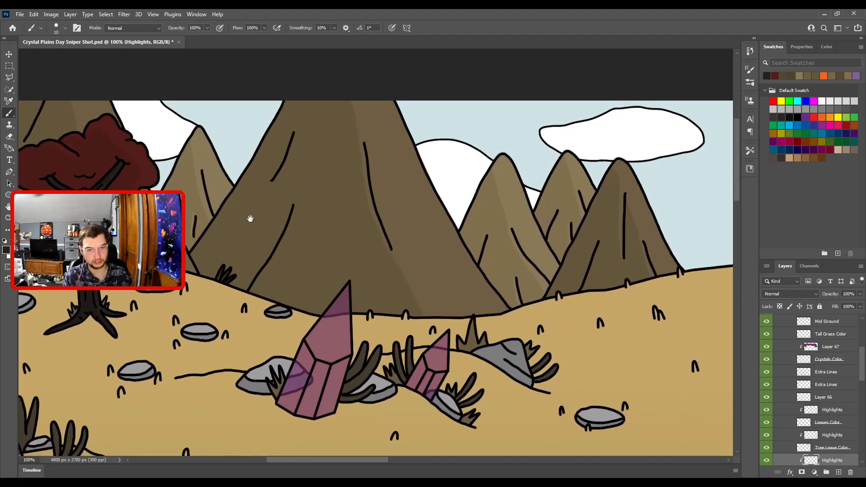
pyautogui.hotkey('ctrl', '-')
pyautogui.moveTo(532, 257); pyautogui.dragTo(234, 191)
pyautogui.moveTo(533, 225); pyautogui.dragTo(325, 326)
pyautogui.hotkey('ctrl', '+')
pyautogui.hotkey('ctrl', '+')
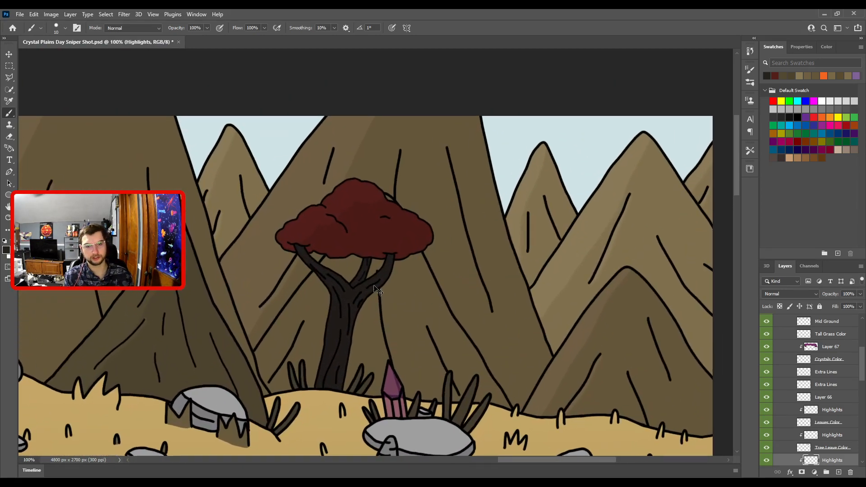
pyautogui.moveTo(340, 387); pyautogui.dragTo(467, 290)
pyautogui.press(']')
pyautogui.press(']')
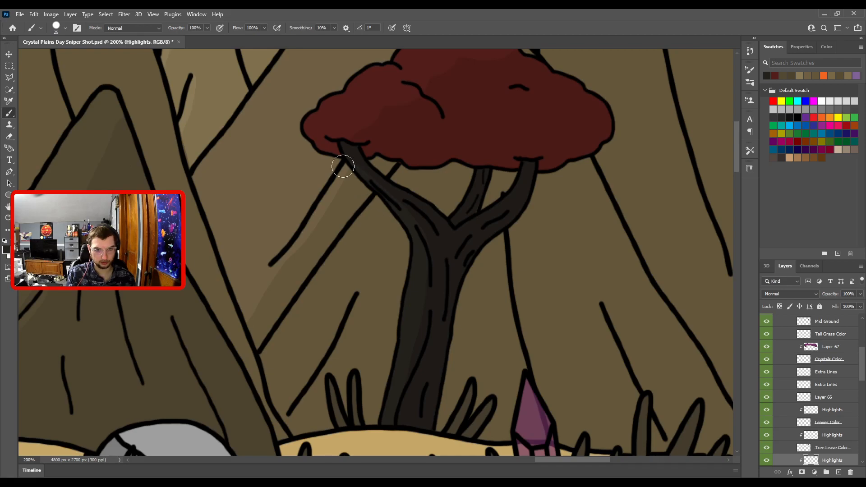
pyautogui.moveTo(386, 226); pyautogui.dragTo(377, 284)
# - Paint highlights on the right tree's branches with a 9 px brush and refine their edges with the Eraser
pyautogui.press('[')
pyautogui.press('[')
pyautogui.press('[')
pyautogui.press('[')
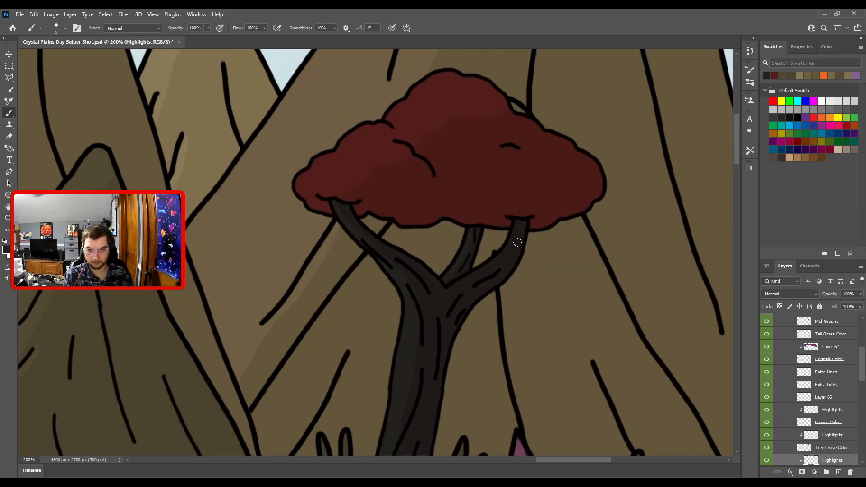
pyautogui.press('e')
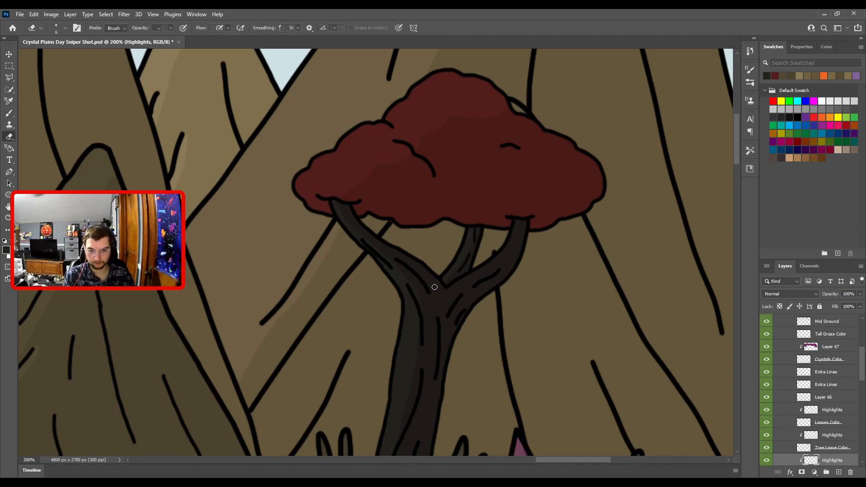
pyautogui.press('b')
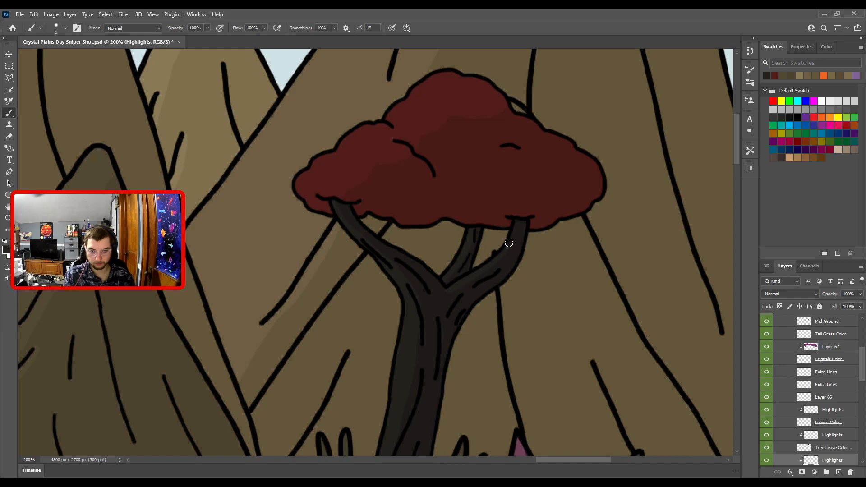
pyautogui.hotkey('ctrl', '+')
pyautogui.moveTo(544, 293); pyautogui.dragTo(477, 318)
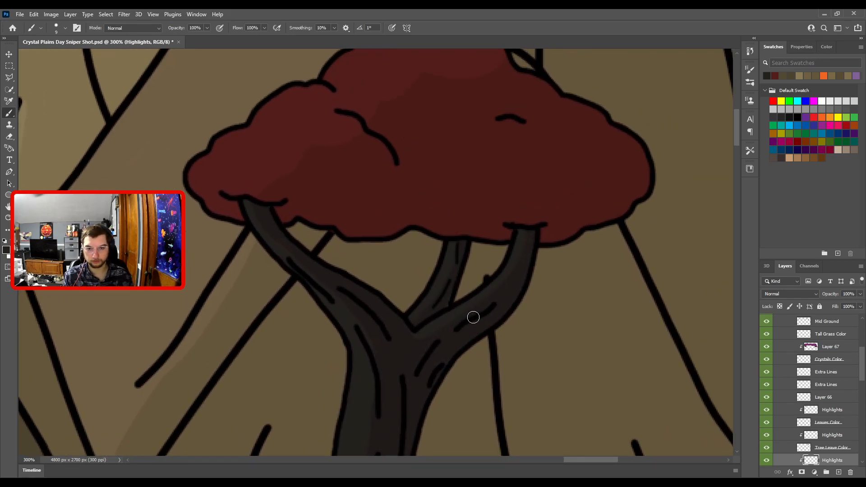
# - Sample the right tree's trunk color from the Tree Color layer, return to its Highlights layer, and sample the branch color
pyautogui.press('v')
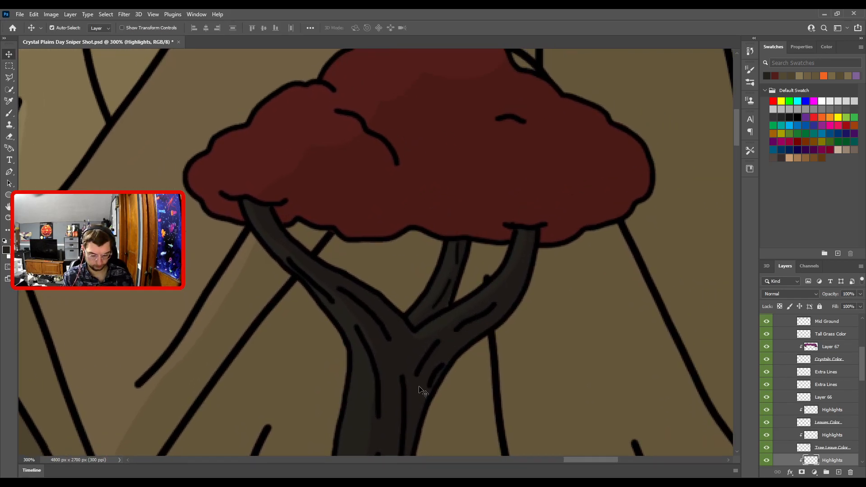
pyautogui.click(398, 355)
pyautogui.press('i')
pyautogui.click(400, 353)
pyautogui.press('b')
pyautogui.press('v')
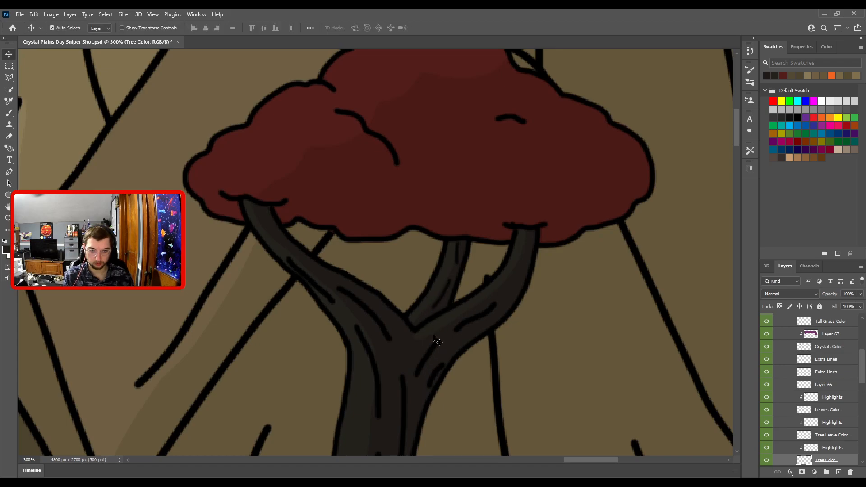
pyautogui.click(439, 320)
pyautogui.press('i')
pyautogui.click(436, 294)
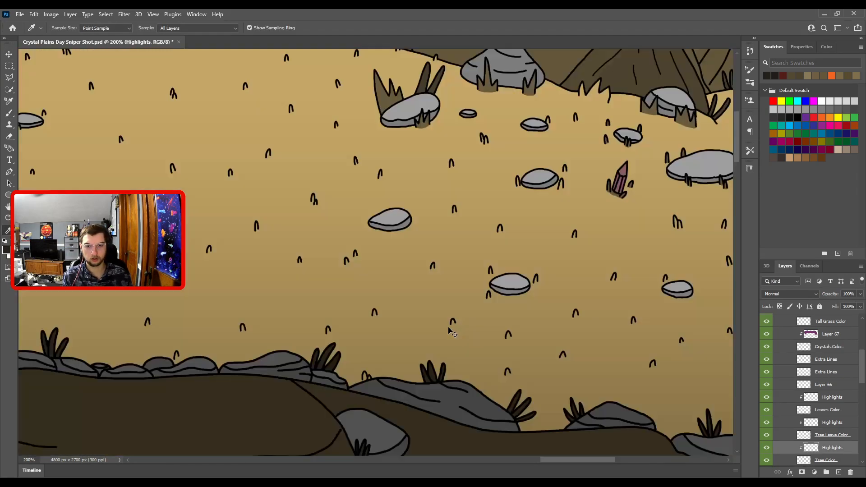
# - Select the sandy ground's Color layer and hide the Layer 65 shading above it
pyautogui.hotkey('ctrl', '0')
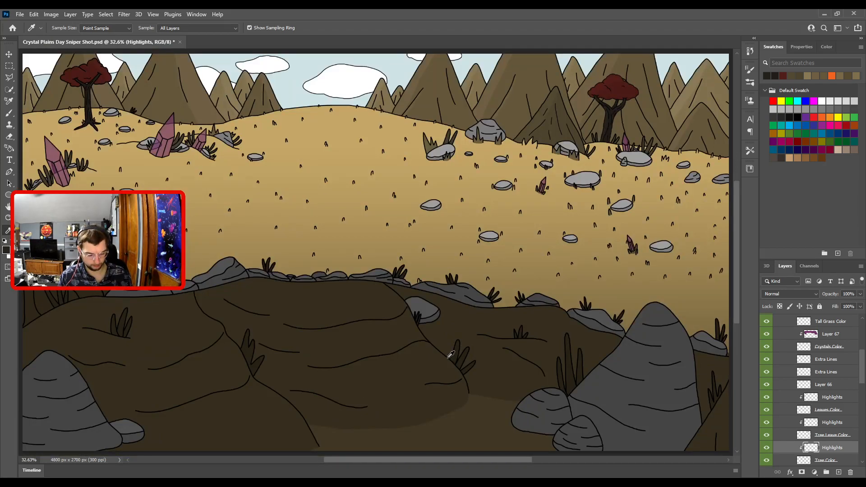
pyautogui.press('v')
pyautogui.hotkey('ctrl', '+')
pyautogui.moveTo(469, 303); pyautogui.dragTo(649, 445)
pyautogui.hotkey('ctrl', '+')
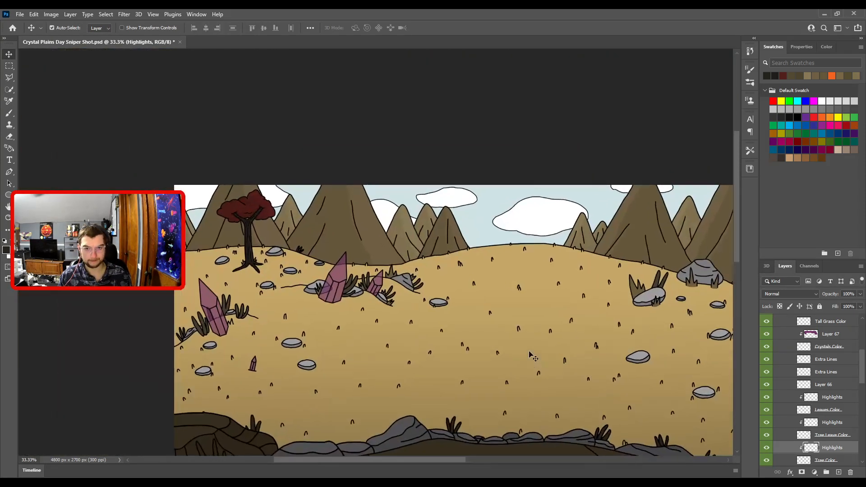
pyautogui.hotkey('ctrl', '+')
pyautogui.click(563, 260)
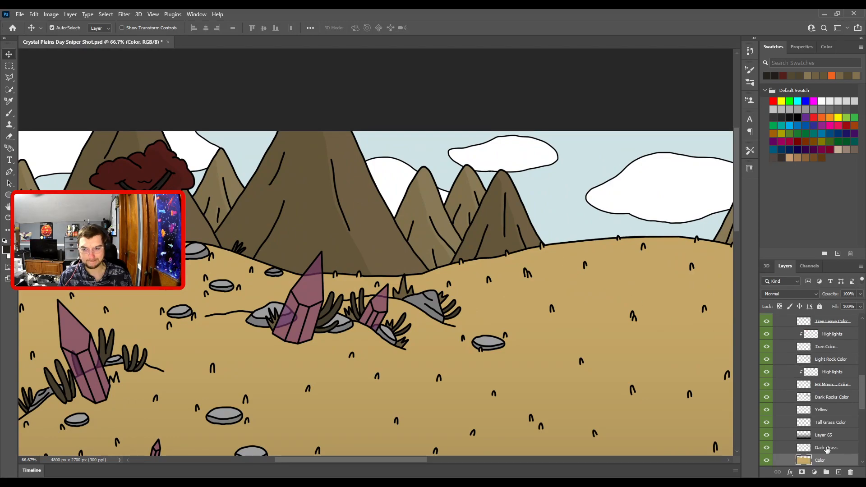
pyautogui.click(766, 434)
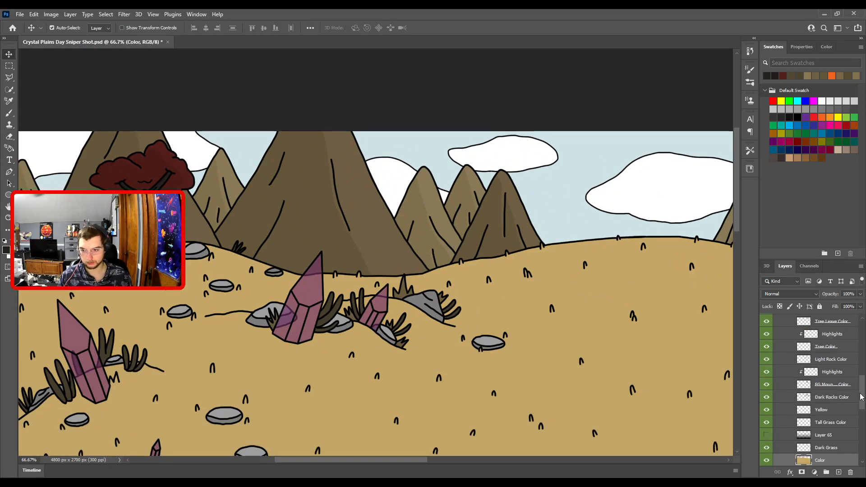
# - Show the Village Shots FINAL reference over the scene
pyautogui.moveTo(862, 397); pyautogui.dragTo(864, 321)
pyautogui.click(766, 333)
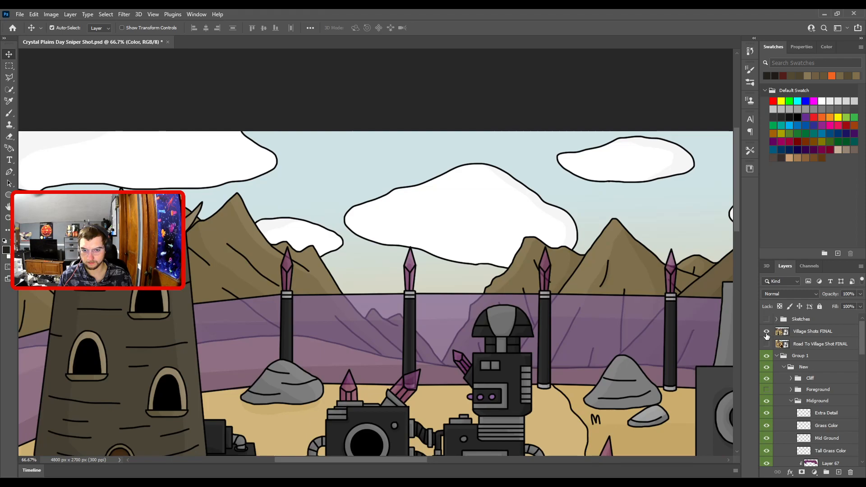
# - Sample the sand colour from the Village Shots FINAL reference artwork and hide that reference layer
pyautogui.moveTo(480, 377)
pyautogui.mouseDown()
pyautogui.moveTo(255, 229)
pyautogui.moveTo(132, 229)
pyautogui.mouseUp()
pyautogui.moveTo(447, 296); pyautogui.dragTo(231, 261)
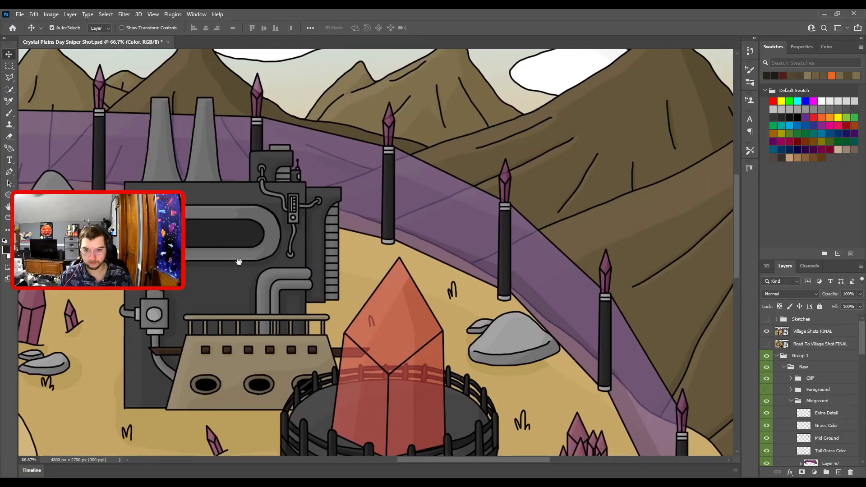
pyautogui.press('i')
pyautogui.click(374, 261)
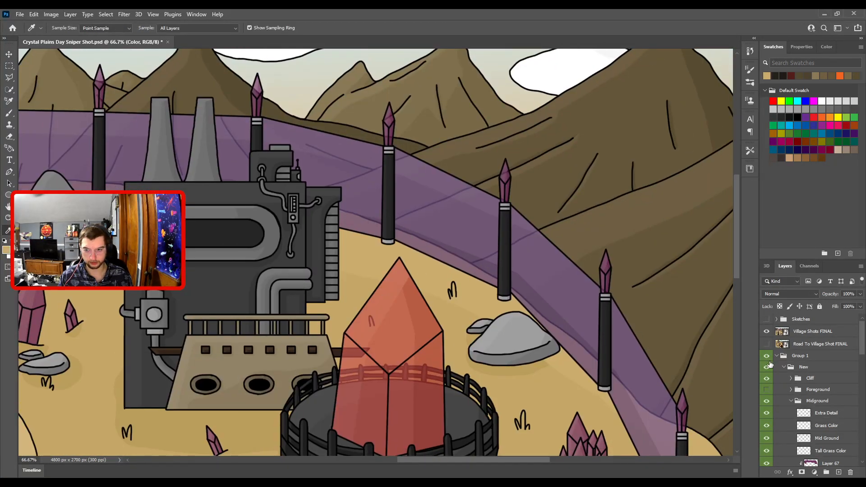
pyautogui.click(767, 333)
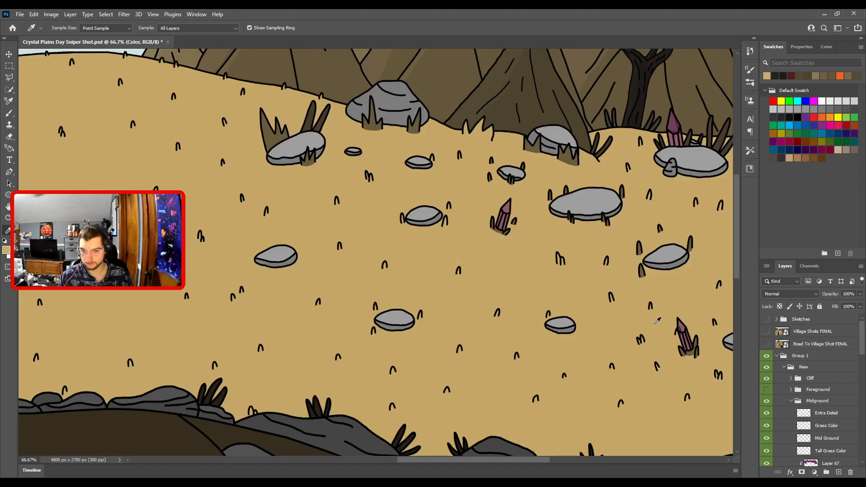
# - Show Layer 65 and add a new layer named Highlights, clipped to the midground's Color layer
pyautogui.moveTo(859, 345); pyautogui.dragTo(861, 449)
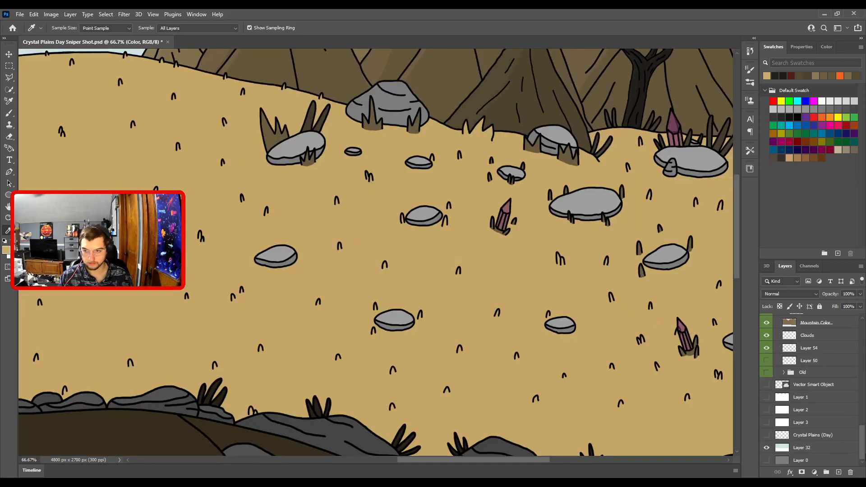
pyautogui.scroll(6, 776, 382)
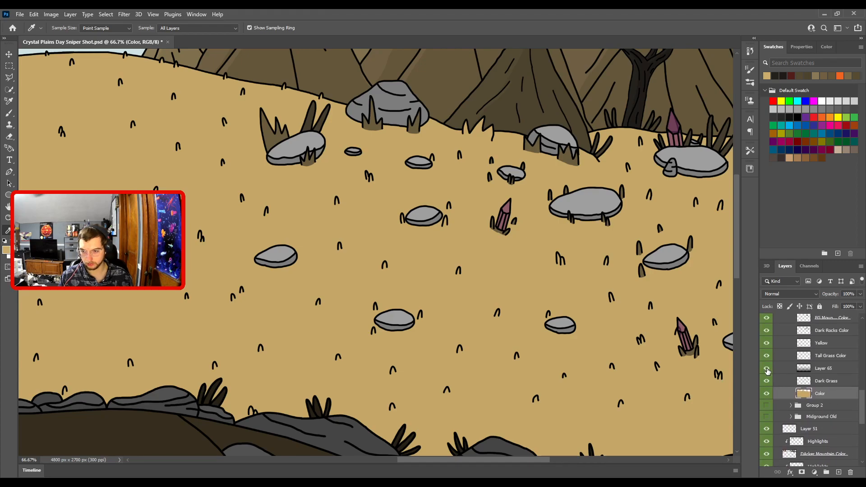
pyautogui.click(767, 369)
pyautogui.press('Return')
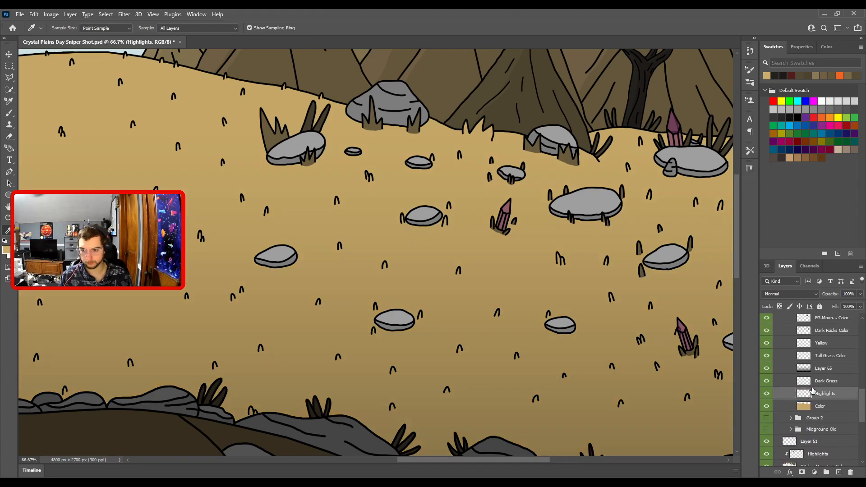
pyautogui.hotkey('ctrl', 'alt', 'g')
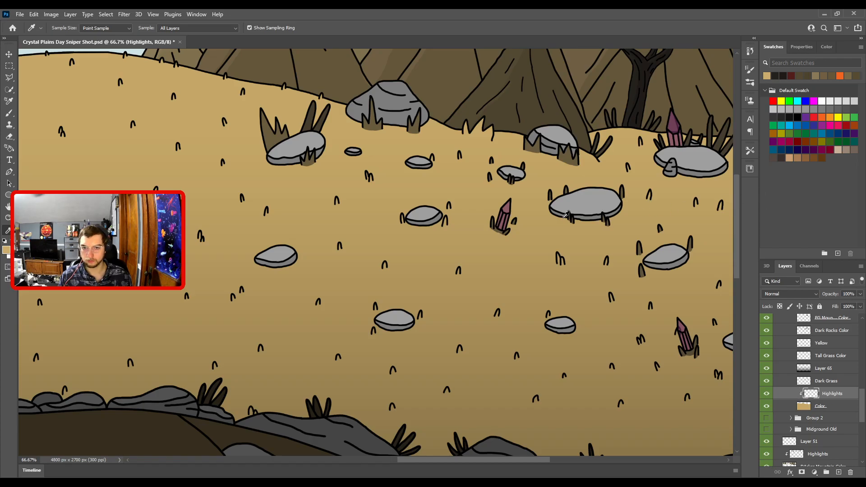
# - Paint lighter sand highlights along the upper part of the ground with a 250 px brush
pyautogui.hotkey('ctrl', '-')
pyautogui.hotkey('ctrl', '-')
pyautogui.moveTo(374, 261); pyautogui.dragTo(637, 301)
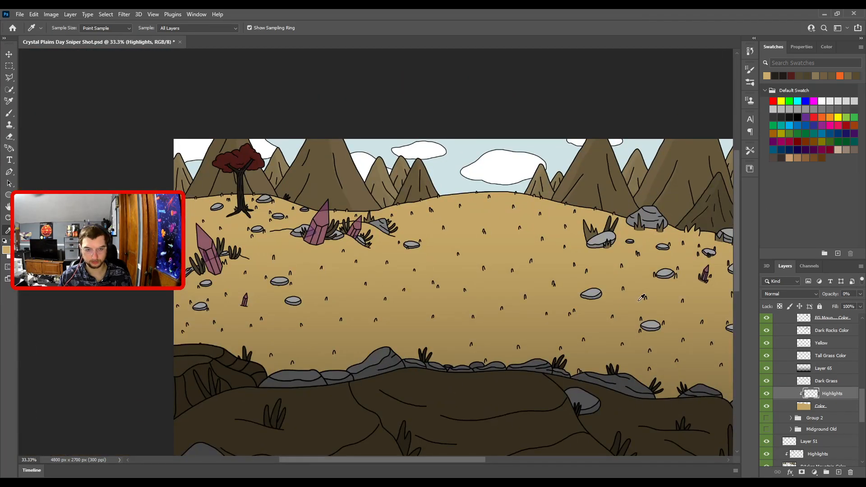
pyautogui.press('b')
pyautogui.hotkey('ctrl', '-')
pyautogui.press(']')
pyautogui.press(']')
pyautogui.press(']')
pyautogui.press(']')
pyautogui.press(']')
pyautogui.press(']')
pyautogui.press(']')
pyautogui.press(']')
pyautogui.press(']')
pyautogui.press(']')
pyautogui.press(']')
pyautogui.press(']')
pyautogui.press(']')
pyautogui.press(']')
pyautogui.press(']')
pyautogui.press(']')
pyautogui.press(']')
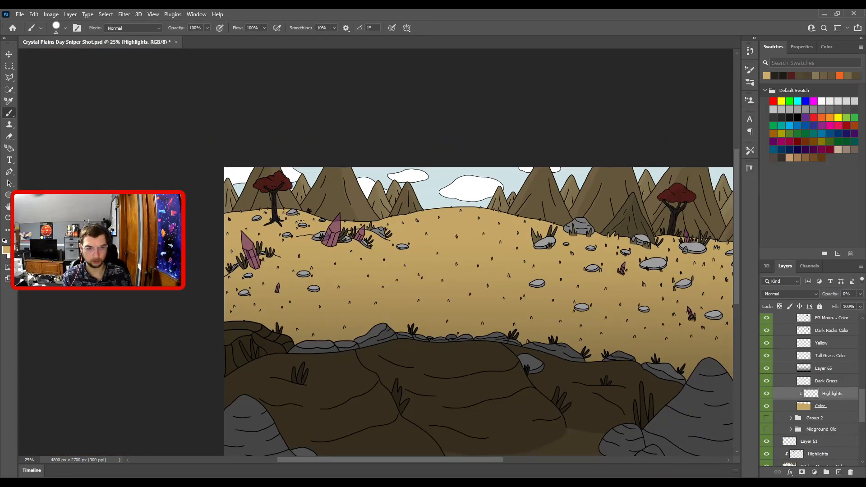
pyautogui.press('[')
pyautogui.press('[')
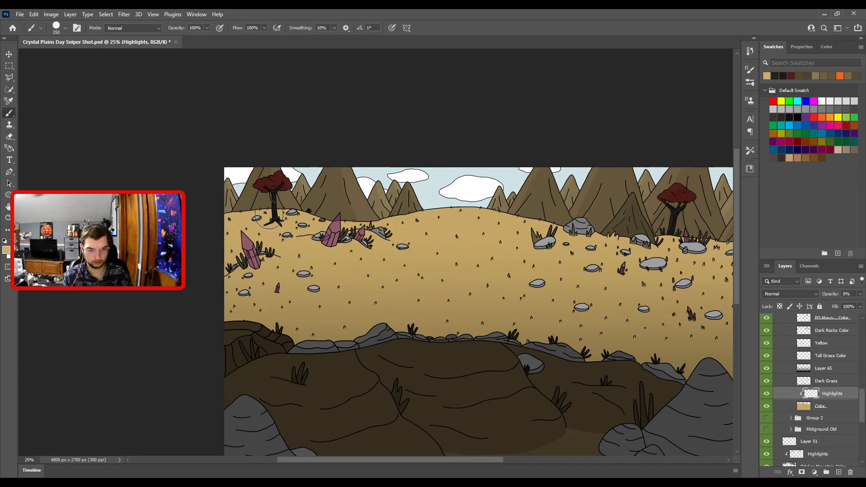
pyautogui.moveTo(383, 224)
pyautogui.mouseDown()
pyautogui.moveTo(473, 201)
pyautogui.moveTo(378, 207)
pyautogui.mouseUp()
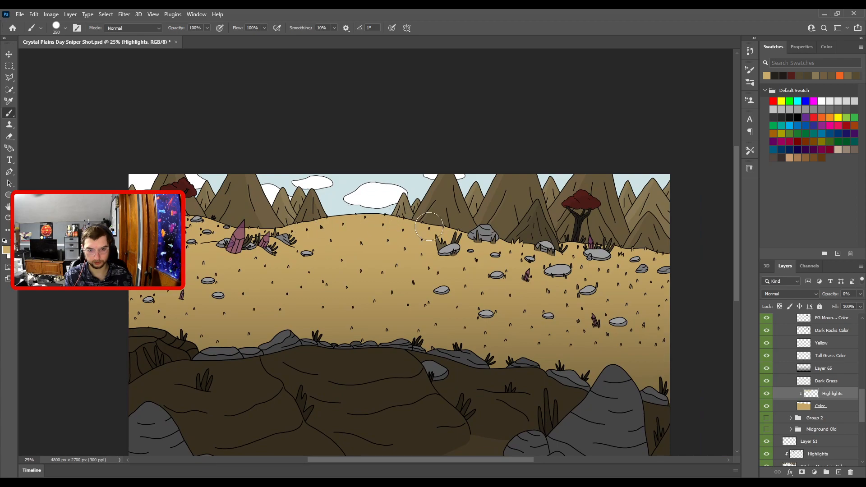
# - Compare the ground with and without its Highlights layer, leaving that layer hidden
pyautogui.hotkey('ctrl', '+')
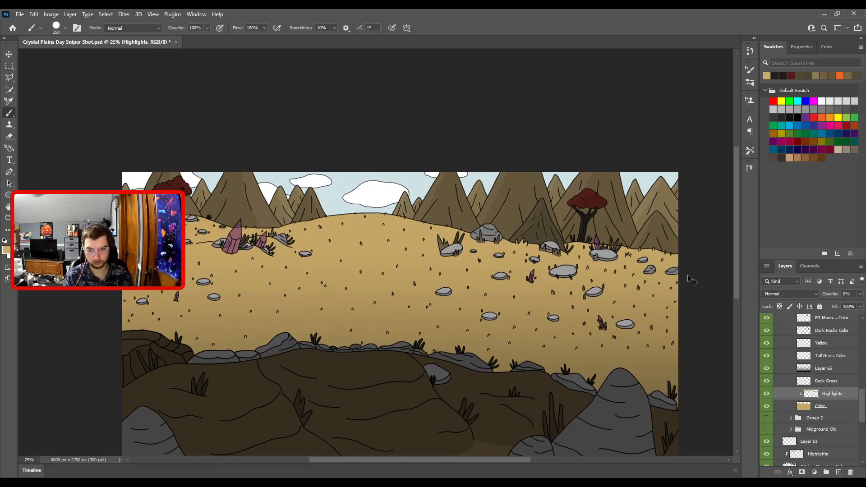
pyautogui.hotkey('ctrl', '+')
pyautogui.moveTo(507, 221); pyautogui.dragTo(577, 268)
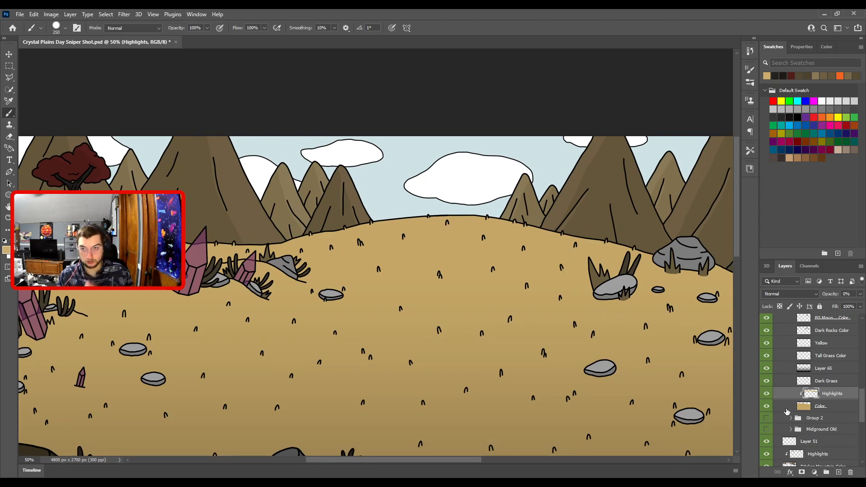
pyautogui.click(767, 394)
pyautogui.click(767, 395)
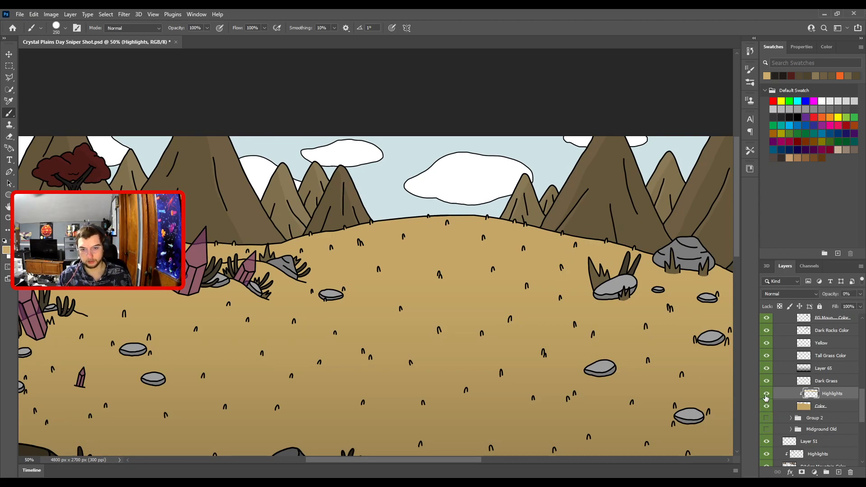
pyautogui.click(766, 395)
pyautogui.hotkey('ctrl', '0')
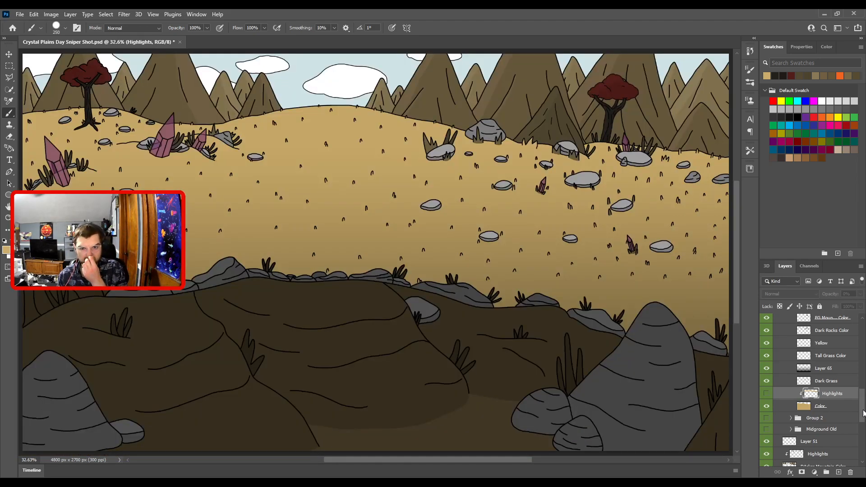
# - Show the Village Shots FINAL reference, sample the greys of the rock beside the red crystal, and hide the reference again
pyautogui.press('v')
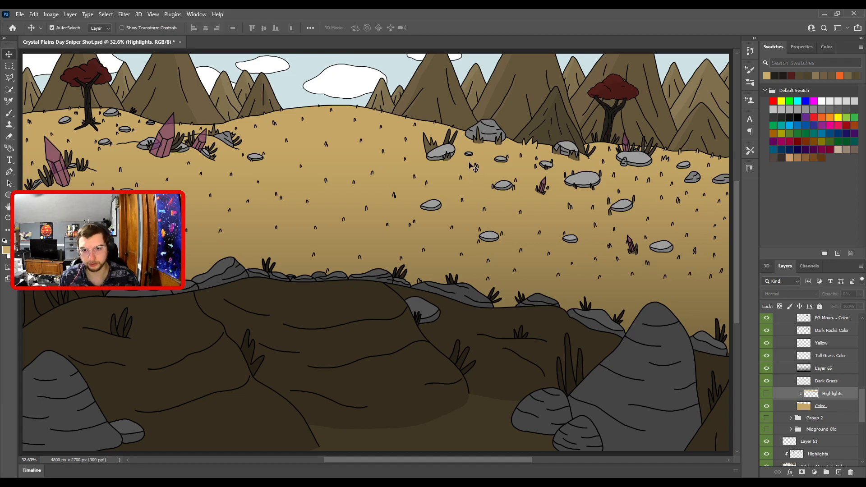
pyautogui.click(483, 131)
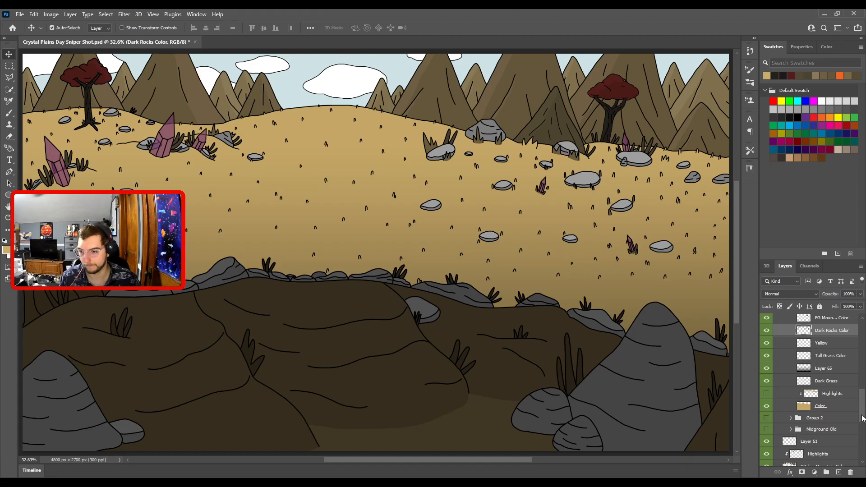
pyautogui.scroll(5, 863, 418)
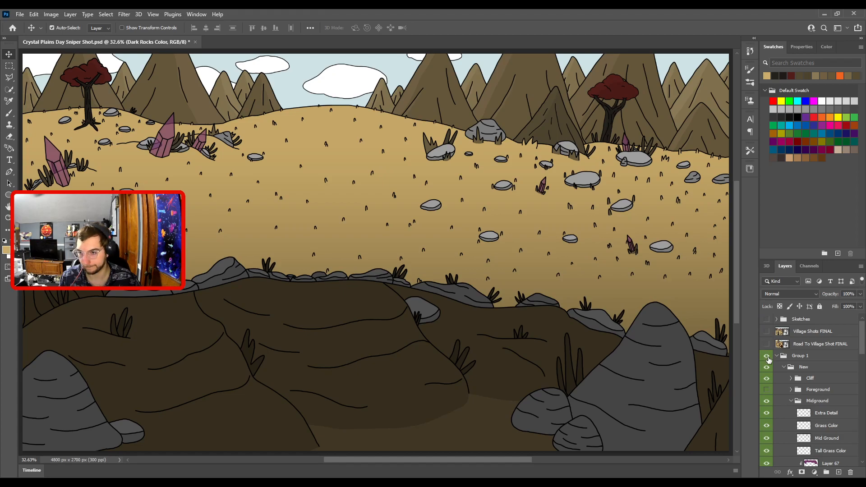
pyautogui.click(765, 332)
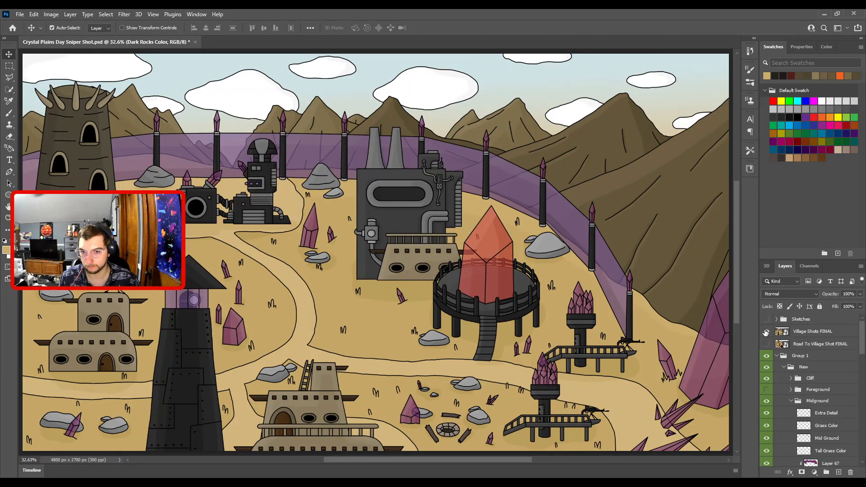
pyautogui.press('i')
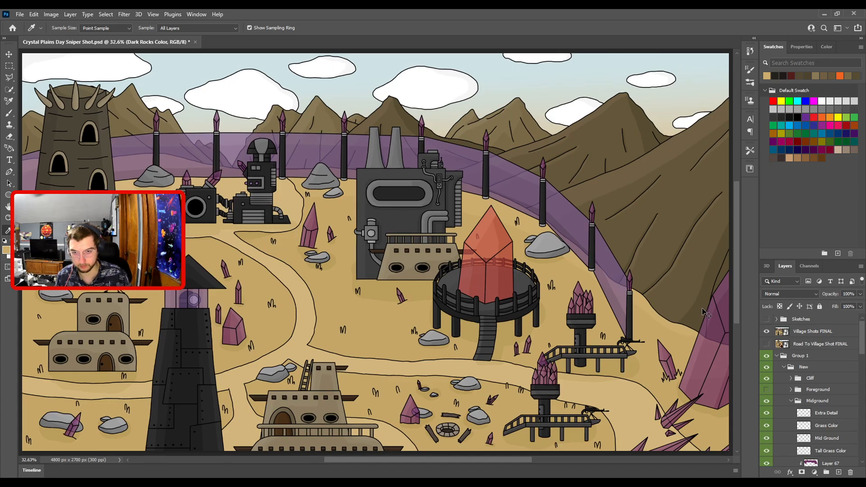
pyautogui.scroll(1, 712, 318)
pyautogui.click(542, 241)
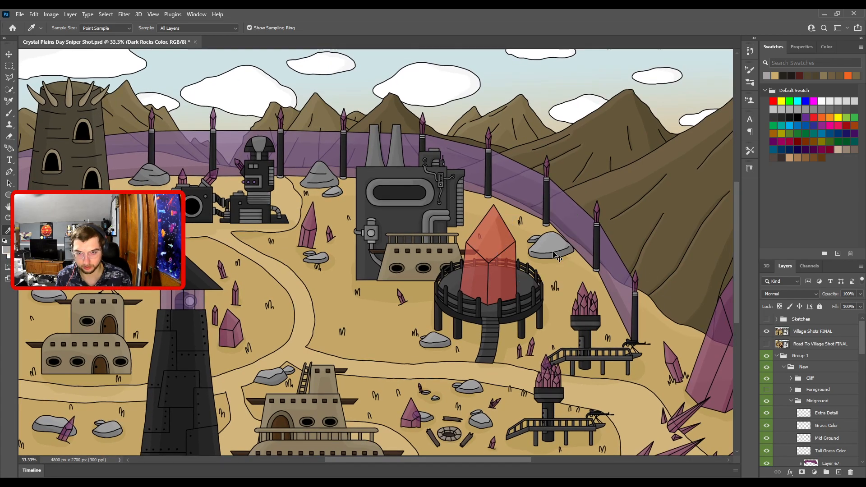
pyautogui.scroll(3, 554, 253)
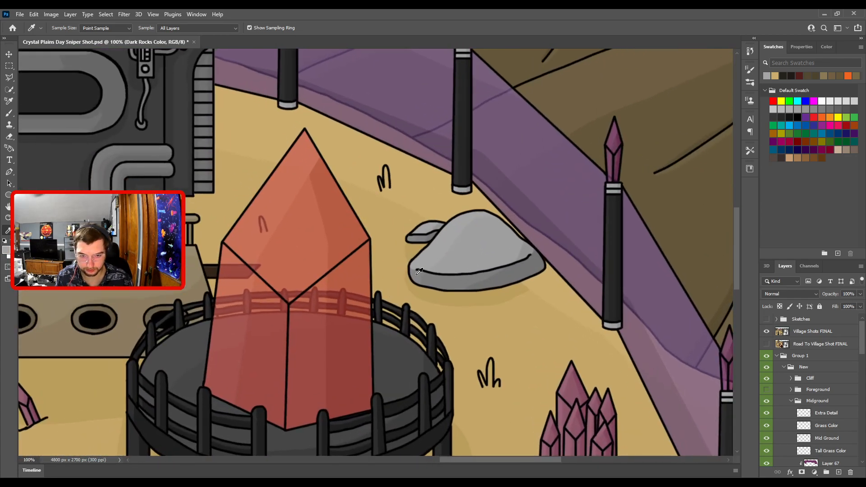
pyautogui.scroll(-2, 419, 273)
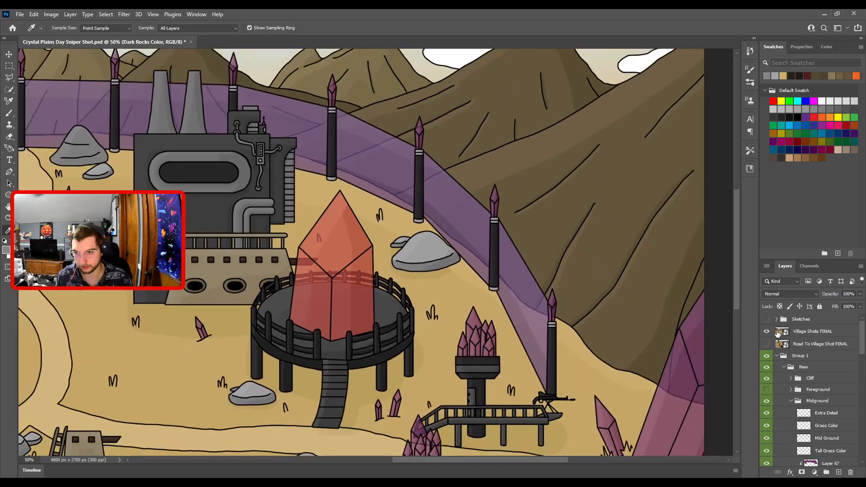
pyautogui.click(767, 333)
# - Add a new layer named Highlights, clipped to the colour layer of the light rocks near the tree
pyautogui.hotkey('ctrl', '+')
pyautogui.moveTo(422, 199); pyautogui.dragTo(621, 379)
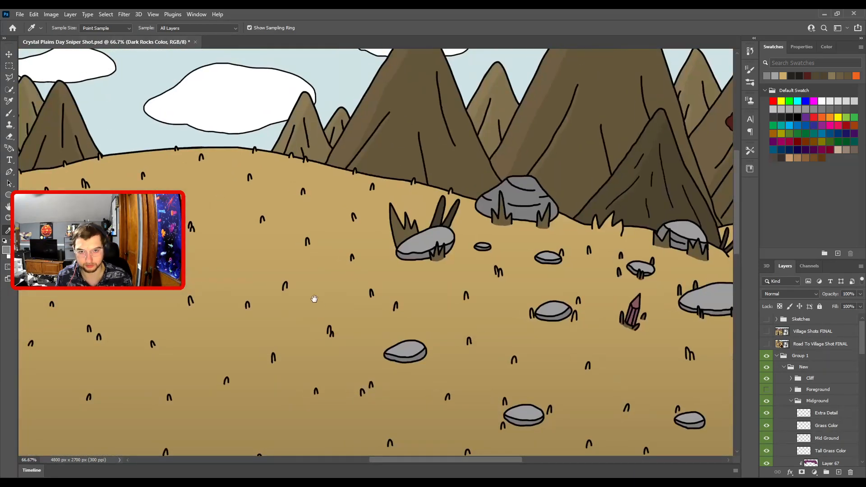
pyautogui.moveTo(316, 299); pyautogui.dragTo(789, 311)
pyautogui.scroll(4, 494, 289)
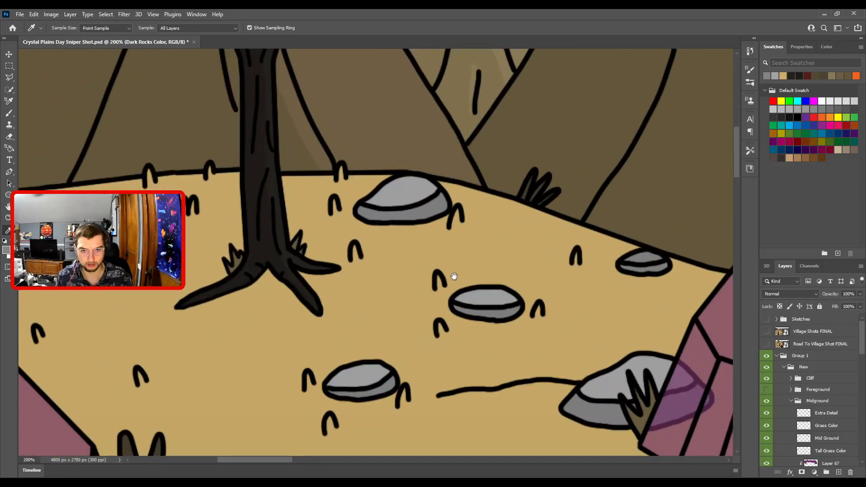
pyautogui.moveTo(454, 276); pyautogui.dragTo(456, 328)
pyautogui.press('v')
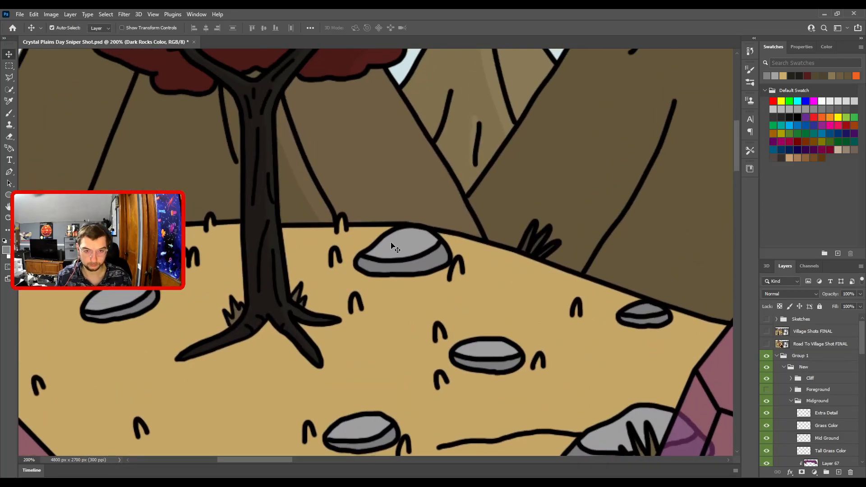
pyautogui.click(409, 253)
pyautogui.hotkey('ctrl', 'v')
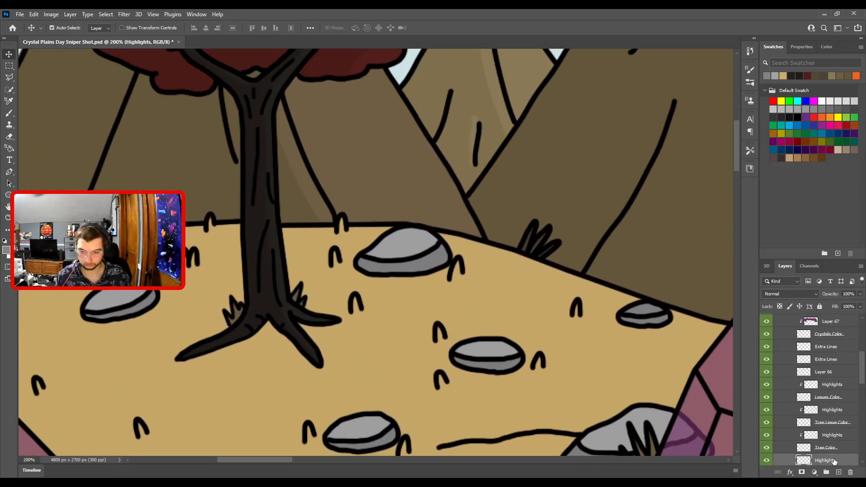
pyautogui.hotkey('ctrl', 'alt', 'g')
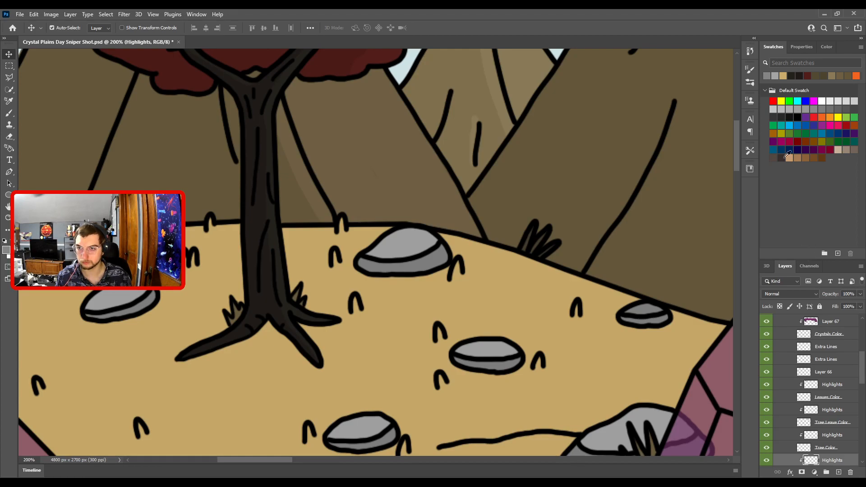
# - Paint highlights on the light rocks around the tree with the sampled light grey, using a 30 px brush
pyautogui.click(775, 75)
pyautogui.press('b')
pyautogui.hotkey('ctrl', '-')
pyautogui.moveTo(433, 265); pyautogui.dragTo(370, 250)
pyautogui.press('[')
pyautogui.press('[')
pyautogui.press('[')
pyautogui.press('[')
pyautogui.press('[')
pyautogui.press('[')
pyautogui.press('[')
pyautogui.press('[')
pyautogui.press('[')
pyautogui.press('[')
pyautogui.press('[')
pyautogui.press('[')
pyautogui.press('[')
pyautogui.press('[')
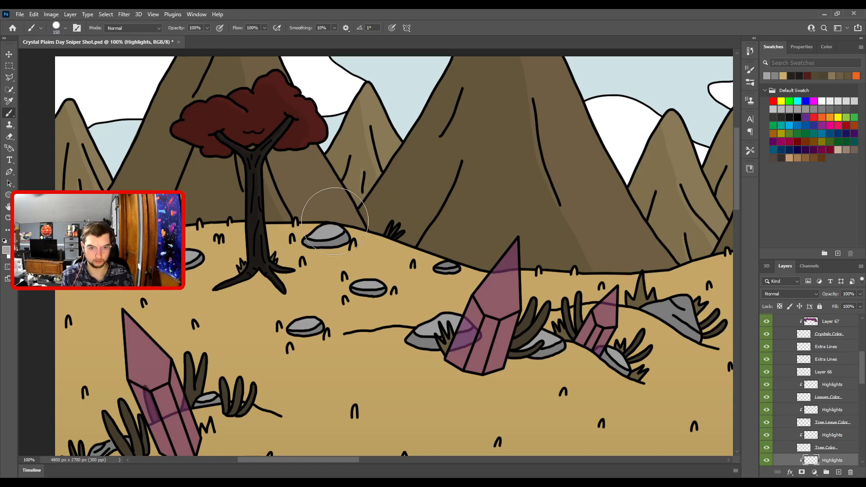
pyautogui.hotkey('ctrl', '+')
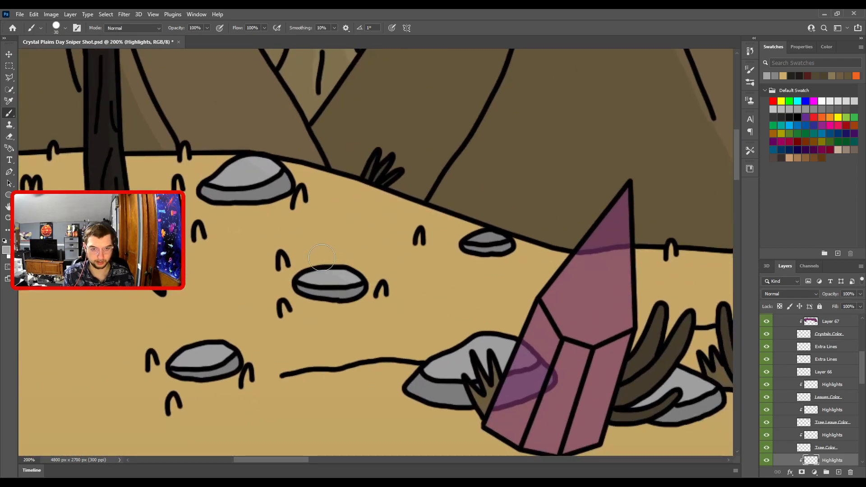
pyautogui.moveTo(448, 306); pyautogui.dragTo(315, 240)
pyautogui.moveTo(424, 271); pyautogui.dragTo(397, 303)
# - Touch up the upper face of the small rock left of the large crystal on the Light Rock Color layer with a smaller brush
pyautogui.press('v')
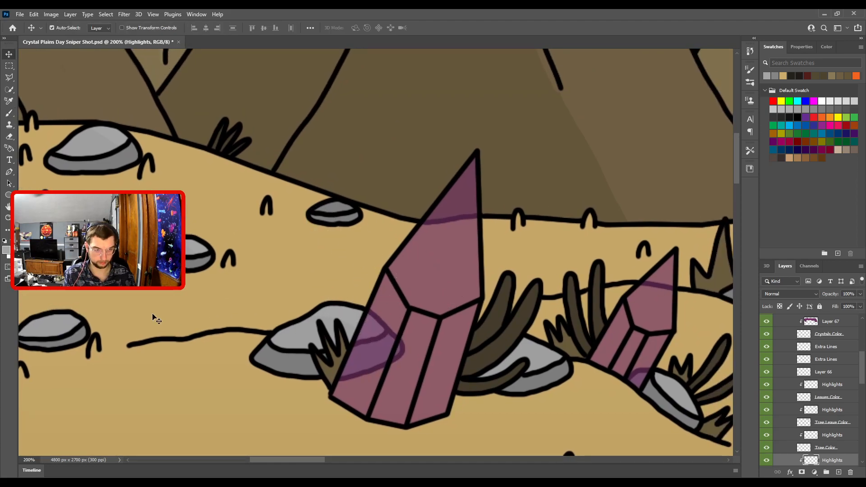
pyautogui.click(303, 345)
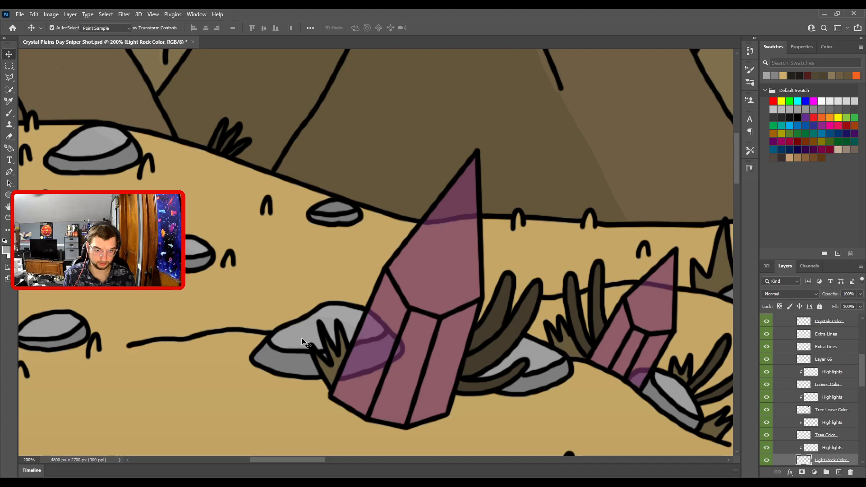
pyautogui.press('b')
pyautogui.press('[')
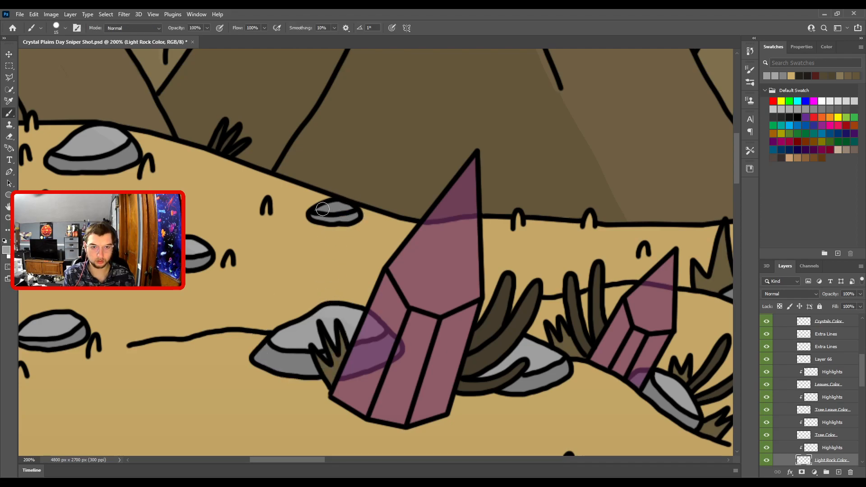
pyautogui.moveTo(319, 209); pyautogui.dragTo(336, 208)
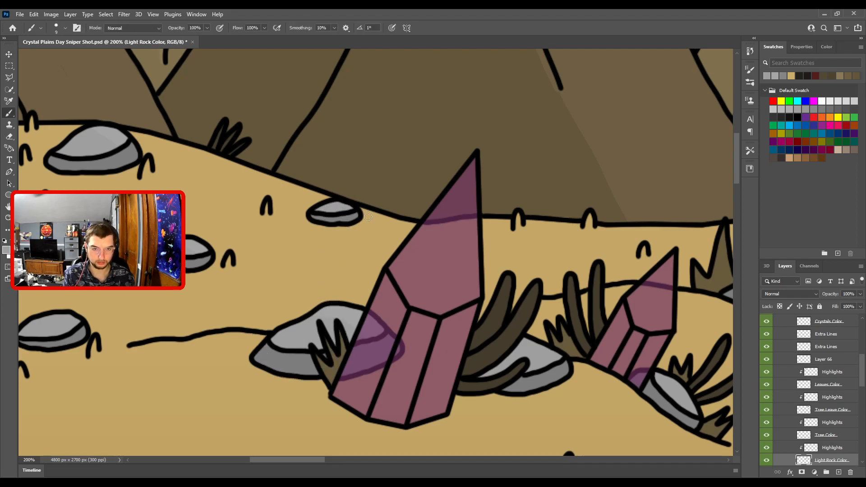
pyautogui.press('v')
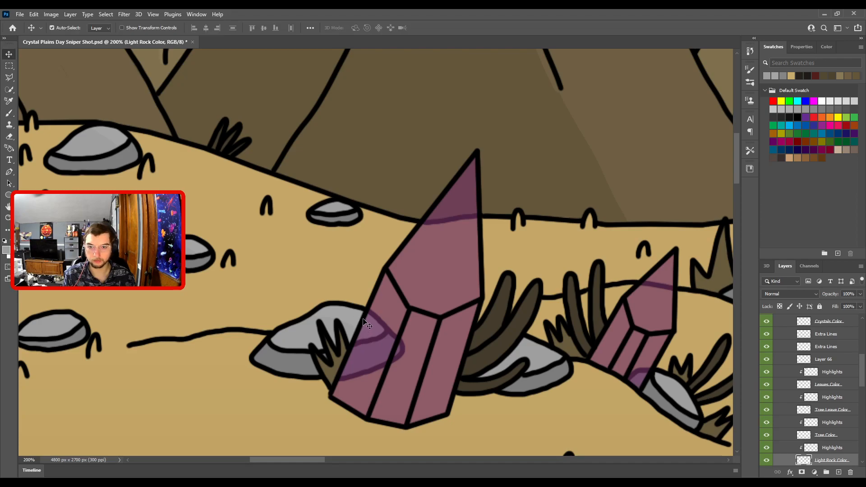
# - Return to the light rocks' Highlights layer and paint highlights on the rocks around the two crystals with a 25 px brush
pyautogui.click(353, 319)
pyautogui.press('i')
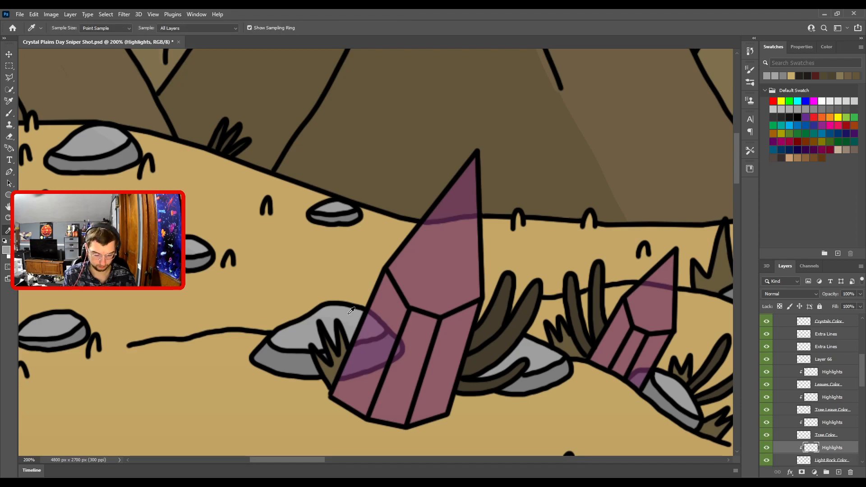
pyautogui.press('b')
pyautogui.moveTo(369, 325); pyautogui.dragTo(162, 295)
pyautogui.press(']')
pyautogui.press(']')
pyautogui.press(']')
pyautogui.press(']')
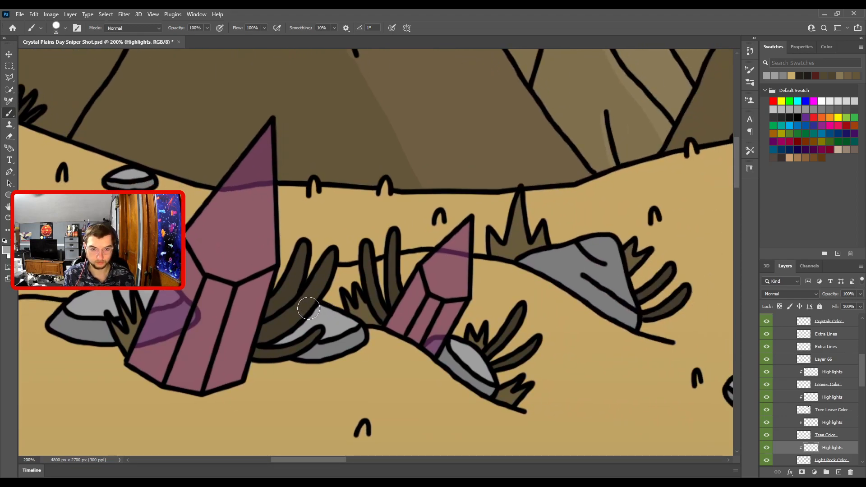
pyautogui.moveTo(465, 318); pyautogui.dragTo(350, 256)
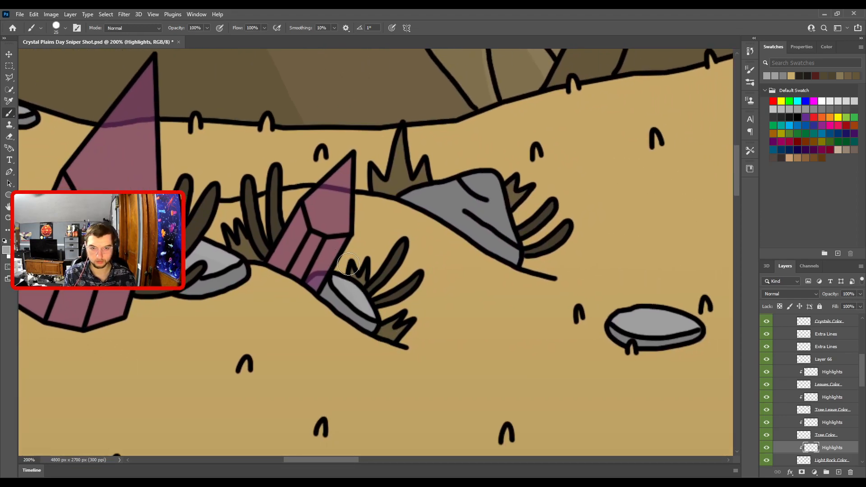
pyautogui.moveTo(481, 236); pyautogui.dragTo(360, 267)
pyautogui.moveTo(436, 291); pyautogui.dragTo(295, 224)
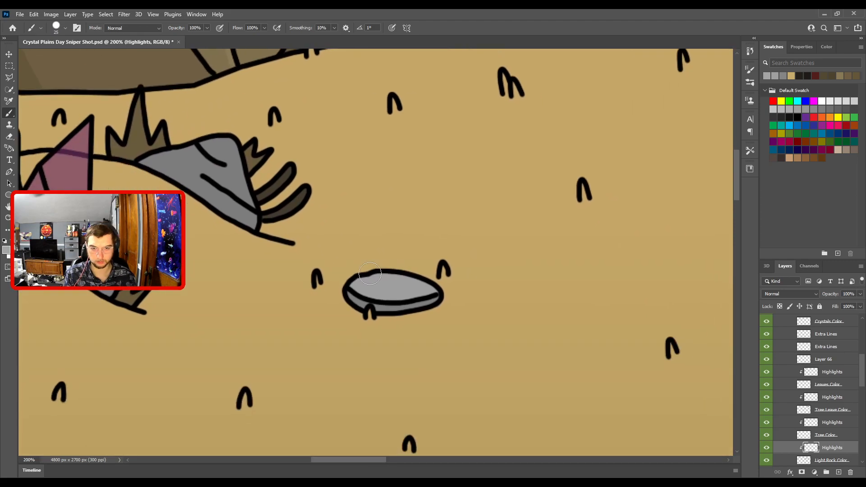
# - Paint light grey highlights on the oval rocks scattered over the ground below the crystals and beneath the tree
pyautogui.hotkey('ctrl', '-')
pyautogui.hotkey('ctrl', '-')
pyautogui.moveTo(336, 310); pyautogui.dragTo(545, 232)
pyautogui.hotkey('ctrl', '+')
pyautogui.hotkey('ctrl', '+')
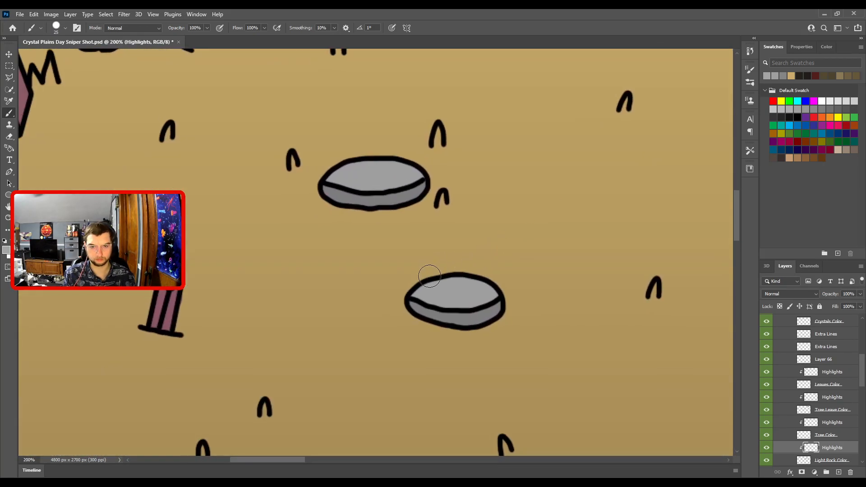
pyautogui.moveTo(430, 229); pyautogui.dragTo(529, 360)
pyautogui.moveTo(253, 180); pyautogui.dragTo(465, 185)
pyautogui.moveTo(404, 249); pyautogui.dragTo(552, 200)
pyautogui.moveTo(509, 334)
pyautogui.mouseDown()
pyautogui.moveTo(534, 208)
pyautogui.moveTo(457, 371)
pyautogui.moveTo(442, 432)
pyautogui.mouseUp()
pyautogui.hotkey('ctrl', '-')
pyautogui.hotkey('ctrl', '+')
pyautogui.moveTo(544, 321); pyautogui.dragTo(308, 240)
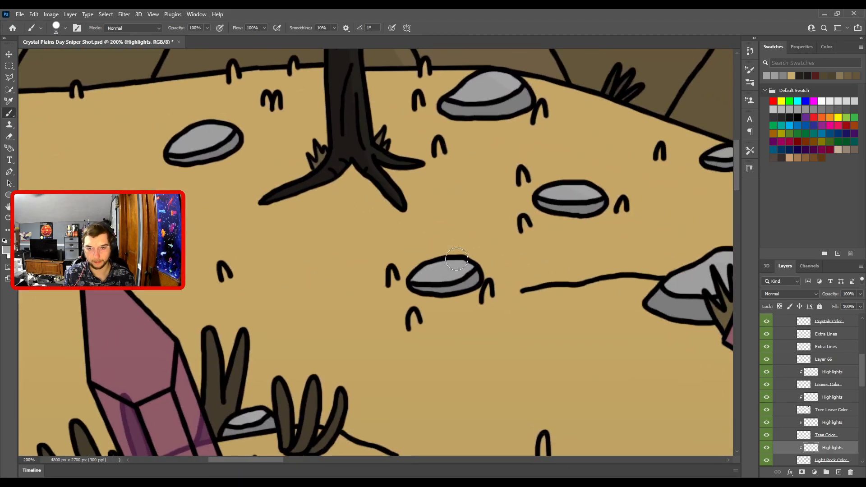
pyautogui.moveTo(519, 259); pyautogui.dragTo(447, 347)
pyautogui.moveTo(366, 247)
pyautogui.mouseDown()
pyautogui.moveTo(566, 271)
pyautogui.moveTo(336, 216)
pyautogui.mouseUp()
# - Check the light rocks between the tree and the crystals for missing highlights
pyautogui.hotkey('ctrl', '-')
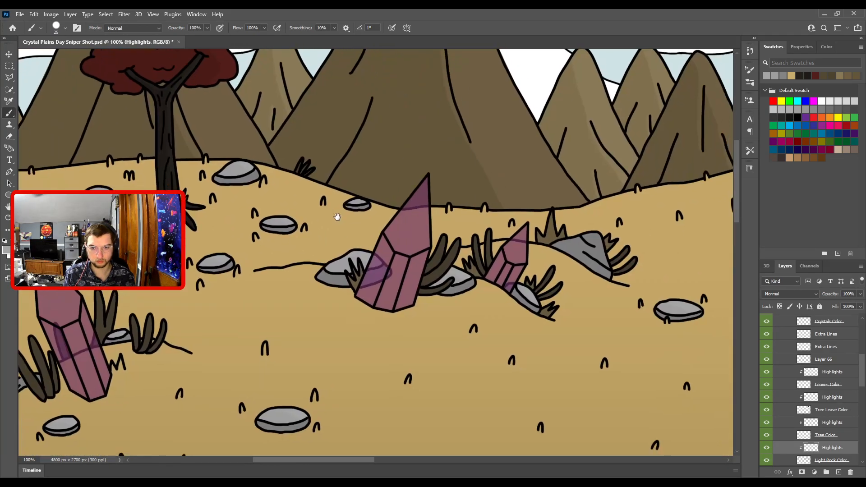
pyautogui.hotkey('ctrl', '+')
pyautogui.moveTo(432, 227); pyautogui.dragTo(520, 321)
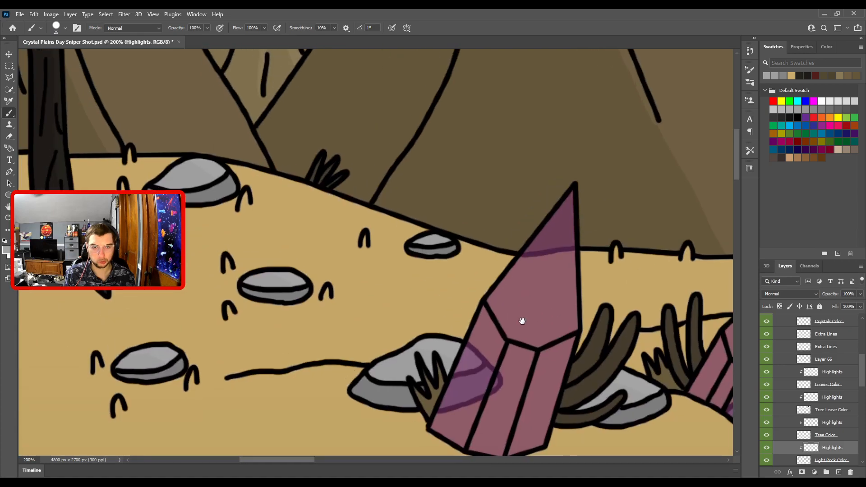
pyautogui.hotkey('ctrl', '-')
pyautogui.moveTo(603, 269); pyautogui.dragTo(395, 209)
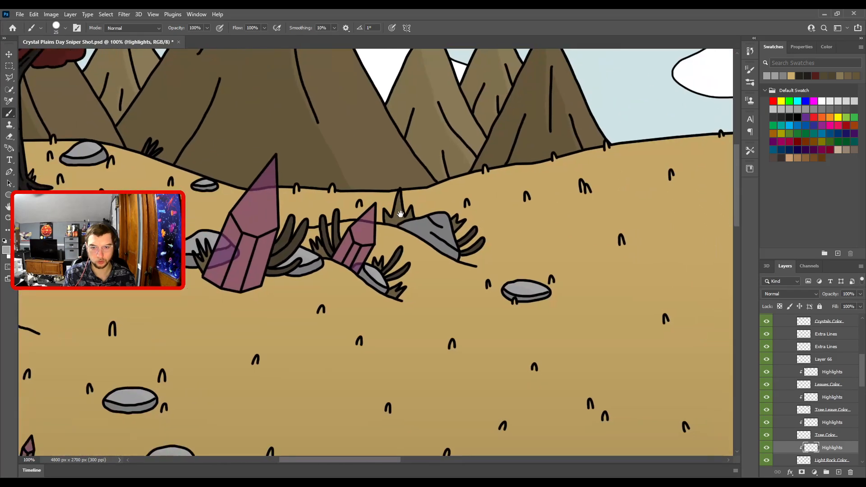
pyautogui.hotkey('ctrl', '+')
pyautogui.hotkey('ctrl', '-')
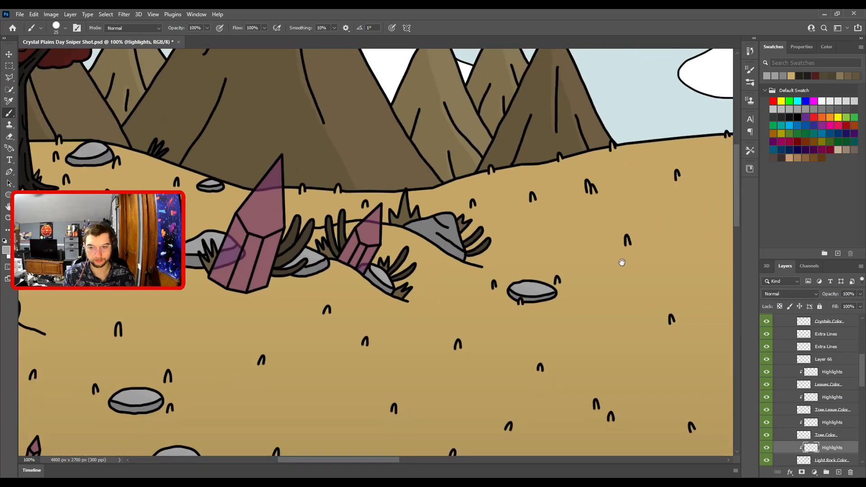
# - Paint a highlight on the upper face of the large slanted rock among the grass beside the grey boulder
pyautogui.moveTo(622, 261); pyautogui.dragTo(449, 269)
pyautogui.moveTo(594, 253); pyautogui.dragTo(384, 261)
pyautogui.moveTo(506, 241); pyautogui.dragTo(313, 299)
pyautogui.moveTo(562, 249); pyautogui.dragTo(399, 241)
pyautogui.hotkey('ctrl', '+')
pyautogui.moveTo(448, 277); pyautogui.dragTo(472, 243)
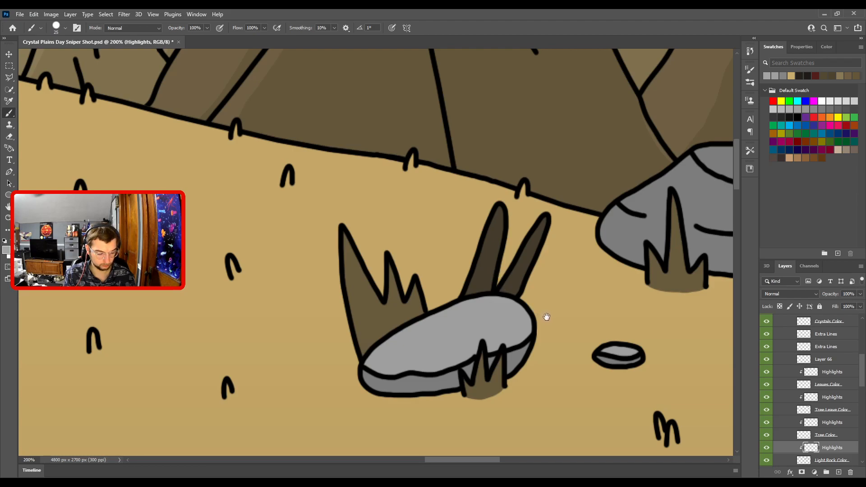
pyautogui.moveTo(545, 313); pyautogui.dragTo(502, 271)
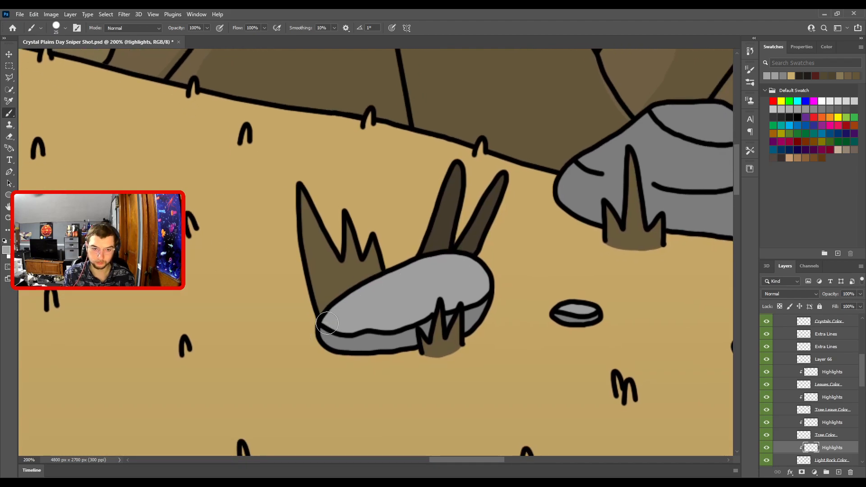
pyautogui.moveTo(401, 272); pyautogui.dragTo(205, 320)
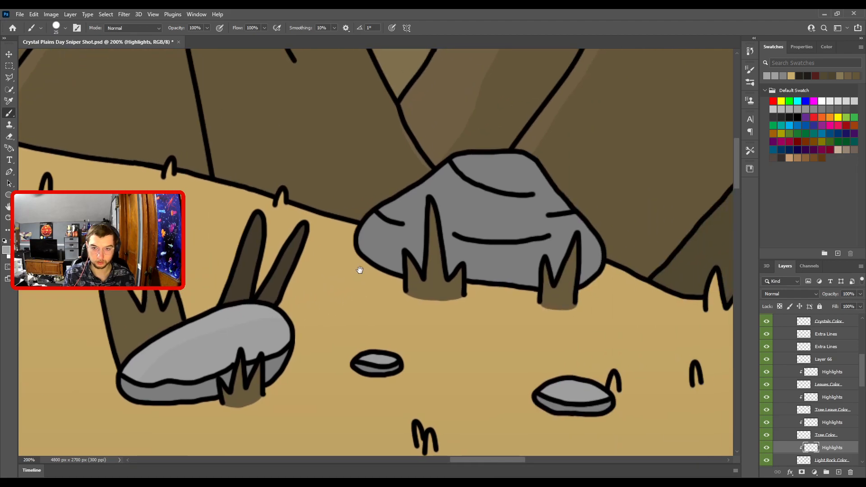
# - Paint highlights on the oval rocks below the boulder, the half-buried rock at the mountain's foot and the large flat rock
pyautogui.hotkey('ctrl', '-')
pyautogui.moveTo(497, 315); pyautogui.dragTo(401, 236)
pyautogui.hotkey('ctrl', '+')
pyautogui.moveTo(381, 293); pyautogui.dragTo(452, 203)
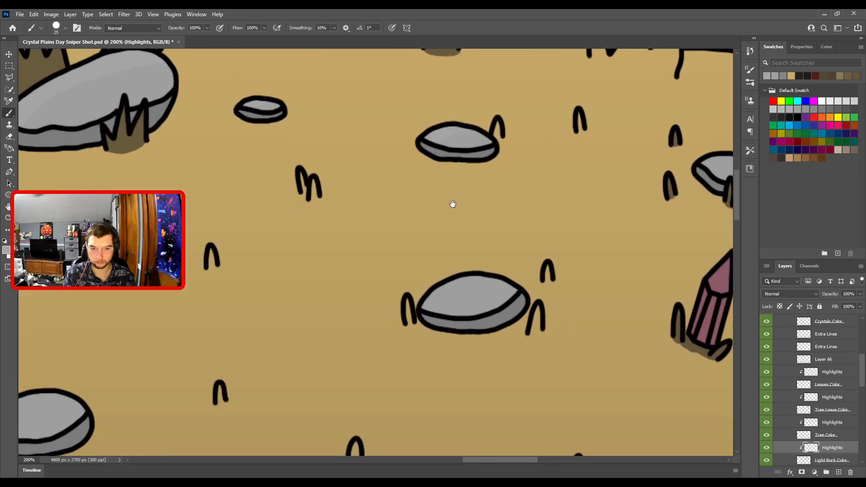
pyautogui.moveTo(559, 238); pyautogui.dragTo(339, 265)
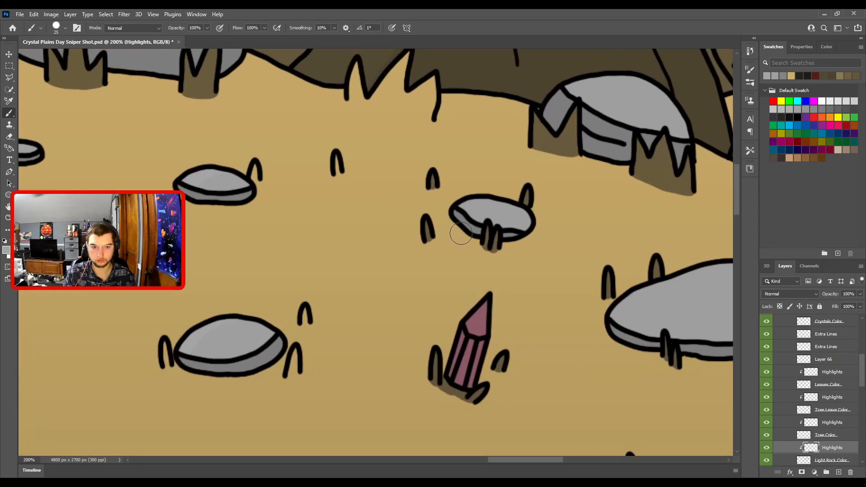
pyautogui.moveTo(461, 229); pyautogui.dragTo(420, 299)
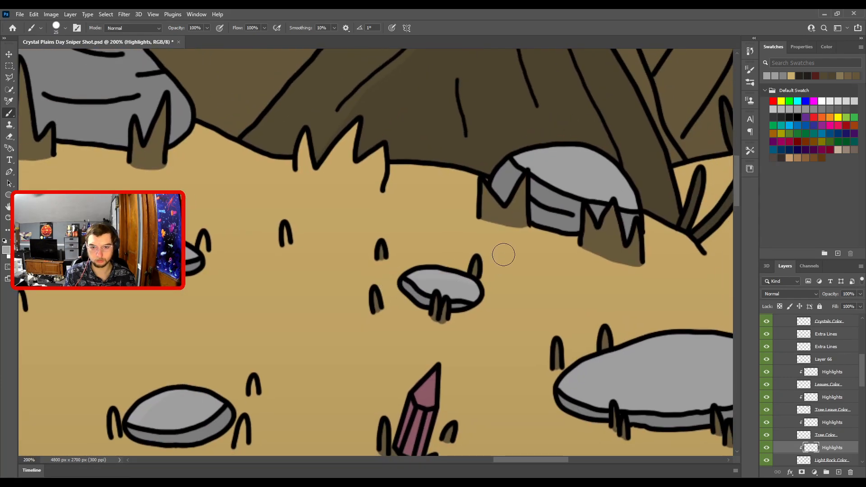
pyautogui.moveTo(635, 344); pyautogui.dragTo(506, 259)
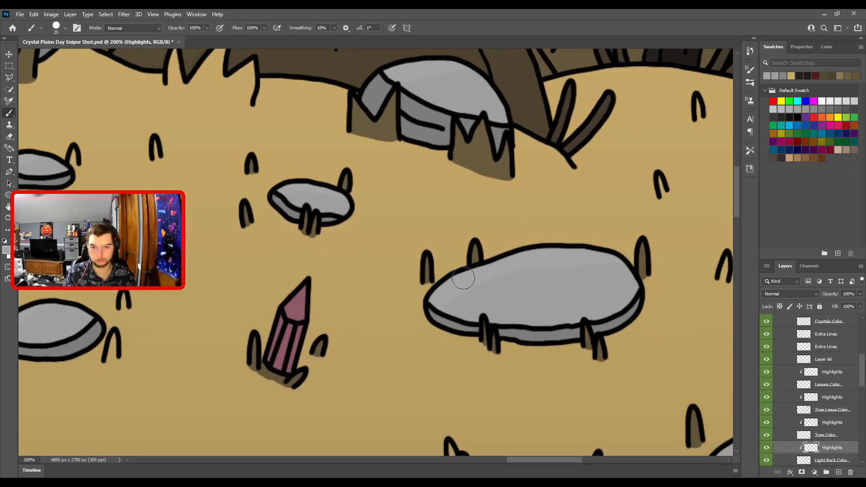
# - Paint highlights on the flat rock in front of the crystal by the second tree and on the small rock farther right
pyautogui.hotkey('ctrl', '-')
pyautogui.moveTo(642, 205); pyautogui.dragTo(508, 269)
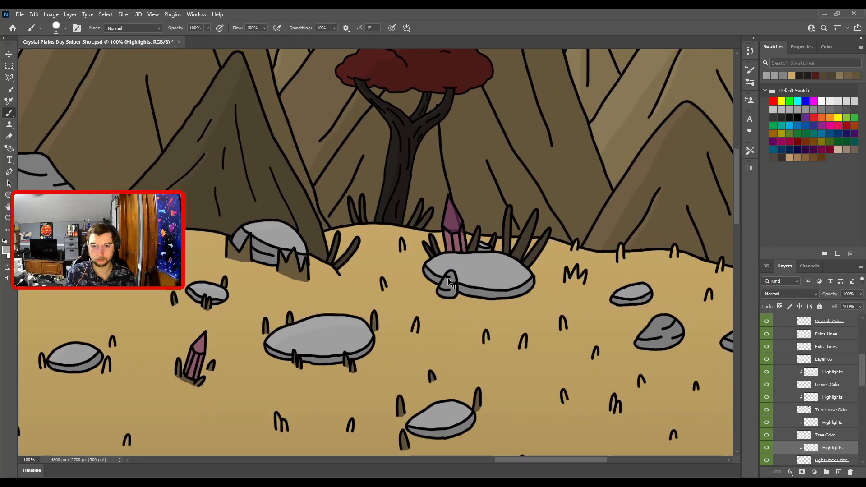
pyautogui.hotkey('ctrl', '+')
pyautogui.moveTo(602, 267); pyautogui.dragTo(480, 272)
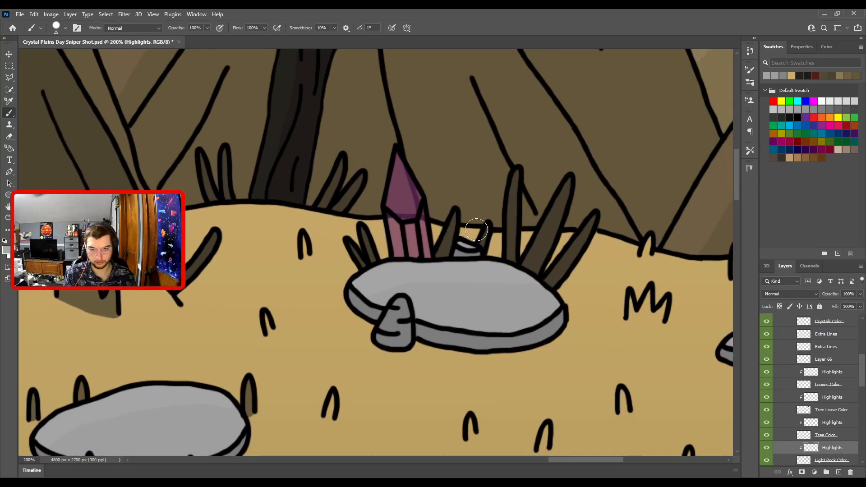
pyautogui.hotkey('ctrl', '-')
pyautogui.moveTo(614, 247); pyautogui.dragTo(430, 195)
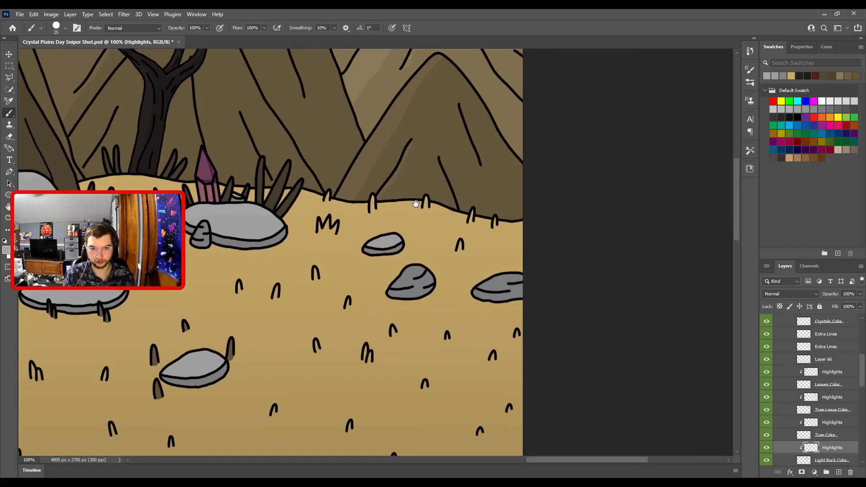
pyautogui.hotkey('ctrl', '+')
pyautogui.moveTo(476, 251); pyautogui.dragTo(413, 193)
# - Paint highlights on the rock between the grass tufts and on the oval rocks either side of the small leaning crystal
pyautogui.moveTo(518, 211); pyautogui.dragTo(692, 201)
pyautogui.moveTo(266, 302); pyautogui.dragTo(518, 216)
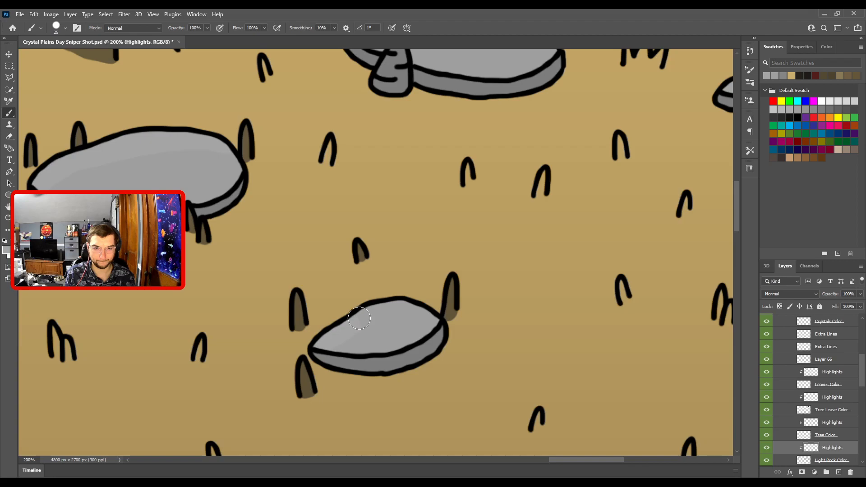
pyautogui.hotkey('ctrl', '-')
pyautogui.moveTo(410, 333); pyautogui.dragTo(342, 207)
pyautogui.hotkey('ctrl', '+')
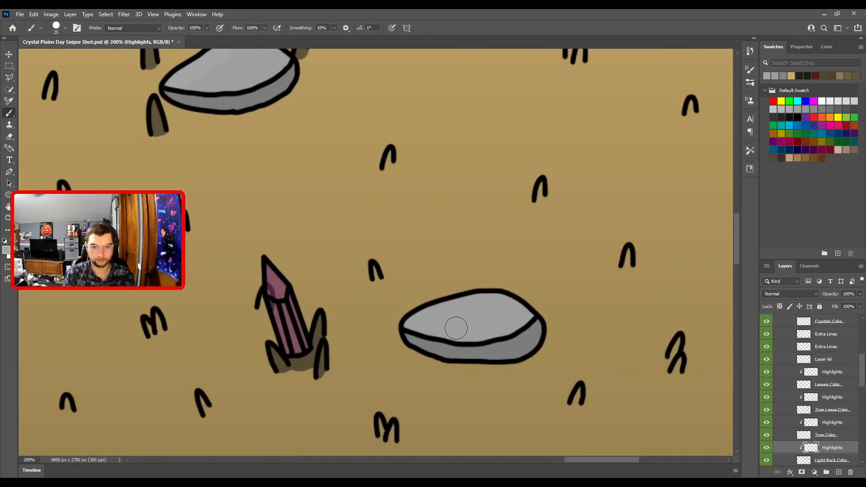
pyautogui.moveTo(289, 205); pyautogui.dragTo(623, 272)
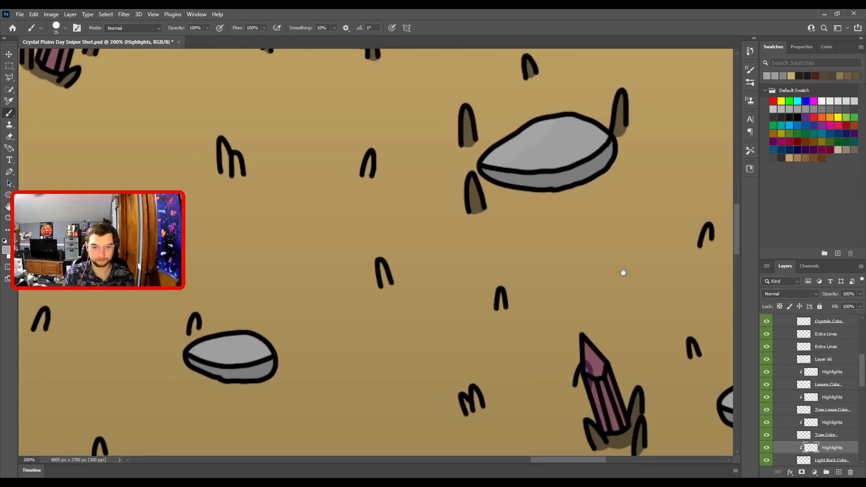
pyautogui.moveTo(204, 341); pyautogui.dragTo(271, 255)
pyautogui.hotkey('ctrl', '-')
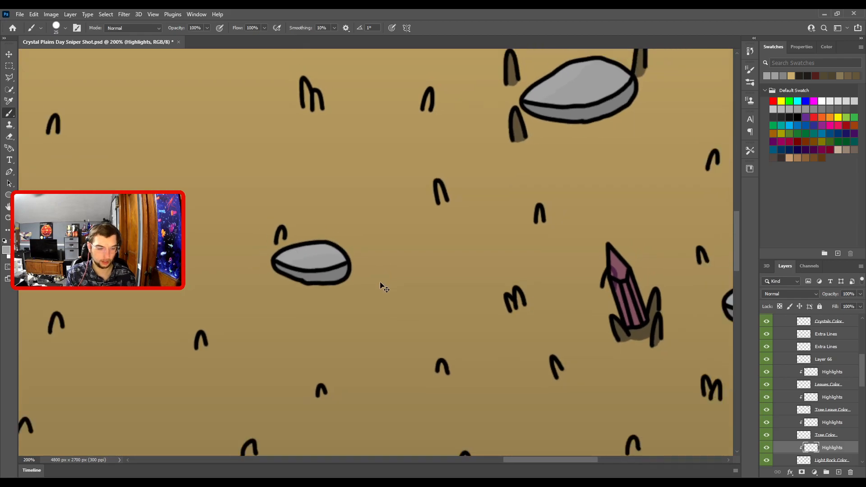
# - Paint highlights on the two remaining oval rocks in the lower middle of the plain
pyautogui.moveTo(341, 258); pyautogui.dragTo(399, 276)
pyautogui.moveTo(309, 284); pyautogui.dragTo(481, 265)
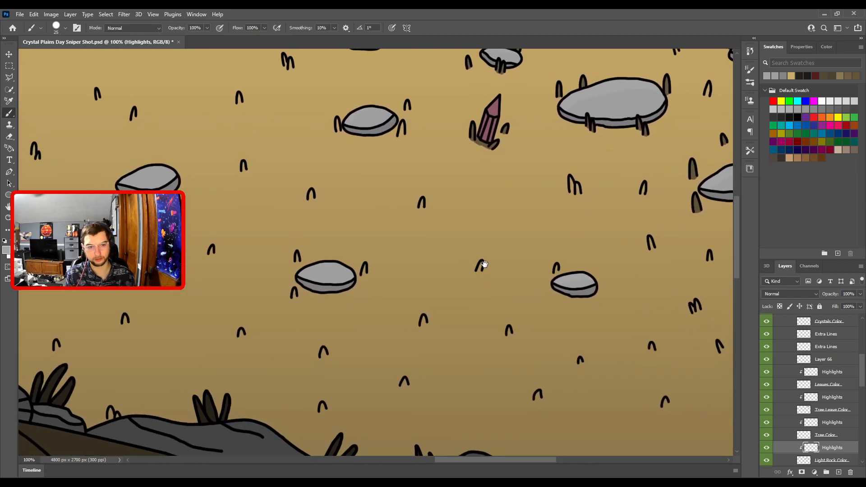
pyautogui.hotkey('ctrl', '+')
pyautogui.moveTo(344, 251); pyautogui.dragTo(476, 261)
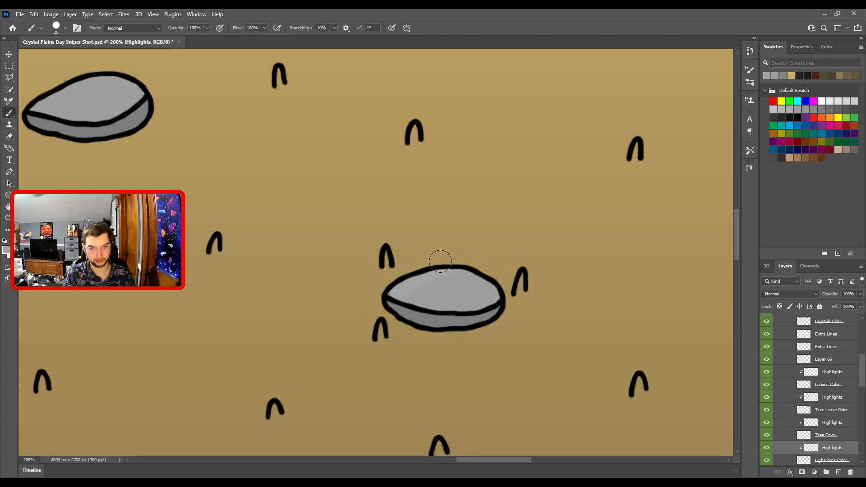
pyautogui.hotkey('ctrl', '-')
pyautogui.moveTo(324, 269); pyautogui.dragTo(476, 315)
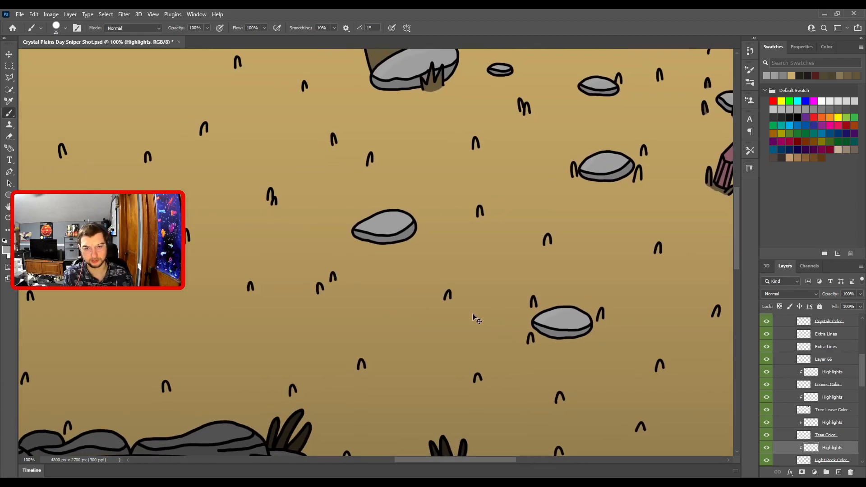
pyautogui.hotkey('ctrl', '+')
pyautogui.moveTo(372, 195); pyautogui.dragTo(392, 297)
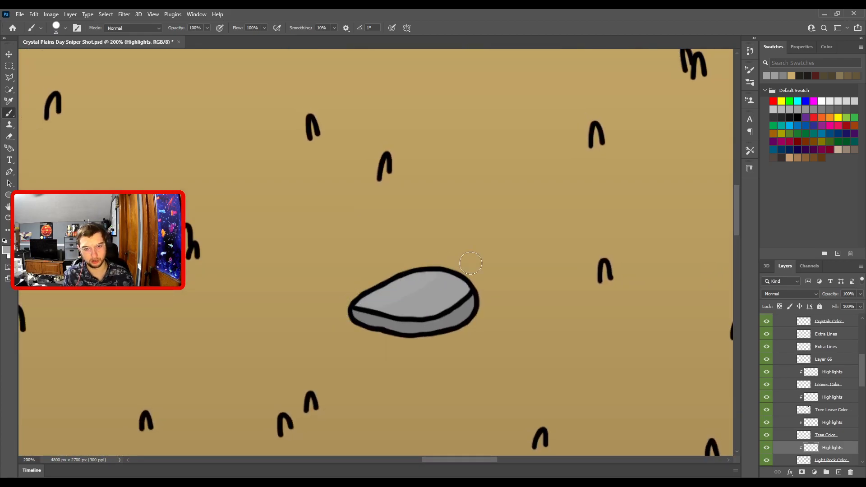
# - Look over the light rocks across the whole background for any still missing highlights
pyautogui.hotkey('ctrl', '-')
pyautogui.hotkey('ctrl', '-')
pyautogui.moveTo(396, 193); pyautogui.dragTo(511, 275)
pyautogui.moveTo(289, 256); pyautogui.dragTo(564, 233)
pyautogui.moveTo(436, 271); pyautogui.dragTo(594, 261)
pyautogui.hotkey('ctrl', '+')
pyautogui.moveTo(367, 302); pyautogui.dragTo(634, 347)
pyautogui.hotkey('ctrl', '+')
pyautogui.hotkey('ctrl', '-')
pyautogui.moveTo(493, 225); pyautogui.dragTo(322, 333)
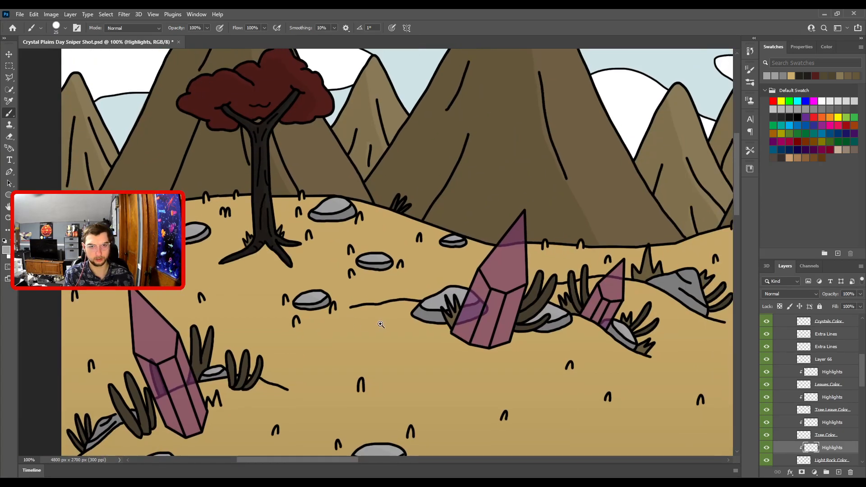
pyautogui.hotkey('ctrl', '-')
pyautogui.moveTo(401, 320); pyautogui.dragTo(384, 304)
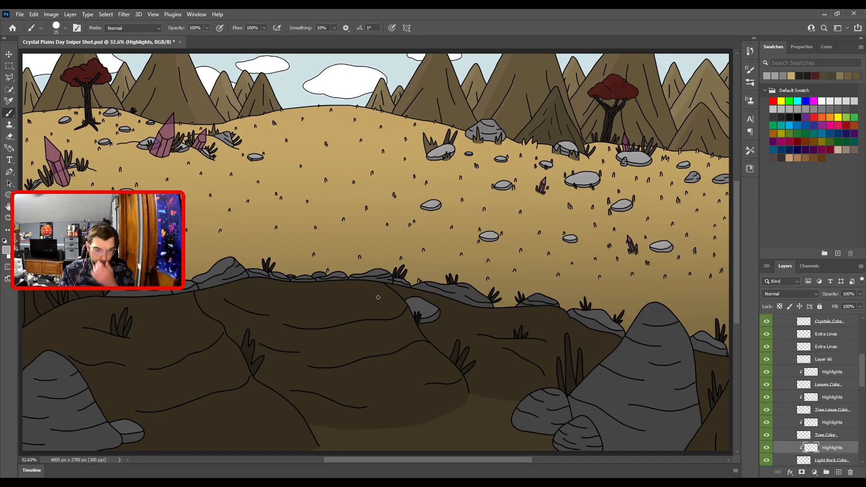
# - Add a new layer named Highlights, clipped to the colour layer of the darker grey boulder
pyautogui.press('v')
pyautogui.hotkey('ctrl', '+')
pyautogui.hotkey('ctrl', '+')
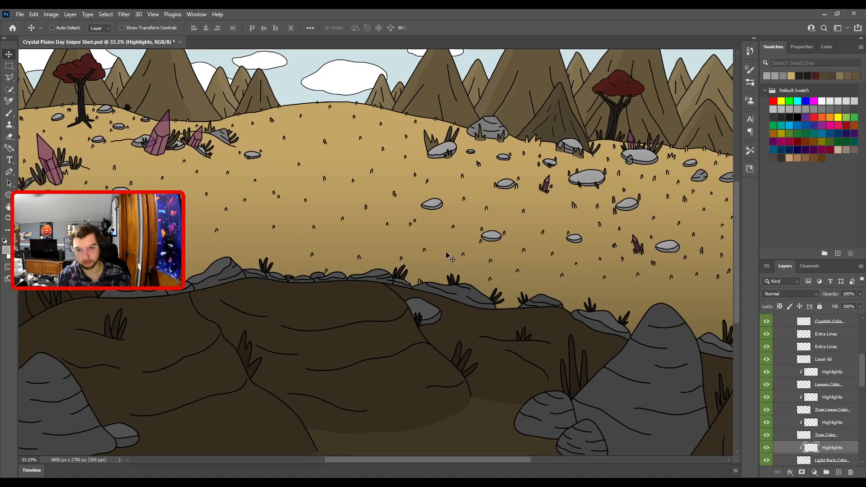
pyautogui.moveTo(519, 172); pyautogui.dragTo(386, 391)
pyautogui.hotkey('ctrl', '+')
pyautogui.hotkey('ctrl', '+')
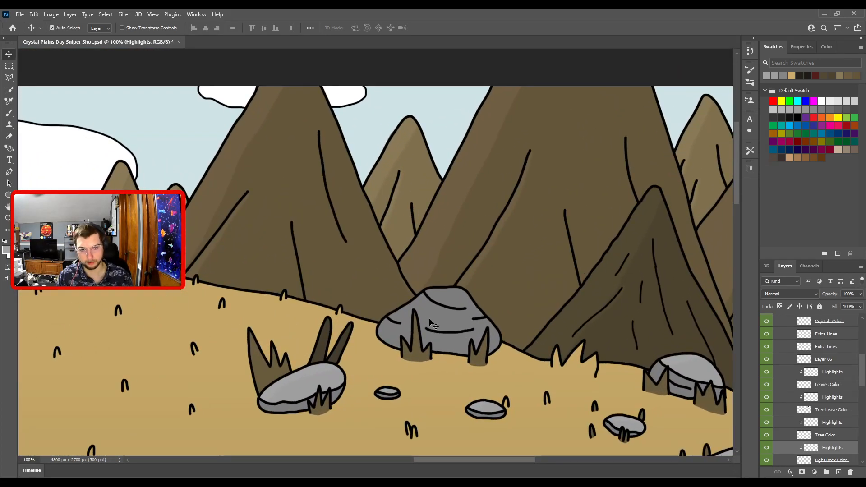
pyautogui.keyDown('ctrl'); pyautogui.click(432, 321); pyautogui.keyUp('ctrl')
pyautogui.click(802, 458)
pyautogui.hotkey('ctrl', 'alt', 'g')
# - Sample the boulder's grey, then choose a recently used grey as the brush colour for its highlights
pyautogui.press('i')
pyautogui.click(453, 316)
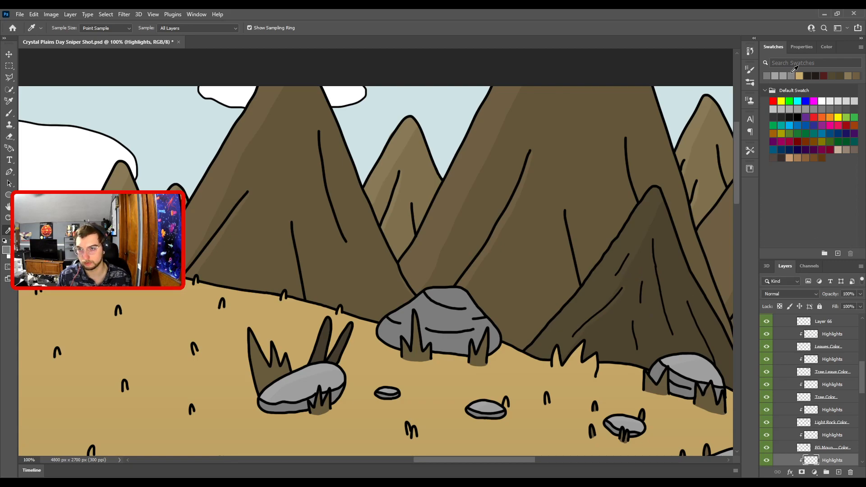
pyautogui.press('b')
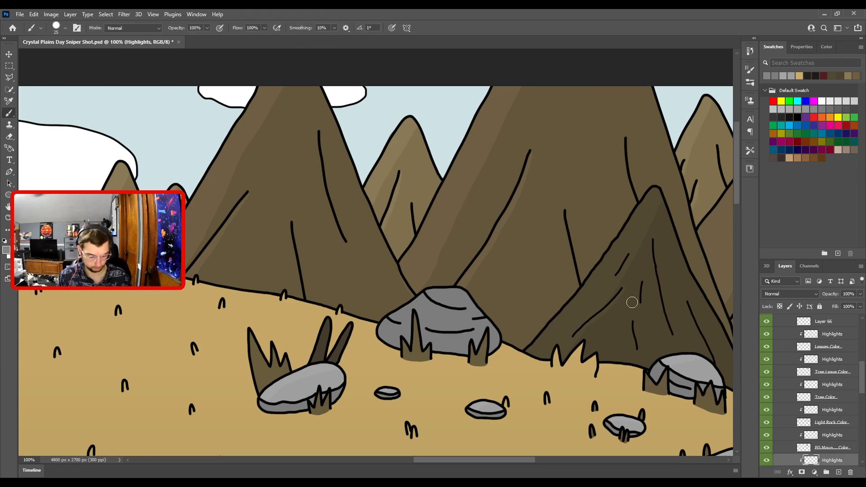
pyautogui.hotkey('ctrl', '-')
pyautogui.hotkey('ctrl', '-')
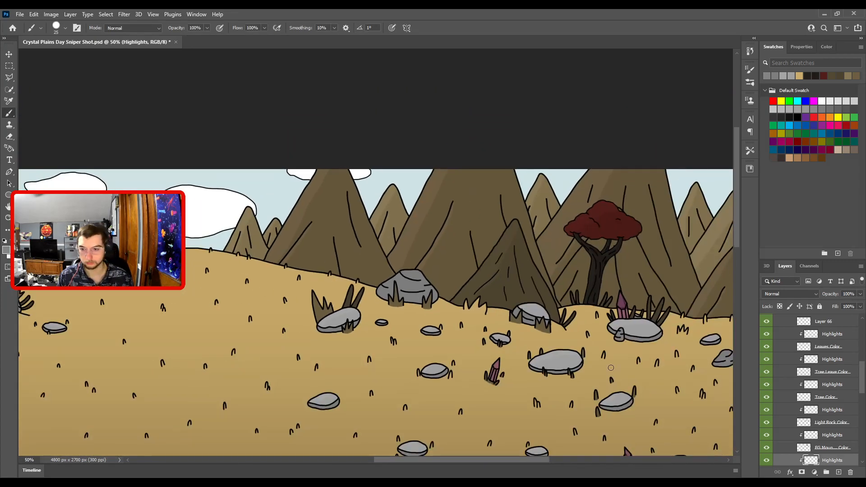
# - Paint grey highlights on the sloped dark boulder beside the small crystal, with a brush size of about 35 to 40
pyautogui.moveTo(531, 356); pyautogui.dragTo(719, 329)
pyautogui.moveTo(242, 288)
pyautogui.mouseDown()
pyautogui.moveTo(577, 306)
pyautogui.moveTo(246, 281)
pyautogui.moveTo(215, 270)
pyautogui.mouseUp()
pyautogui.hotkey('ctrl', '+')
pyautogui.hotkey('ctrl', '+')
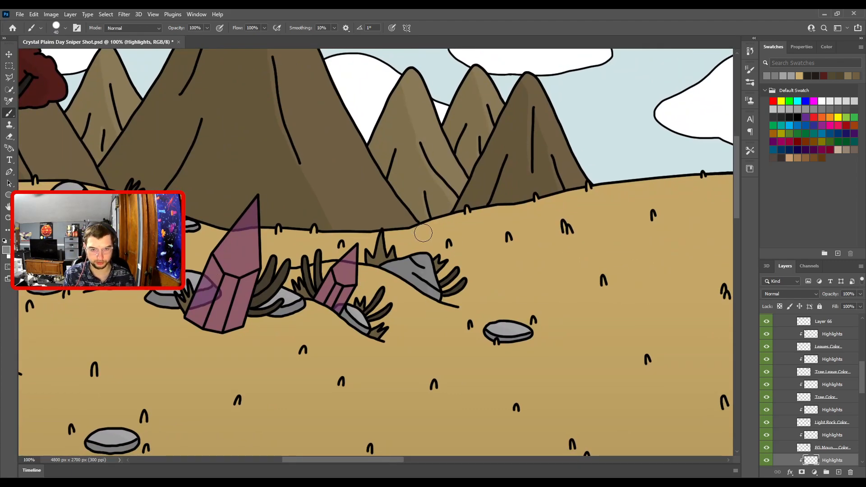
pyautogui.moveTo(419, 258); pyautogui.dragTo(407, 234)
pyautogui.hotkey('ctrl', '+')
pyautogui.hotkey('ctrl', '+')
pyautogui.press('[')
pyautogui.moveTo(414, 322); pyautogui.dragTo(367, 279)
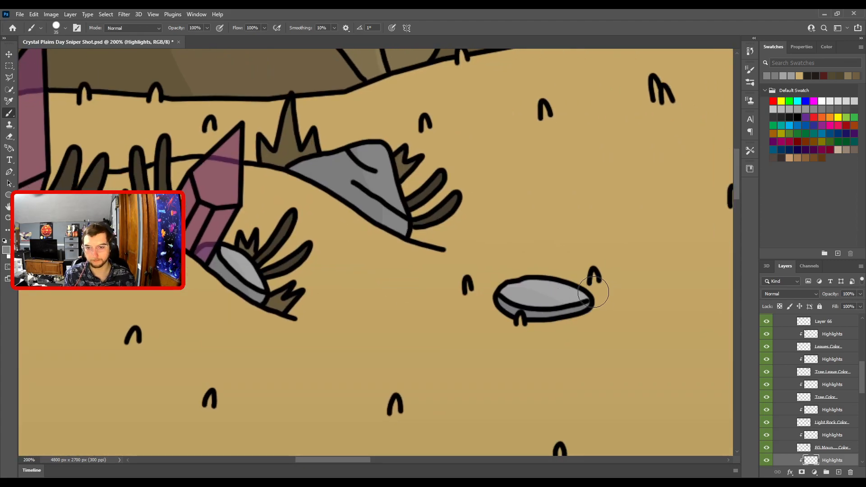
# - Reduce the brush size to 20 and paint highlights on the darker sides of the rocks around the large crystal
pyautogui.moveTo(111, 266); pyautogui.dragTo(457, 290)
pyautogui.press('[')
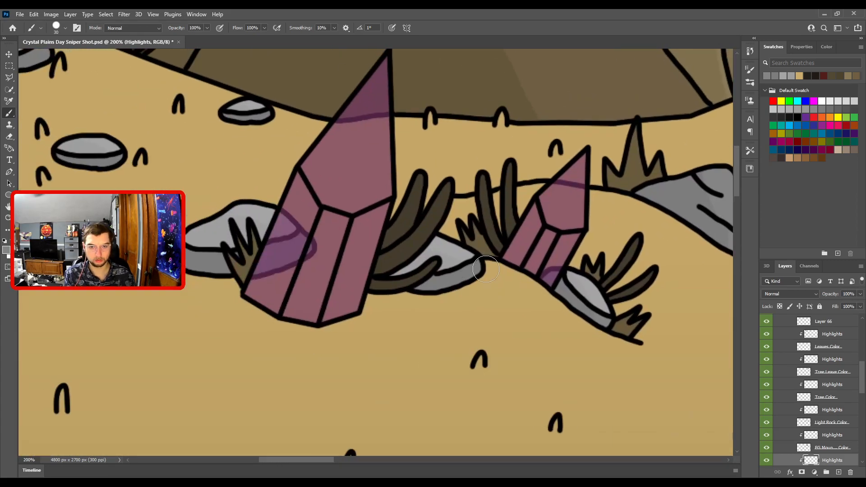
pyautogui.moveTo(356, 209); pyautogui.dragTo(538, 270)
pyautogui.press('[')
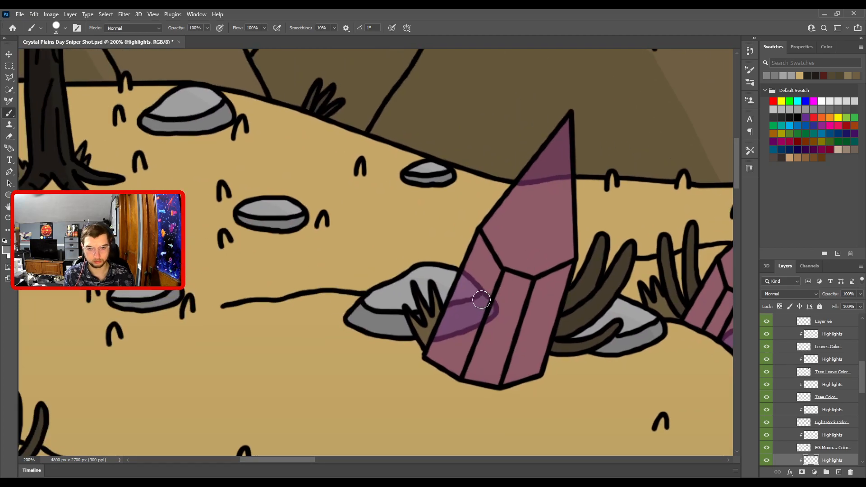
pyautogui.moveTo(456, 204); pyautogui.dragTo(513, 307)
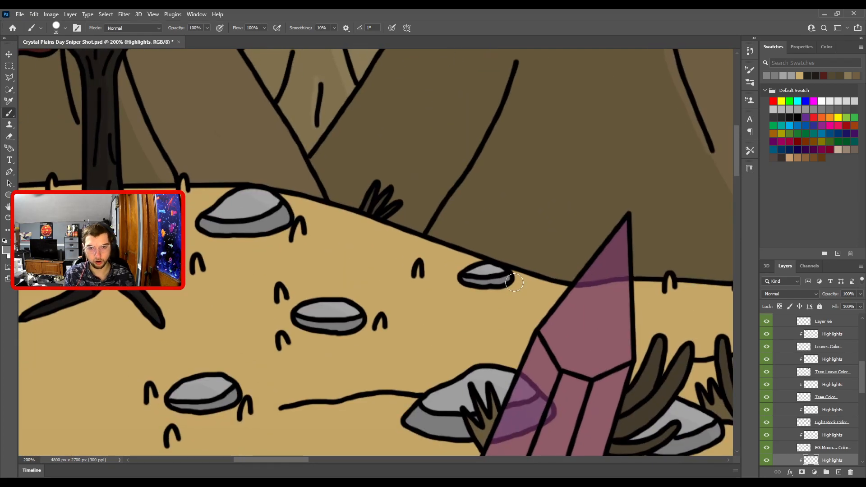
pyautogui.moveTo(374, 289); pyautogui.dragTo(497, 214)
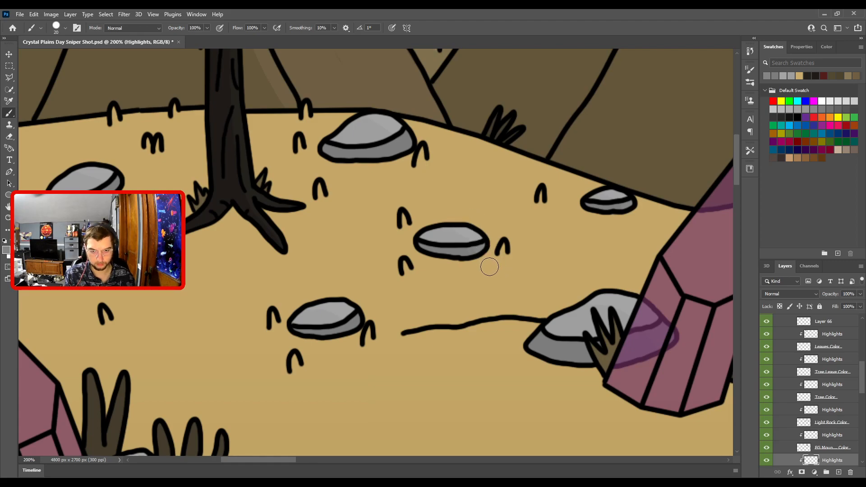
# - Paint highlights on the darker sides of the oval rocks around the base of the tree on the plain
pyautogui.moveTo(490, 269); pyautogui.dragTo(564, 336)
pyautogui.moveTo(456, 370); pyautogui.dragTo(508, 248)
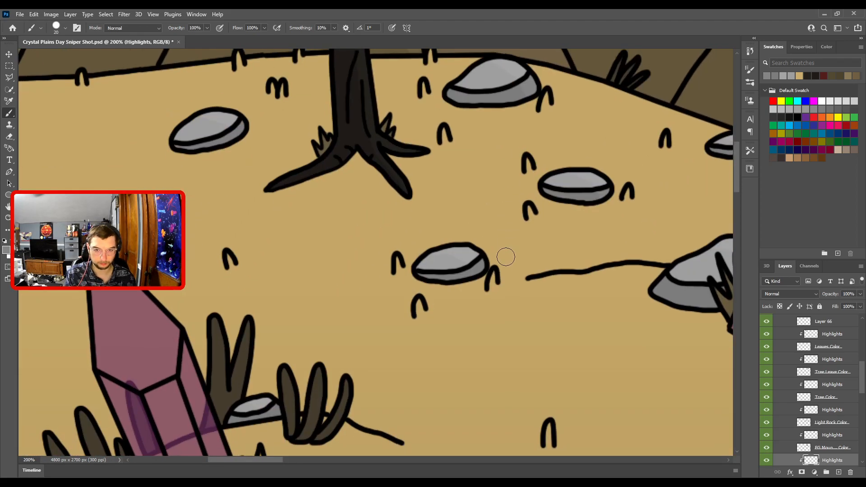
pyautogui.moveTo(377, 160)
pyautogui.mouseDown()
pyautogui.moveTo(557, 234)
pyautogui.moveTo(447, 144)
pyautogui.mouseUp()
pyautogui.moveTo(309, 92); pyautogui.dragTo(445, 154)
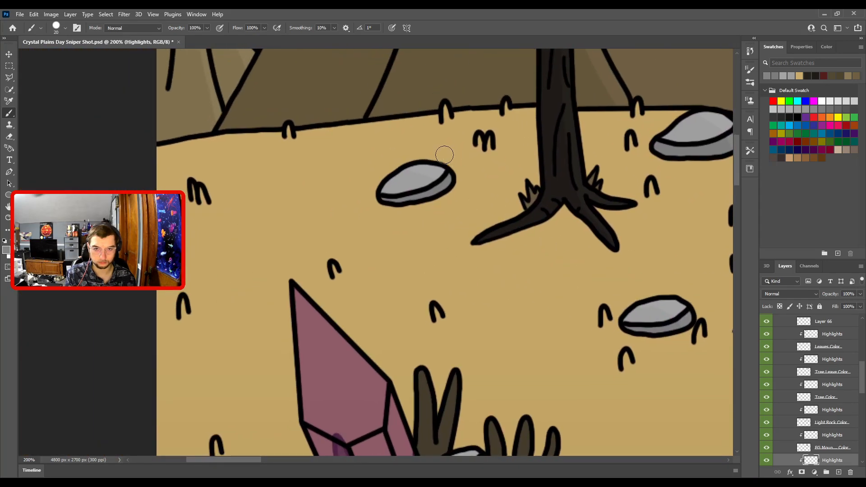
# - Paint highlights on the dark rocks beside the leftmost large crystal and on the oval rock below it
pyautogui.moveTo(465, 329); pyautogui.dragTo(474, 170)
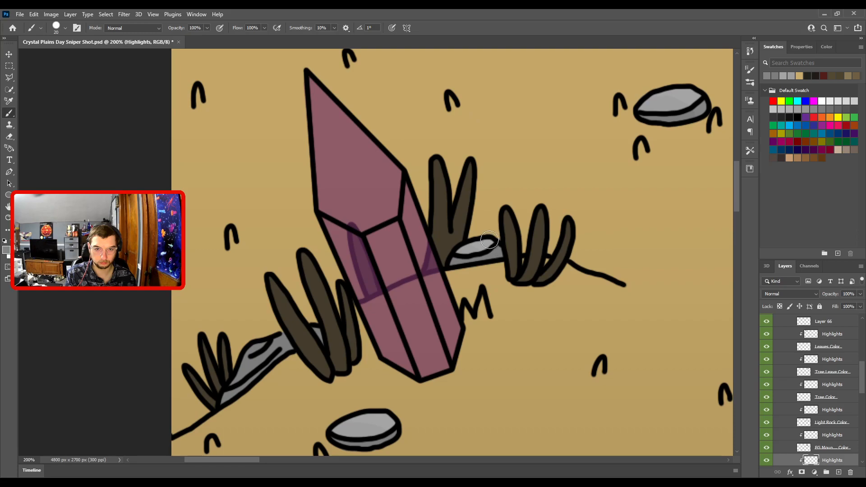
pyautogui.moveTo(521, 282); pyautogui.dragTo(493, 319)
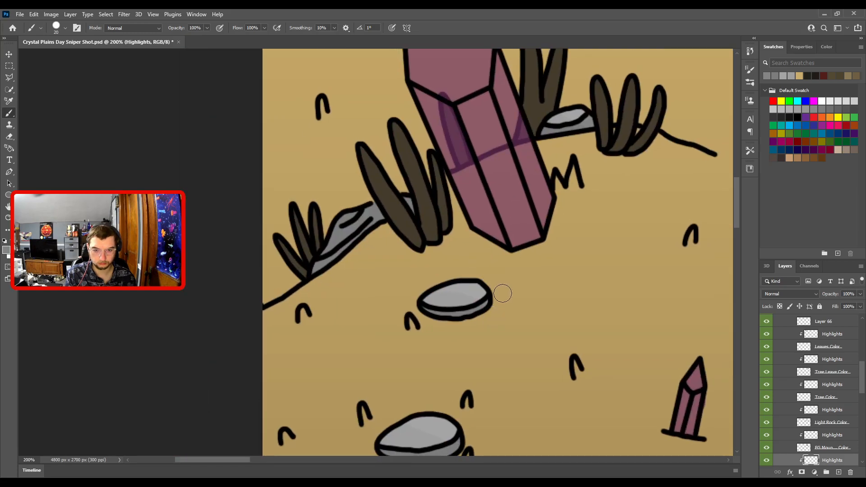
pyautogui.moveTo(438, 268)
pyautogui.mouseDown()
pyautogui.moveTo(528, 242)
pyautogui.moveTo(491, 245)
pyautogui.mouseUp()
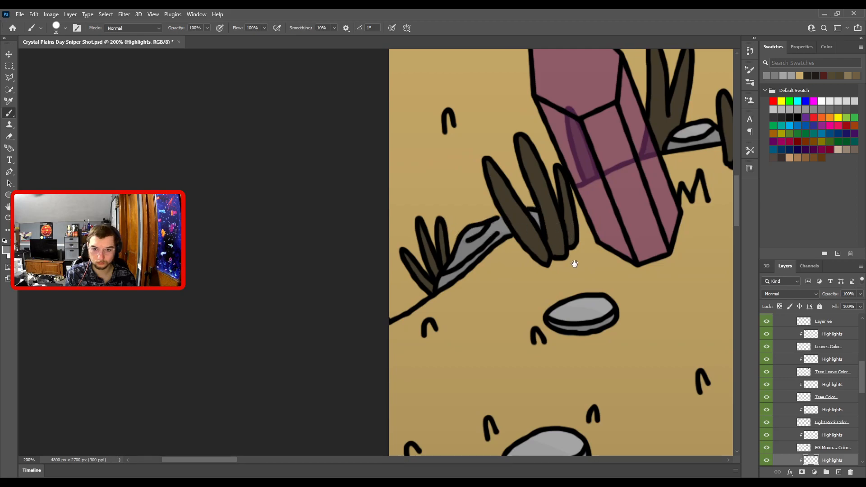
# - Paint highlights on the darker sides of the remaining rocks, from the lower left of the plain to the oval rock beyond the crystals
pyautogui.moveTo(574, 260); pyautogui.dragTo(456, 128)
pyautogui.moveTo(555, 304); pyautogui.dragTo(379, 177)
pyautogui.hotkey('ctrl', '-')
pyautogui.moveTo(497, 240); pyautogui.dragTo(302, 227)
pyautogui.hotkey('ctrl', '+')
pyautogui.moveTo(462, 218); pyautogui.dragTo(414, 321)
pyautogui.moveTo(560, 261); pyautogui.dragTo(427, 236)
pyautogui.hotkey('ctrl', '-')
pyautogui.moveTo(560, 312); pyautogui.dragTo(305, 273)
pyautogui.moveTo(362, 113); pyautogui.dragTo(418, 283)
pyautogui.moveTo(458, 240); pyautogui.dragTo(417, 317)
pyautogui.hotkey('ctrl', '+')
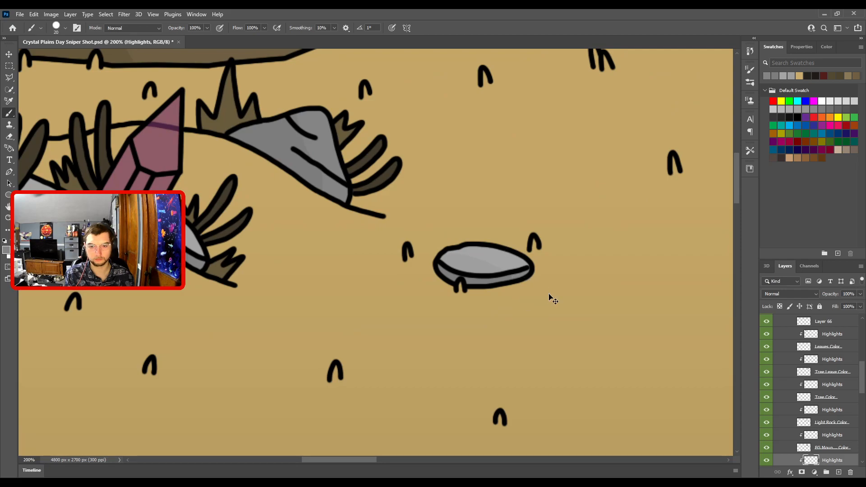
# - Paint highlights on the darker sides of the scattered oval rocks in the middle of the plain
pyautogui.hotkey('ctrl', '-')
pyautogui.moveTo(594, 279); pyautogui.dragTo(207, 153)
pyautogui.moveTo(498, 283); pyautogui.dragTo(333, 274)
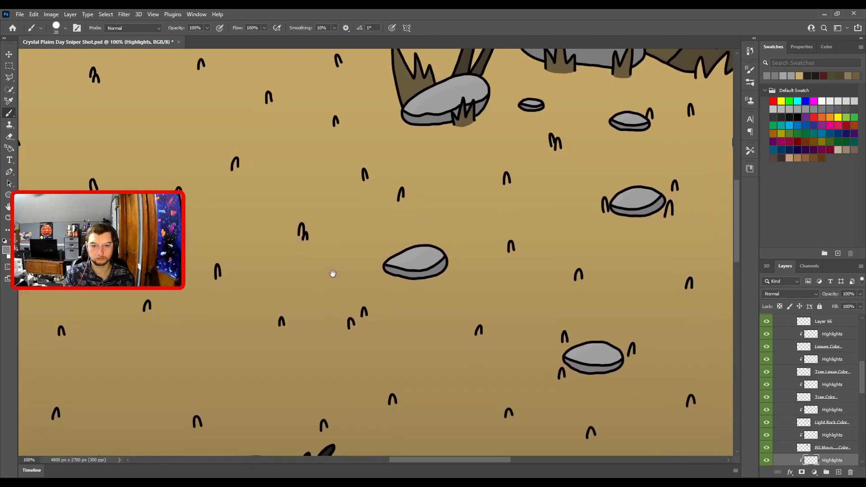
pyautogui.hotkey('ctrl', '+')
pyautogui.moveTo(587, 254); pyautogui.dragTo(233, 185)
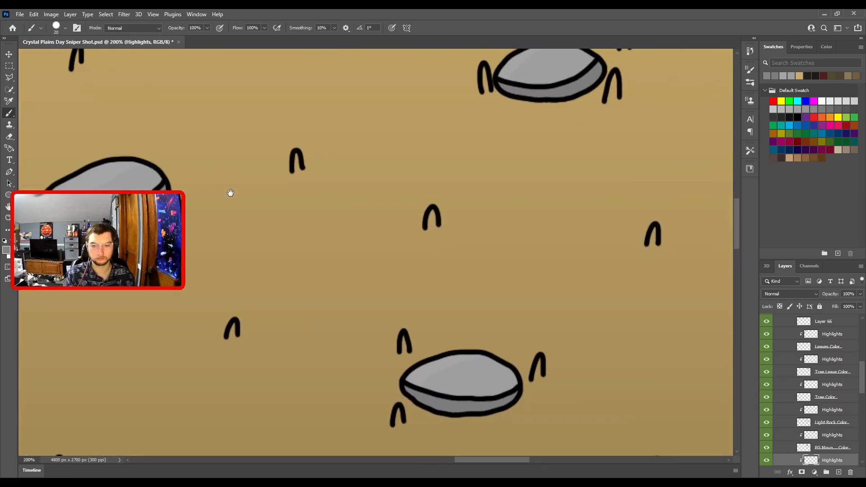
pyautogui.hotkey('ctrl', '-')
pyautogui.moveTo(517, 267)
pyautogui.mouseDown()
pyautogui.moveTo(301, 192)
pyautogui.moveTo(359, 230)
pyautogui.mouseUp()
pyautogui.hotkey('ctrl', '+')
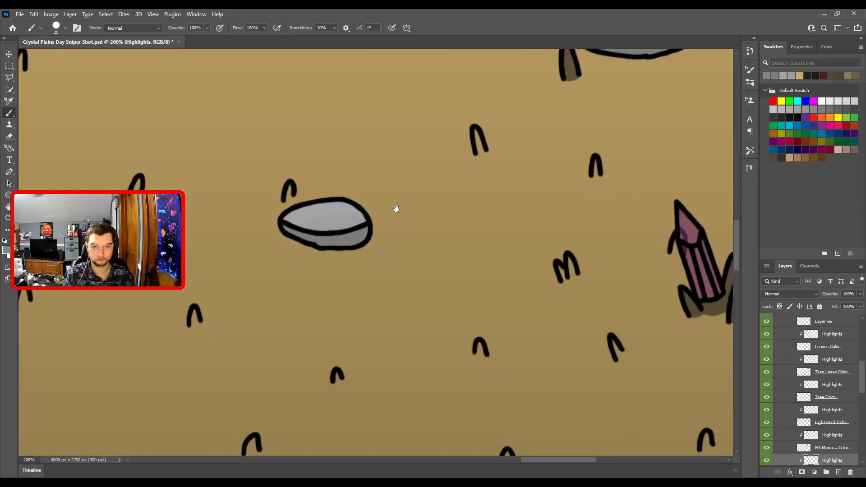
# - Paint highlights on the darker sides of the large flat rock and its neighbouring rocks right of the middle crystals
pyautogui.moveTo(537, 231); pyautogui.dragTo(209, 223)
pyautogui.hotkey('ctrl', '-')
pyautogui.moveTo(480, 239); pyautogui.dragTo(622, 352)
pyautogui.hotkey('ctrl', '+')
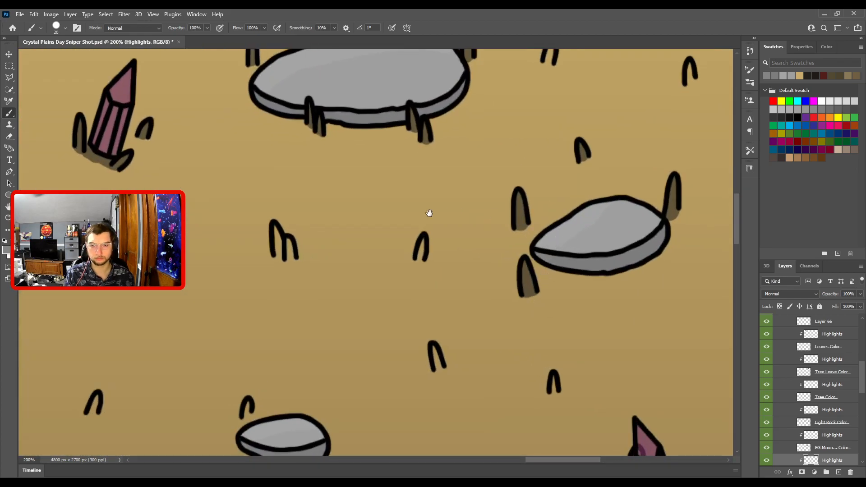
pyautogui.moveTo(433, 211); pyautogui.dragTo(508, 241)
# - Paint highlights on the dark parts of the grass-fringed rock at the mountain's foot and the small rocks near it
pyautogui.moveTo(442, 128); pyautogui.dragTo(540, 338)
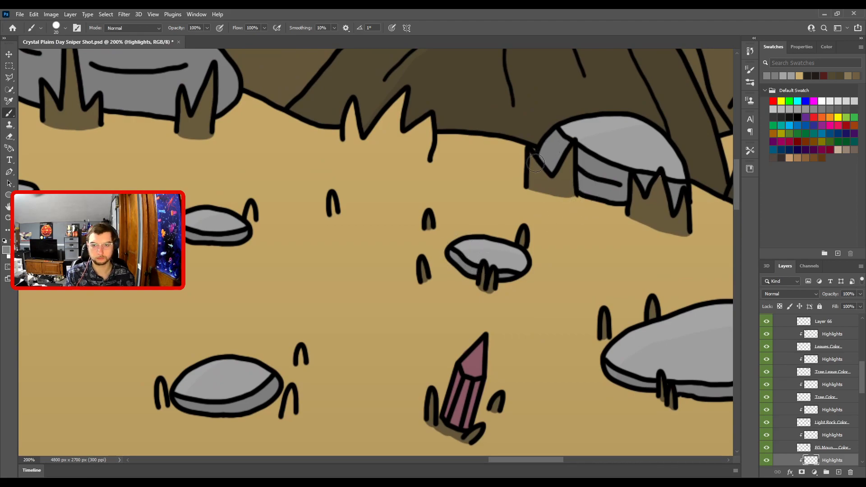
pyautogui.moveTo(422, 160); pyautogui.dragTo(603, 187)
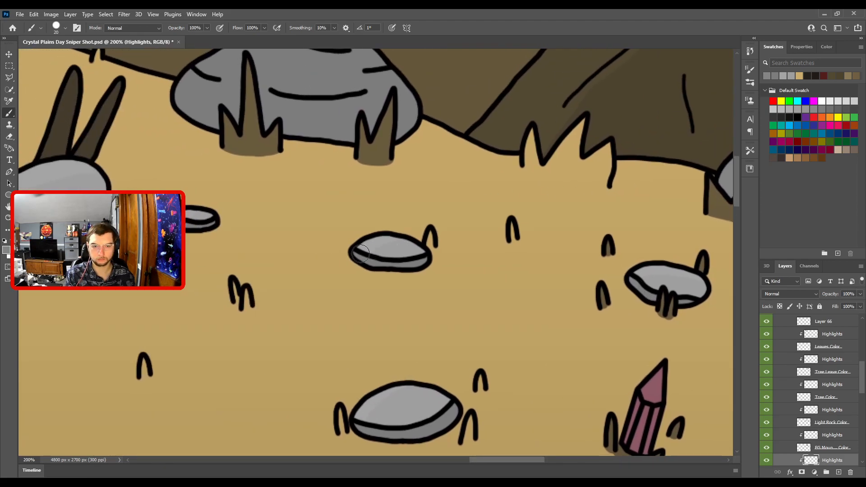
pyautogui.moveTo(221, 224); pyautogui.dragTo(449, 247)
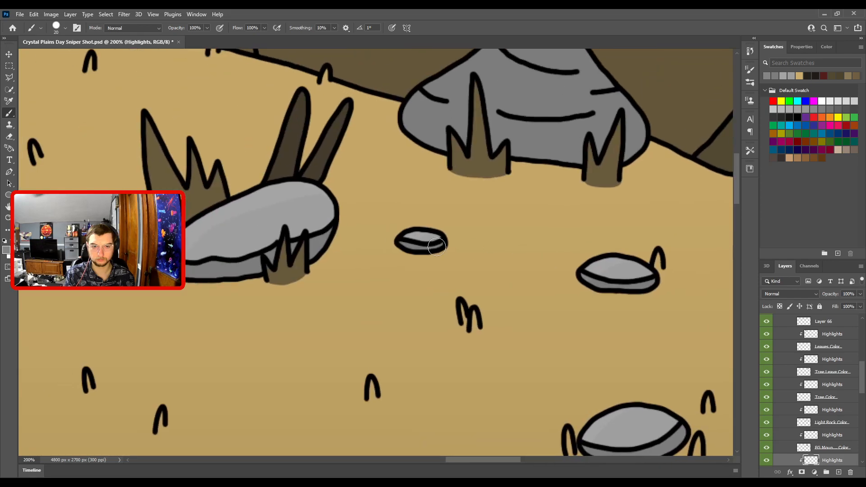
# - Paint highlights on the large dark boulder at the foot of the mountains with a brush size of 40
pyautogui.hotkey('ctrl', '-')
pyautogui.moveTo(592, 204); pyautogui.dragTo(604, 272)
pyautogui.moveTo(398, 263)
pyautogui.mouseDown()
pyautogui.moveTo(440, 228)
pyautogui.moveTo(506, 215)
pyautogui.mouseUp()
pyautogui.moveTo(561, 310); pyautogui.dragTo(262, 177)
pyautogui.moveTo(586, 244); pyautogui.dragTo(399, 265)
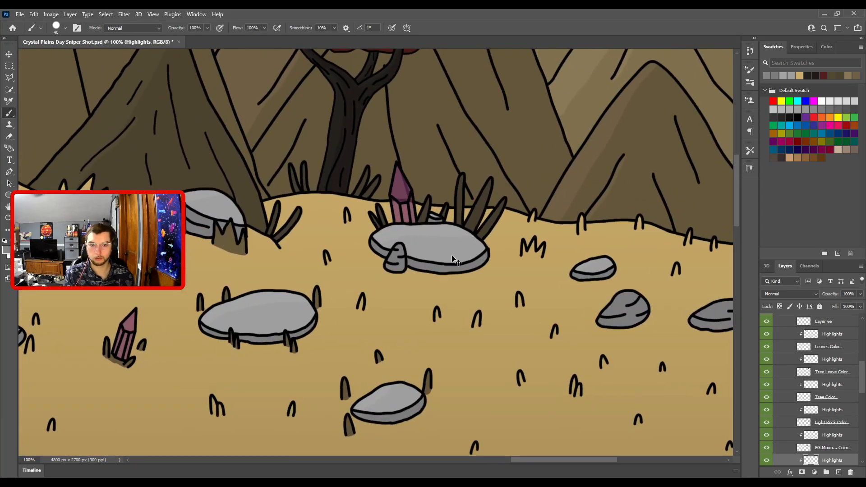
# - Reduce the brush size to 10 and paint highlights on the small dark rock in front of the wide flat rock
pyautogui.hotkey('ctrl', '+')
pyautogui.hotkey('ctrl', '+')
pyautogui.press('[')
pyautogui.press('[')
pyautogui.press('[')
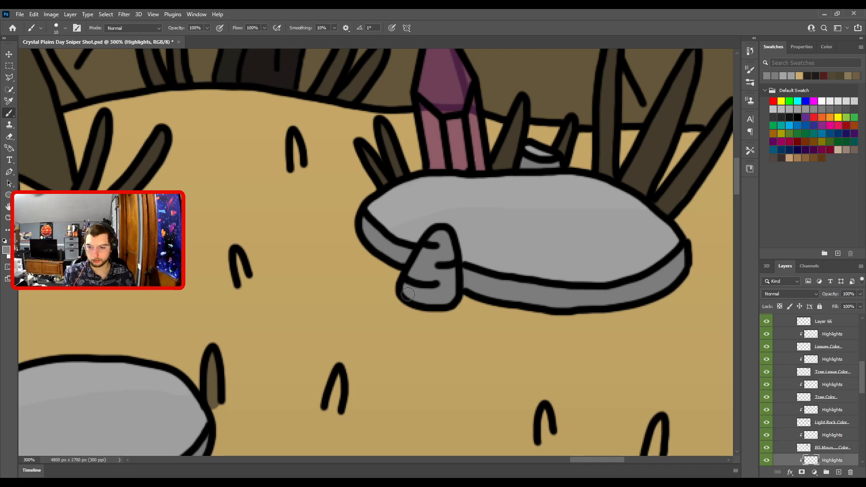
pyautogui.hotkey('ctrl', '-')
pyautogui.moveTo(449, 206); pyautogui.dragTo(383, 277)
pyautogui.hotkey('ctrl', '+')
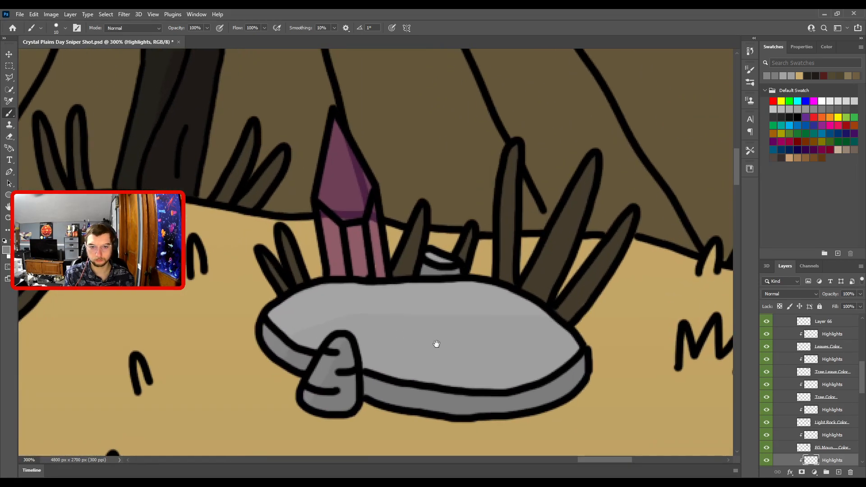
# - Enlarge the brush to 20 and paint highlights on the two dark rocks near the background's right edge
pyautogui.hotkey('ctrl', '-')
pyautogui.moveTo(434, 342); pyautogui.dragTo(206, 163)
pyautogui.moveTo(502, 293); pyautogui.dragTo(434, 320)
pyautogui.press(']')
pyautogui.press(']')
pyautogui.moveTo(435, 262); pyautogui.dragTo(427, 296)
pyautogui.hotkey('ctrl', '+')
pyautogui.hotkey('ctrl', '-')
pyautogui.moveTo(559, 325); pyautogui.dragTo(419, 228)
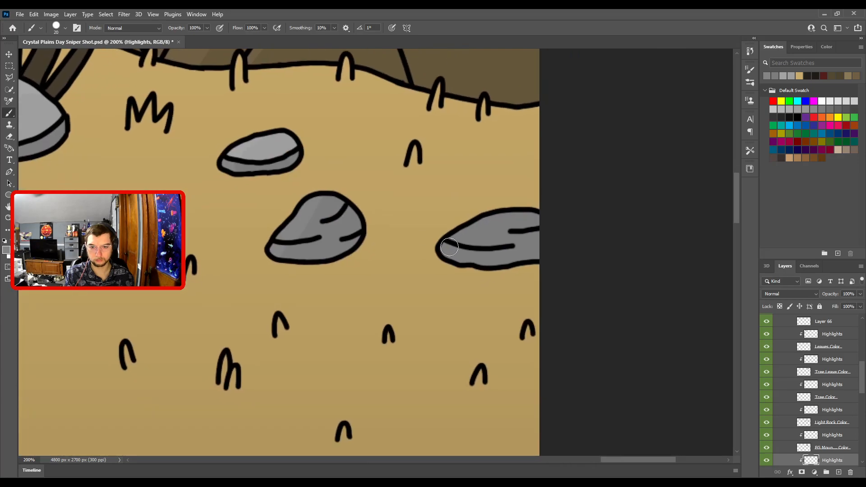
# - Look over the dark rocks and rock sides across the whole background for any still missing highlights
pyautogui.hotkey('ctrl', '-')
pyautogui.moveTo(445, 353); pyautogui.dragTo(563, 178)
pyautogui.moveTo(438, 280); pyautogui.dragTo(520, 294)
pyautogui.moveTo(401, 236); pyautogui.dragTo(634, 339)
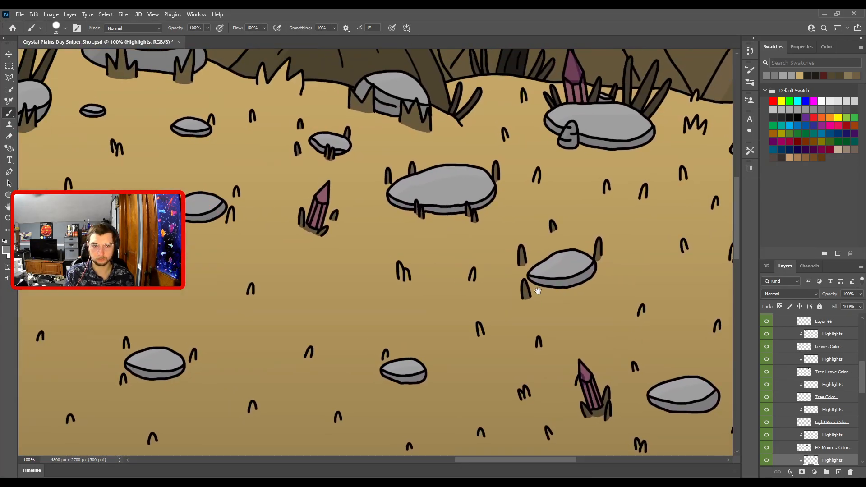
pyautogui.moveTo(437, 238); pyautogui.dragTo(574, 274)
pyautogui.hotkey('ctrl', '-')
pyautogui.moveTo(299, 238); pyautogui.dragTo(614, 324)
pyautogui.moveTo(417, 258); pyautogui.dragTo(629, 317)
pyautogui.hotkey('ctrl', '+')
pyautogui.hotkey('ctrl', '+')
pyautogui.moveTo(323, 354); pyautogui.dragTo(591, 248)
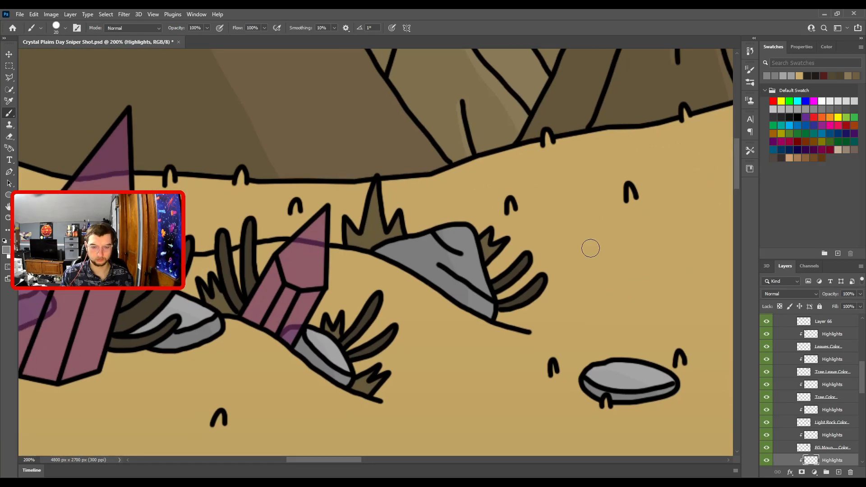
# - Merge Layer 67, clipped over the crystals, down into the Crystals Color layer
pyautogui.press('v')
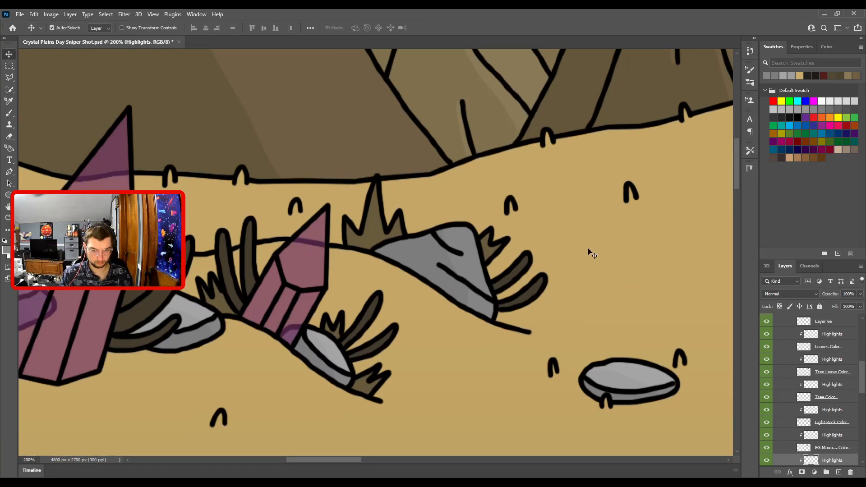
pyautogui.click(305, 245)
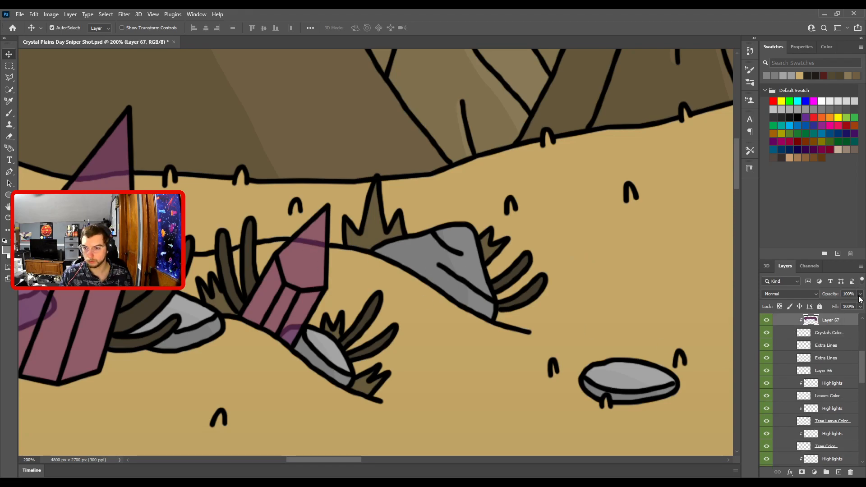
pyautogui.hotkey('alt', '[')
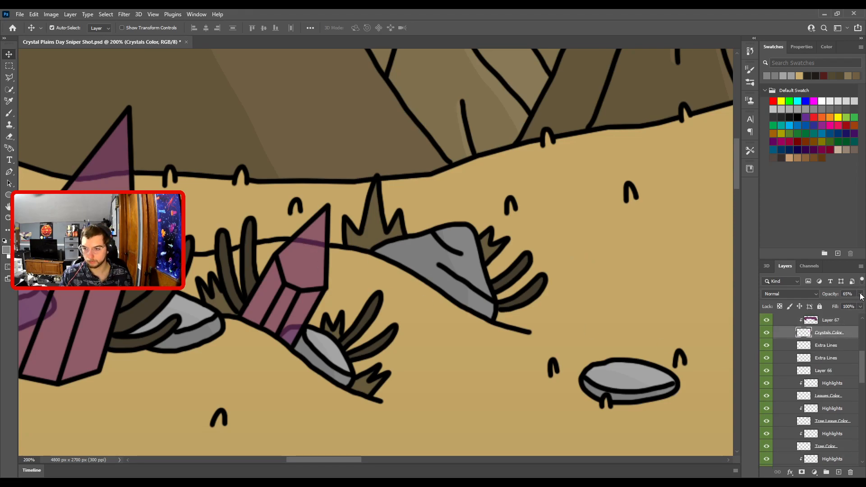
pyautogui.click(838, 322)
pyautogui.hotkey('ctrl', 'e')
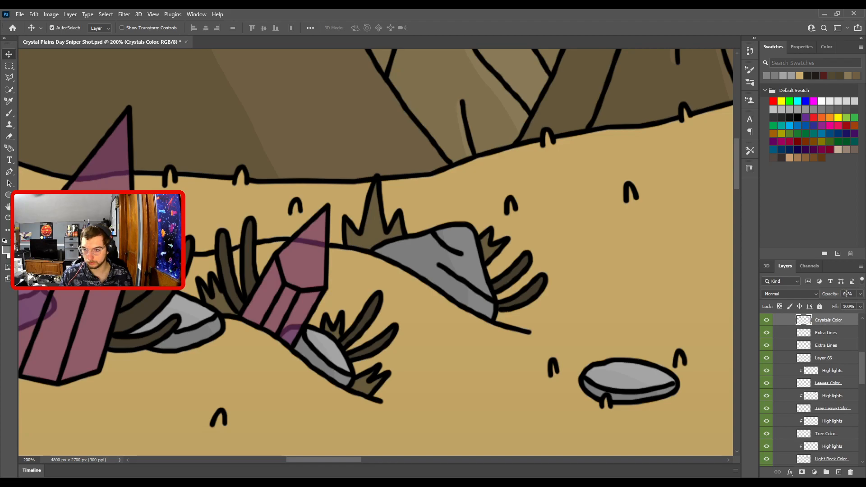
# - Set the Crystals Color layer to 100% opacity, sample the crystal's purple, then set the layer's opacity to 70%
pyautogui.write('7')
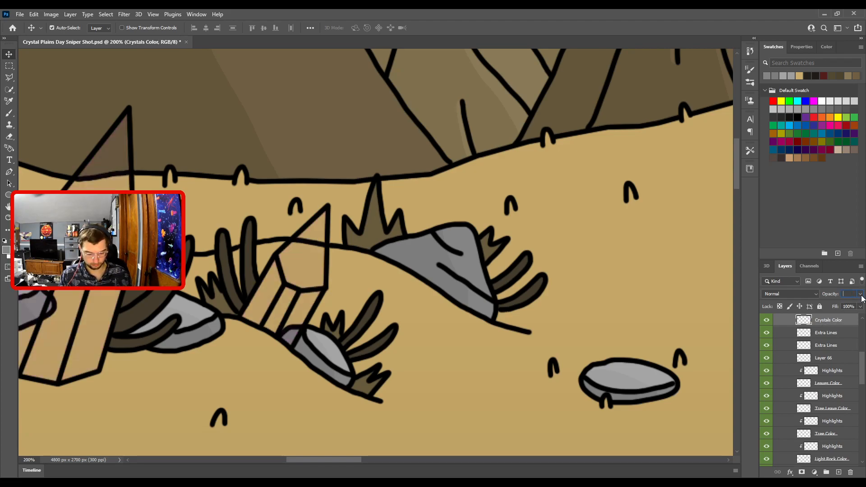
pyautogui.write('00')
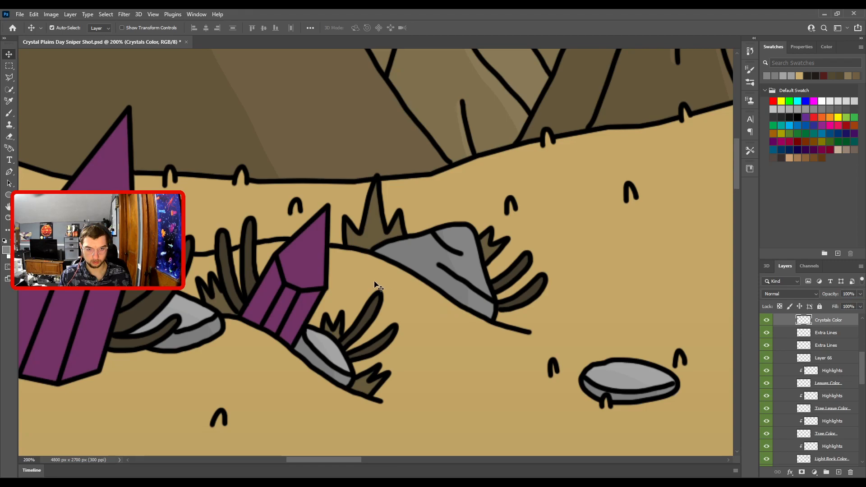
pyautogui.write('i')
pyautogui.click(313, 273)
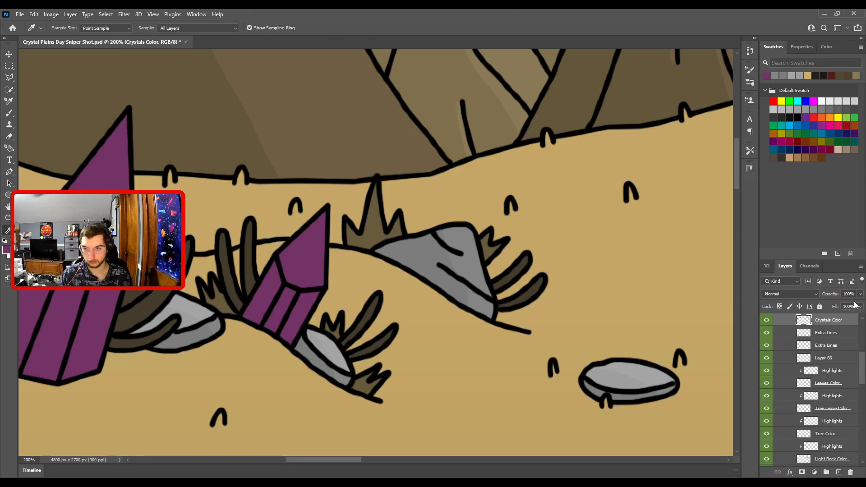
pyautogui.write('70')
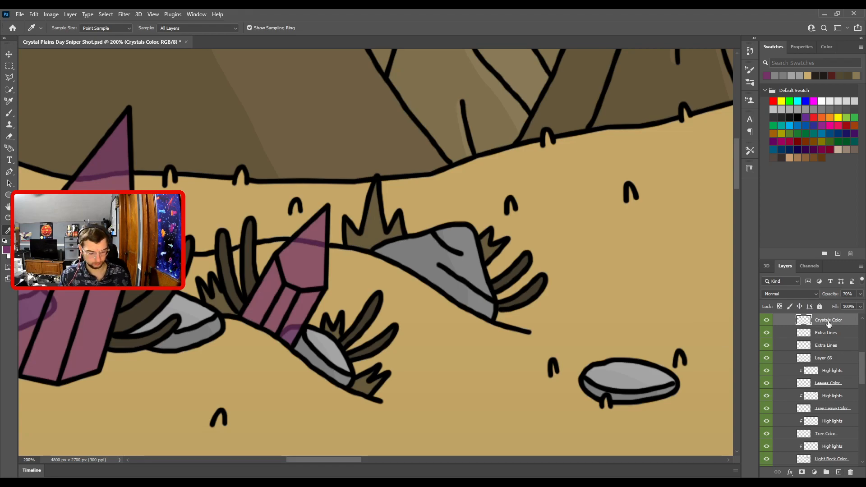
# - Add a Highlights layer clipped to Crystals Color and choose a brighter purple for the brush
pyautogui.hotkey('ctrl', 'shift', 'n')
pyautogui.hotkey('ctrl', 'alt', 'g')
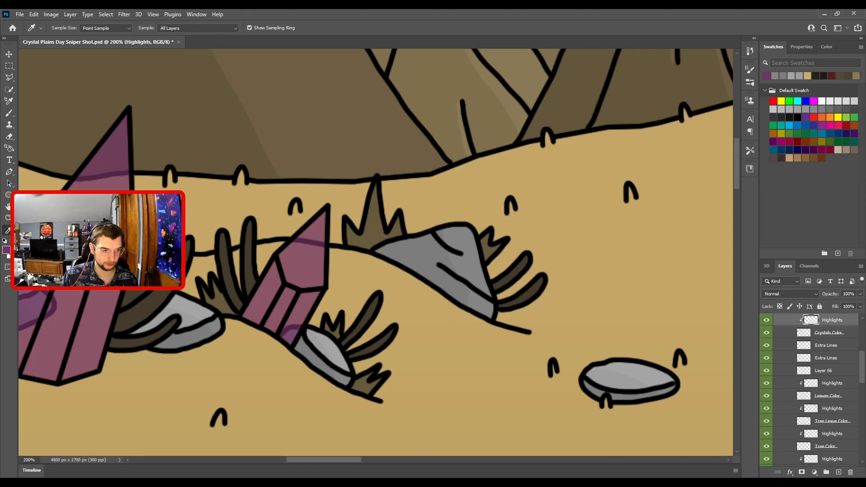
pyautogui.click(6, 250)
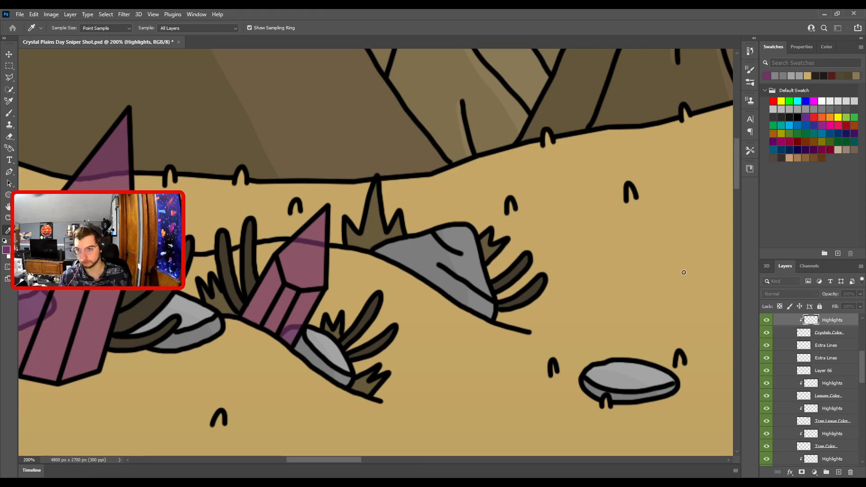
pyautogui.press('b')
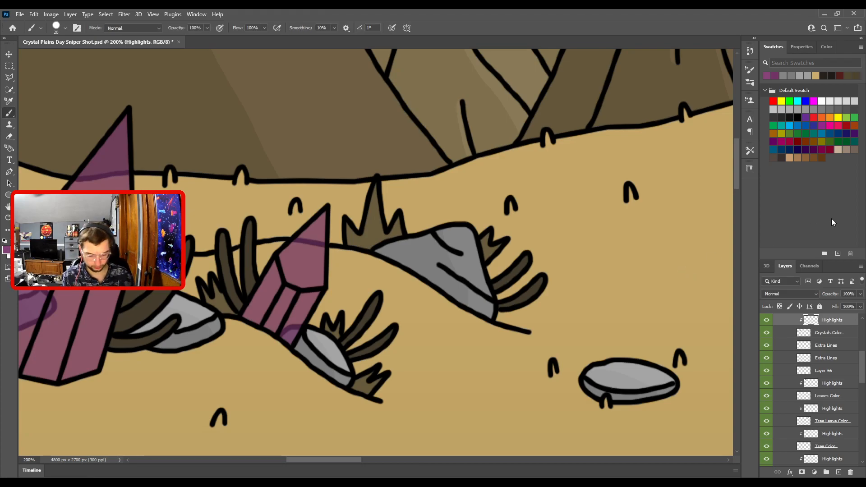
# - Paint highlights on the smaller crystal between the grass clumps, trying brush size 10 and finishing at 20
pyautogui.hotkey('ctrl', '-')
pyautogui.moveTo(343, 247); pyautogui.dragTo(390, 237)
pyautogui.scroll(2, 390, 237)
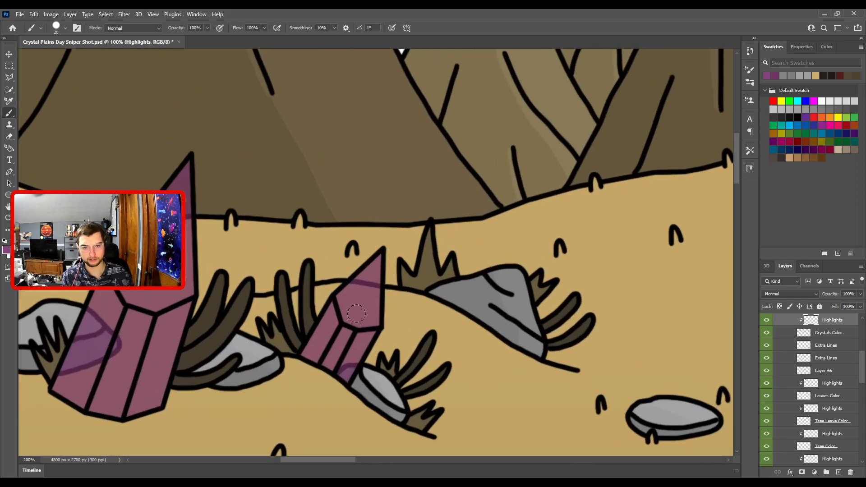
pyautogui.press('[')
pyautogui.moveTo(342, 394); pyautogui.dragTo(378, 326)
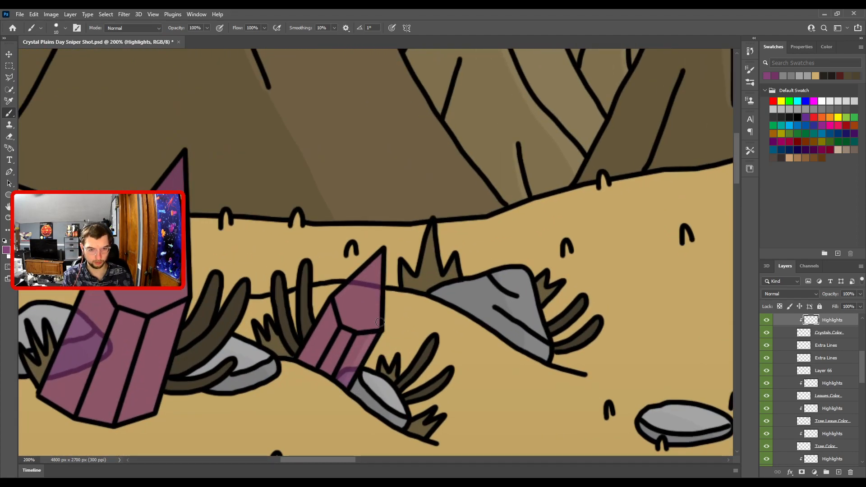
pyautogui.press(']')
pyautogui.moveTo(359, 388)
pyautogui.mouseDown()
pyautogui.moveTo(377, 334)
pyautogui.moveTo(383, 254)
pyautogui.mouseUp()
pyautogui.scroll(-3, 373, 266)
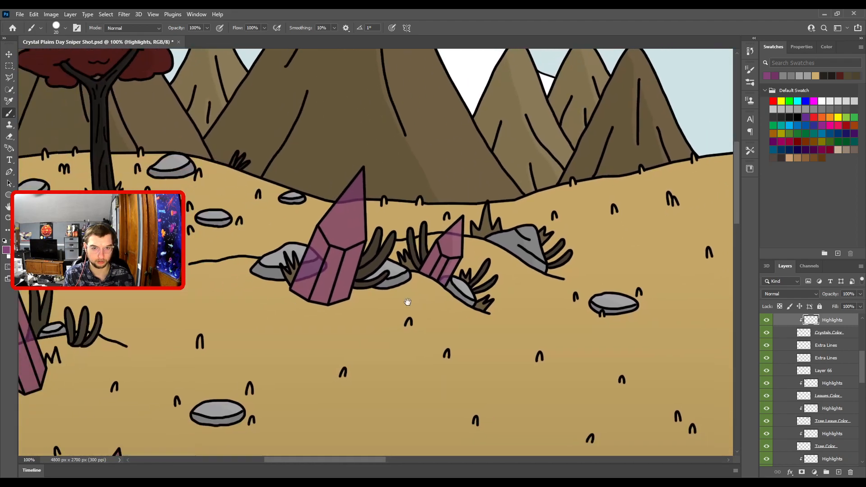
# - Enlarge the brush to 25 and paint highlights along the right-hand facets of the large neighbouring crystal
pyautogui.scroll(3, 307, 359)
pyautogui.press('[')
pyautogui.press(']')
pyautogui.press(']')
pyautogui.moveTo(311, 352); pyautogui.dragTo(348, 226)
pyautogui.moveTo(348, 257); pyautogui.dragTo(343, 98)
pyautogui.scroll(-4, 343, 98)
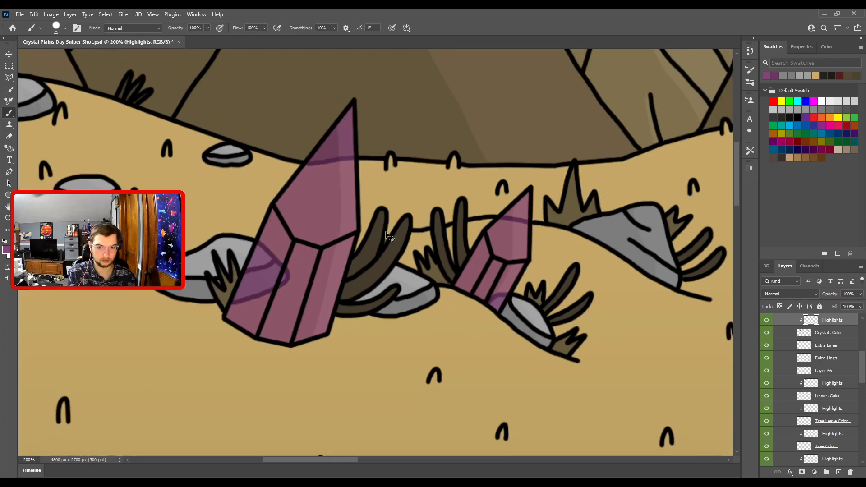
pyautogui.scroll(2, 420, 311)
pyautogui.scroll(1, 421, 312)
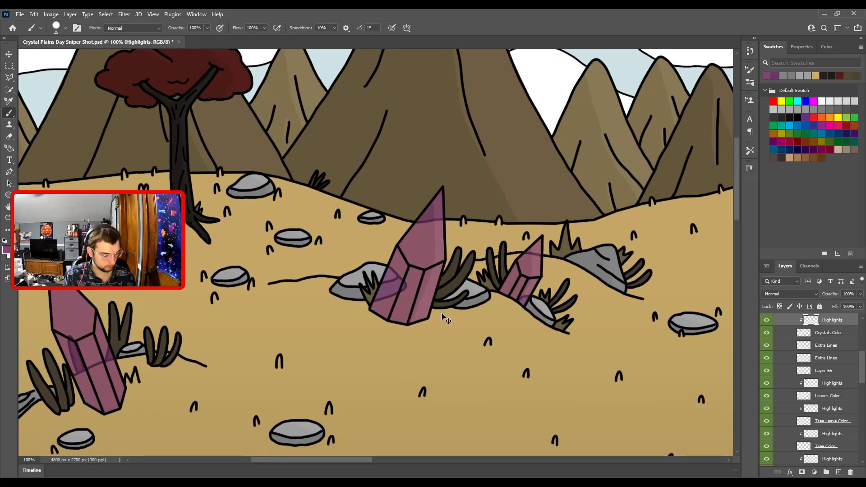
pyautogui.moveTo(448, 315); pyautogui.dragTo(427, 310)
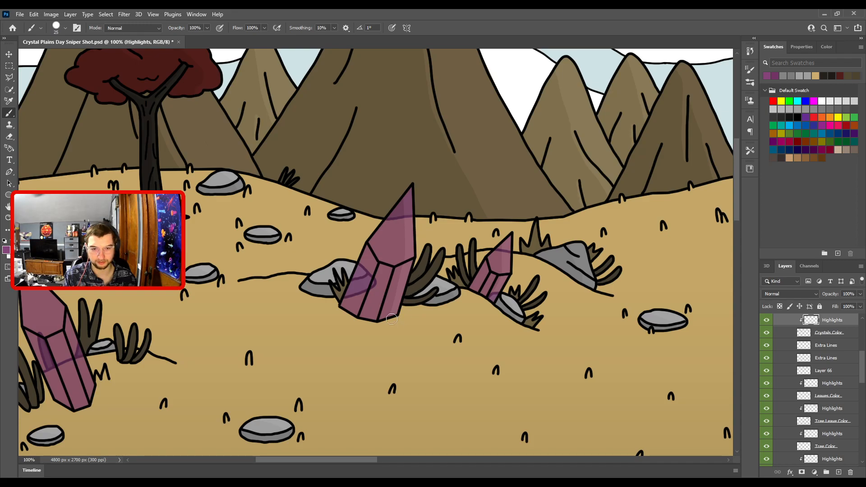
# - Paint highlights on the upper and side facets of the large crystal near the background's left edge
pyautogui.moveTo(352, 298); pyautogui.dragTo(580, 255)
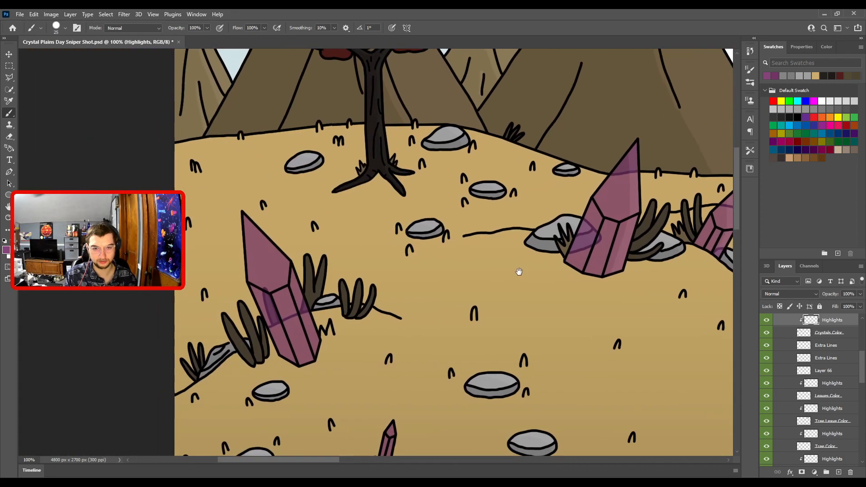
pyautogui.moveTo(363, 328); pyautogui.dragTo(455, 297)
pyautogui.moveTo(382, 236)
pyautogui.mouseDown()
pyautogui.moveTo(408, 302)
pyautogui.moveTo(360, 237)
pyautogui.mouseUp()
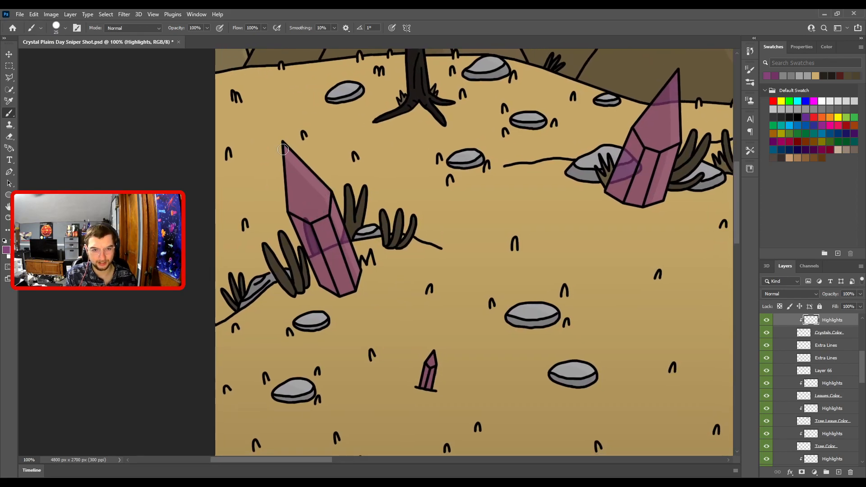
pyautogui.moveTo(354, 272); pyautogui.dragTo(357, 238)
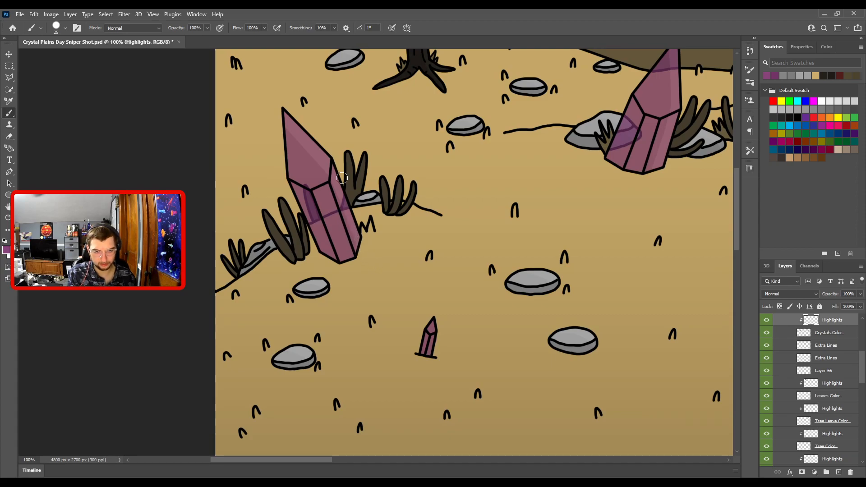
pyautogui.moveTo(392, 285); pyautogui.dragTo(446, 383)
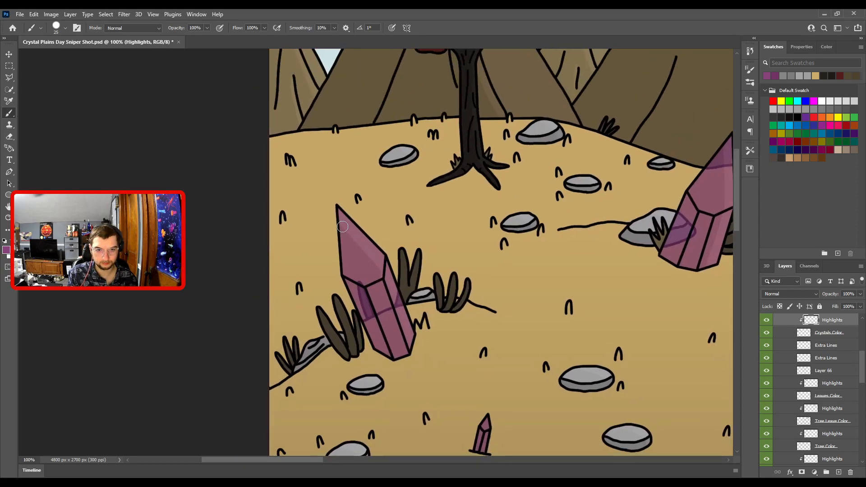
# - Highlight the tiny crystal standing alone on the open ground below the large left crystal
pyautogui.moveTo(375, 311); pyautogui.dragTo(377, 211)
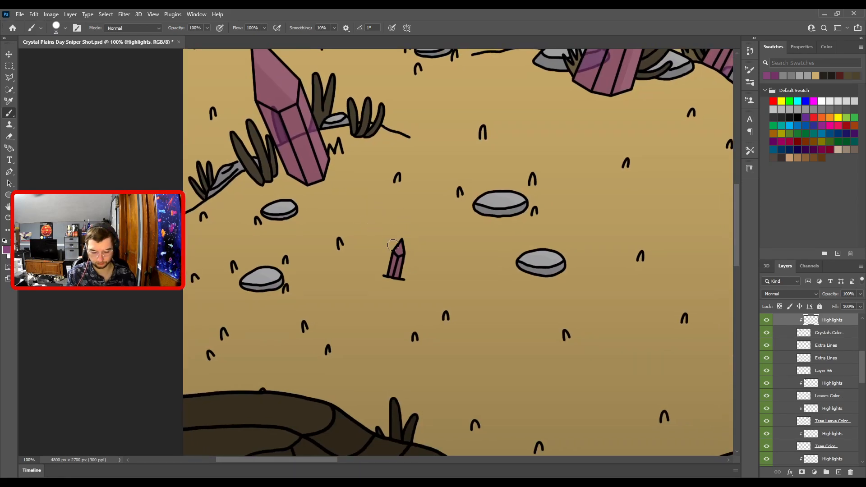
pyautogui.scroll(1, 381, 236)
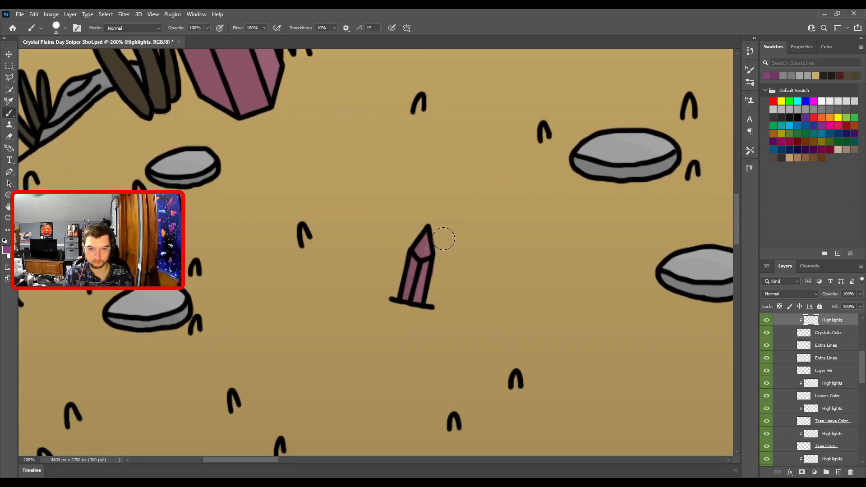
pyautogui.moveTo(427, 273); pyautogui.dragTo(416, 315)
pyautogui.press('e')
pyautogui.hotkey('alt', '[')
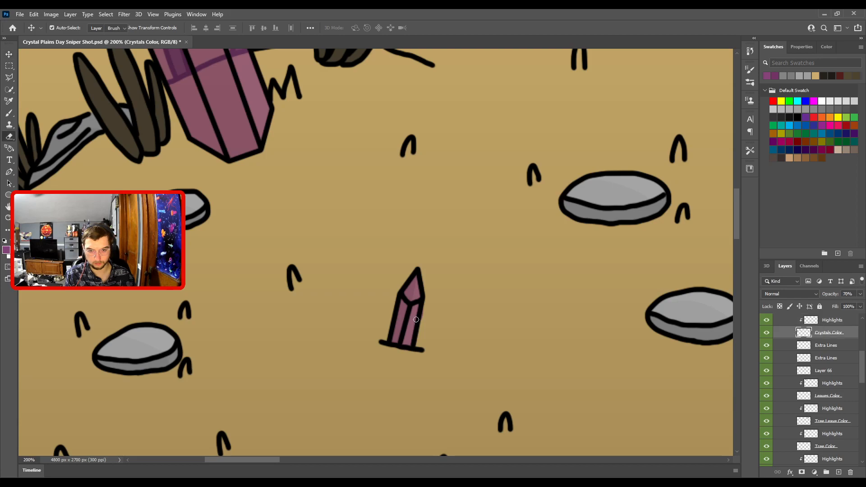
pyautogui.press('v')
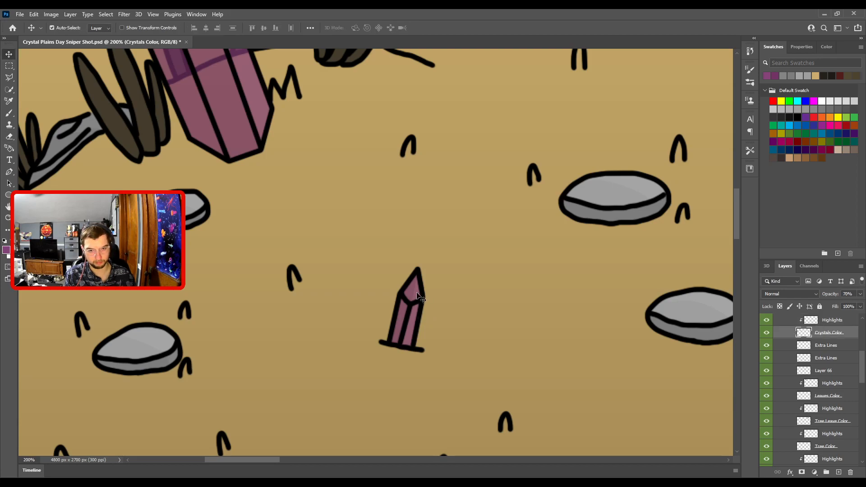
# - Return to the Highlights layer, reduce the brush to 15 and highlight the small crystal among the right-hand rocks
pyautogui.hotkey('alt', ']')
pyautogui.press('b')
pyautogui.scroll(-2, 440, 316)
pyautogui.moveTo(503, 319); pyautogui.dragTo(243, 387)
pyautogui.moveTo(517, 344); pyautogui.dragTo(164, 215)
pyautogui.moveTo(638, 148); pyautogui.dragTo(311, 259)
pyautogui.scroll(2, 373, 251)
pyautogui.moveTo(378, 285); pyautogui.dragTo(448, 278)
pyautogui.press('[')
pyautogui.press('[')
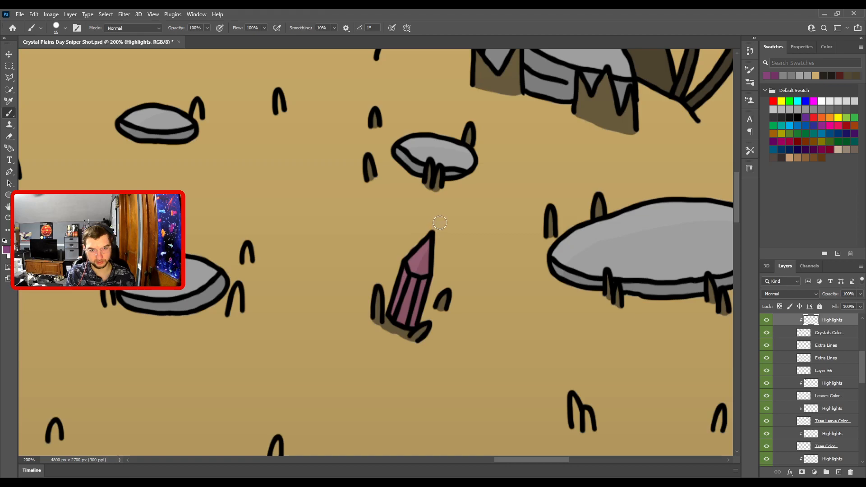
# - Paint a highlight on the crystal behind the flat rock near the right-hand tree
pyautogui.hotkey('ctrl', '-')
pyautogui.moveTo(522, 197); pyautogui.dragTo(296, 337)
pyautogui.hotkey('ctrl', '+')
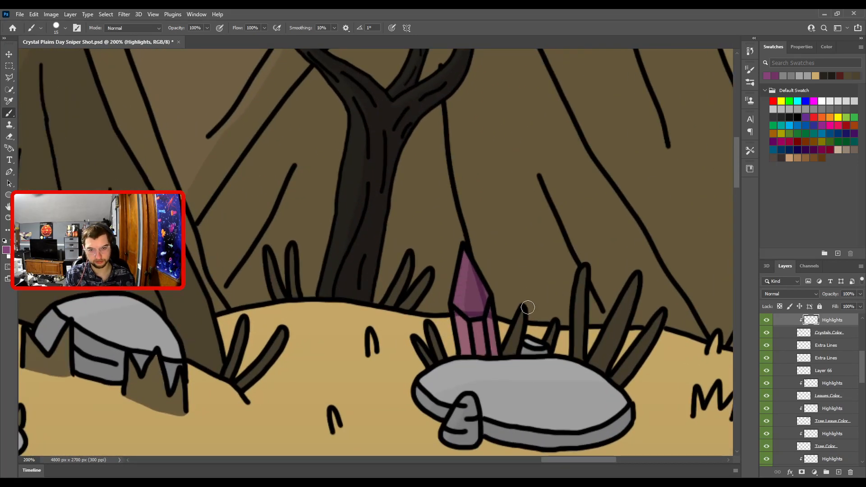
# - Try touching up the crystal behind the flat rock on the Crystals Color layer with the darker purple
pyautogui.press('v')
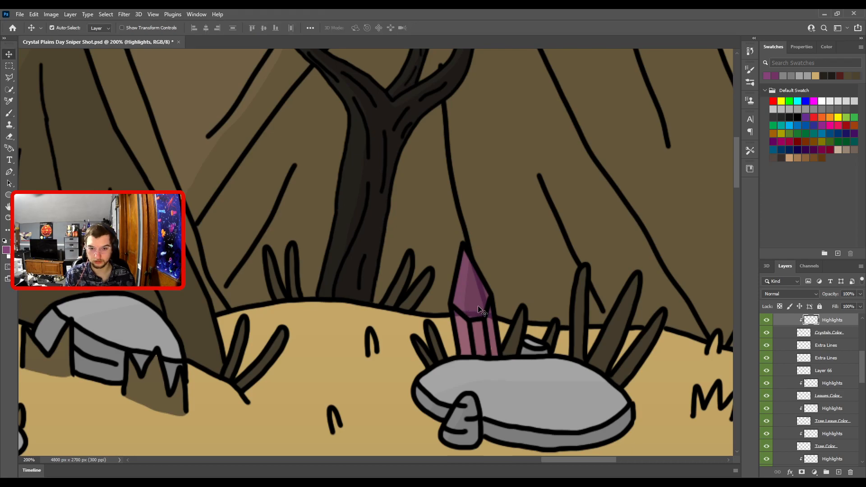
pyautogui.click(495, 311)
pyautogui.click(776, 76)
pyautogui.moveTo(545, 277); pyautogui.dragTo(409, 225)
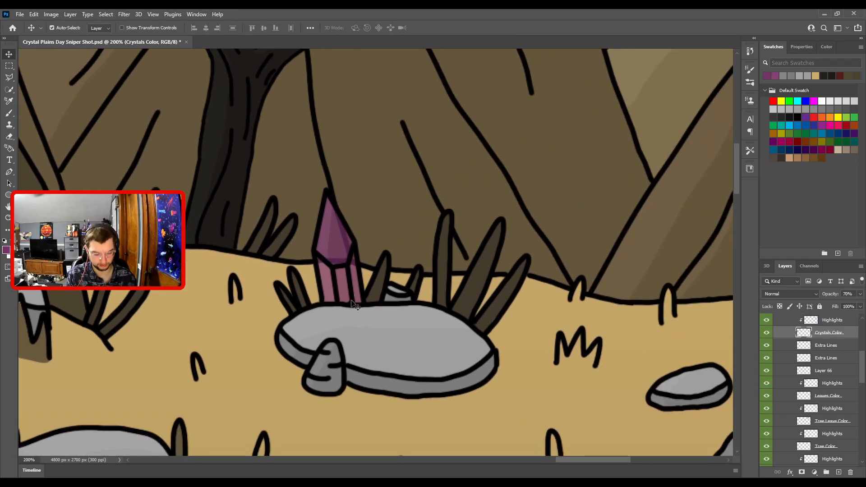
pyautogui.press('b')
pyautogui.moveTo(350, 283); pyautogui.dragTo(367, 299)
pyautogui.hotkey('ctrl', 'z')
pyautogui.press('v')
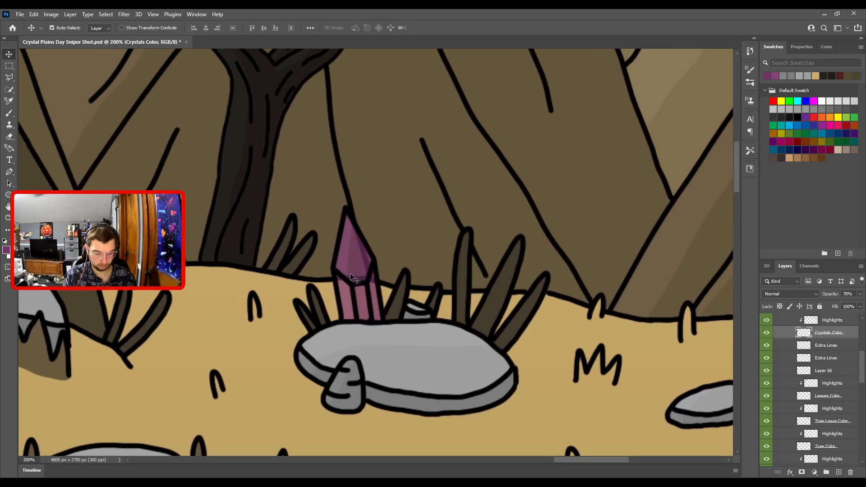
# - Return to the Highlights layer and try a brighter purple highlight on the small crystal low on the right-hand ground
pyautogui.click(345, 270)
pyautogui.press('b')
pyautogui.hotkey('ctrl', '-')
pyautogui.hotkey('ctrl', '-')
pyautogui.moveTo(498, 236)
pyautogui.mouseDown()
pyautogui.moveTo(522, 148)
pyautogui.moveTo(546, 161)
pyautogui.mouseUp()
pyautogui.hotkey('ctrl', '+')
pyautogui.hotkey('ctrl', '+')
pyautogui.moveTo(582, 205); pyautogui.dragTo(335, 309)
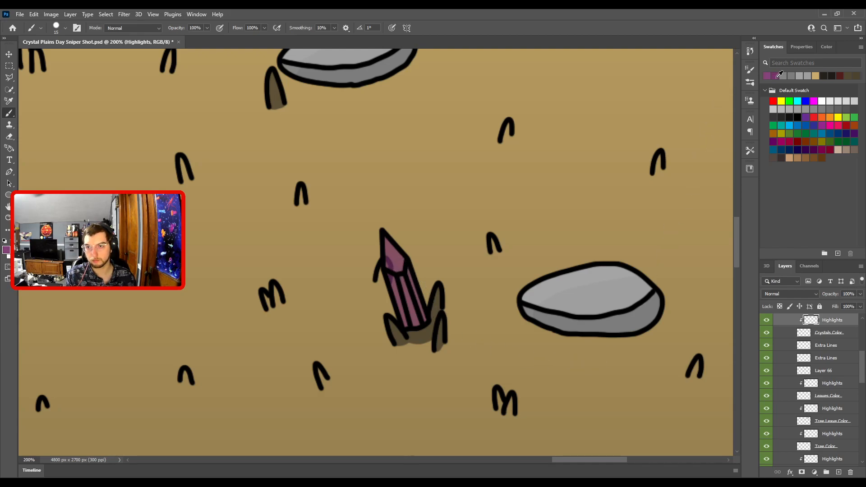
pyautogui.moveTo(388, 254); pyautogui.dragTo(390, 271)
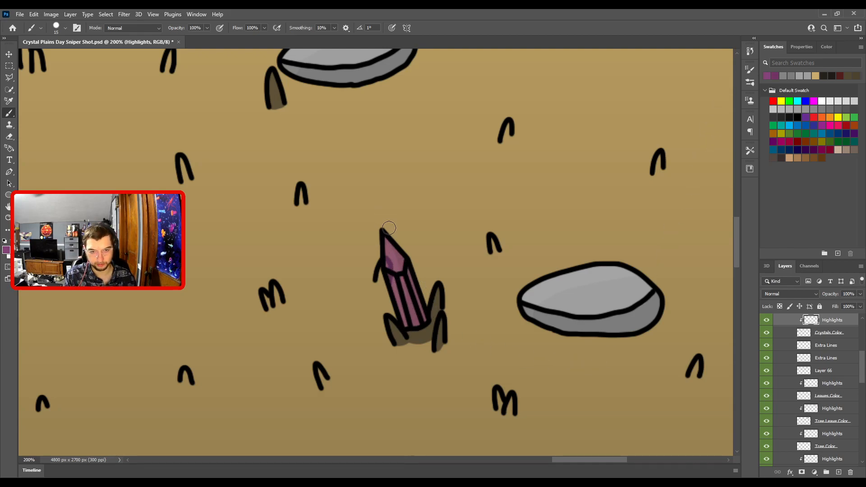
pyautogui.hotkey('ctrl', 'z')
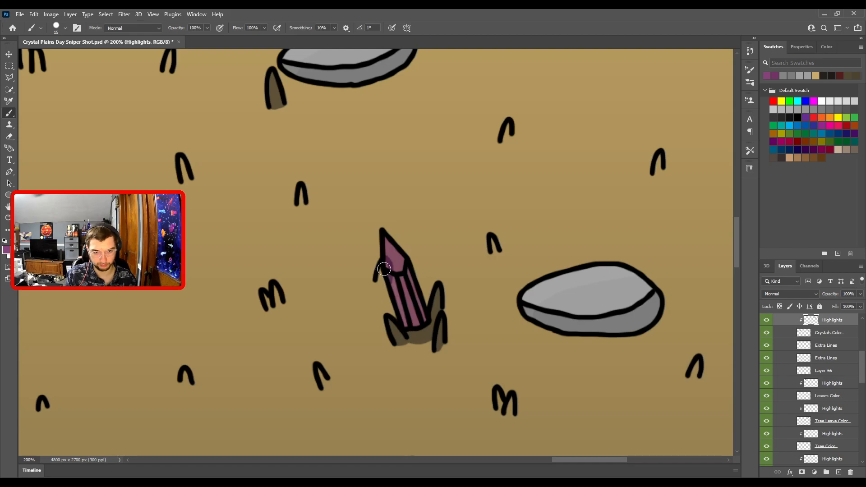
# - Review the highlights on every crystal, both close up and in the full background
pyautogui.hotkey('ctrl', '-')
pyautogui.hotkey('ctrl', '-')
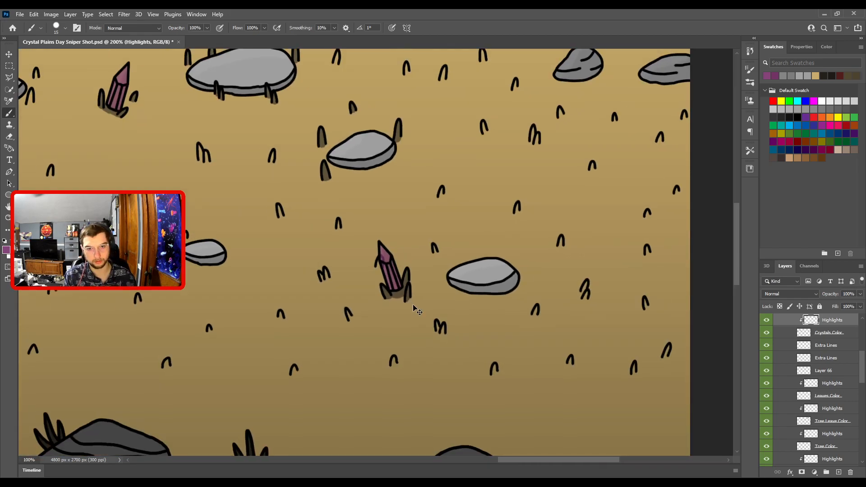
pyautogui.moveTo(312, 263); pyautogui.dragTo(509, 361)
pyautogui.hotkey('ctrl', '+')
pyautogui.hotkey('ctrl', '+')
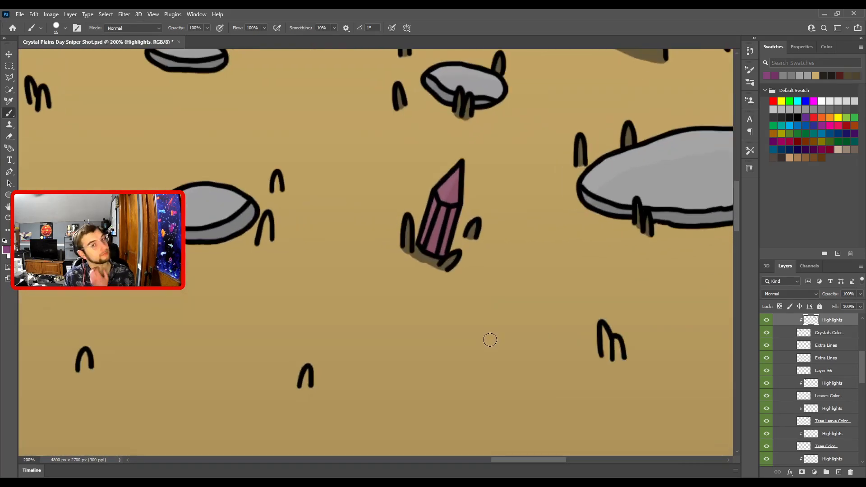
pyautogui.hotkey('ctrl', '-')
pyautogui.hotkey('ctrl', '-')
pyautogui.hotkey('ctrl', '-')
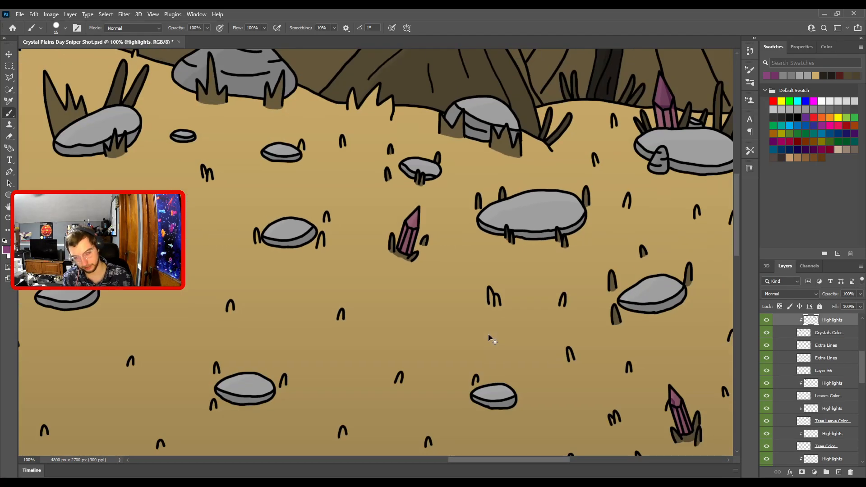
pyautogui.moveTo(371, 237); pyautogui.dragTo(501, 314)
pyautogui.hotkey('ctrl', '0')
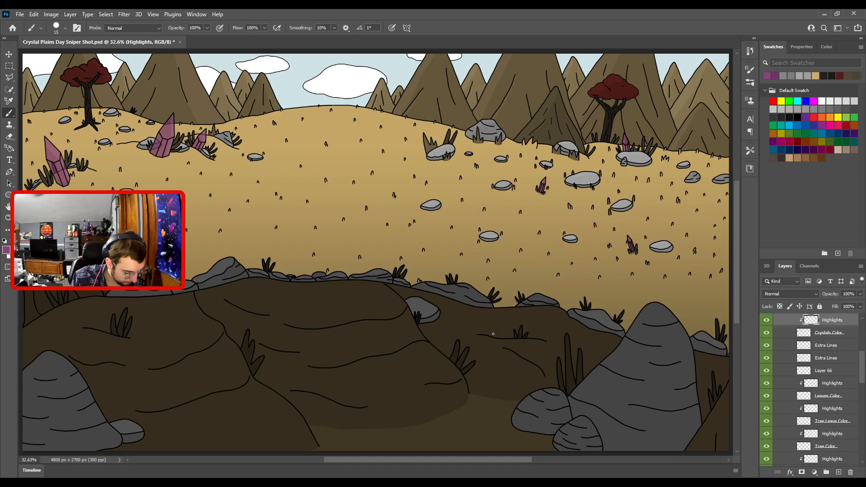
pyautogui.hotkey('ctrl', '+')
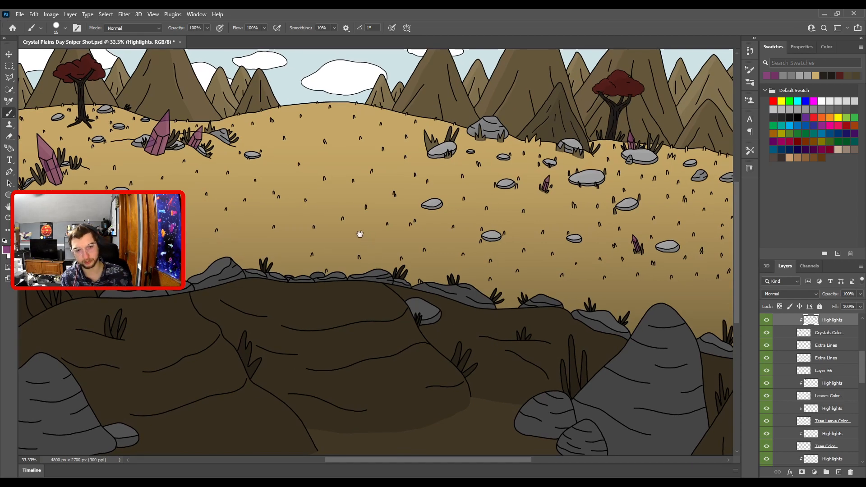
pyautogui.moveTo(341, 295); pyautogui.dragTo(505, 313)
pyautogui.hotkey('ctrl', '+')
pyautogui.moveTo(410, 151); pyautogui.dragTo(412, 345)
pyautogui.hotkey('ctrl', '+')
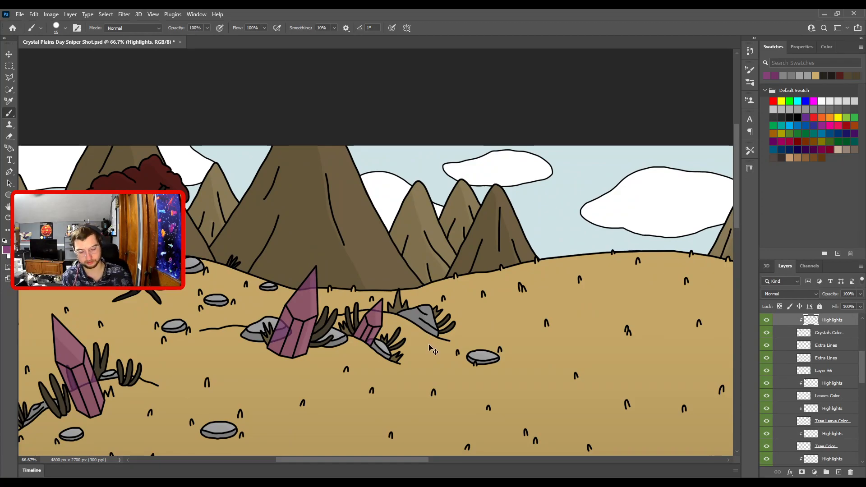
pyautogui.hotkey('ctrl', '+')
pyautogui.hotkey('ctrl', '+')
pyautogui.moveTo(422, 307); pyautogui.dragTo(385, 180)
pyautogui.hotkey('ctrl', '-')
pyautogui.hotkey('ctrl', '0')
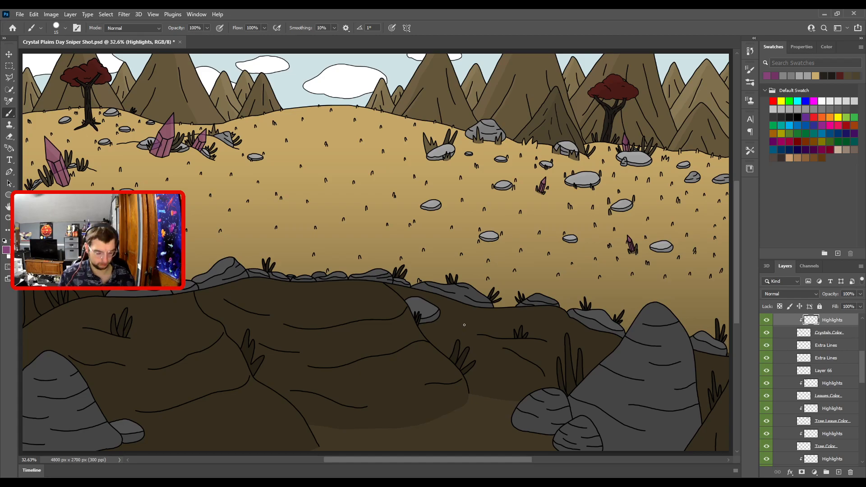
# - Examine the ground, rocks and grass along the base of the right-hand mountains
pyautogui.hotkey('ctrl', '+')
pyautogui.hotkey('ctrl', '+')
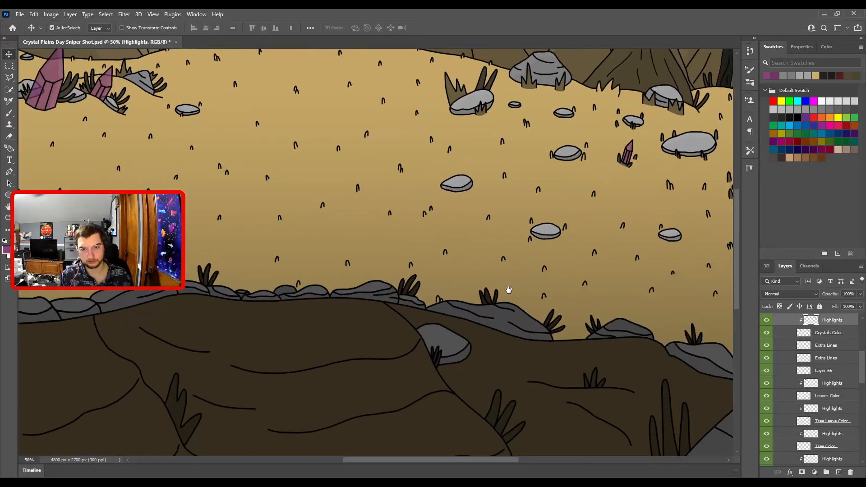
pyautogui.scroll(5, 530, 271)
pyautogui.hotkey('ctrl', '+')
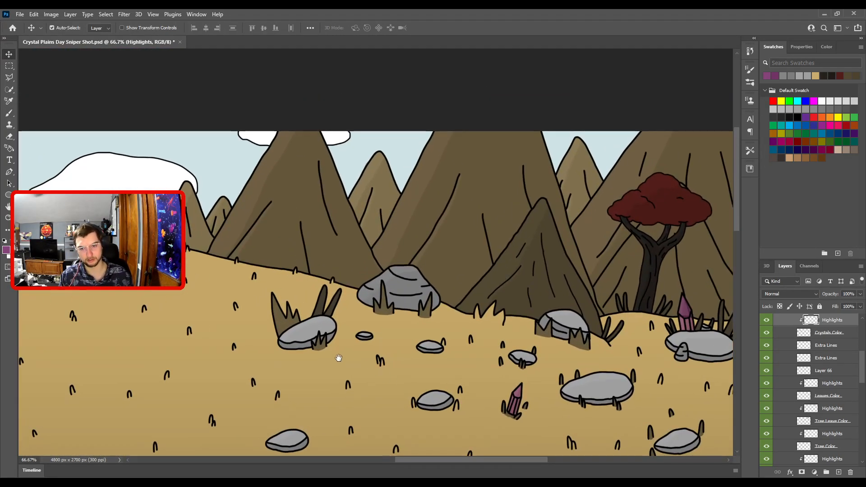
pyautogui.moveTo(340, 359); pyautogui.dragTo(395, 335)
pyautogui.hotkey('ctrl', '+')
pyautogui.moveTo(332, 342); pyautogui.dragTo(102, 288)
pyautogui.moveTo(391, 274); pyautogui.dragTo(395, 250)
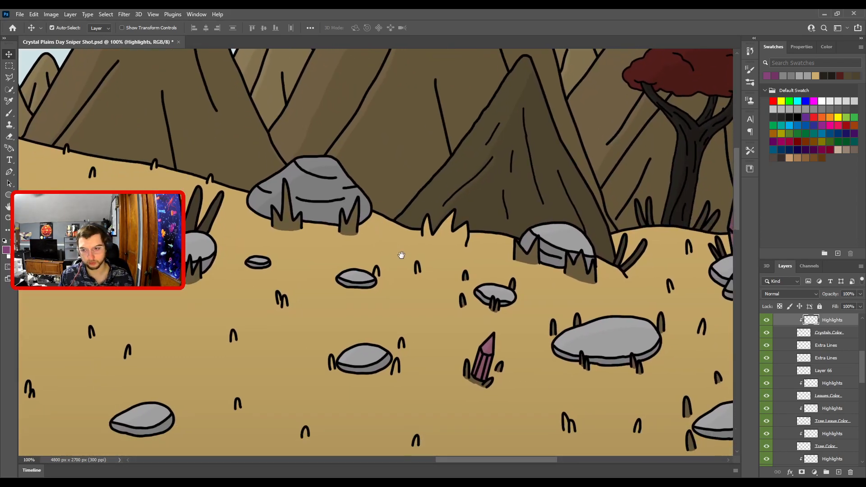
# - Set up a clipped layer named Shadows between the crystals' Highlights and Crystals Color layers
pyautogui.click(489, 352)
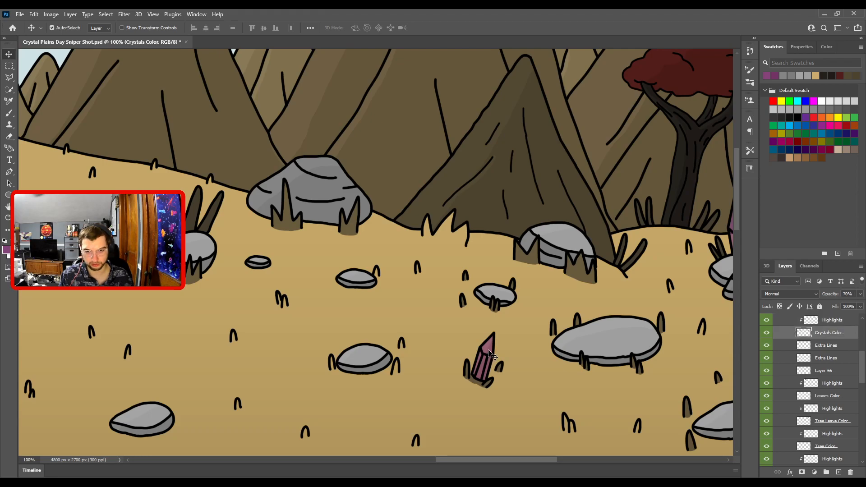
pyautogui.click(834, 322)
pyautogui.hotkey('ctrl', 'j')
pyautogui.moveTo(832, 325); pyautogui.dragTo(831, 339)
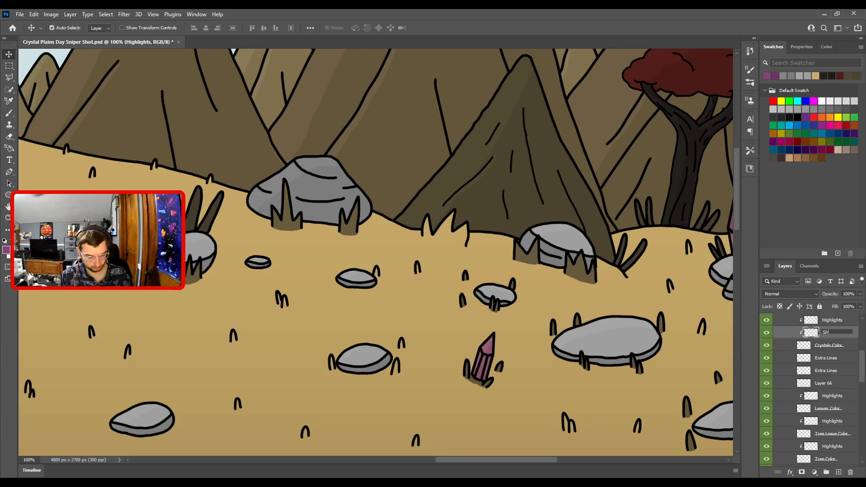
pyautogui.press('Return')
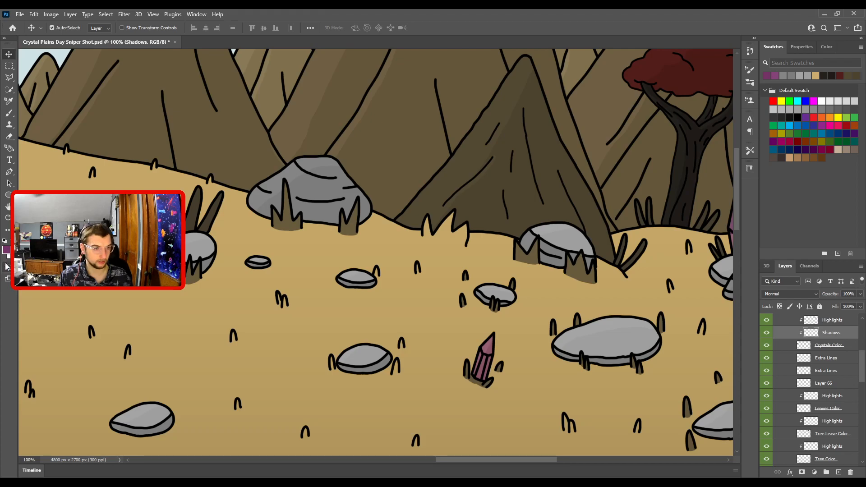
# - Sample a darker purple and paint shadow on the small crystal low on the right-hand ground with a 15 px brush
pyautogui.press('i')
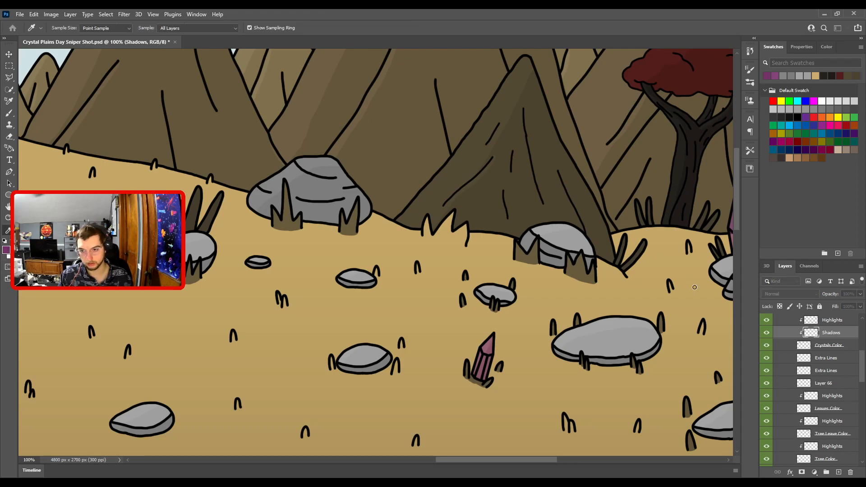
pyautogui.click(718, 287)
pyautogui.moveTo(452, 332); pyautogui.dragTo(236, 128)
pyautogui.moveTo(726, 190)
pyautogui.mouseDown()
pyautogui.moveTo(590, 196)
pyautogui.moveTo(432, 217)
pyautogui.moveTo(534, 188)
pyautogui.mouseUp()
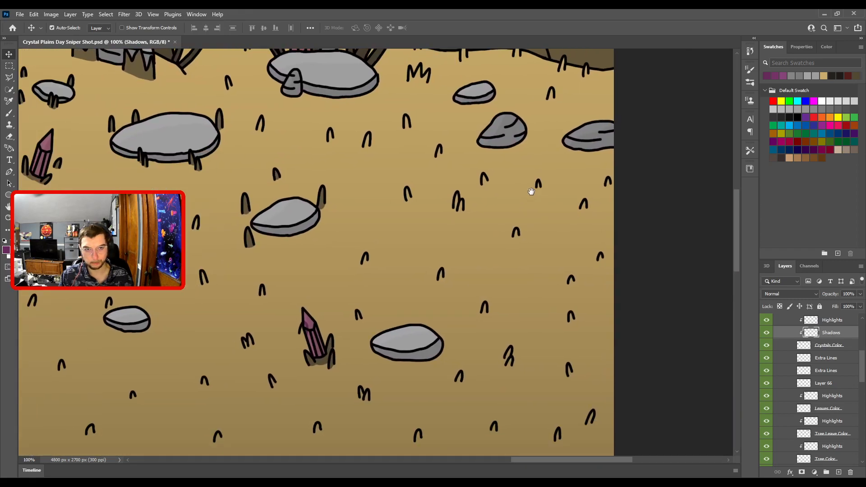
pyautogui.press('b')
pyautogui.hotkey('ctrl', '+')
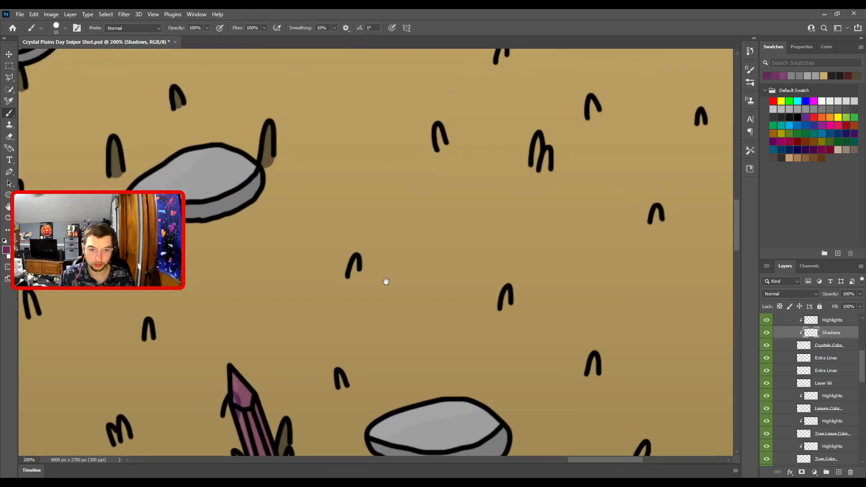
pyautogui.moveTo(386, 271); pyautogui.dragTo(494, 130)
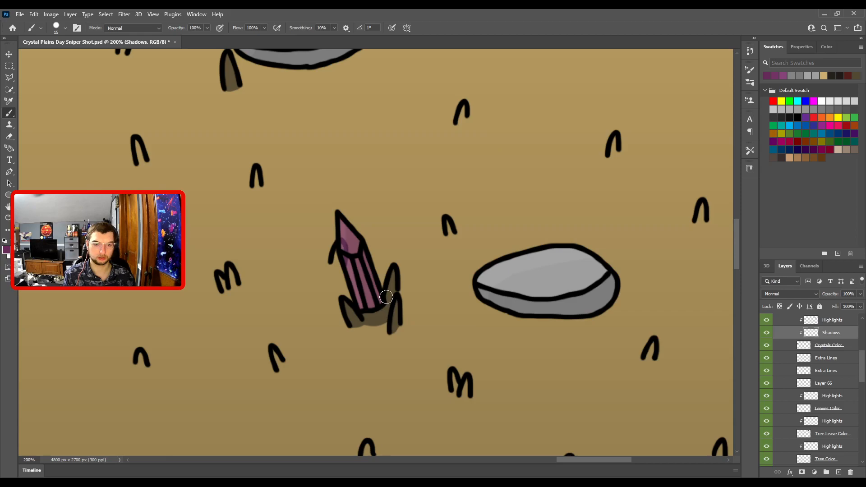
# - Shade the crystal behind the flat rock at the base of the right-hand mountains with a 25 px brush
pyautogui.hotkey('ctrl', '-')
pyautogui.hotkey('ctrl', '-')
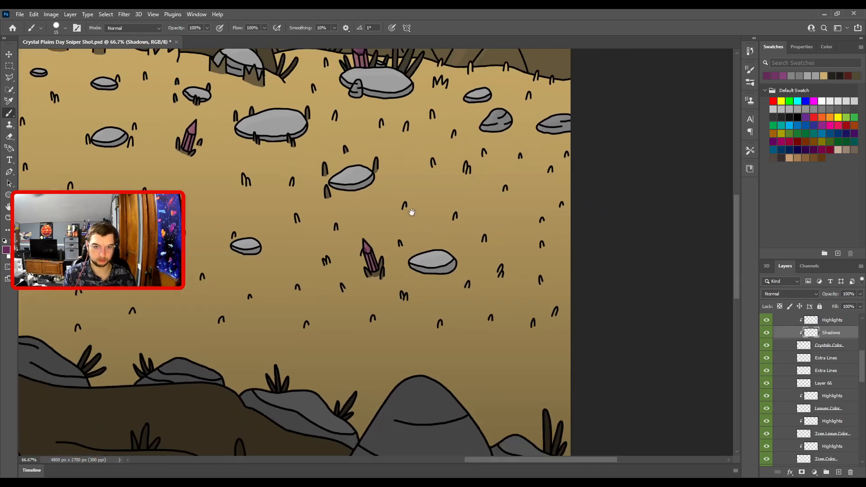
pyautogui.moveTo(374, 155); pyautogui.dragTo(399, 323)
pyautogui.hotkey('ctrl', '+')
pyautogui.hotkey('ctrl', '+')
pyautogui.press(']')
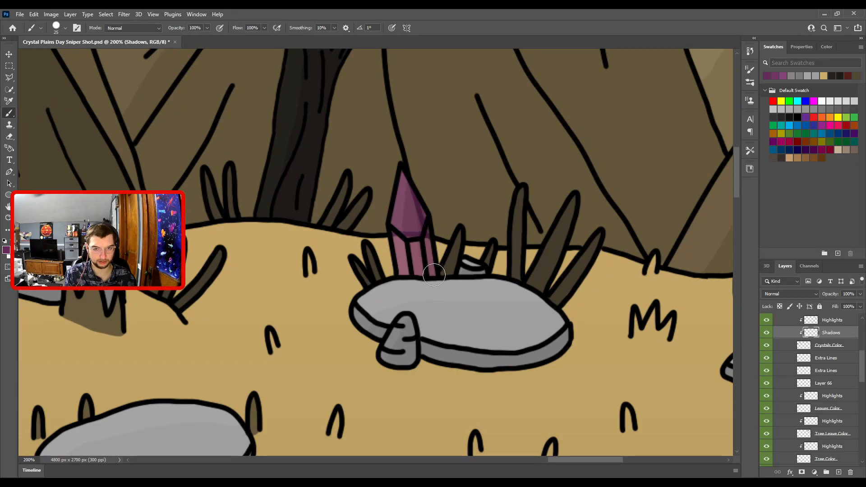
# - Shade the small crystal beside the large flat rock in the right-hand half of the ground
pyautogui.hotkey('ctrl', '-')
pyautogui.moveTo(357, 289); pyautogui.dragTo(627, 179)
pyautogui.moveTo(418, 269); pyautogui.dragTo(395, 272)
pyautogui.hotkey('ctrl', '+')
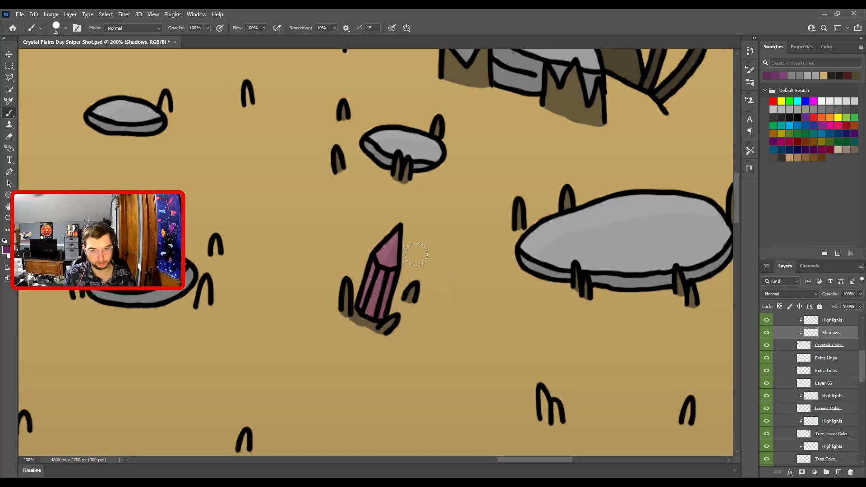
# - Shade the large and small crystals among the rocks on the left-hand ground, enlarging the brush to 40 px
pyautogui.hotkey('ctrl', '-')
pyautogui.hotkey('ctrl', '-')
pyautogui.moveTo(326, 338); pyautogui.dragTo(491, 195)
pyautogui.moveTo(333, 265); pyautogui.dragTo(485, 399)
pyautogui.moveTo(483, 170); pyautogui.dragTo(619, 253)
pyautogui.moveTo(409, 296); pyautogui.dragTo(633, 267)
pyautogui.moveTo(364, 248); pyautogui.dragTo(481, 275)
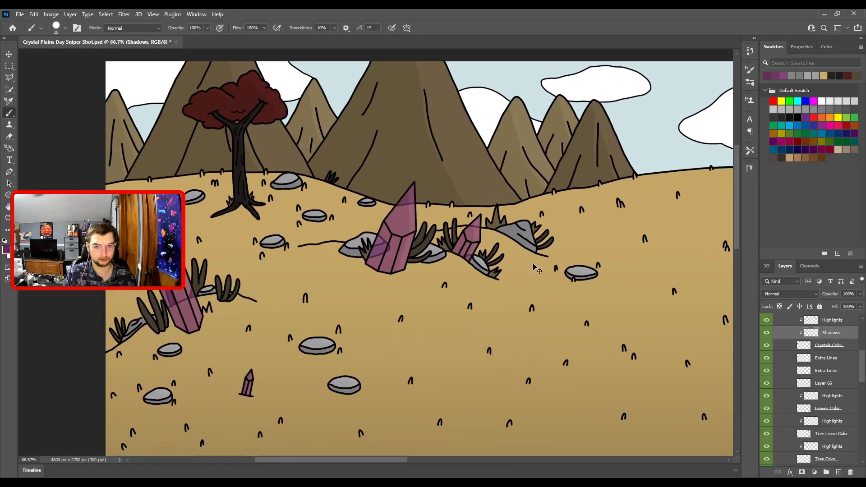
pyautogui.hotkey('ctrl', '+')
pyautogui.hotkey('ctrl', '+')
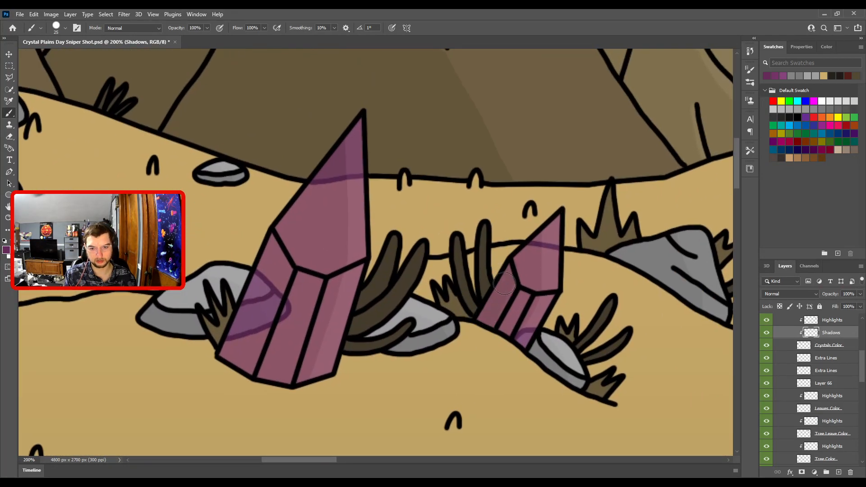
pyautogui.moveTo(241, 341); pyautogui.dragTo(399, 347)
pyautogui.press(']')
pyautogui.press(']')
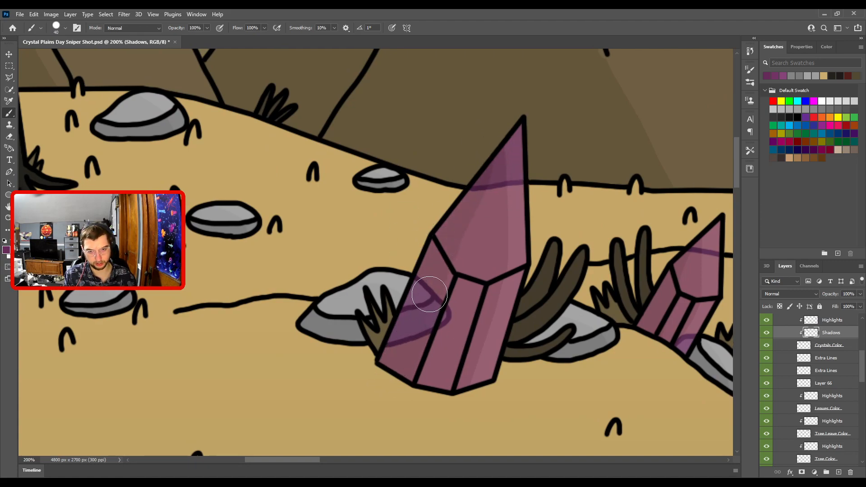
# - Refine the shadow from the tip down the upper facet of the large crystal with a 30 px brush
pyautogui.hotkey('ctrl', '-')
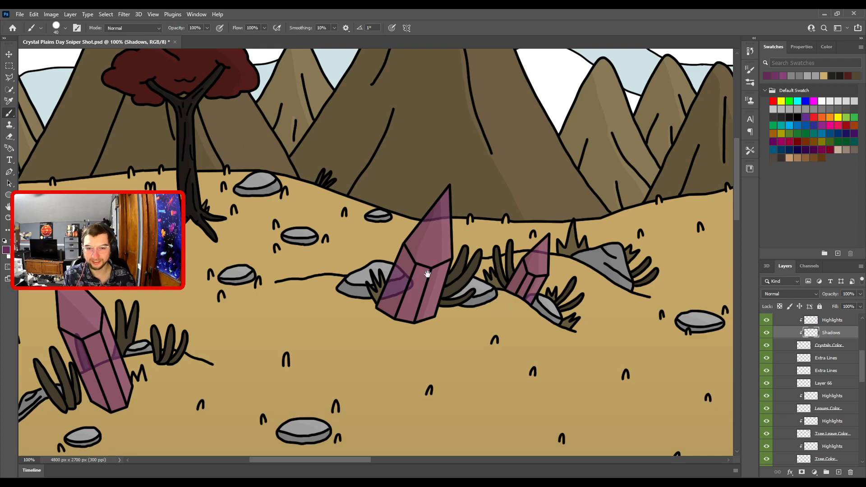
pyautogui.moveTo(432, 274); pyautogui.dragTo(466, 293)
pyautogui.hotkey('ctrl', '+')
pyautogui.press('[')
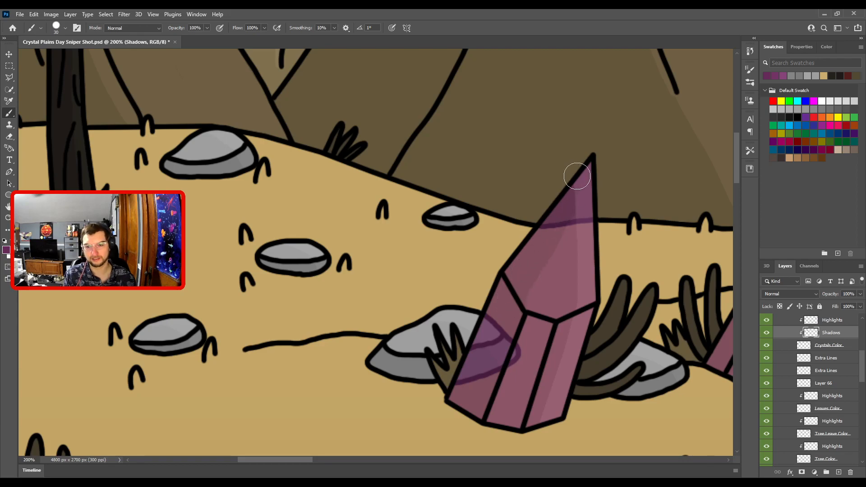
pyautogui.hotkey('ctrl', '-')
pyautogui.hotkey('ctrl', '+')
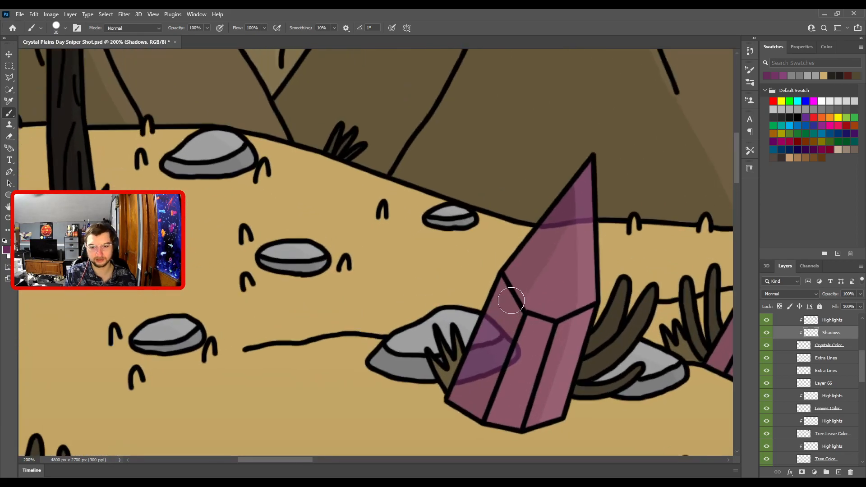
pyautogui.moveTo(409, 297)
pyautogui.mouseDown()
pyautogui.moveTo(573, 259)
pyautogui.moveTo(456, 255)
pyautogui.mouseUp()
# - Clean up the shadow near the large crystal's tip with a 30 px eraser
pyautogui.press('e')
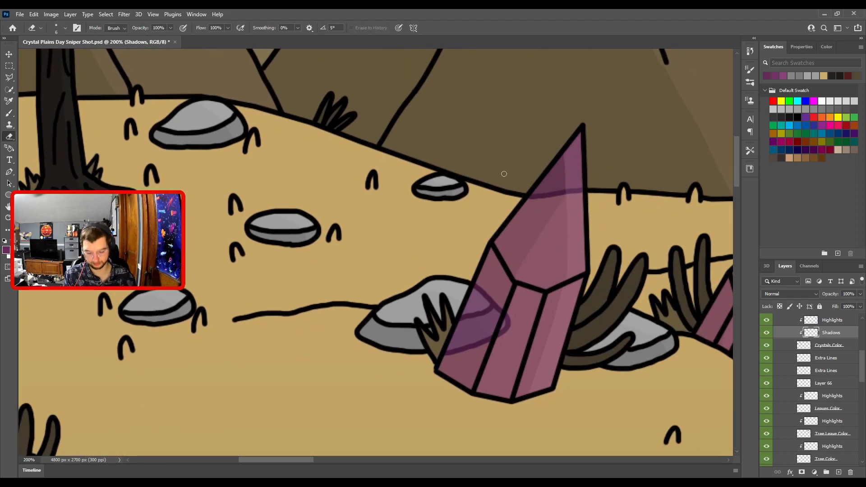
pyautogui.press(']')
pyautogui.press(']')
pyautogui.press(']')
pyautogui.press(']')
pyautogui.press(']')
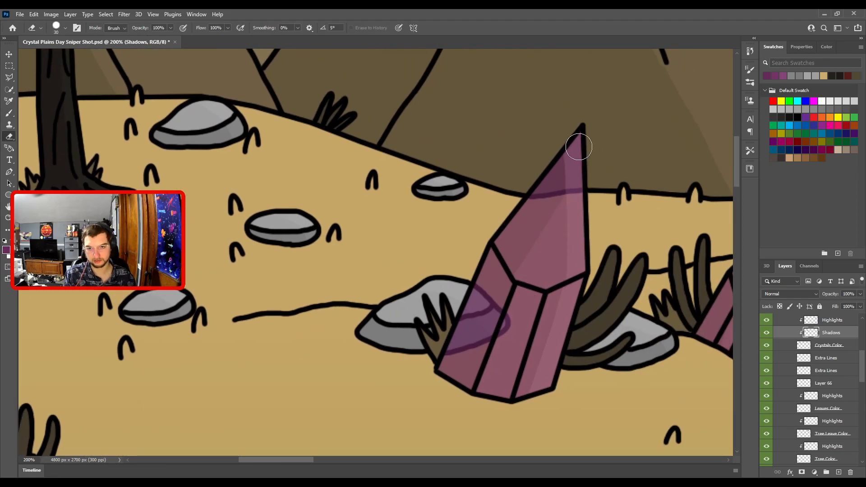
pyautogui.hotkey('ctrl', '-')
pyautogui.moveTo(497, 319); pyautogui.dragTo(537, 274)
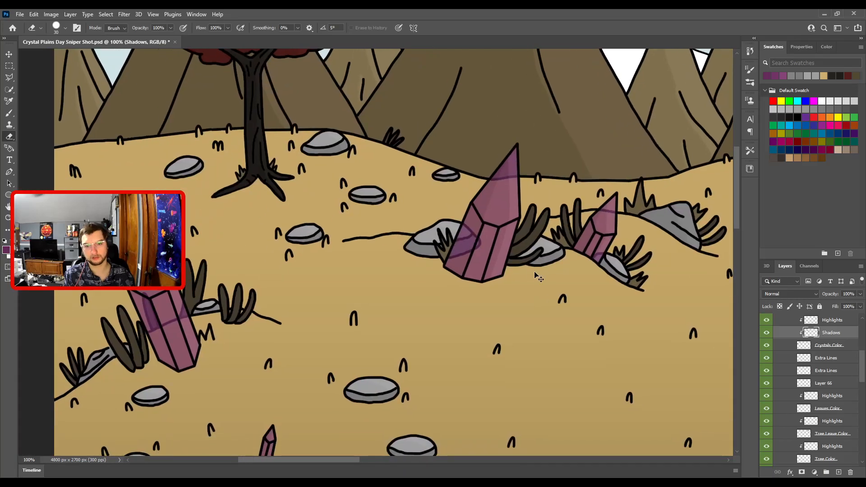
# - Return to the brush and touch up the shadow on the large crystal's upper facet
pyautogui.hotkey('ctrl', '+')
pyautogui.moveTo(517, 197)
pyautogui.mouseDown()
pyautogui.moveTo(390, 260)
pyautogui.moveTo(402, 262)
pyautogui.mouseUp()
pyautogui.press('b')
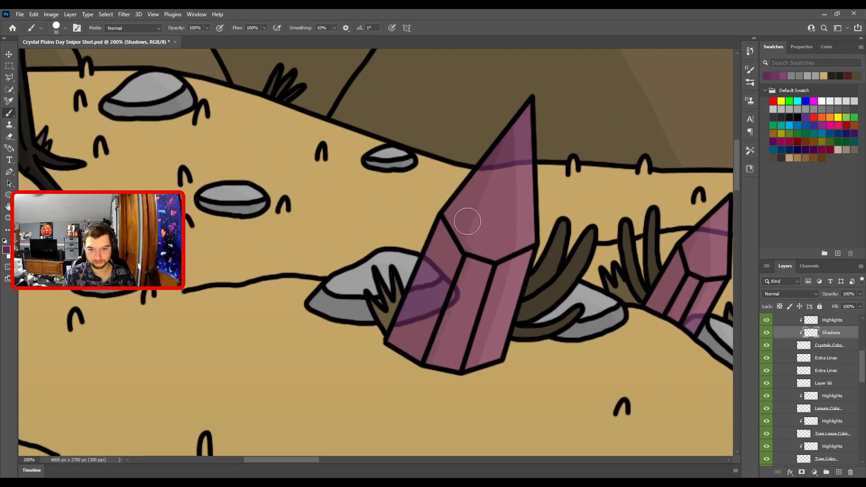
pyautogui.moveTo(397, 242); pyautogui.dragTo(470, 226)
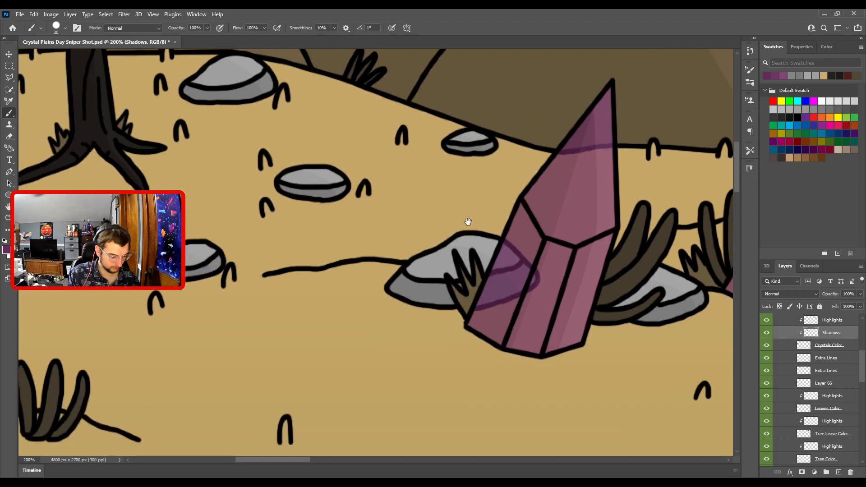
pyautogui.hotkey('ctrl', '-')
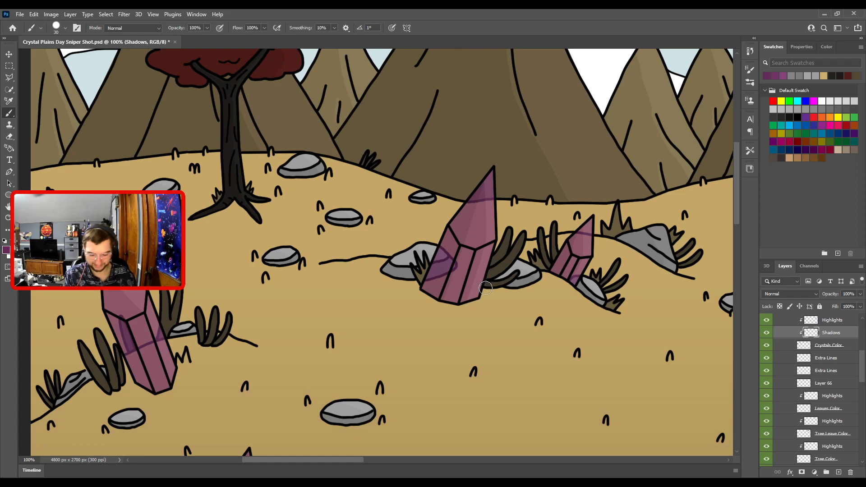
# - Shade the leftmost large crystal and the small crystal below it with a 45 px brush
pyautogui.moveTo(409, 271); pyautogui.dragTo(619, 212)
pyautogui.press(']')
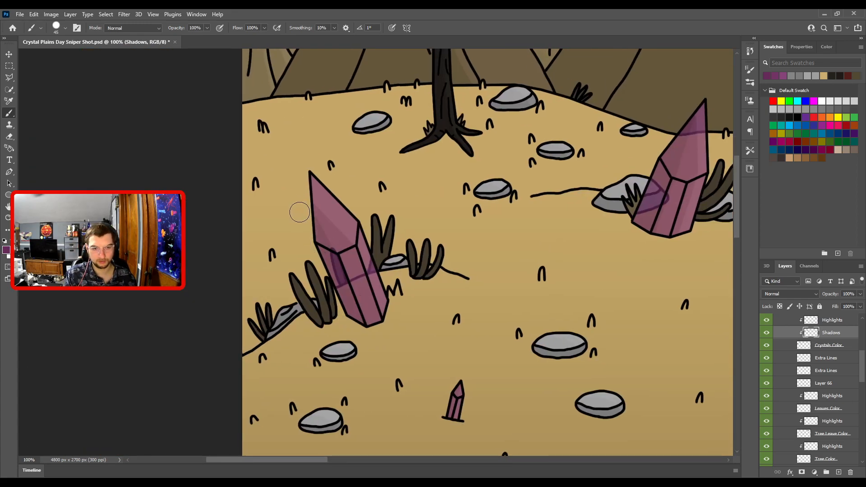
pyautogui.moveTo(375, 317); pyautogui.dragTo(351, 229)
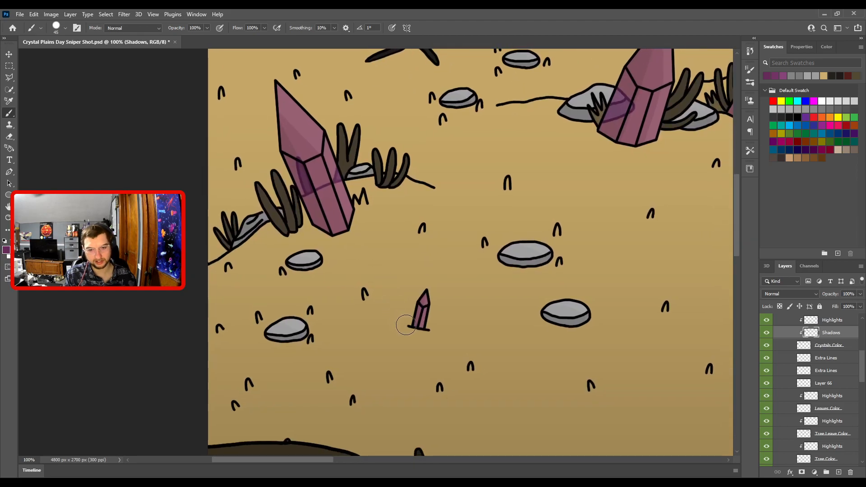
pyautogui.scroll(-1, 437, 307)
pyautogui.moveTo(437, 309); pyautogui.dragTo(375, 305)
pyautogui.hotkey('ctrl', '+')
pyautogui.hotkey('ctrl', '+')
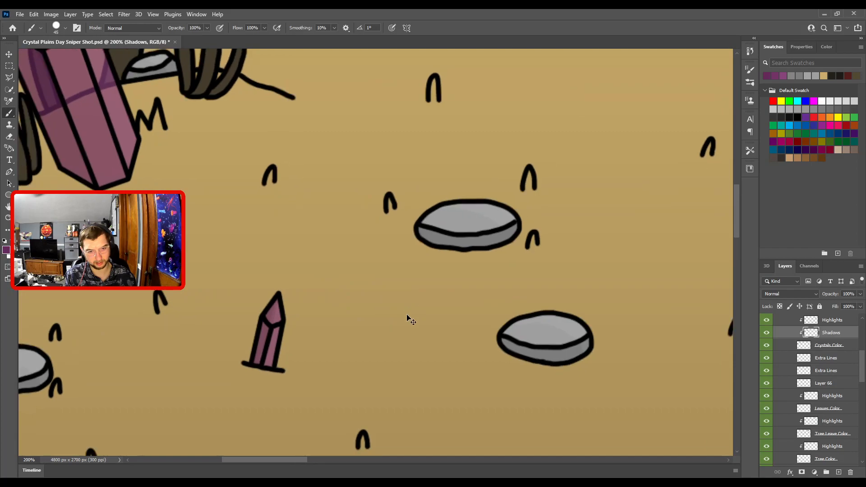
# - Review the crystal shadows across the scene, both close up and in the full background
pyautogui.hotkey('ctrl', '-')
pyautogui.hotkey('ctrl', '-')
pyautogui.moveTo(491, 290); pyautogui.dragTo(190, 179)
pyautogui.moveTo(465, 169); pyautogui.dragTo(339, 327)
pyautogui.scroll(-3, 380, 287)
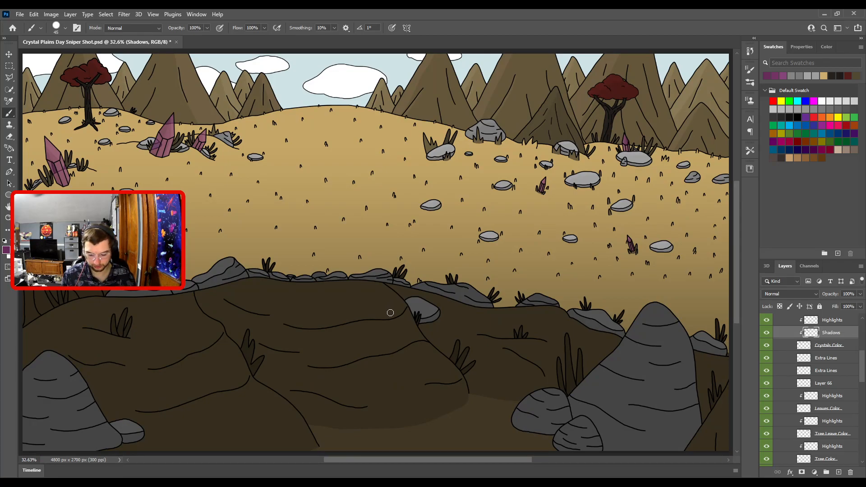
pyautogui.hotkey('ctrl', '+')
pyautogui.moveTo(549, 241); pyautogui.dragTo(323, 258)
pyautogui.hotkey('ctrl', '+')
pyautogui.hotkey('ctrl', '+')
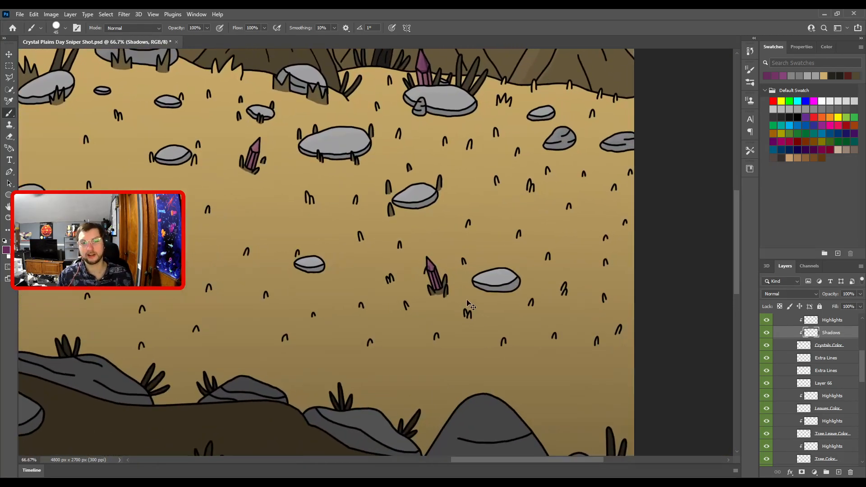
pyautogui.hotkey('ctrl', '+')
pyautogui.hotkey('ctrl', '+')
pyautogui.moveTo(431, 250); pyautogui.dragTo(434, 409)
pyautogui.hotkey('ctrl', '-')
pyautogui.moveTo(299, 262); pyautogui.dragTo(278, 358)
pyautogui.moveTo(220, 246); pyautogui.dragTo(350, 378)
pyautogui.moveTo(189, 299); pyautogui.dragTo(639, 293)
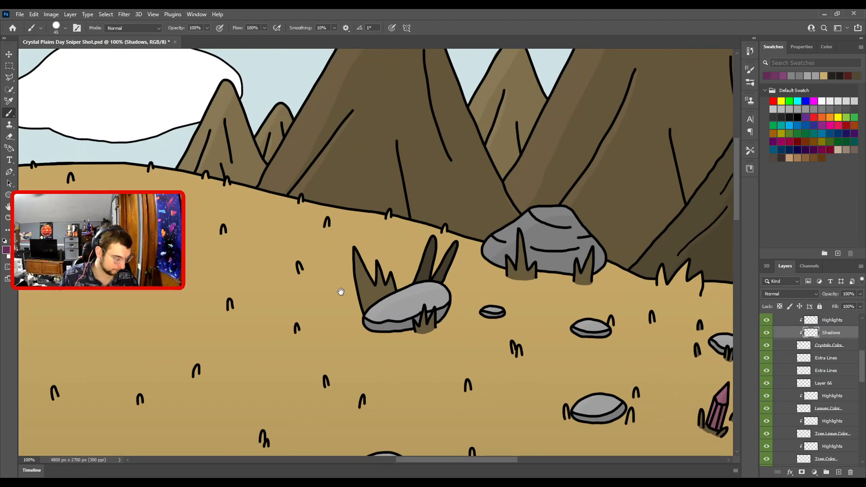
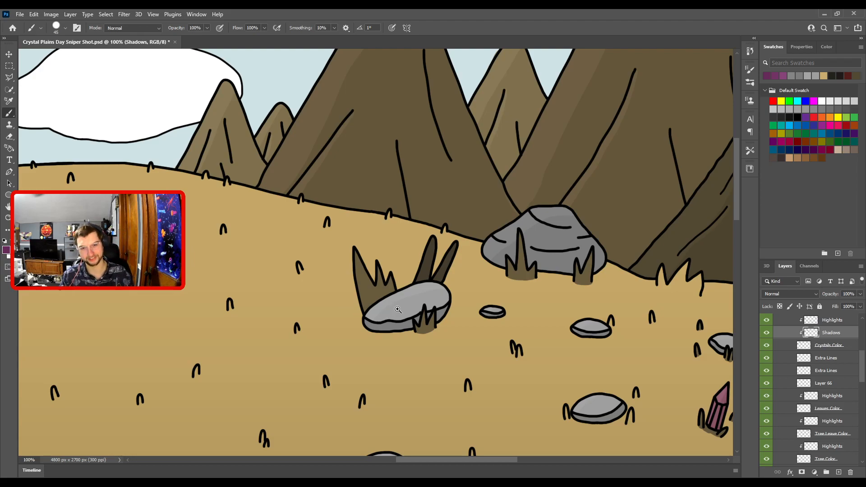
pyautogui.hotkey('ctrl', '0')
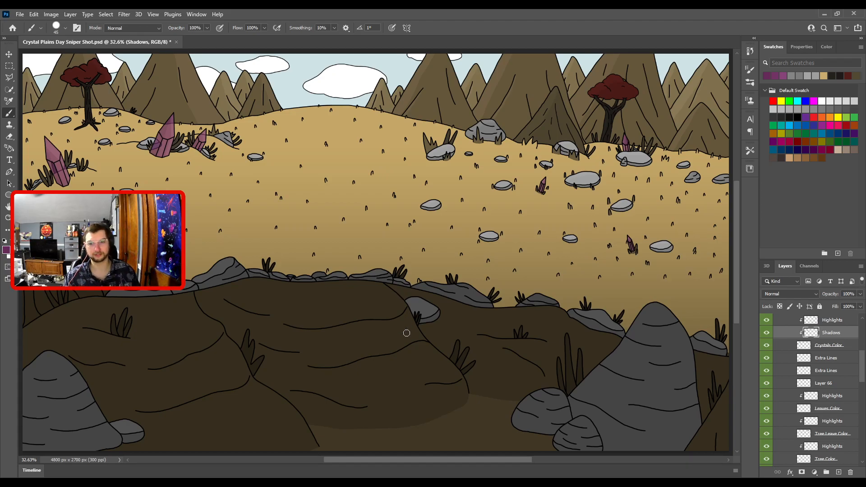
# - Select the Tall Grass Color layer via the grass beside the slanted rock and show the Village Shots FINAL reference
pyautogui.press('v')
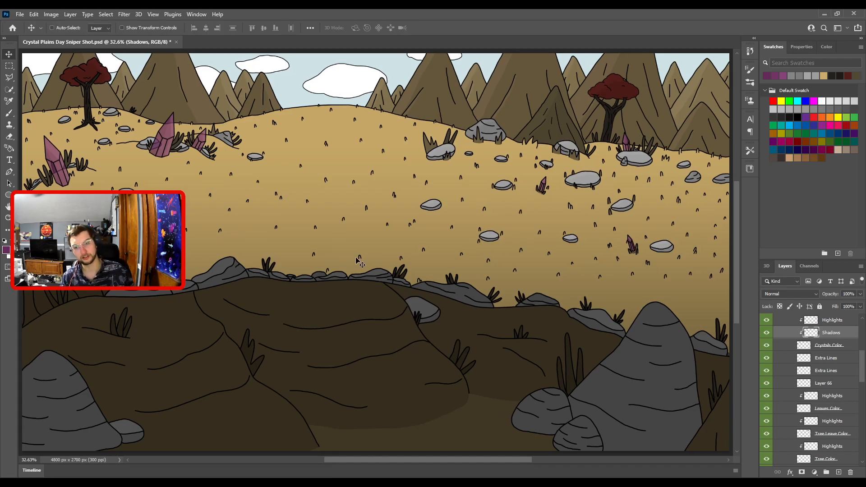
pyautogui.scroll(-1, 397, 329)
pyautogui.scroll(1, 382, 337)
pyautogui.scroll(5, 382, 259)
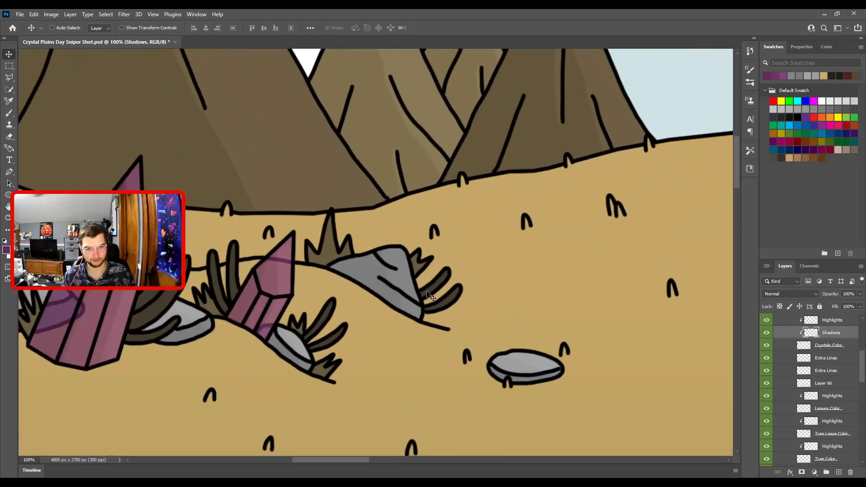
pyautogui.click(465, 292)
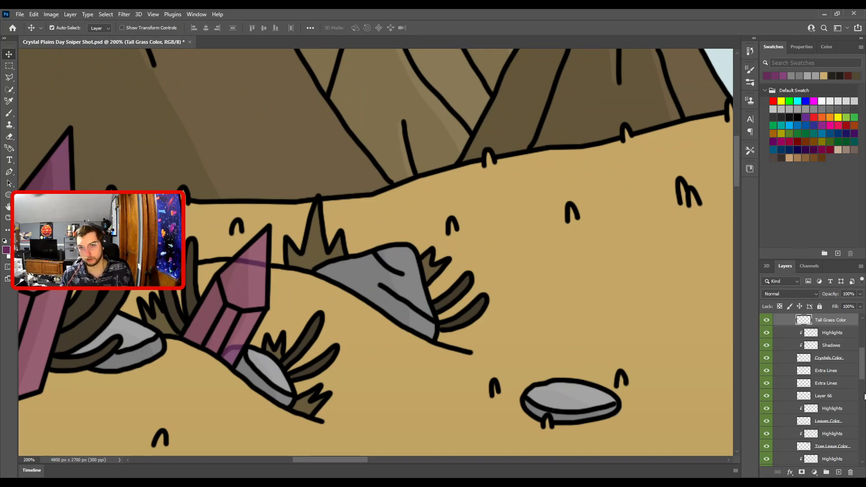
pyautogui.scroll(3, 843, 325)
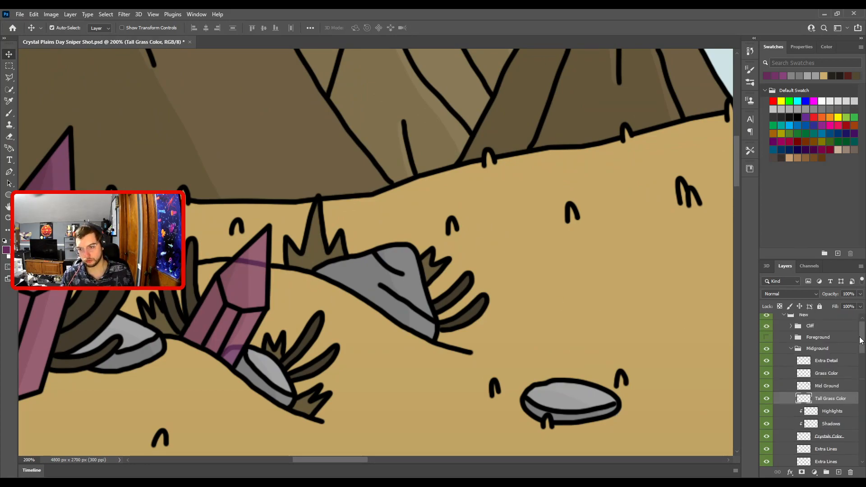
pyautogui.click(766, 332)
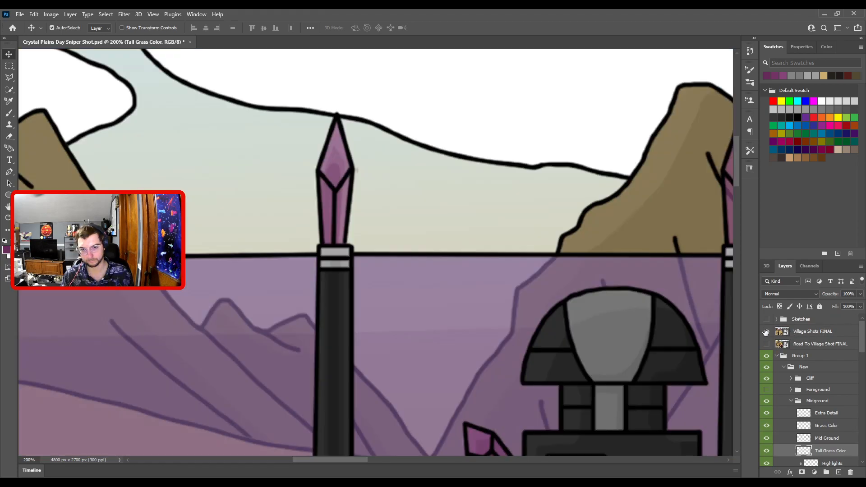
# - Sample the brown grass highlight colour from the Road To Village Shot FINAL reference and leave both reference layers hidden
pyautogui.moveTo(544, 383); pyautogui.dragTo(679, 147)
pyautogui.moveTo(474, 397)
pyautogui.mouseDown()
pyautogui.moveTo(493, 354)
pyautogui.moveTo(518, 170)
pyautogui.moveTo(479, 283)
pyautogui.moveTo(388, 262)
pyautogui.moveTo(386, 155)
pyautogui.moveTo(383, 342)
pyautogui.moveTo(164, 311)
pyautogui.mouseUp()
pyautogui.click(766, 332)
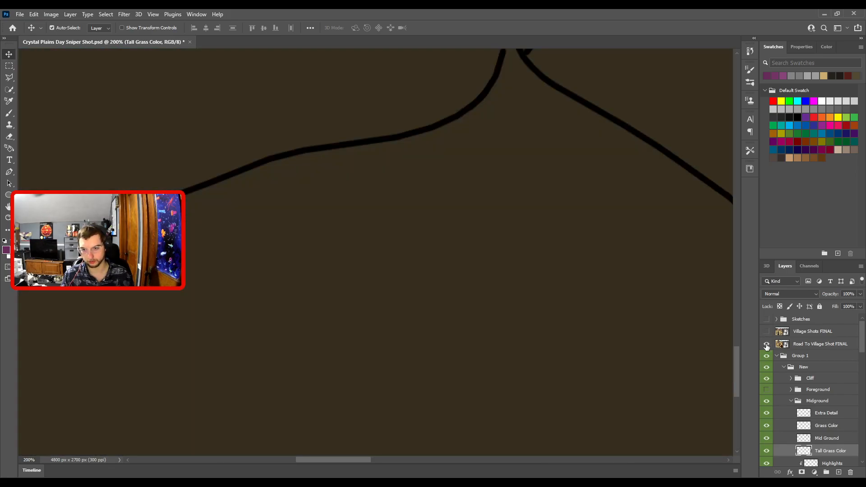
pyautogui.click(766, 344)
pyautogui.press('i')
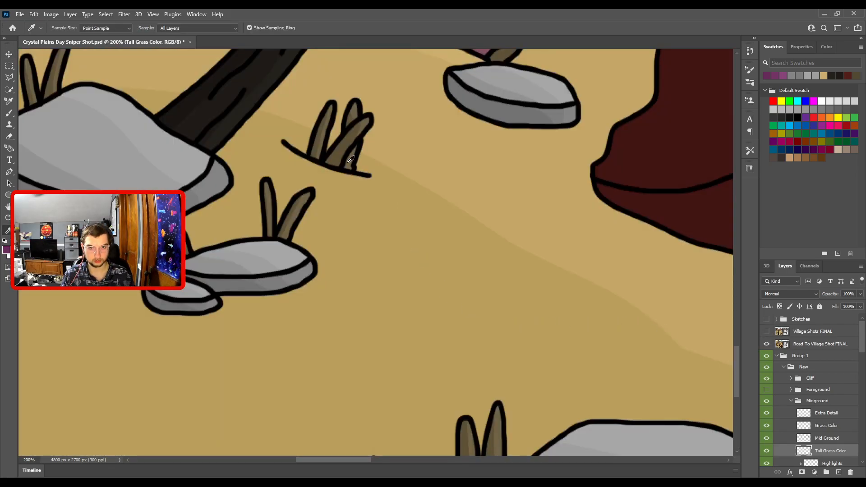
pyautogui.click(368, 121)
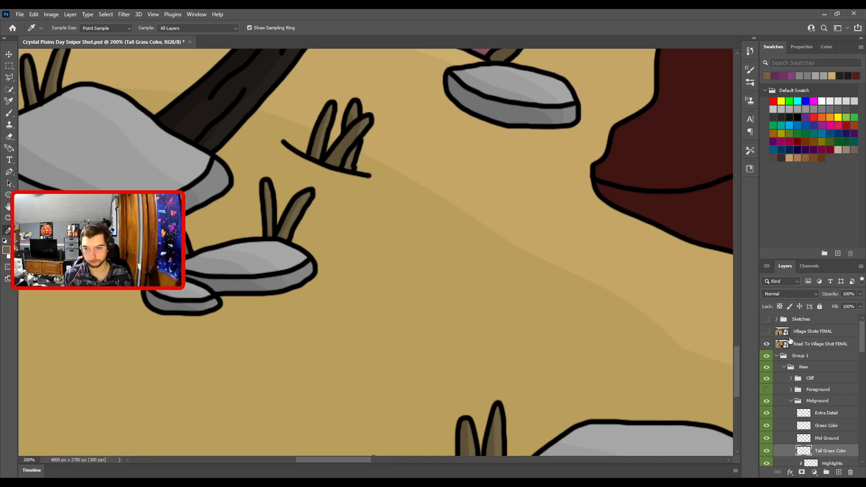
pyautogui.click(766, 345)
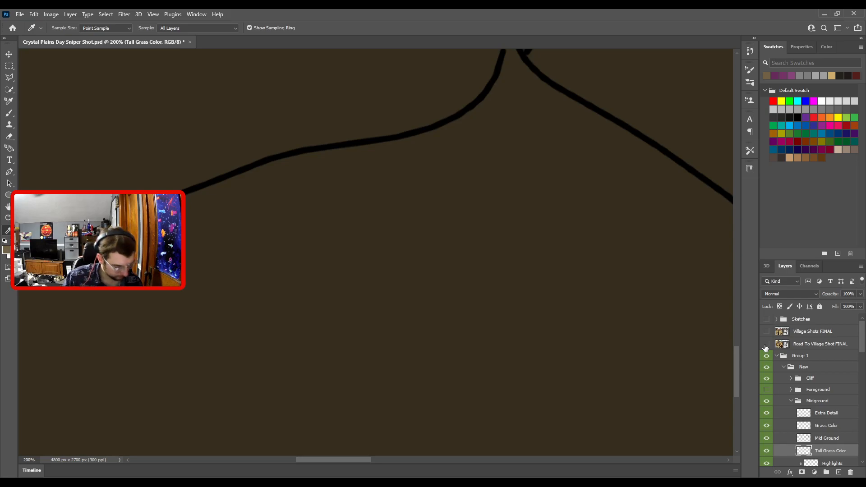
# - Add a Highlights layer above Tall Grass Color, clip it to that layer and get the brush ready
pyautogui.press('v')
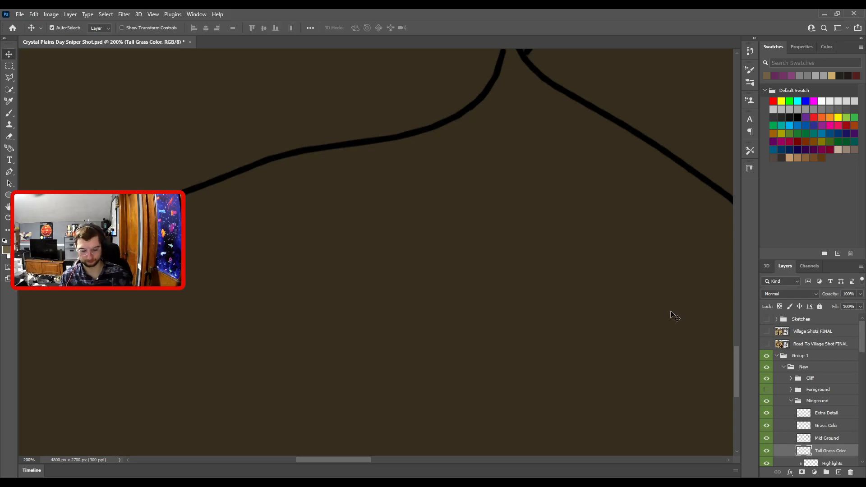
pyautogui.scroll(-3, 641, 298)
pyautogui.scroll(-2, 585, 272)
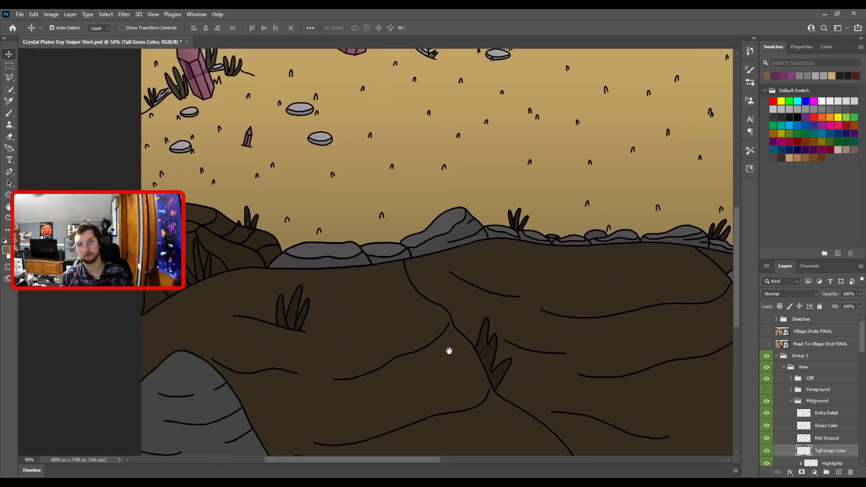
pyautogui.scroll(3, 520, 190)
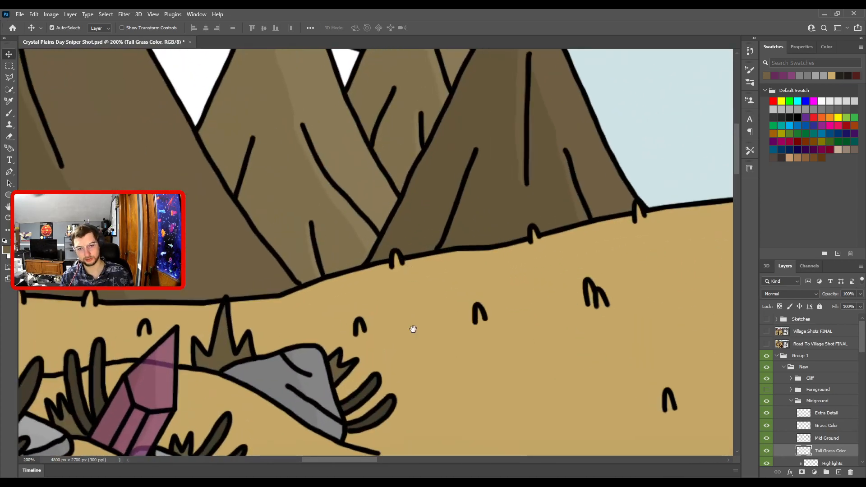
pyautogui.moveTo(413, 329); pyautogui.dragTo(499, 156)
pyautogui.hotkey('ctrl', '+')
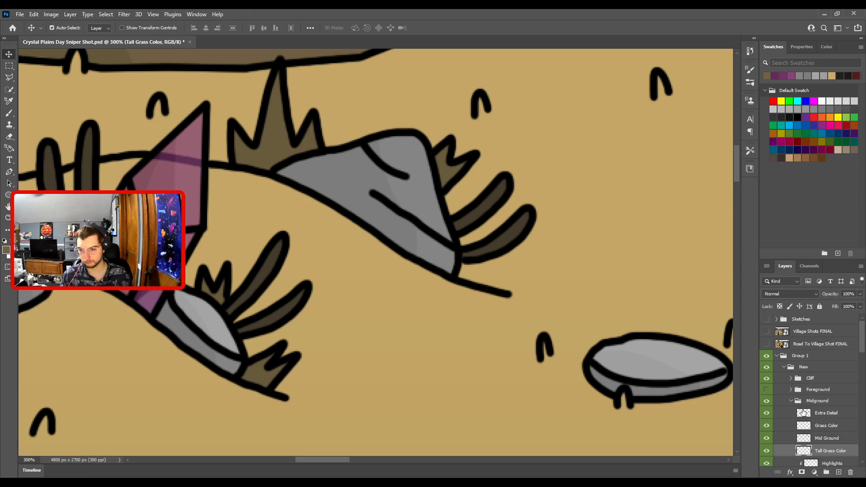
pyautogui.moveTo(830, 463); pyautogui.dragTo(827, 459)
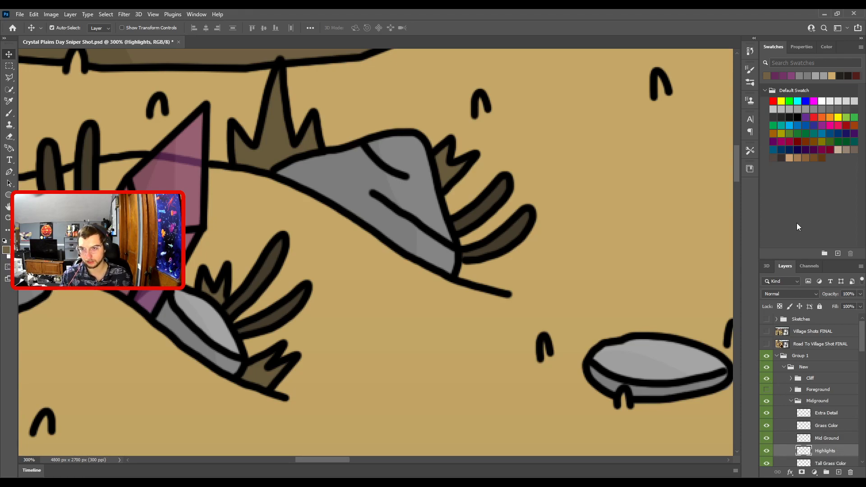
pyautogui.hotkey('ctrl', 'alt', 'g')
pyautogui.press('b')
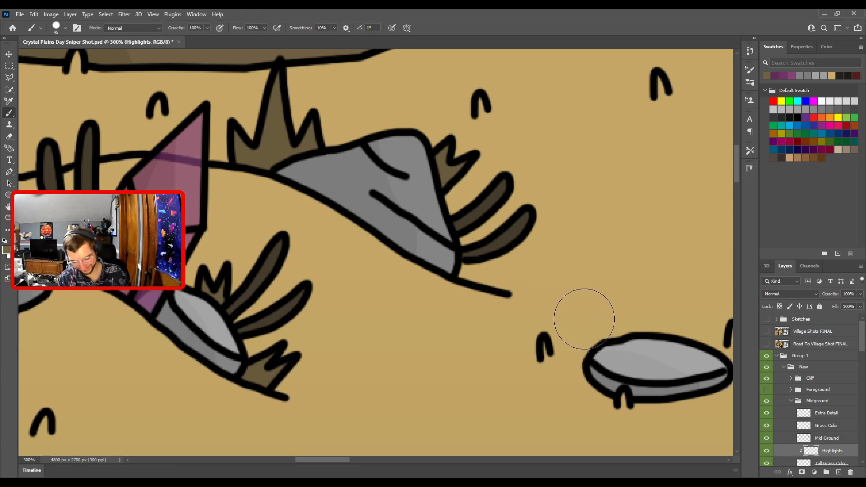
# - Paint highlights on the tall grass blades beside the slanted rock with a 6 px brush
pyautogui.hotkey('ctrl', '-')
pyautogui.moveTo(477, 247)
pyautogui.mouseDown()
pyautogui.moveTo(418, 221)
pyautogui.moveTo(416, 232)
pyautogui.mouseUp()
pyautogui.hotkey('ctrl', '+')
pyautogui.press('[')
pyautogui.press('[')
pyautogui.press('[')
pyautogui.press('[')
pyautogui.press('[')
pyautogui.press('[')
pyautogui.press('[')
pyautogui.press('[')
pyautogui.press('[')
pyautogui.press('[')
pyautogui.press('[')
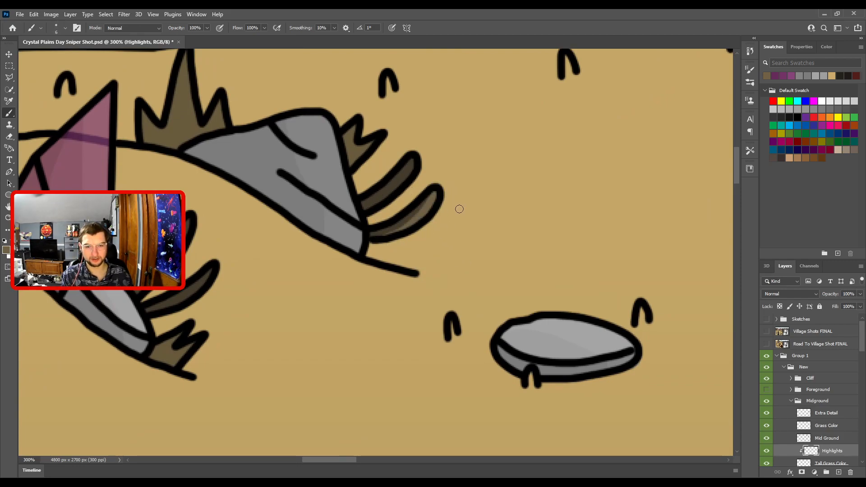
# - Clip the Dark Grass layer to the layers below and try a brush stroke on the jagged grass beside the rock
pyautogui.moveTo(364, 184); pyautogui.dragTo(460, 260)
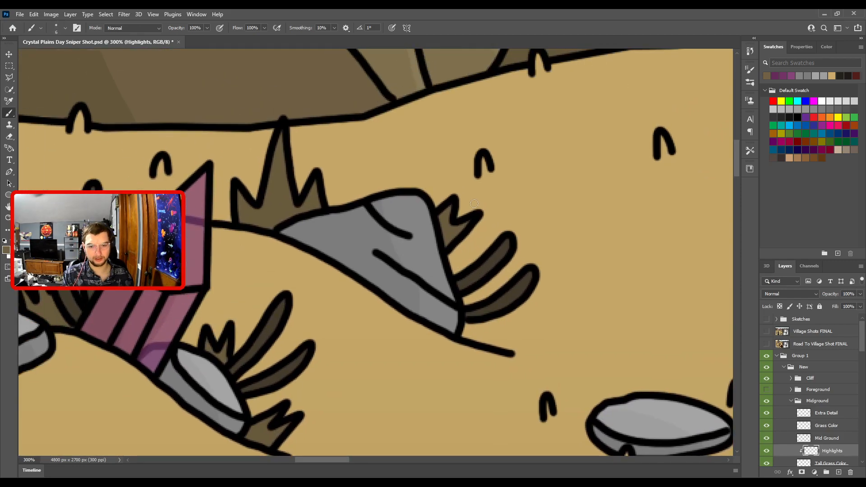
pyautogui.press('v')
pyautogui.keyDown('ctrl'); pyautogui.click(459, 237); pyautogui.keyUp('ctrl')
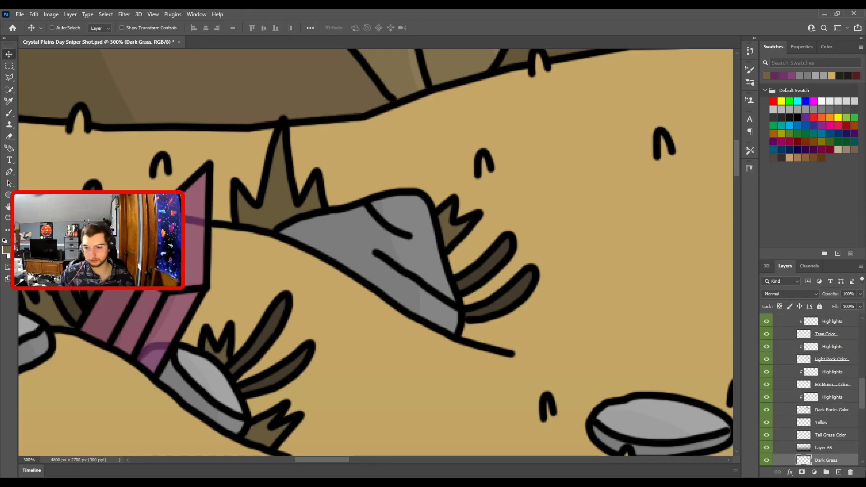
pyautogui.hotkey('ctrl', 'alt', 'g')
pyautogui.press('b')
pyautogui.moveTo(468, 214); pyautogui.dragTo(481, 211)
pyautogui.hotkey('ctrl', 'z')
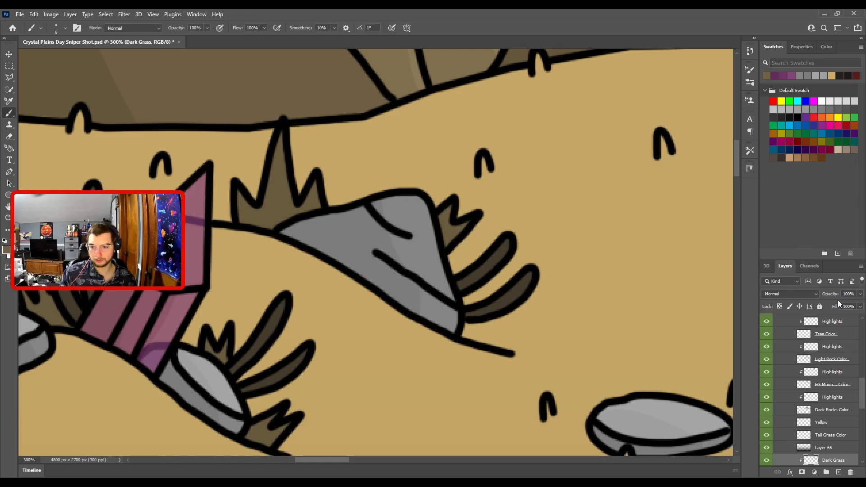
# - Try deleting the Dark Grass layer, toggle the ground Color layer's visibility, and undo the deletion
pyautogui.scroll(-2, 794, 428)
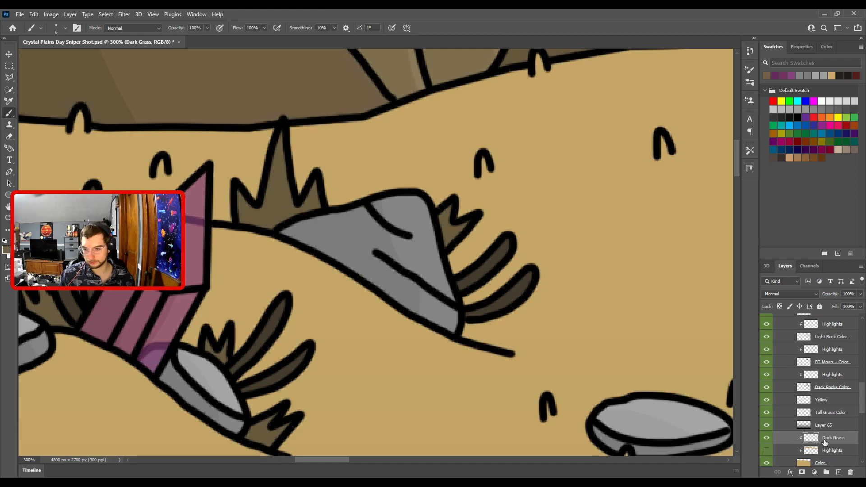
pyautogui.press('Delete')
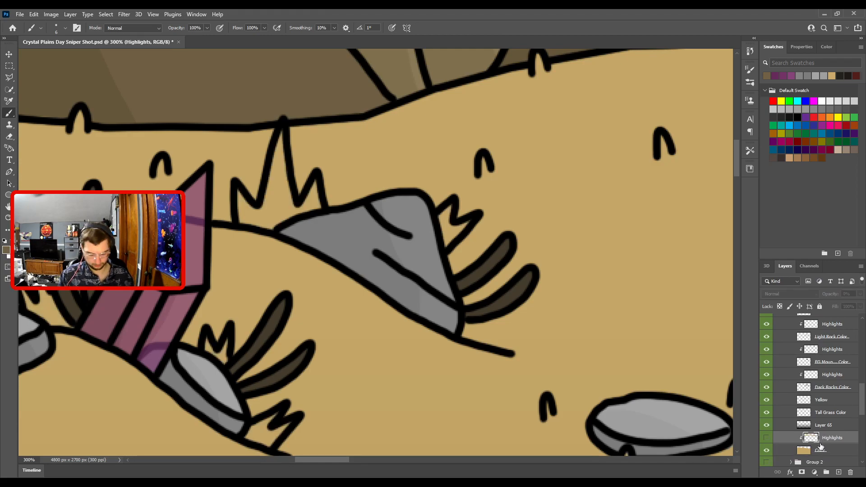
pyautogui.click(766, 451)
pyautogui.click(766, 452)
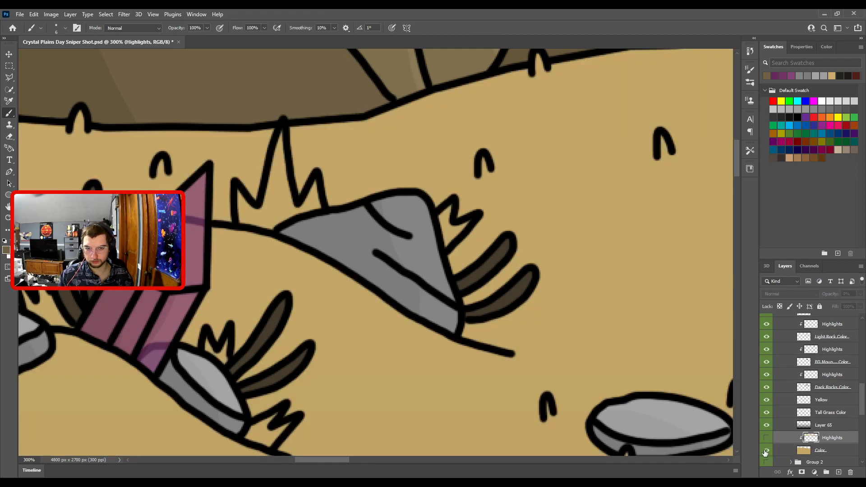
pyautogui.click(766, 452)
pyautogui.click(766, 453)
pyautogui.hotkey('ctrl', 'z')
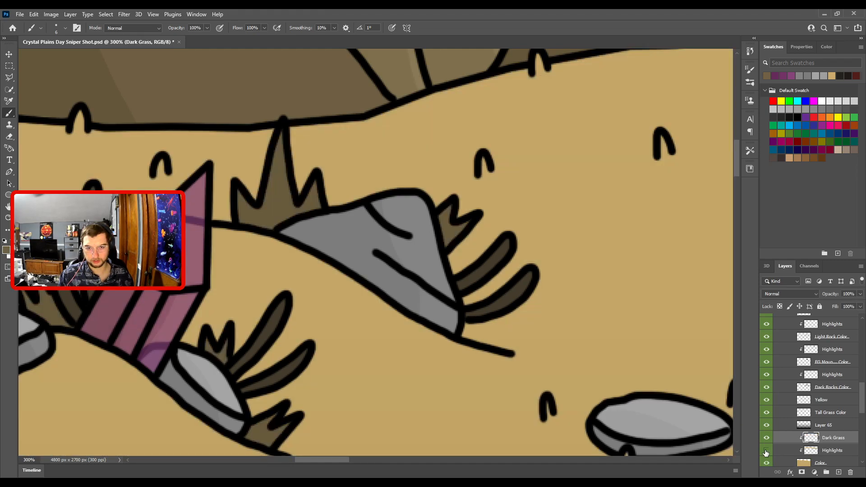
# - Add a new layer named Highlights directly above the Dark Grass layer
pyautogui.press('v')
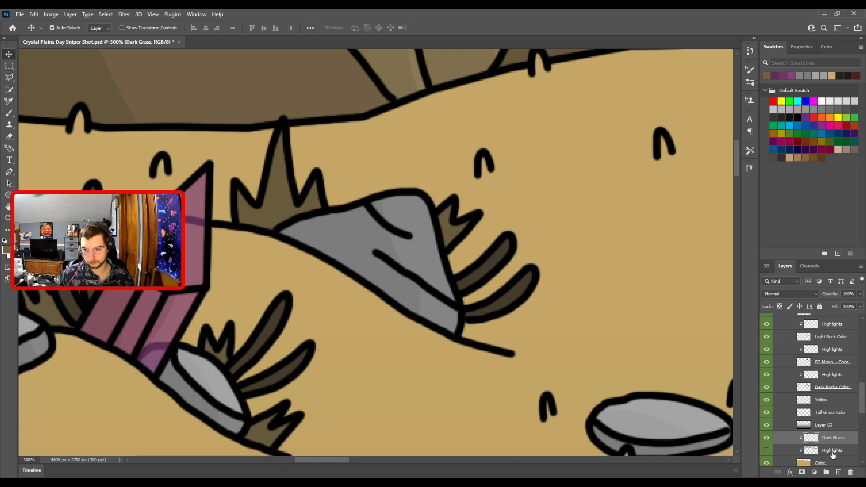
pyautogui.click(833, 453)
pyautogui.click(839, 473)
pyautogui.moveTo(833, 454); pyautogui.dragTo(833, 436)
pyautogui.doubleClick(833, 438)
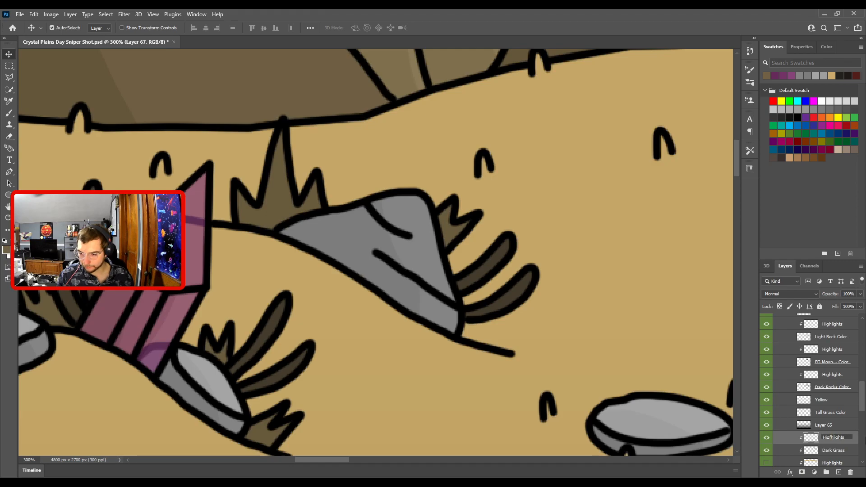
pyautogui.press('Return')
# - Try a highlight stroke over the jagged grass and toggle the ground Color layer off and on to check the clipping
pyautogui.press('b')
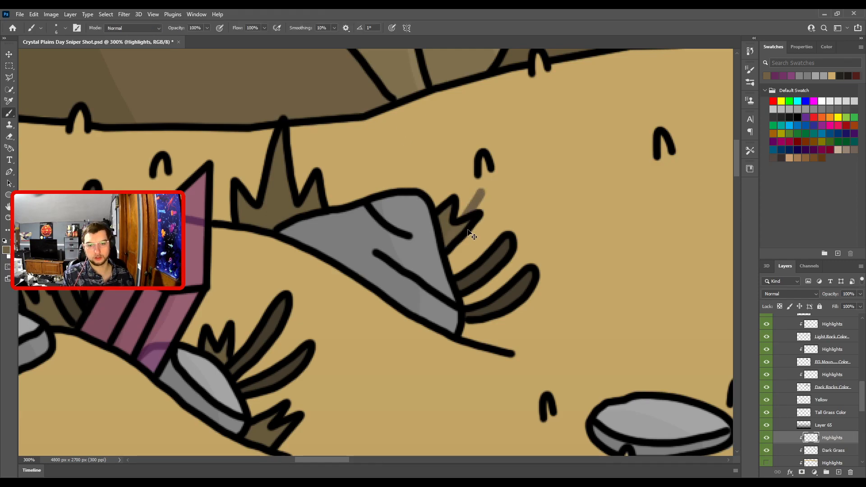
pyautogui.scroll(-2, 832, 339)
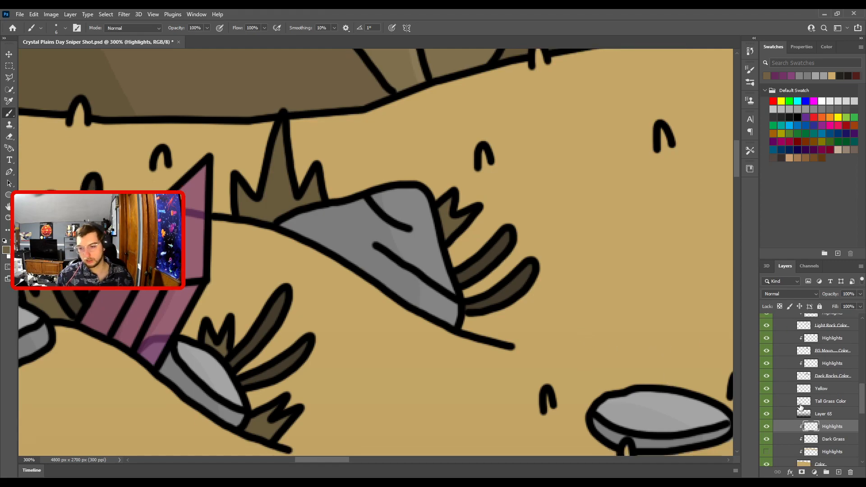
pyautogui.click(767, 430)
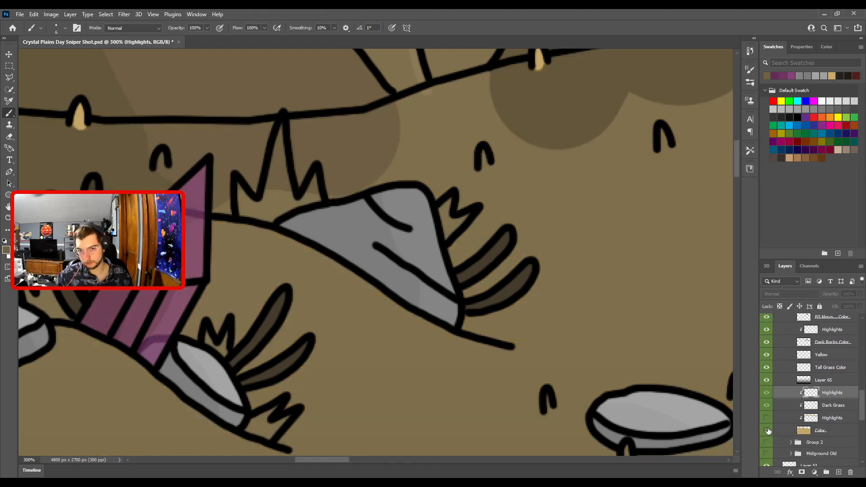
pyautogui.click(767, 431)
# - Release both Highlights layers and Dark Grass from the ground Color layer, and clip only the upper Highlights to Dark Grass
pyautogui.click(807, 419)
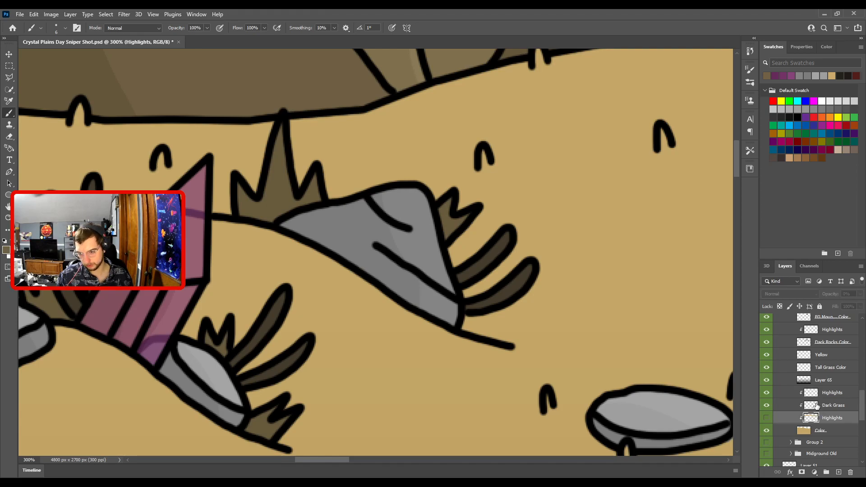
pyautogui.keyDown('shift'); pyautogui.click(823, 393); pyautogui.keyUp('shift')
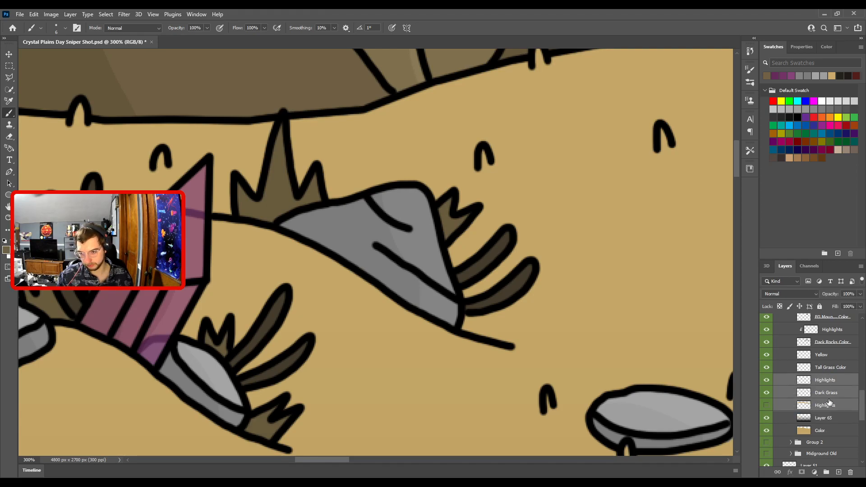
pyautogui.hotkey('ctrl', 'alt', 'g')
pyautogui.click(826, 419)
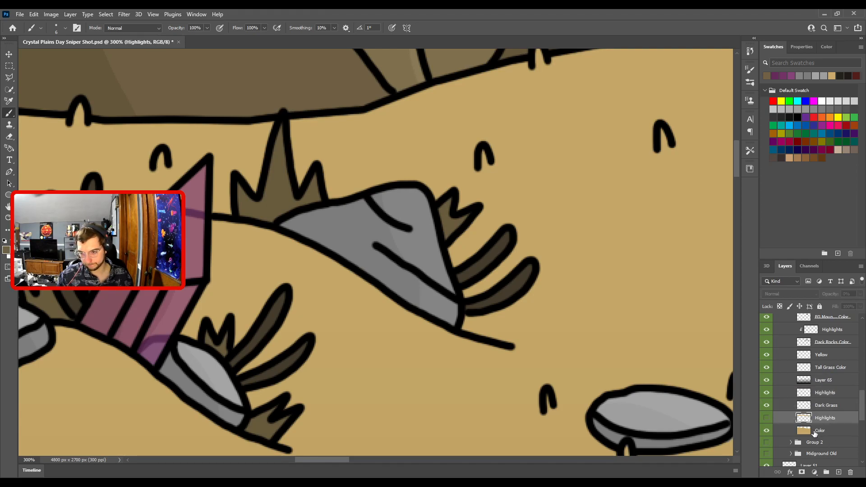
pyautogui.click(832, 393)
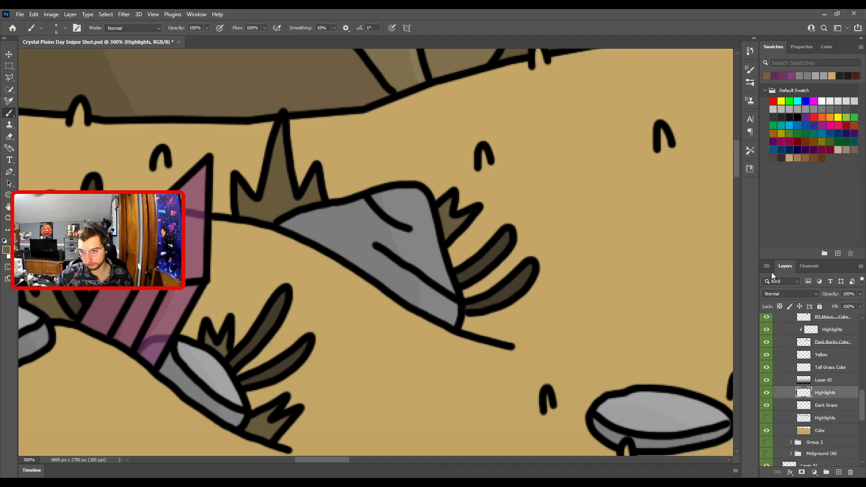
pyautogui.hotkey('ctrl', 'alt', 'g')
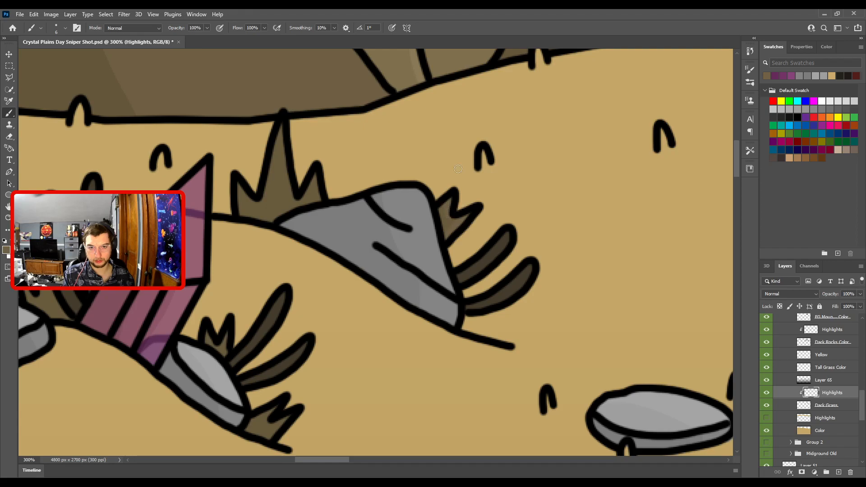
# - Paint highlights on the jagged grass tufts on both sides of the slanted rock, enlarging the brush to 9 px
pyautogui.moveTo(350, 172); pyautogui.dragTo(485, 232)
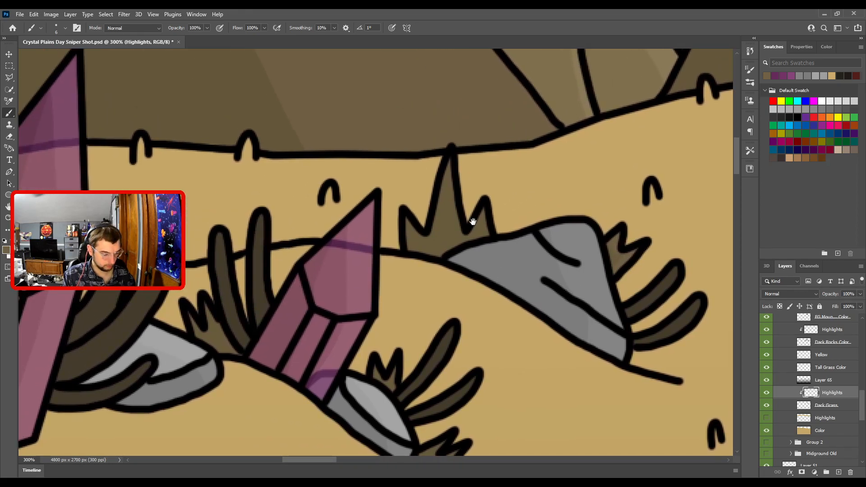
pyautogui.press(']')
pyautogui.press(']')
pyautogui.press(']')
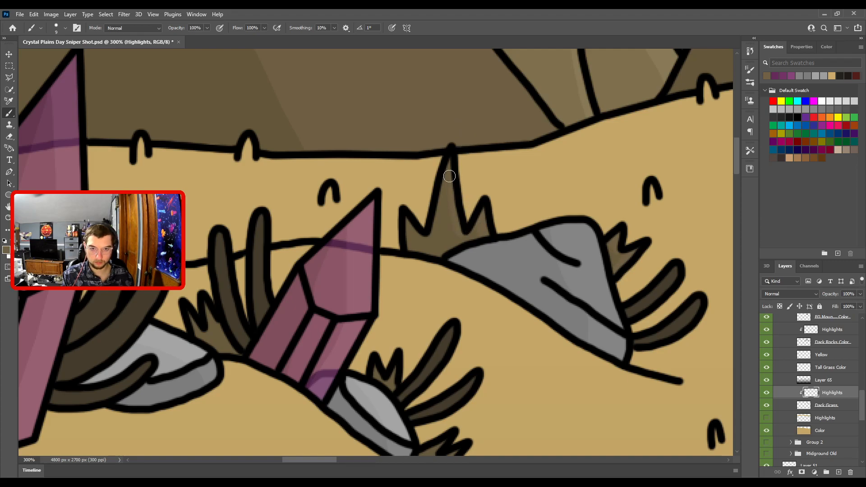
# - Paint highlights on the jagged grass tufts around the small leaning crystal and on the rock behind the large crystal
pyautogui.moveTo(413, 335); pyautogui.dragTo(474, 190)
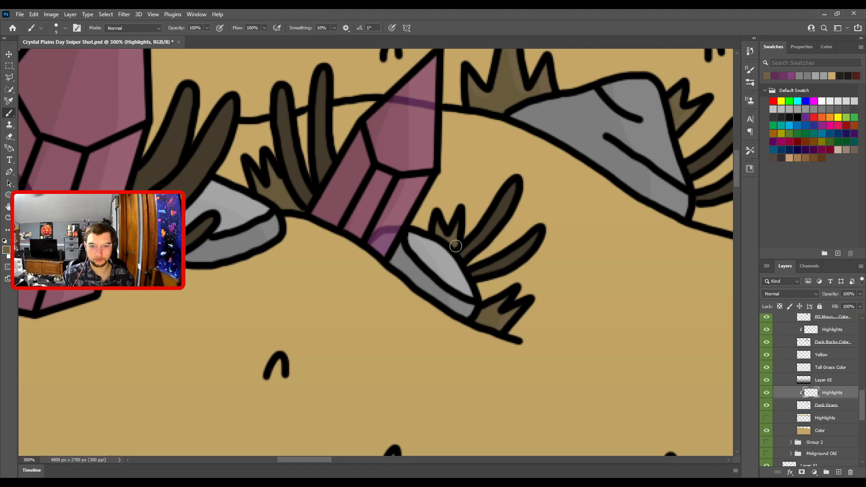
pyautogui.moveTo(366, 156); pyautogui.dragTo(515, 231)
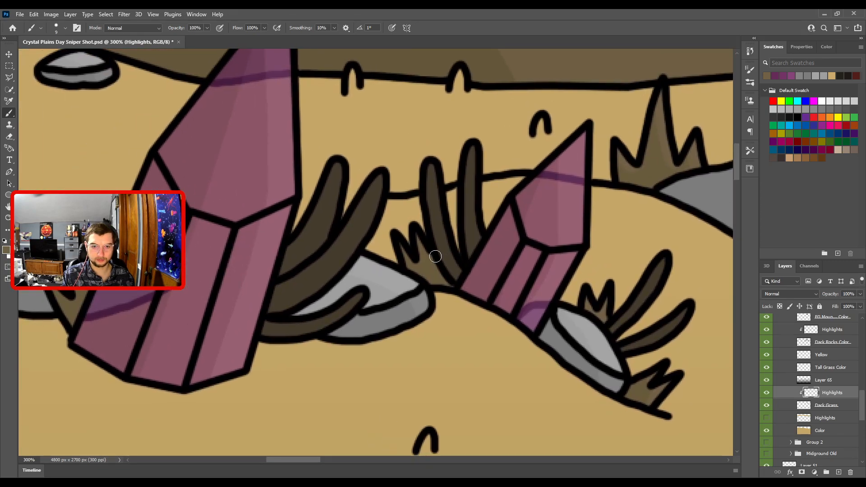
pyautogui.hotkey('ctrl', '-')
pyautogui.moveTo(352, 261); pyautogui.dragTo(548, 245)
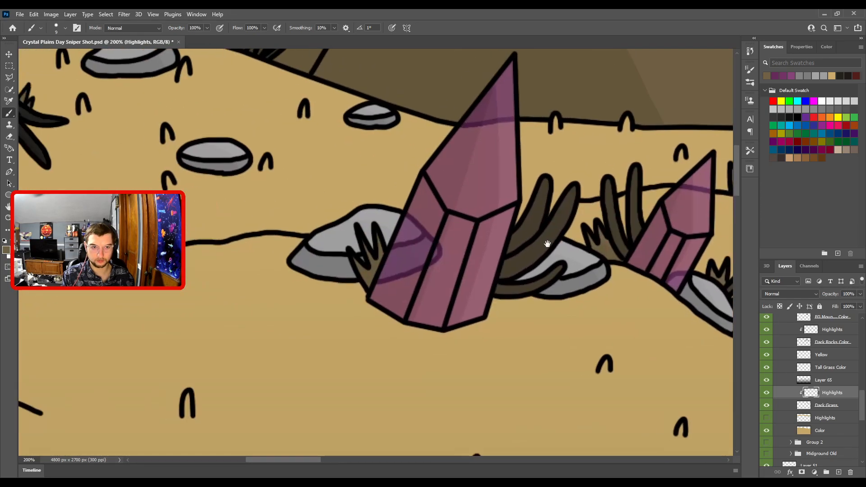
pyautogui.hotkey('ctrl', '+')
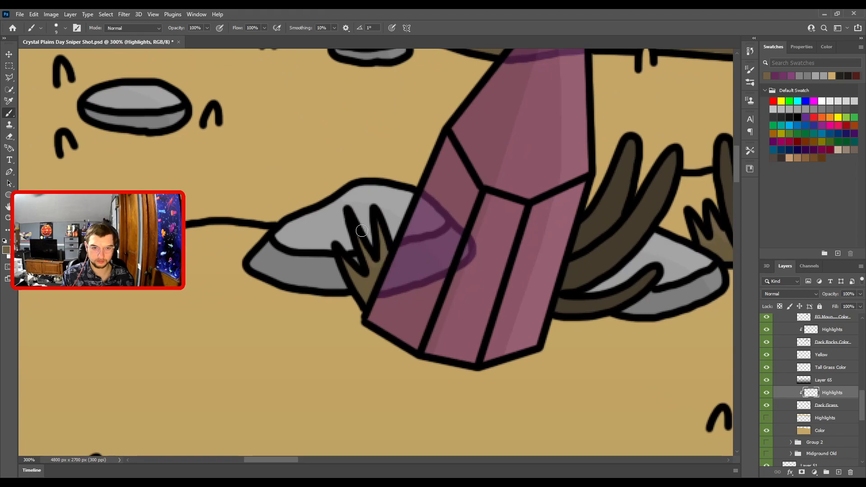
pyautogui.hotkey('ctrl', '-')
pyautogui.hotkey('ctrl', '-')
pyautogui.moveTo(348, 235); pyautogui.dragTo(540, 224)
pyautogui.moveTo(404, 251); pyautogui.dragTo(379, 315)
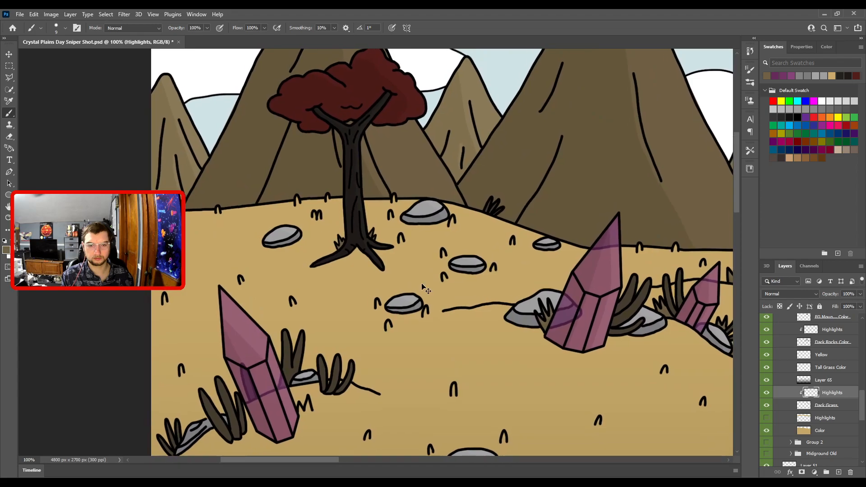
# - Find the layer of the grass beside the tree trunk and add a Highlights layer clipped to Yellow
pyautogui.hotkey('ctrl', '+')
pyautogui.hotkey('ctrl', '+')
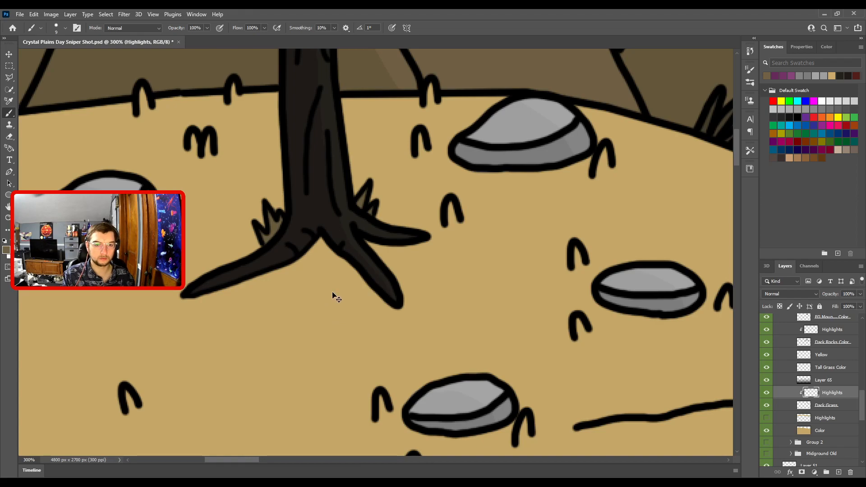
pyautogui.press('v')
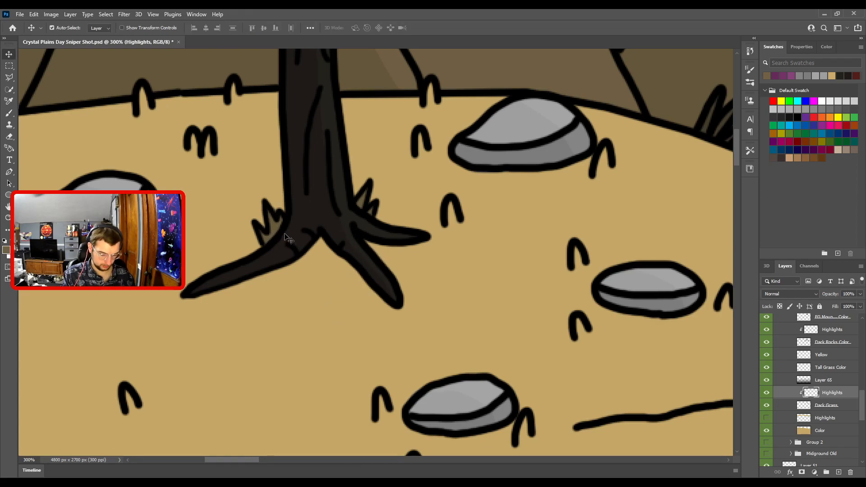
pyautogui.click(277, 234)
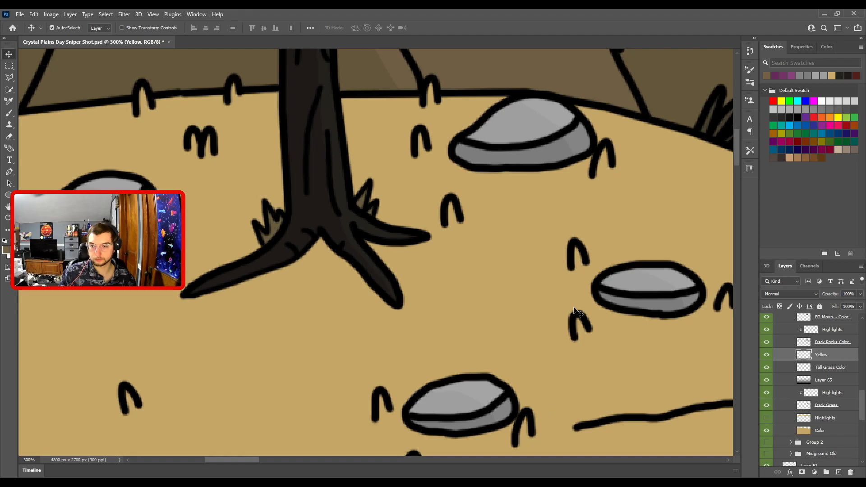
pyautogui.hotkey('ctrl', 'v')
pyautogui.click(824, 365)
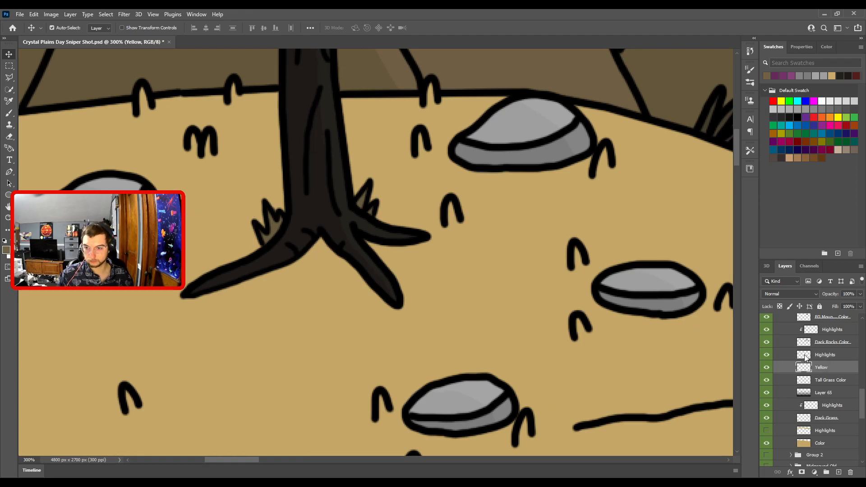
pyautogui.click(827, 356)
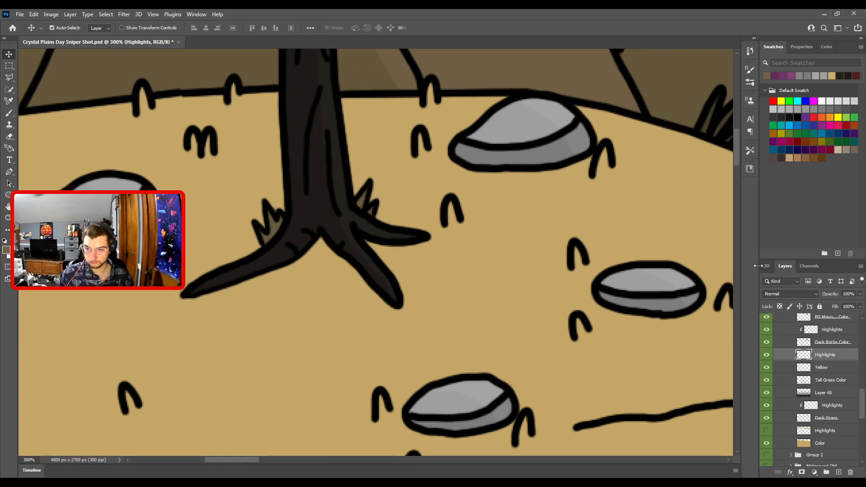
pyautogui.hotkey('ctrl', 'alt', 'g')
pyautogui.press('b')
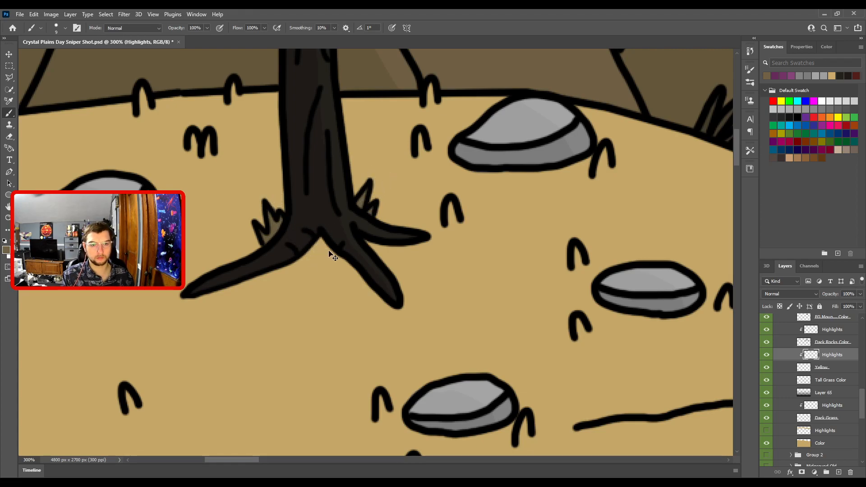
# - Select the Highlights layer clipped to Dark Grass for the jagged grass in front of the rock by the large crystal
pyautogui.hotkey('ctrl', '-')
pyautogui.moveTo(510, 251); pyautogui.dragTo(196, 222)
pyautogui.moveTo(427, 315); pyautogui.dragTo(419, 220)
pyautogui.hotkey('ctrl', '+')
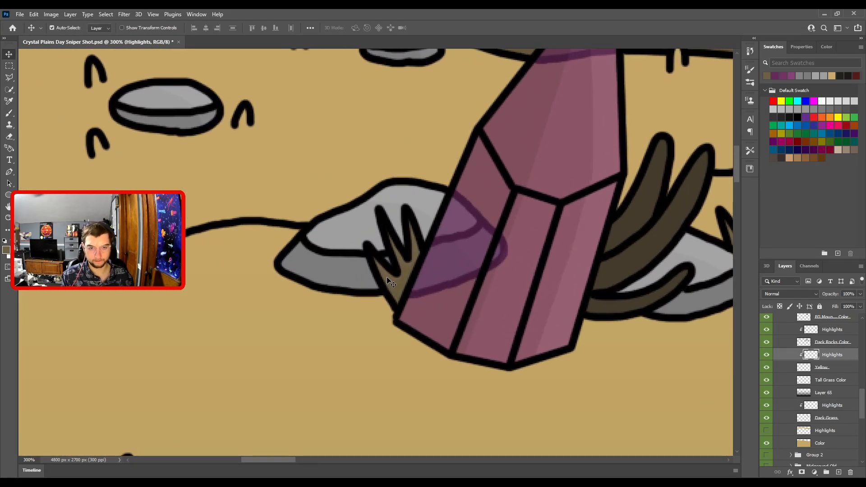
pyautogui.keyDown('ctrl'); pyautogui.click(393, 285); pyautogui.keyUp('ctrl')
# - Paint highlights on the jagged grass behind and in front of the tilted oval rock with a 10 px brush
pyautogui.hotkey('ctrl', '-')
pyautogui.moveTo(634, 250); pyautogui.dragTo(374, 262)
pyautogui.hotkey('ctrl', '-')
pyautogui.moveTo(437, 245); pyautogui.dragTo(553, 139)
pyautogui.hotkey('ctrl', '-')
pyautogui.moveTo(541, 207); pyautogui.dragTo(288, 346)
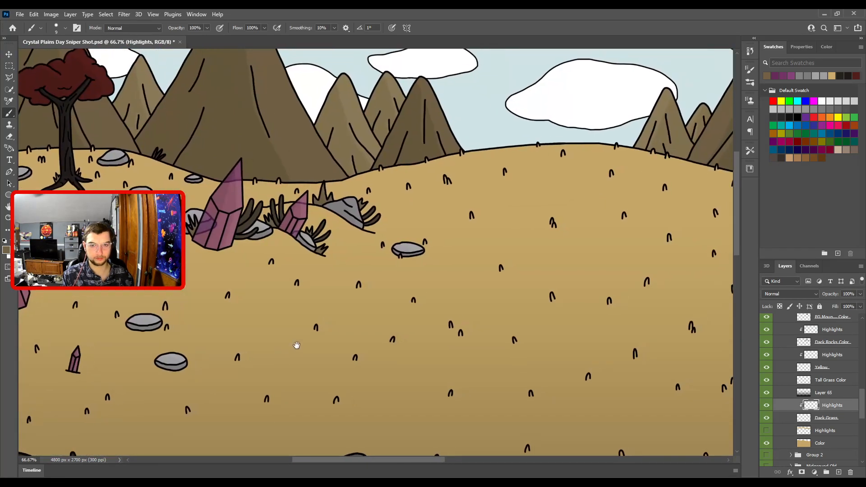
pyautogui.moveTo(547, 187); pyautogui.dragTo(197, 216)
pyautogui.moveTo(406, 229)
pyautogui.mouseDown()
pyautogui.moveTo(289, 229)
pyautogui.moveTo(445, 256)
pyautogui.mouseUp()
pyautogui.hotkey('ctrl', '+')
pyautogui.hotkey('ctrl', '+')
pyautogui.press(']')
pyautogui.press(']')
pyautogui.press(']')
pyautogui.press(']')
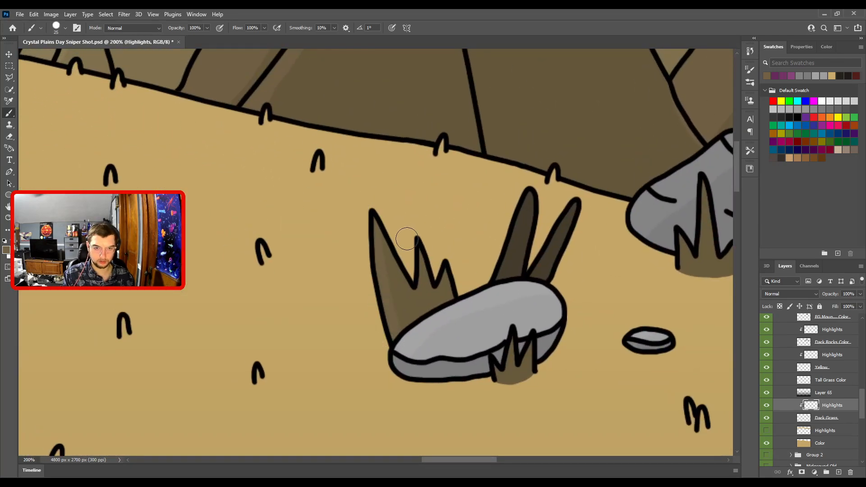
pyautogui.press('[')
pyautogui.press('[')
pyautogui.press('[')
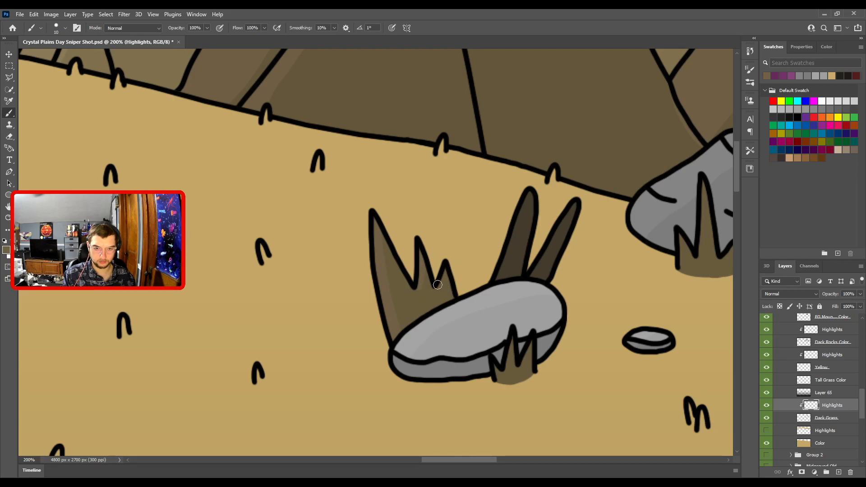
pyautogui.moveTo(460, 275); pyautogui.dragTo(383, 276)
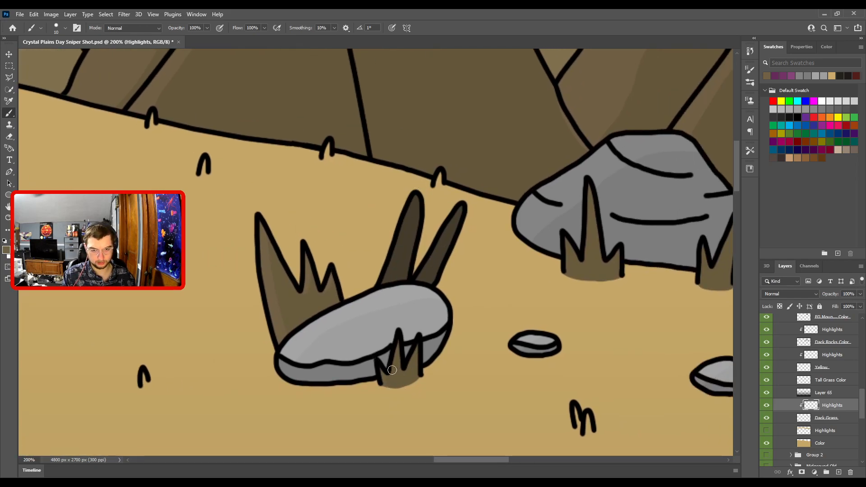
# - Paint highlights on the two jagged grass tufts in front of the large grey boulder
pyautogui.moveTo(499, 285); pyautogui.dragTo(311, 273)
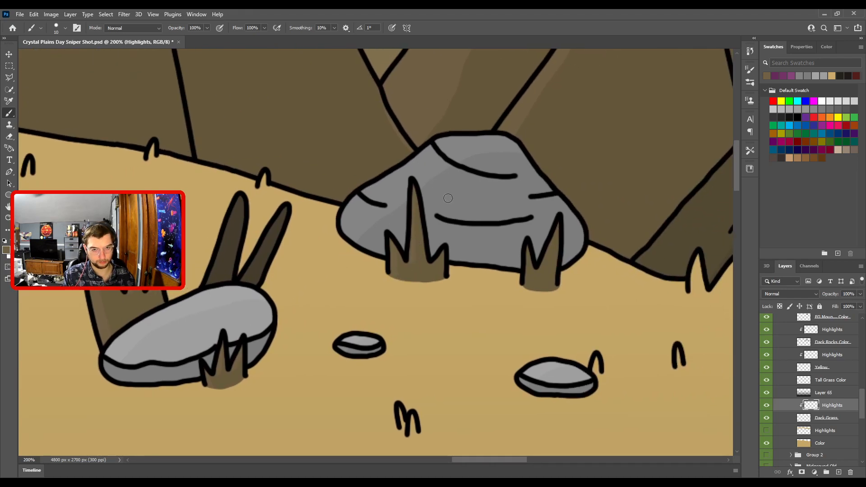
pyautogui.moveTo(439, 261); pyautogui.dragTo(359, 262)
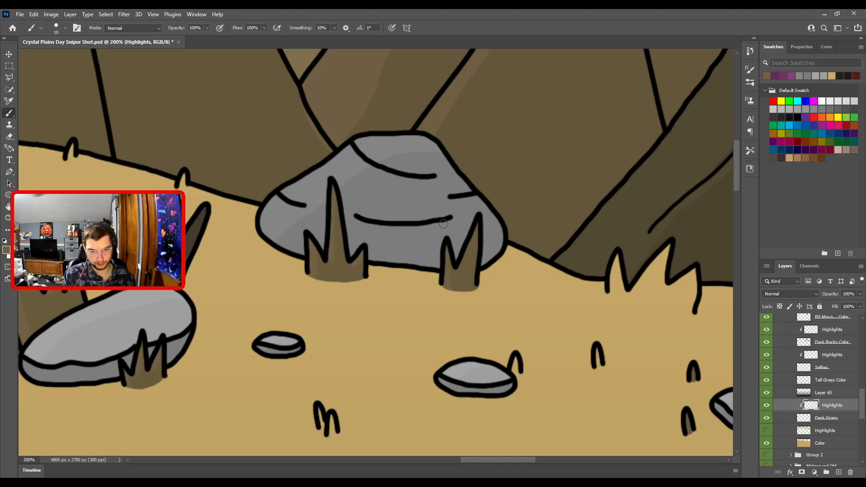
pyautogui.moveTo(461, 303); pyautogui.dragTo(465, 235)
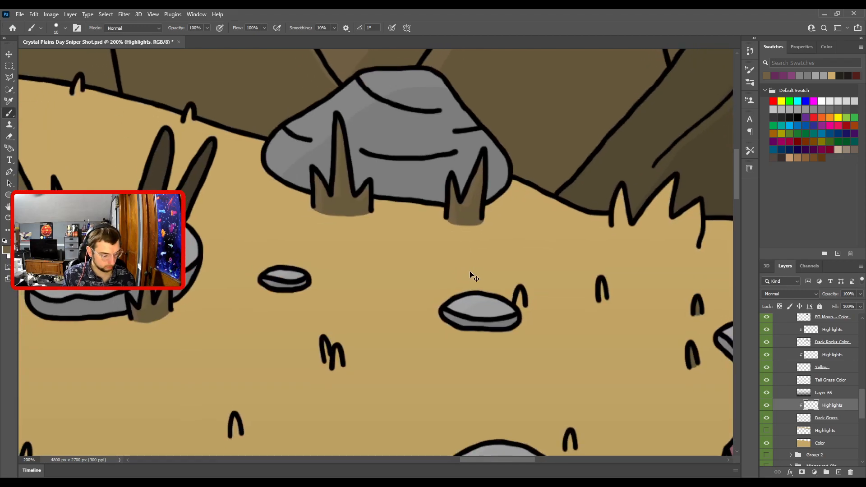
# - Paint highlights on the jagged grass in front of the rounded rock at the foot of the dark mountain
pyautogui.hotkey('ctrl', '-')
pyautogui.moveTo(479, 294); pyautogui.dragTo(354, 228)
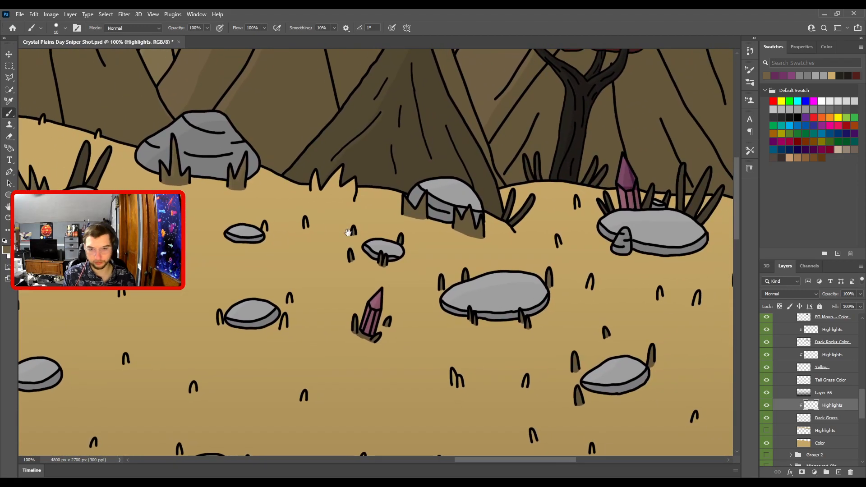
pyautogui.hotkey('ctrl', '+')
pyautogui.hotkey('ctrl', '+')
pyautogui.moveTo(431, 128); pyautogui.dragTo(346, 311)
pyautogui.press(']')
pyautogui.press('[')
pyautogui.moveTo(448, 318); pyautogui.dragTo(463, 260)
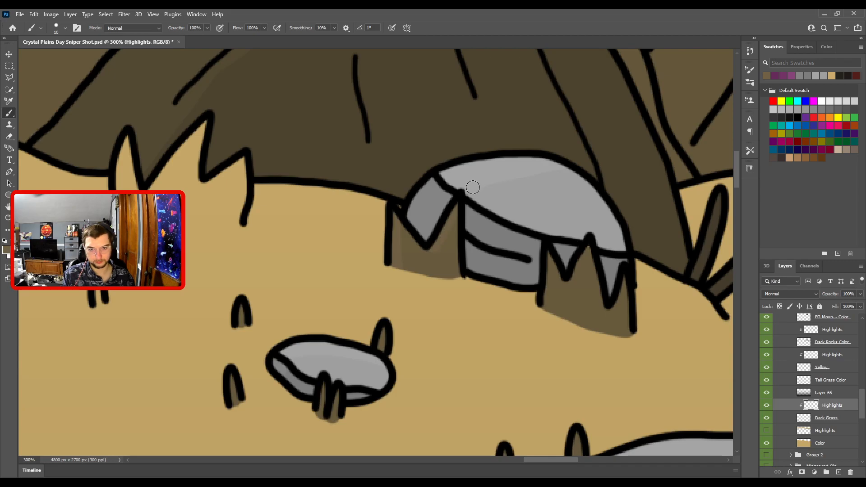
pyautogui.moveTo(448, 294)
pyautogui.mouseDown()
pyautogui.moveTo(433, 306)
pyautogui.moveTo(420, 265)
pyautogui.mouseUp()
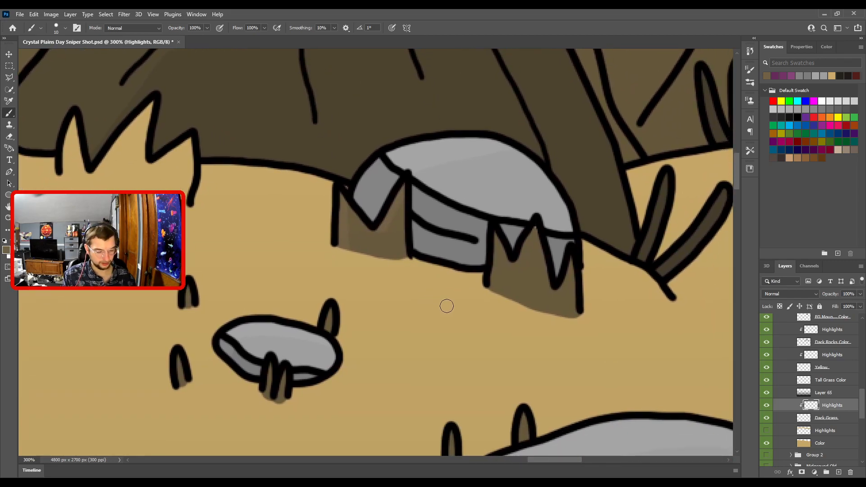
pyautogui.moveTo(553, 233); pyautogui.dragTo(490, 246)
# - Touch up the rounded rock's right grass tuft, using the brush on Dark Grass and the Eraser on Light Rock Color
pyautogui.press('v')
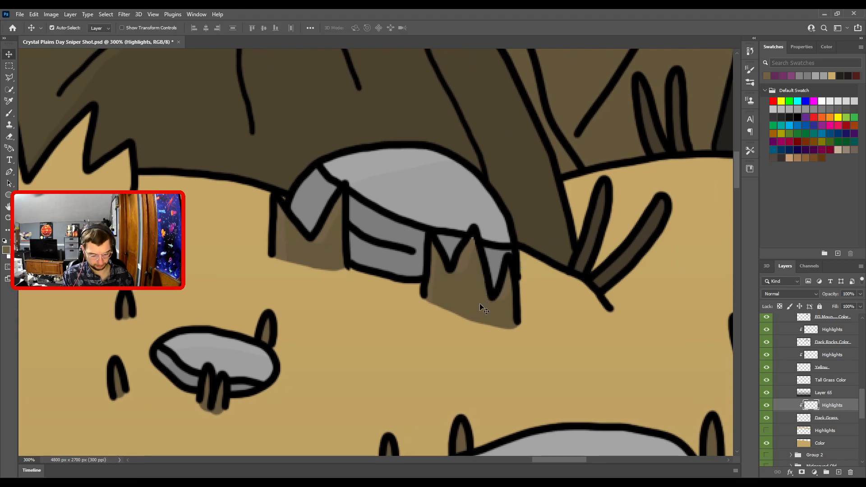
pyautogui.click(481, 307)
pyautogui.press('b')
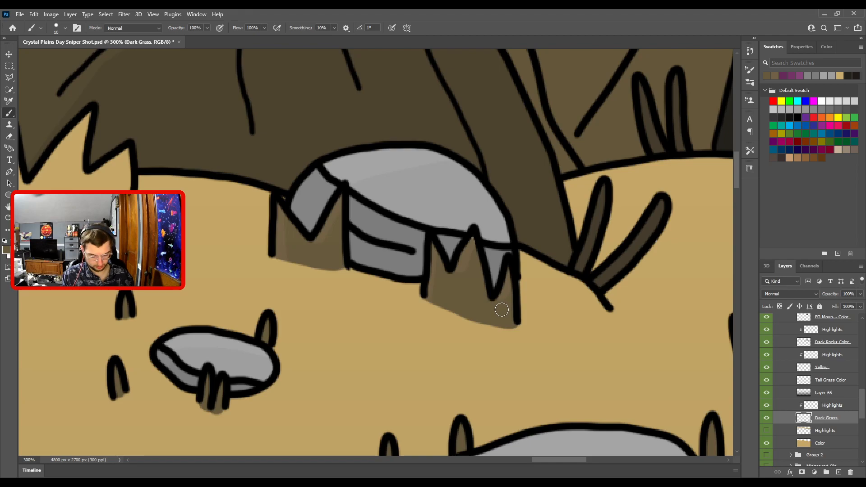
pyautogui.press('i')
pyautogui.press('v')
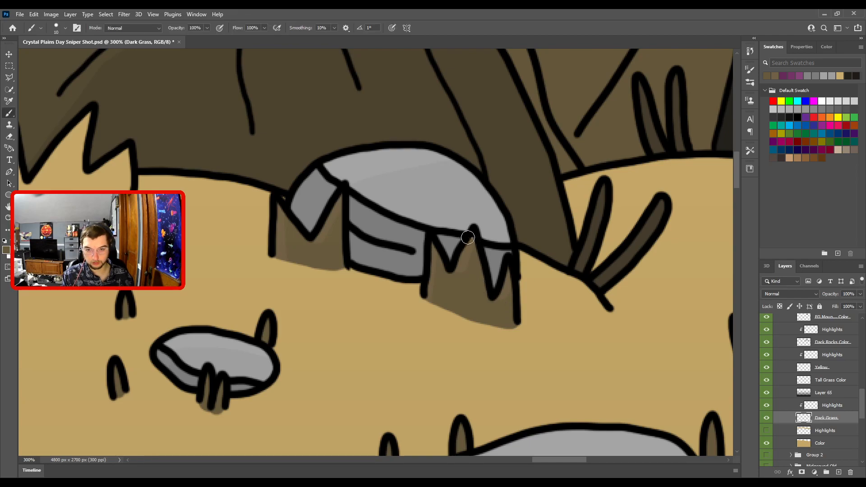
pyautogui.click(486, 232)
pyautogui.press('e')
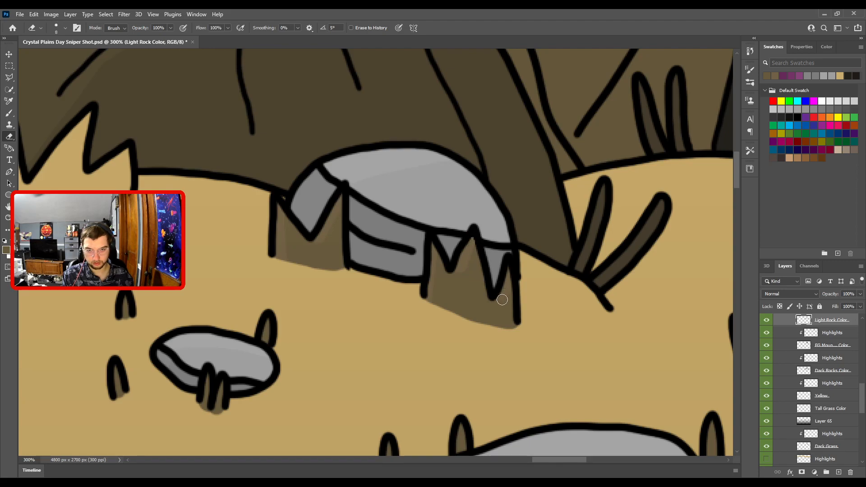
# - Return to the Highlights layer clipped to Dark Grass and continue highlighting the rounded rock's right grass tuft
pyautogui.press('v')
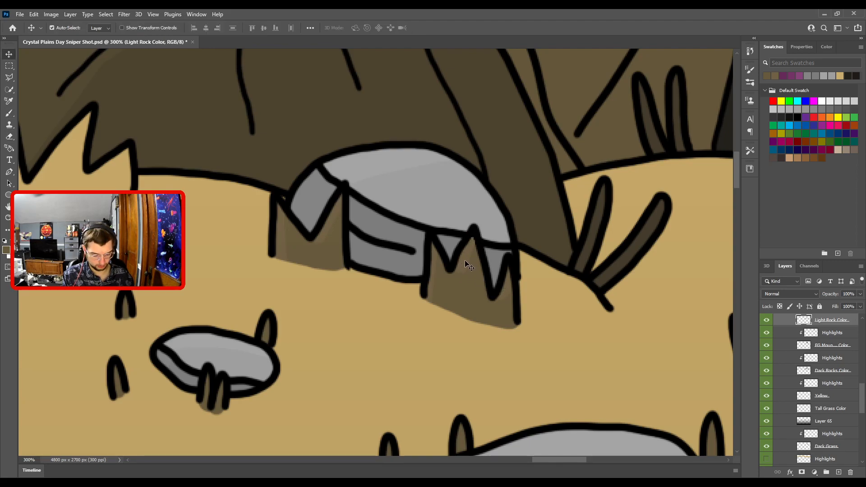
pyautogui.click(464, 259)
pyautogui.press('b')
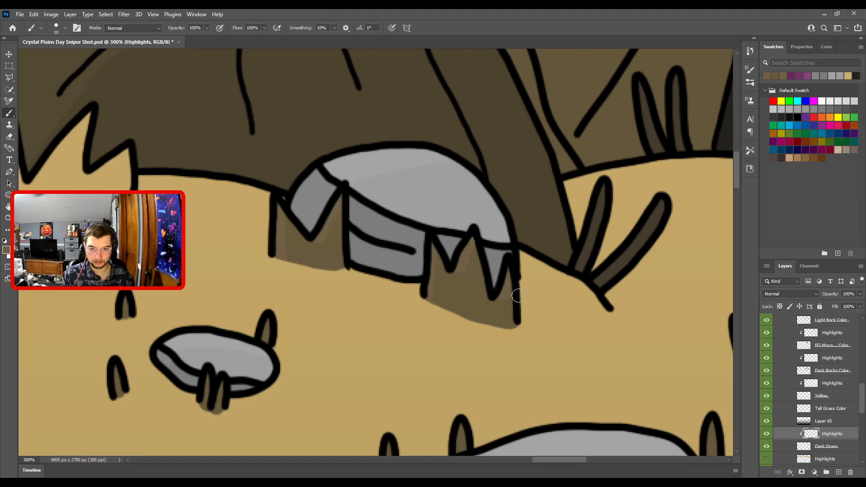
# - Paint highlights on the short grass blades around the small leaning crystal and the small rock above it with an 8 px brush
pyautogui.moveTo(531, 279); pyautogui.dragTo(445, 151)
pyautogui.hotkey('ctrl', '-')
pyautogui.moveTo(379, 291); pyautogui.dragTo(344, 313)
pyautogui.hotkey('ctrl', '-')
pyautogui.moveTo(501, 322); pyautogui.dragTo(621, 211)
pyautogui.moveTo(462, 300); pyautogui.dragTo(574, 228)
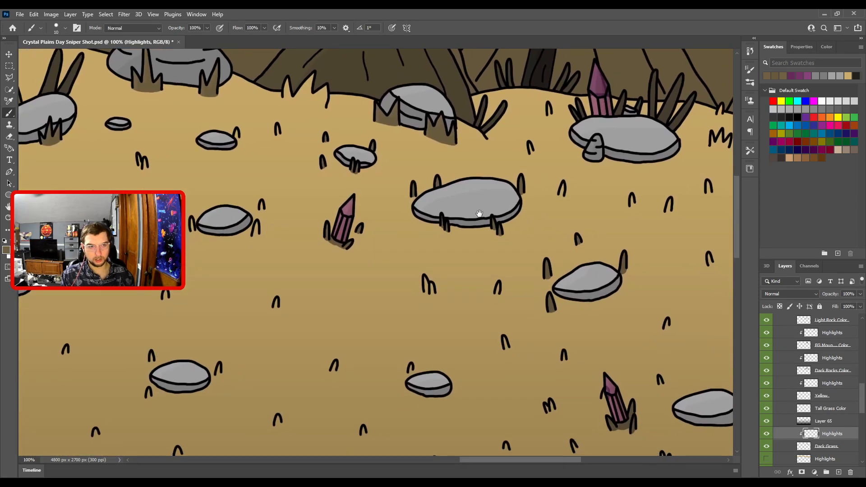
pyautogui.moveTo(427, 203); pyautogui.dragTo(455, 243)
pyautogui.hotkey('ctrl', '+')
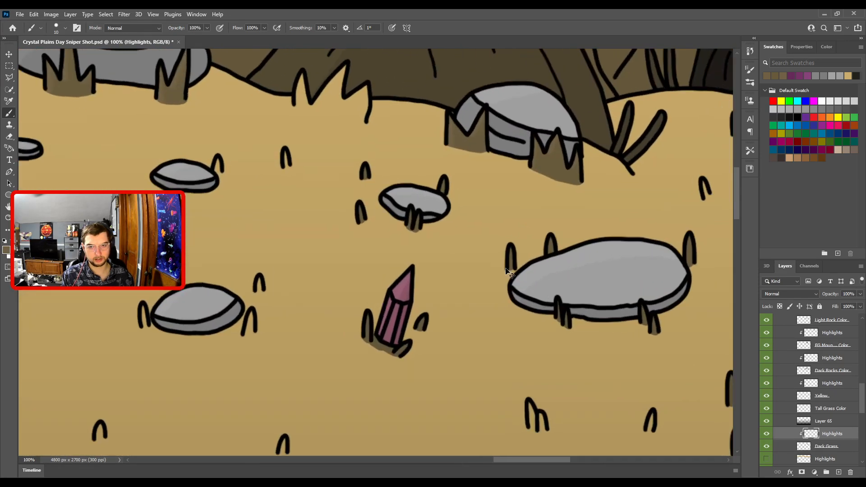
pyautogui.hotkey('ctrl', '+')
pyautogui.press('[')
pyautogui.press('[')
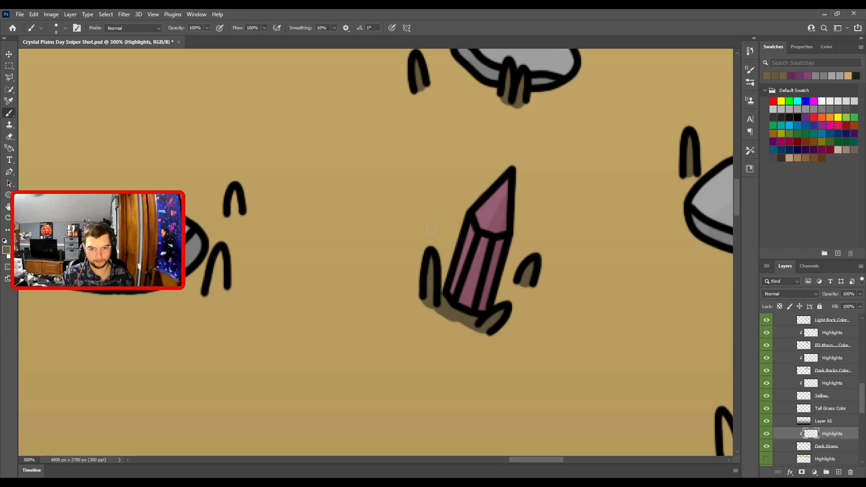
pyautogui.moveTo(528, 168); pyautogui.dragTo(470, 327)
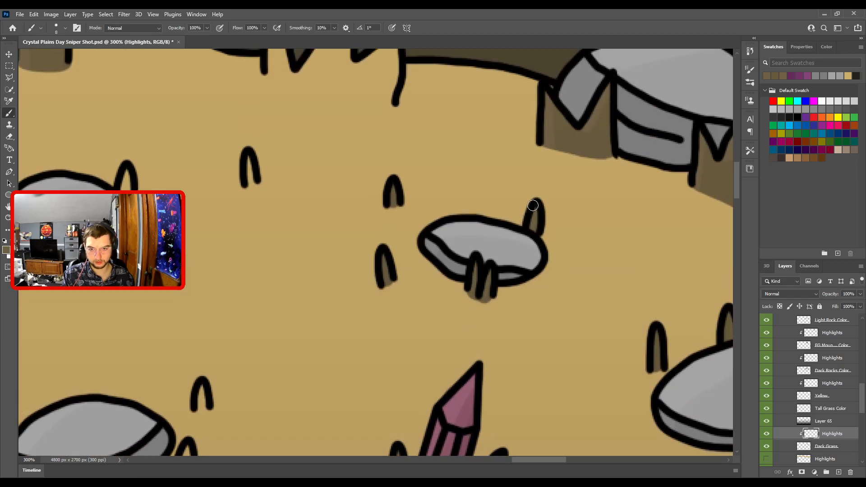
pyautogui.moveTo(400, 173); pyautogui.dragTo(446, 240)
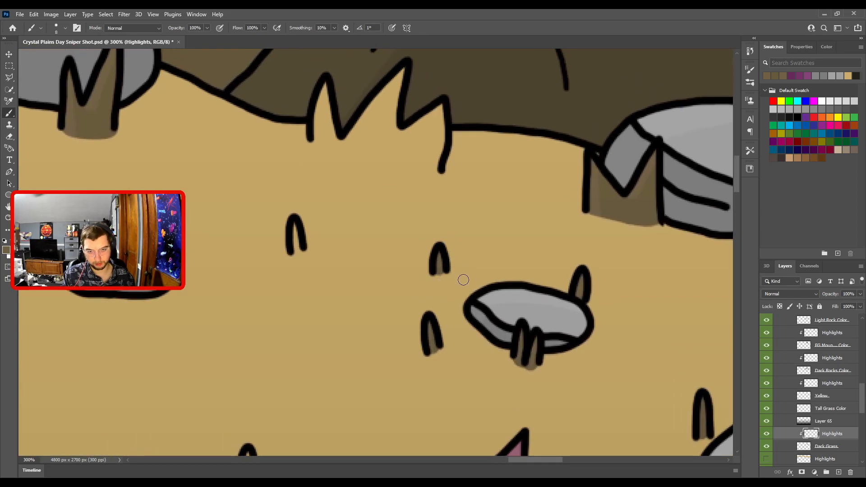
# - Paint highlights on the grass blades around the large flat rock to the right of the small crystal
pyautogui.hotkey('ctrl', '-')
pyautogui.moveTo(467, 293); pyautogui.dragTo(317, 266)
pyautogui.hotkey('ctrl', '+')
pyautogui.moveTo(348, 330); pyautogui.dragTo(356, 223)
pyautogui.moveTo(326, 265); pyautogui.dragTo(392, 341)
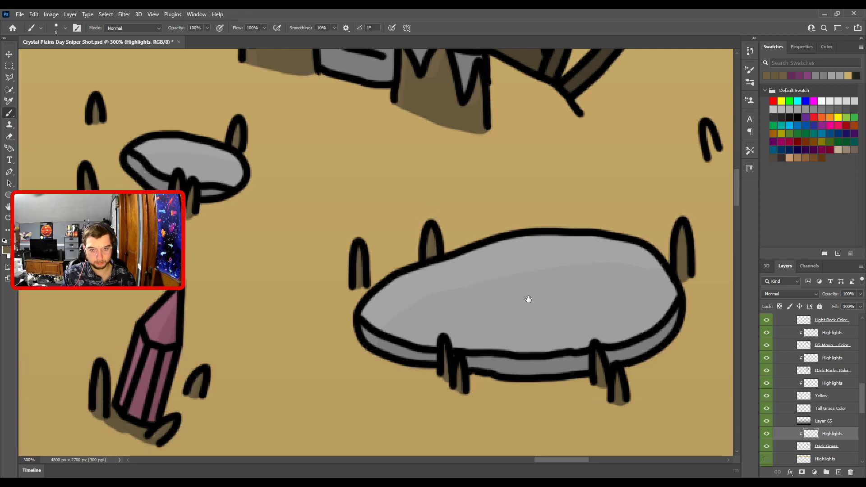
pyautogui.moveTo(528, 298); pyautogui.dragTo(398, 248)
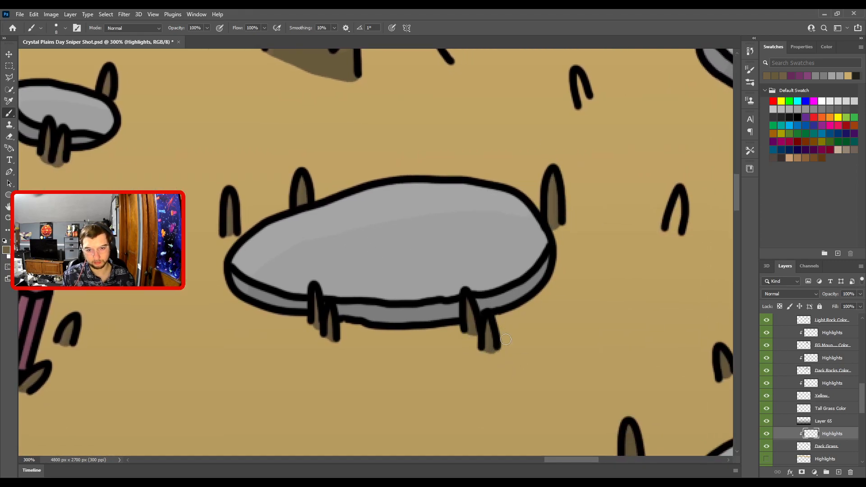
# - Paint highlights on the dark grass blades around the smaller pointed rock below the large flat rock
pyautogui.moveTo(500, 309); pyautogui.dragTo(395, 160)
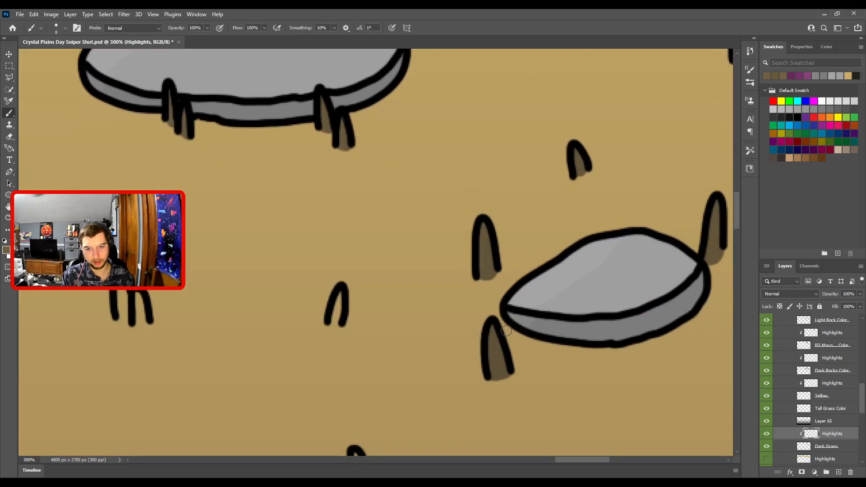
pyautogui.moveTo(572, 225); pyautogui.dragTo(385, 234)
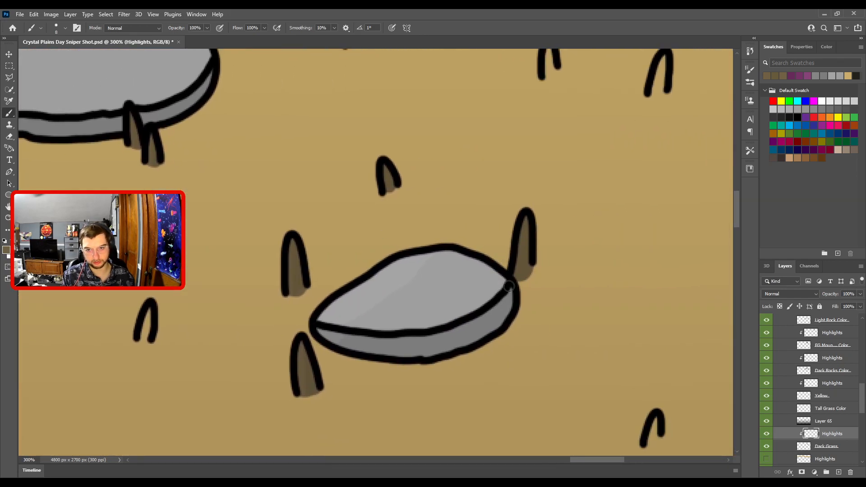
pyautogui.moveTo(390, 183); pyautogui.dragTo(451, 266)
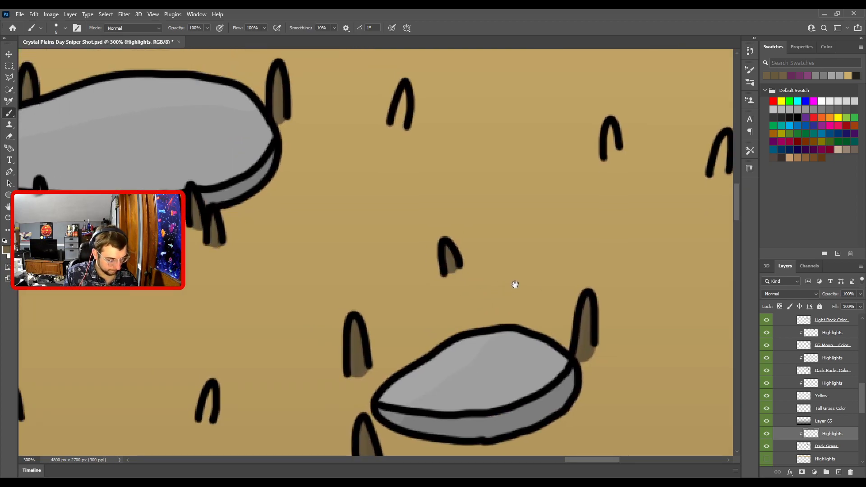
# - Check the dark grass blades around the flat rocks and the small leaning crystal on the plain's right side for missing highlights
pyautogui.hotkey('ctrl', '-')
pyautogui.moveTo(588, 242); pyautogui.dragTo(330, 142)
pyautogui.moveTo(460, 261); pyautogui.dragTo(368, 135)
pyautogui.hotkey('ctrl', '-')
pyautogui.moveTo(351, 313); pyautogui.dragTo(476, 217)
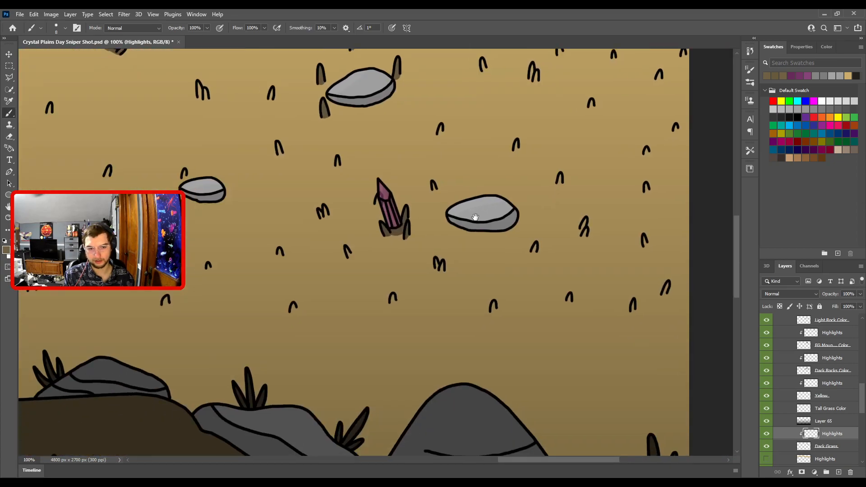
pyautogui.hotkey('ctrl', '+')
pyautogui.hotkey('ctrl', '+')
pyautogui.moveTo(408, 233); pyautogui.dragTo(408, 308)
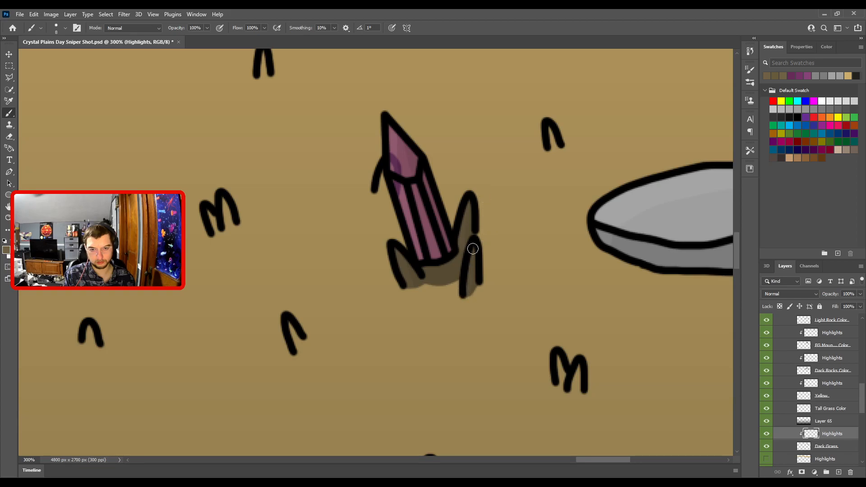
pyautogui.hotkey('ctrl', '-')
pyautogui.moveTo(535, 150); pyautogui.dragTo(361, 322)
pyautogui.hotkey('ctrl', '-')
pyautogui.moveTo(430, 261); pyautogui.dragTo(304, 405)
pyautogui.hotkey('ctrl', '+')
pyautogui.moveTo(316, 287); pyautogui.dragTo(526, 280)
pyautogui.hotkey('ctrl', '-')
pyautogui.moveTo(368, 382); pyautogui.dragTo(476, 173)
pyautogui.hotkey('ctrl', '-')
pyautogui.moveTo(368, 447); pyautogui.dragTo(425, 351)
pyautogui.moveTo(433, 216); pyautogui.dragTo(401, 346)
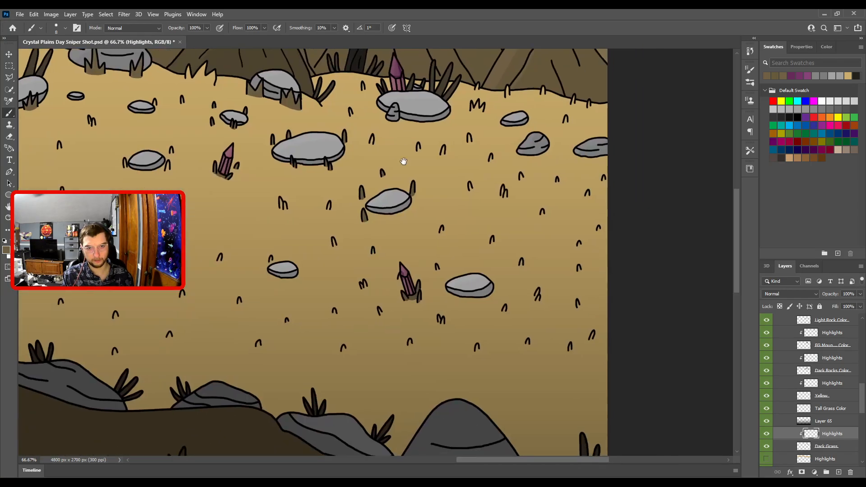
# - Check the short grass blades around the small flat rocks below the tree-side hills for missing highlights
pyautogui.moveTo(410, 133); pyautogui.dragTo(437, 342)
pyautogui.hotkey('ctrl', '+')
pyautogui.hotkey('ctrl', '+')
pyautogui.moveTo(354, 334); pyautogui.dragTo(495, 72)
pyautogui.hotkey('ctrl', '-')
pyautogui.hotkey('ctrl', '+')
pyautogui.moveTo(417, 160); pyautogui.dragTo(447, 341)
pyautogui.hotkey('ctrl', '+')
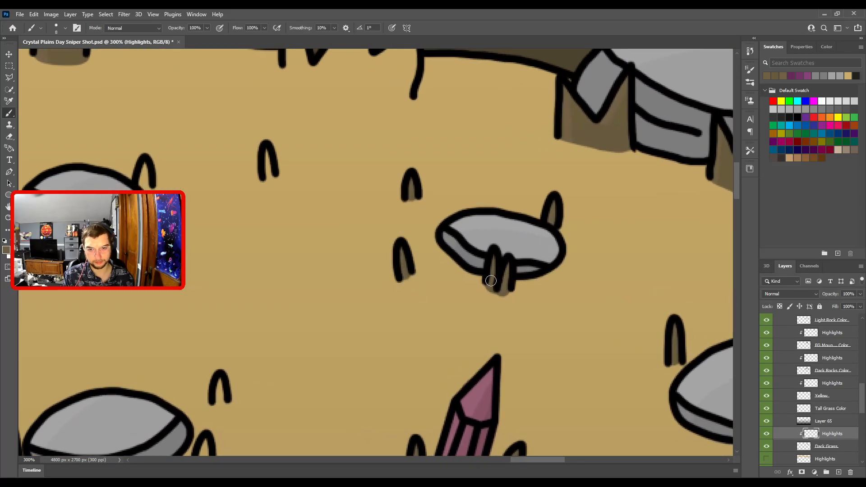
pyautogui.moveTo(333, 226); pyautogui.dragTo(517, 273)
pyautogui.hotkey('ctrl', '-')
pyautogui.moveTo(360, 254); pyautogui.dragTo(531, 210)
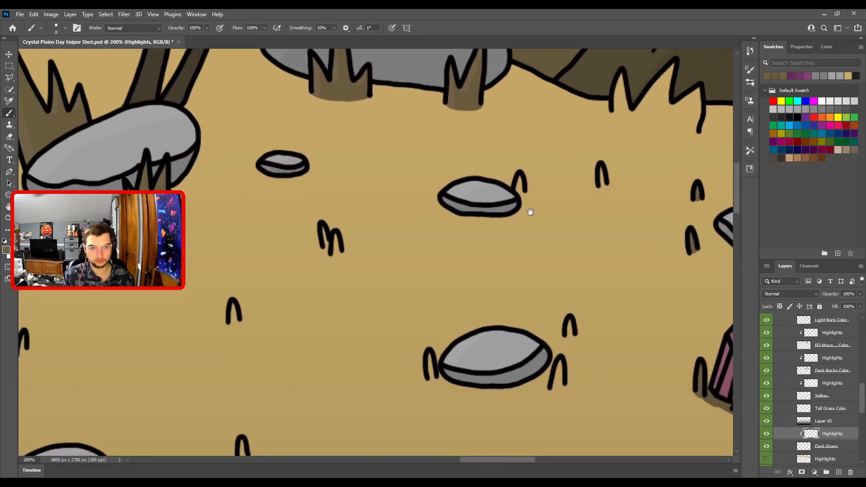
# - Check the grass on the plain's left half, around the tree and the large crystals, finishing with the whole picture
pyautogui.hotkey('ctrl', '-')
pyautogui.moveTo(333, 239); pyautogui.dragTo(507, 212)
pyautogui.moveTo(431, 332); pyautogui.dragTo(487, 172)
pyautogui.hotkey('ctrl', '-')
pyautogui.moveTo(338, 237); pyautogui.dragTo(532, 249)
pyautogui.moveTo(350, 224); pyautogui.dragTo(489, 253)
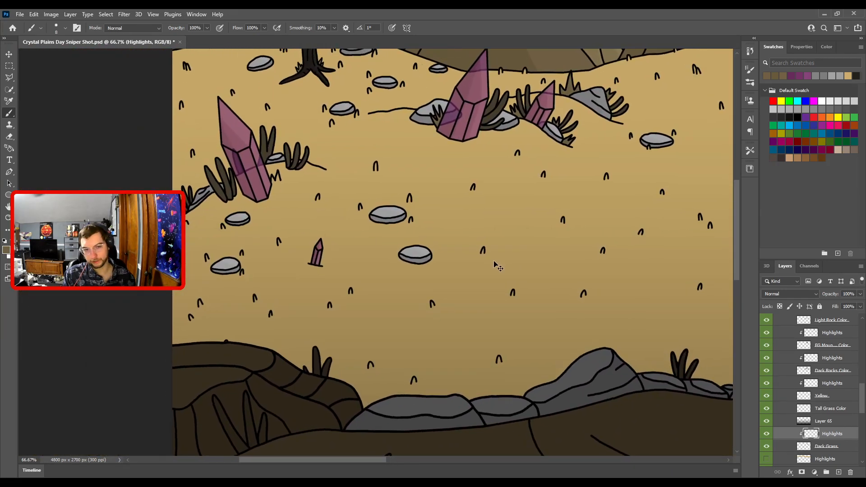
pyautogui.hotkey('ctrl', '+')
pyautogui.hotkey('ctrl', '+')
pyautogui.moveTo(302, 190); pyautogui.dragTo(509, 293)
pyautogui.hotkey('ctrl', '-')
pyautogui.moveTo(402, 327); pyautogui.dragTo(392, 168)
pyautogui.moveTo(398, 206); pyautogui.dragTo(335, 444)
pyautogui.moveTo(379, 154); pyautogui.dragTo(402, 298)
pyautogui.hotkey('ctrl', '+')
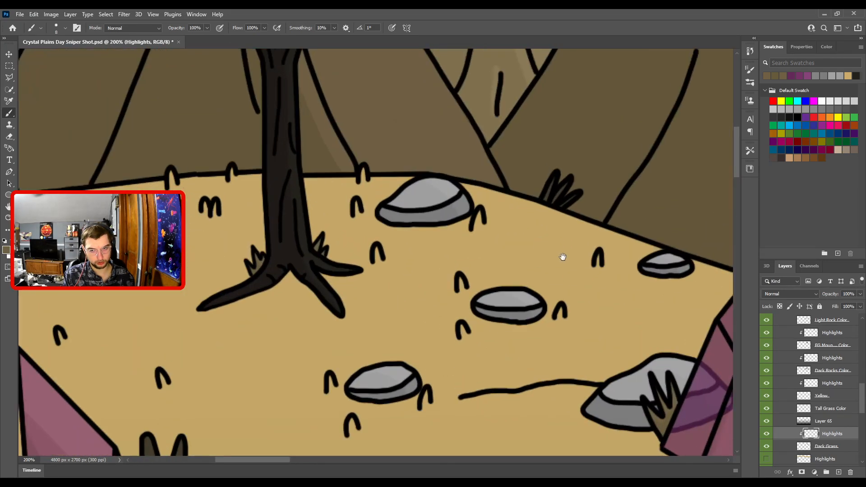
pyautogui.moveTo(550, 252); pyautogui.dragTo(319, 189)
pyautogui.moveTo(456, 257); pyautogui.dragTo(313, 217)
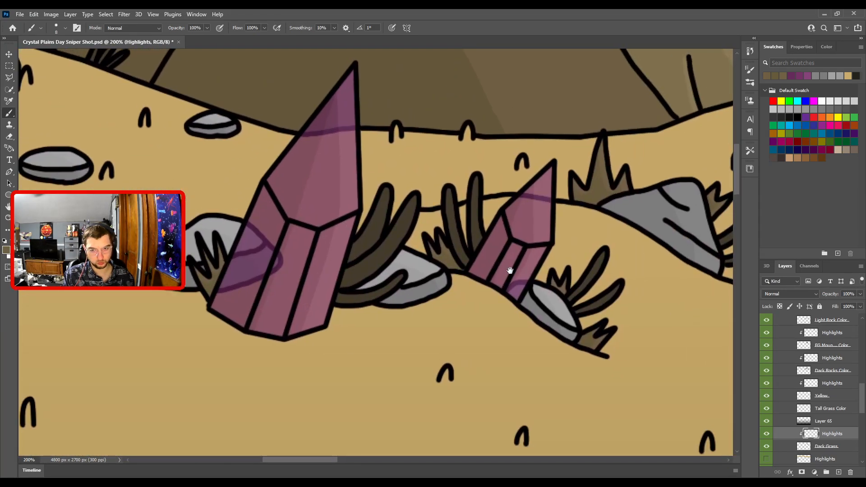
pyautogui.moveTo(521, 283); pyautogui.dragTo(395, 265)
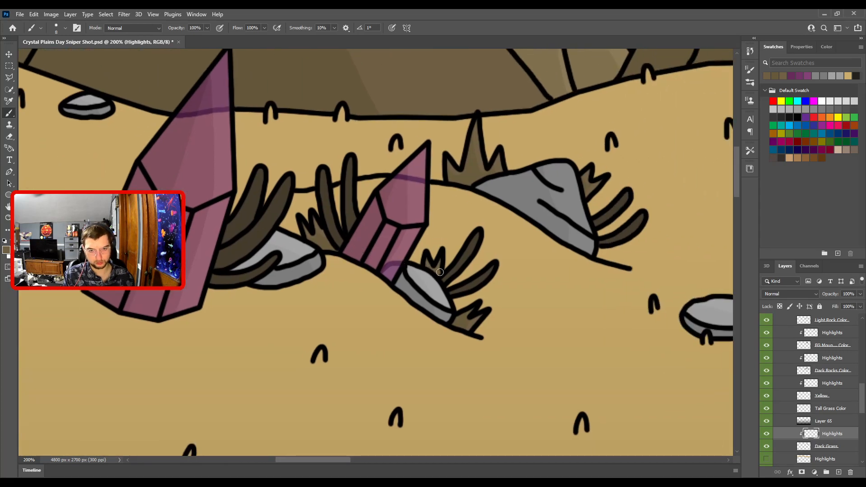
pyautogui.hotkey('ctrl', '-')
pyautogui.moveTo(524, 247); pyautogui.dragTo(440, 316)
pyautogui.hotkey('ctrl', '0')
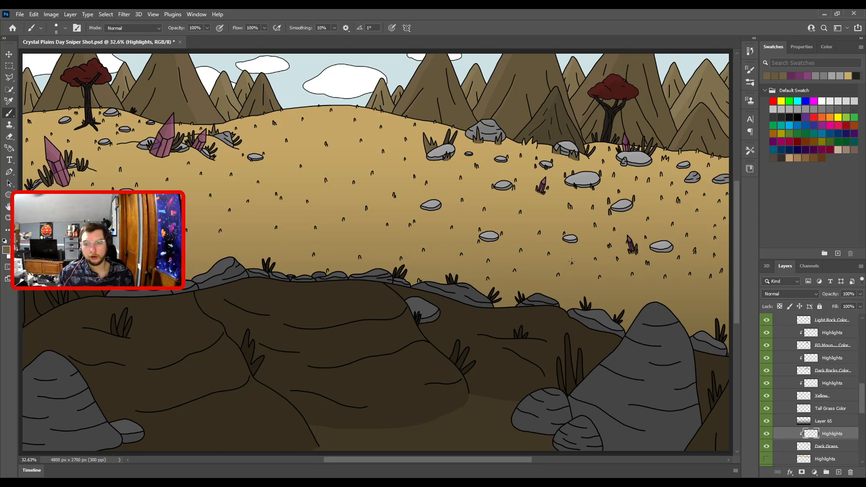
# - Find the tall grass beside the leftmost large crystal and make the Highlights layer clipped to Tall Grass Color active
pyautogui.press('v')
pyautogui.moveTo(377, 286); pyautogui.dragTo(454, 316)
pyautogui.hotkey('ctrl', '+')
pyautogui.hotkey('ctrl', '+')
pyautogui.hotkey('ctrl', '+')
pyautogui.hotkey('ctrl', '+')
pyautogui.hotkey('ctrl', '+')
pyautogui.moveTo(283, 256); pyautogui.dragTo(596, 311)
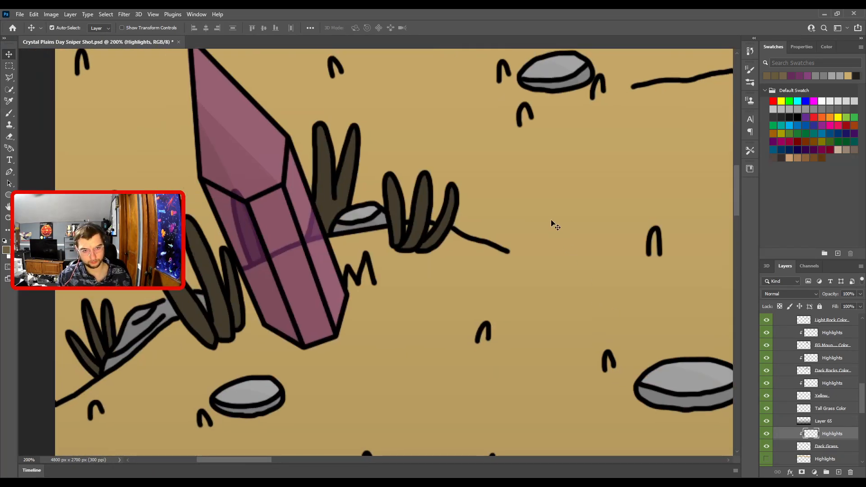
pyautogui.click(450, 228)
pyautogui.scroll(1, 839, 402)
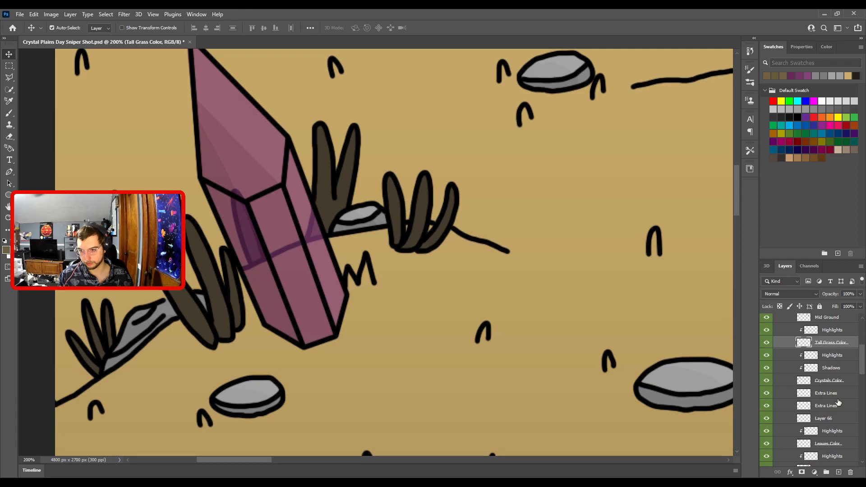
pyautogui.click(829, 331)
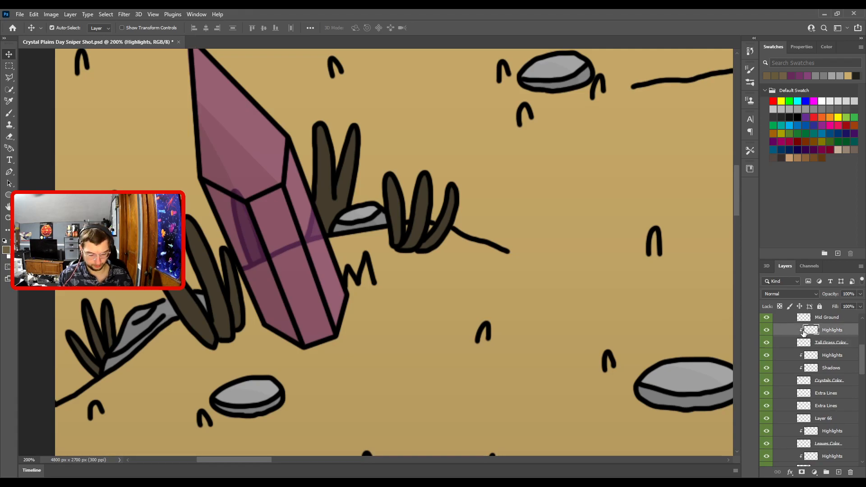
# - Sample the tall grass brown beside the leftmost crystal and set a lighter shade of it as the highlight colour
pyautogui.press('i')
pyautogui.click(443, 219)
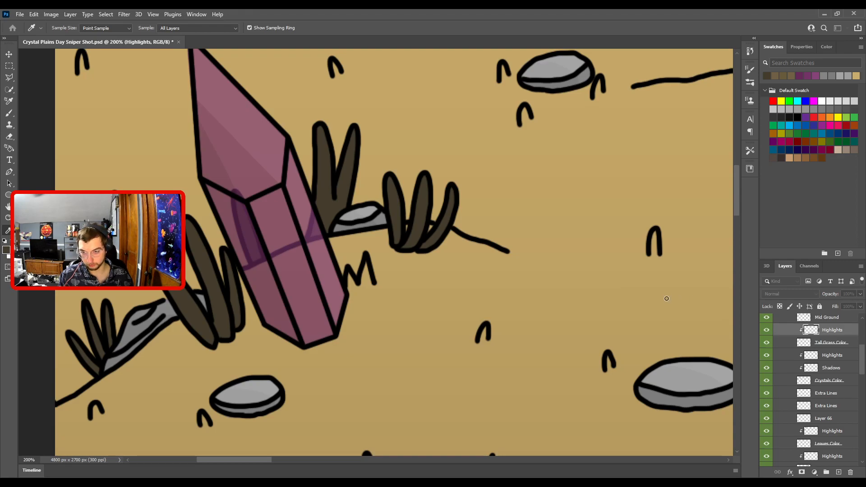
pyautogui.click(825, 215)
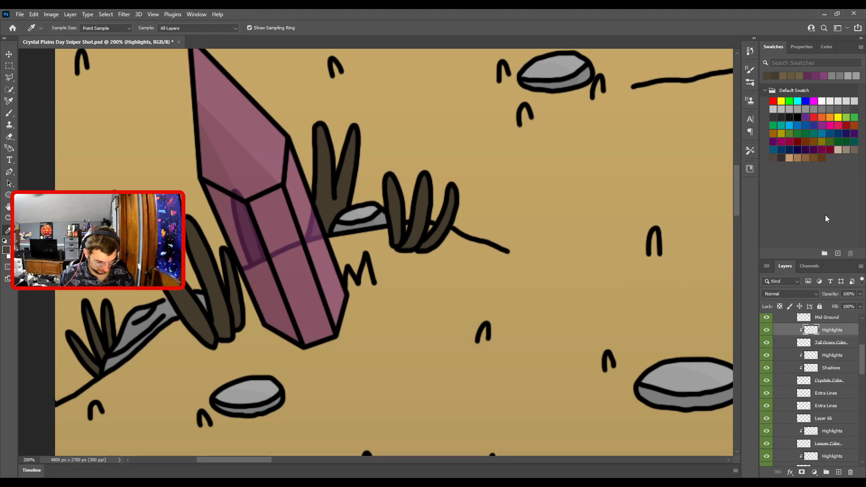
pyautogui.scroll(4, 586, 225)
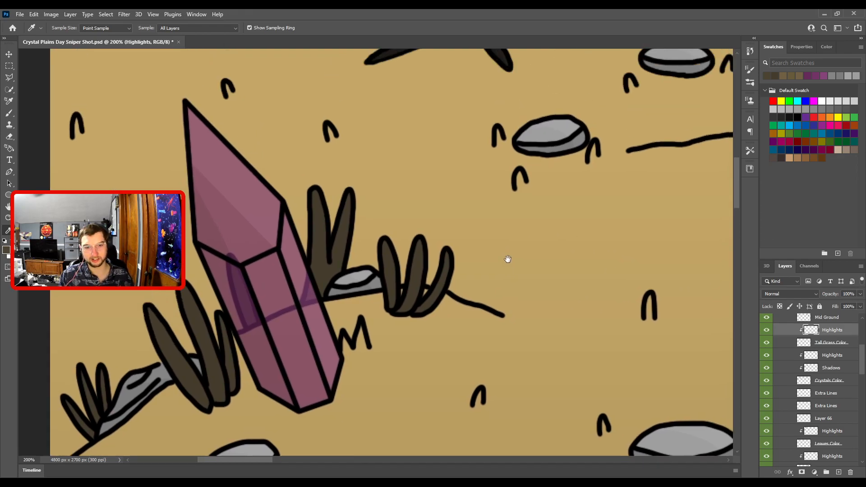
# - Paint highlights on the small grass tuft at the foot of the large mountain with a 10 px brush
pyautogui.press('b')
pyautogui.moveTo(464, 182); pyautogui.dragTo(330, 328)
pyautogui.moveTo(440, 192); pyautogui.dragTo(215, 322)
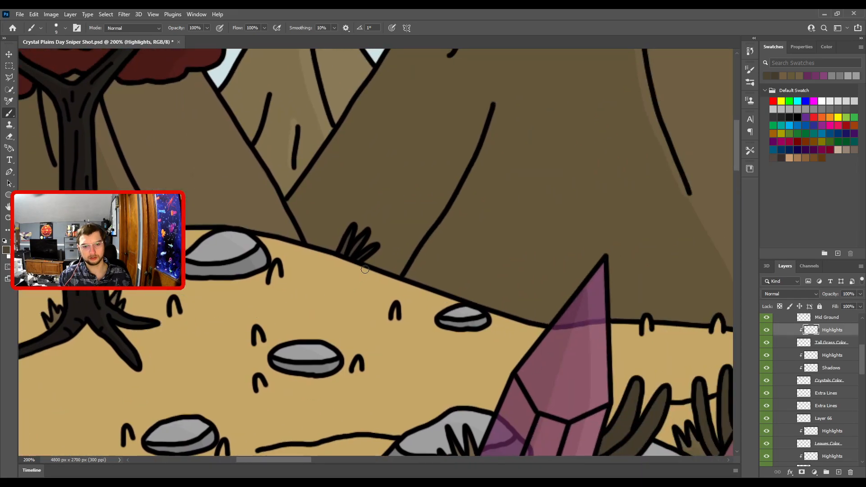
pyautogui.moveTo(383, 244); pyautogui.dragTo(367, 248)
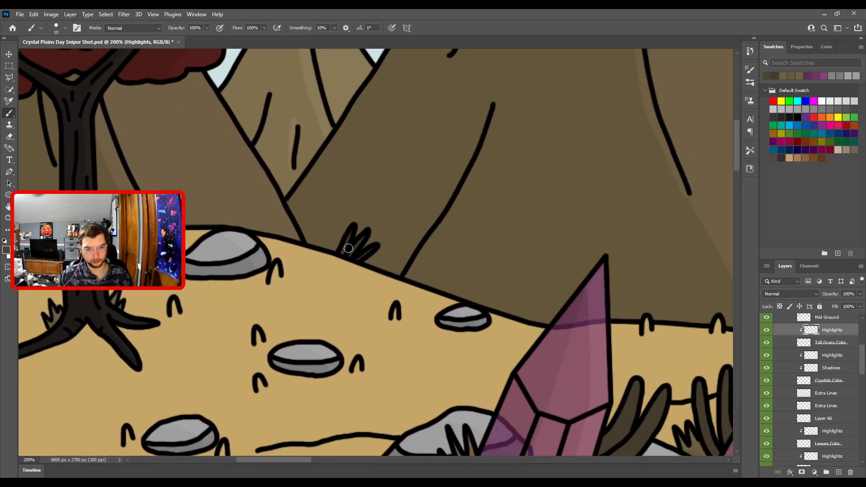
# - Paint highlights on the tall grass blades beside the pointed grey rock and the smaller crystal's rock with an 8 px brush
pyautogui.hotkey('ctrl', '-')
pyautogui.moveTo(543, 303); pyautogui.dragTo(392, 222)
pyautogui.hotkey('ctrl', '=')
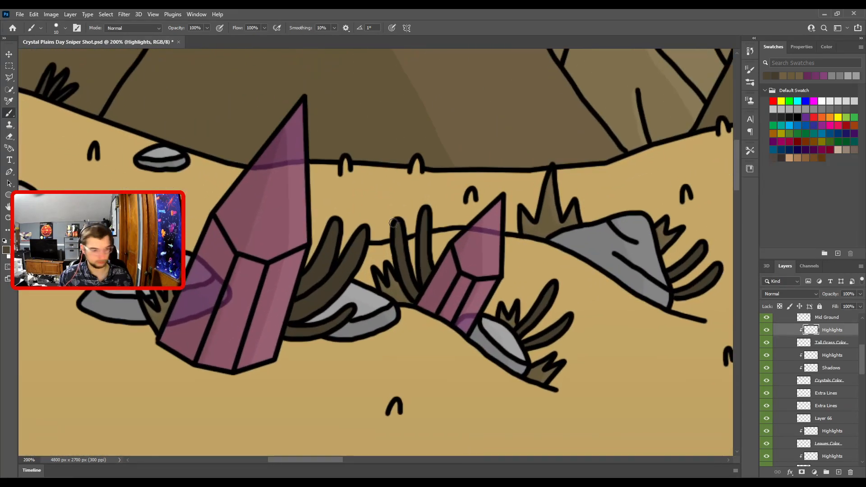
pyautogui.moveTo(542, 315); pyautogui.dragTo(246, 279)
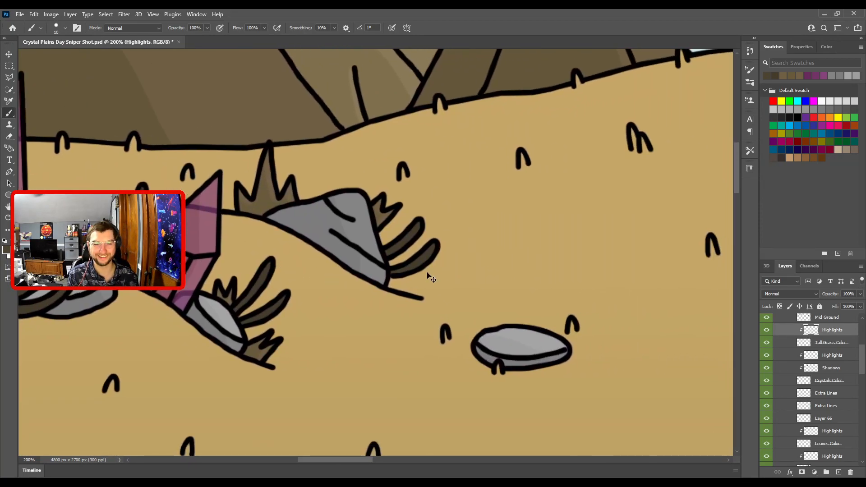
pyautogui.hotkey('ctrl', '=')
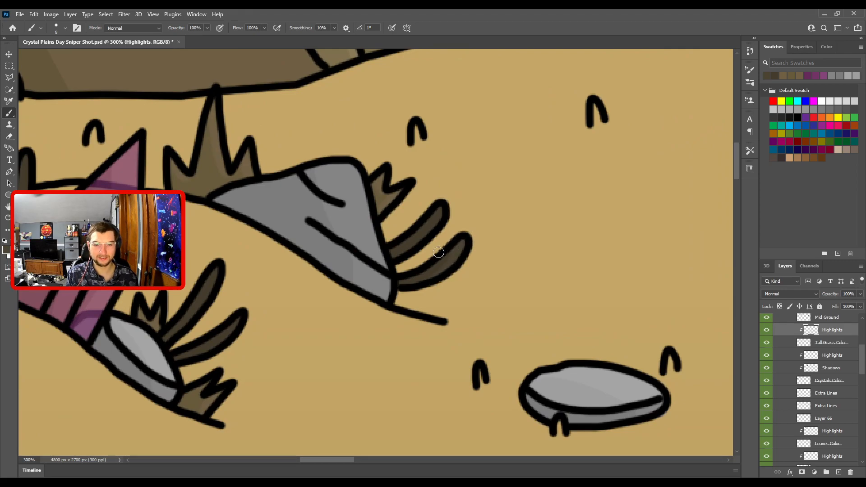
pyautogui.moveTo(311, 316); pyautogui.dragTo(491, 206)
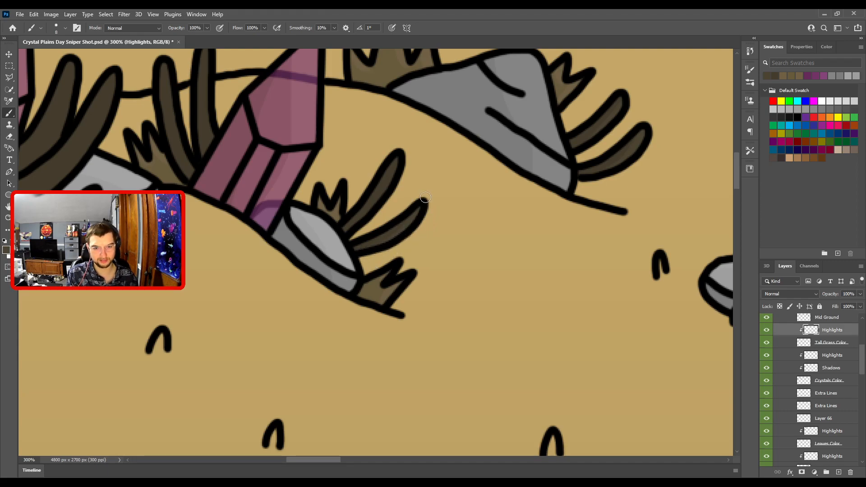
pyautogui.moveTo(373, 221); pyautogui.dragTo(403, 268)
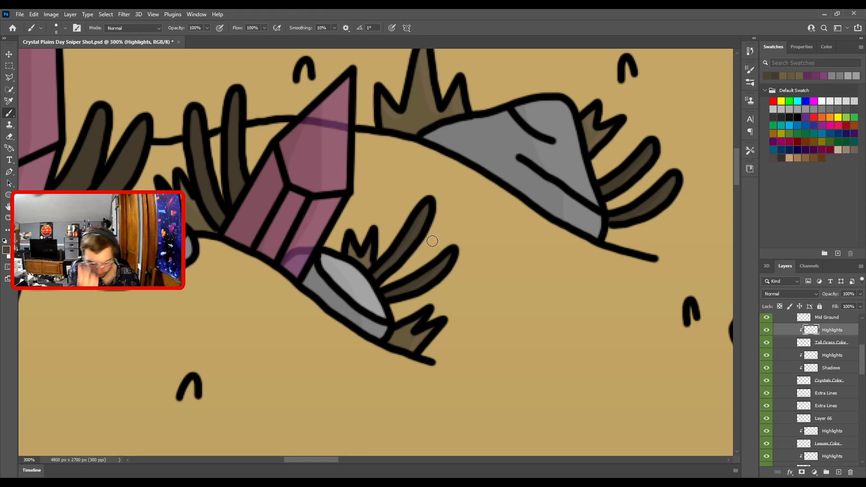
# - Paint highlights on the tall grass blades growing between the large central crystal and the smaller crystal
pyautogui.moveTo(432, 240); pyautogui.dragTo(635, 331)
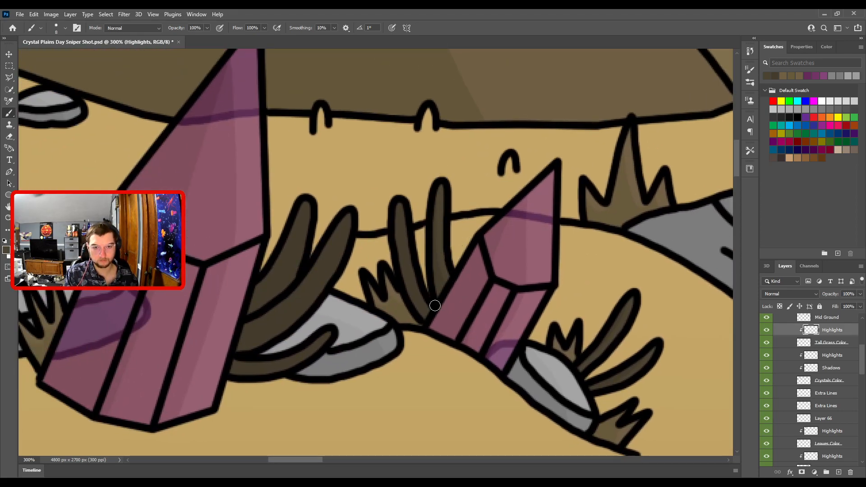
pyautogui.moveTo(405, 217); pyautogui.dragTo(529, 189)
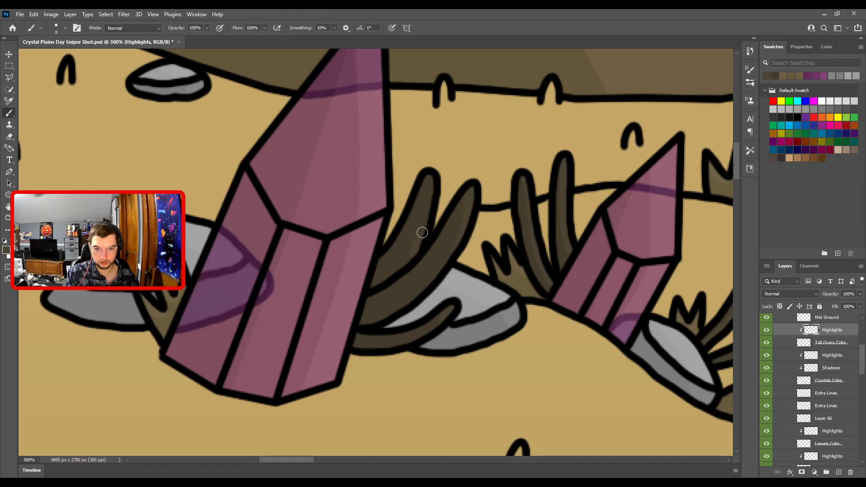
pyautogui.moveTo(372, 235); pyautogui.dragTo(491, 203)
# - Paint highlights on the two tall grass clusters around the small rock to the right of the leftmost large crystal
pyautogui.hotkey('ctrl', '-')
pyautogui.hotkey('ctrl', '-')
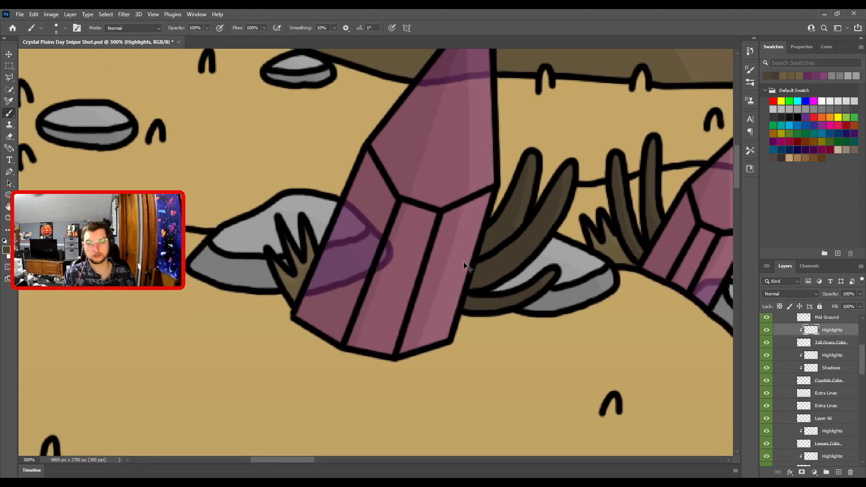
pyautogui.moveTo(329, 288); pyautogui.dragTo(538, 305)
pyautogui.moveTo(431, 351); pyautogui.dragTo(468, 290)
pyautogui.hotkey('ctrl', '+')
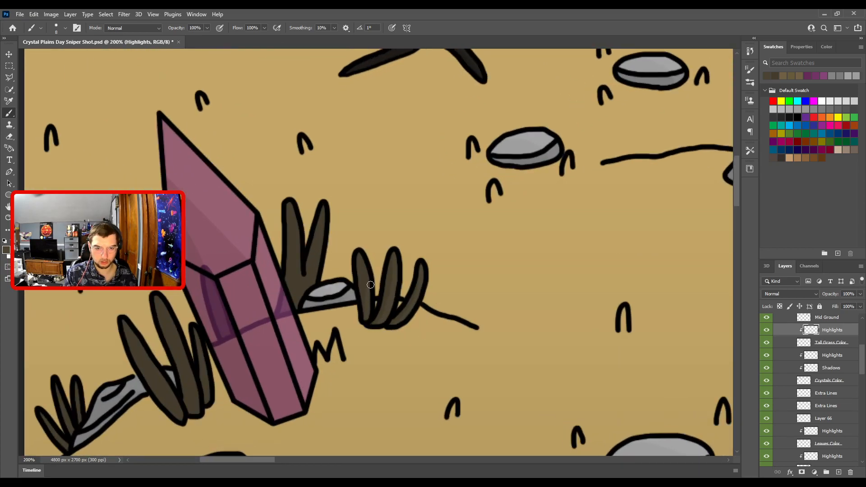
pyautogui.moveTo(373, 302); pyautogui.dragTo(399, 292)
pyautogui.moveTo(386, 245); pyautogui.dragTo(445, 318)
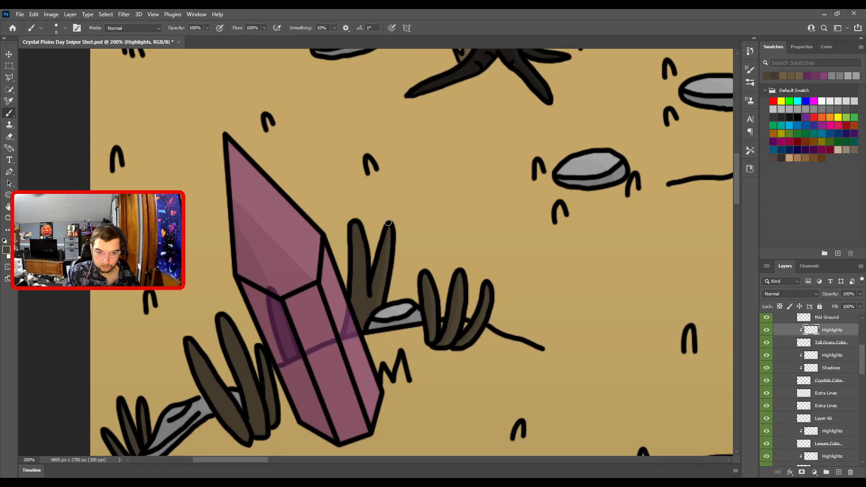
pyautogui.moveTo(372, 294); pyautogui.dragTo(365, 272)
# - Paint highlights on the tall grass clusters to the left of the leftmost large crystal, around the sloping grey rock
pyautogui.moveTo(358, 360); pyautogui.dragTo(463, 284)
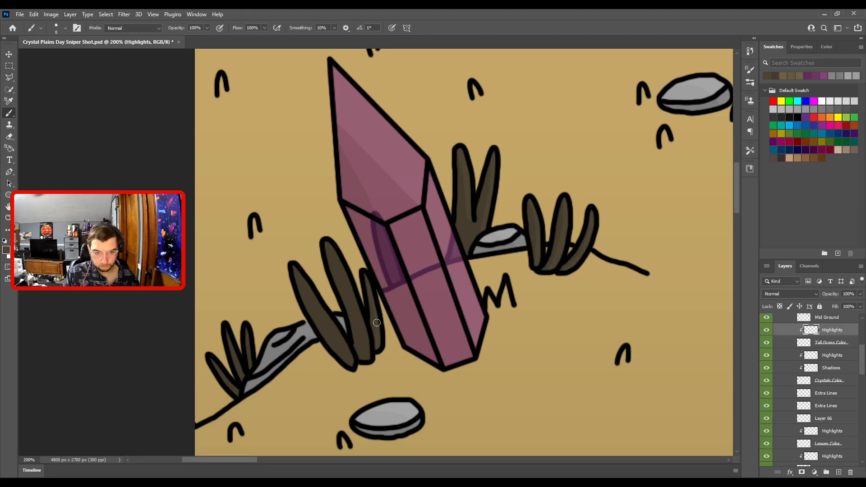
pyautogui.moveTo(369, 365); pyautogui.dragTo(358, 310)
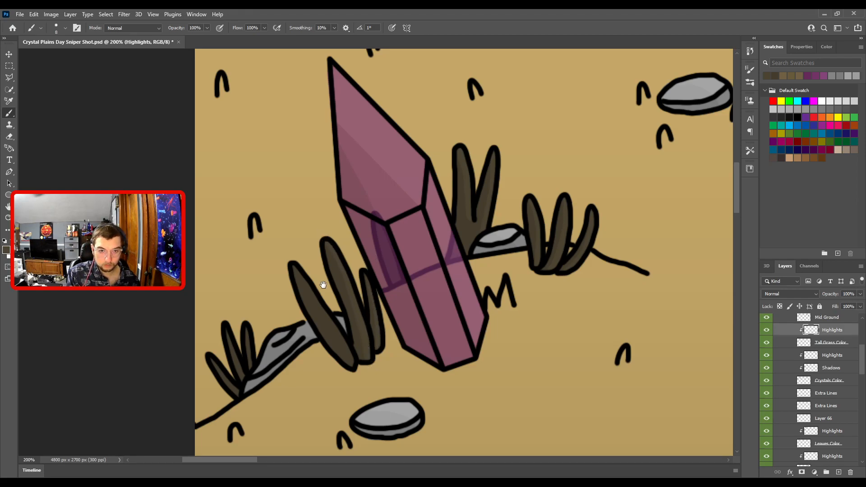
pyautogui.moveTo(326, 285); pyautogui.dragTo(404, 257)
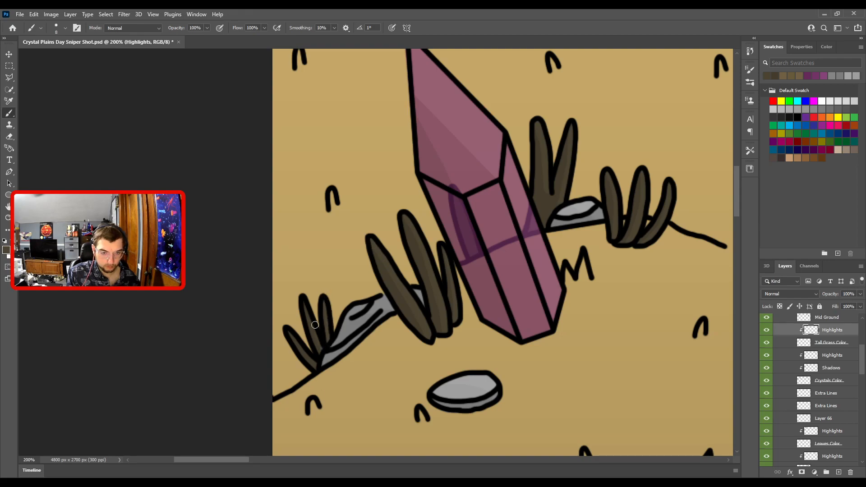
# - Check the tall grass highlights around all the left-side crystals and look over the rest of the plain
pyautogui.hotkey('ctrl', '-')
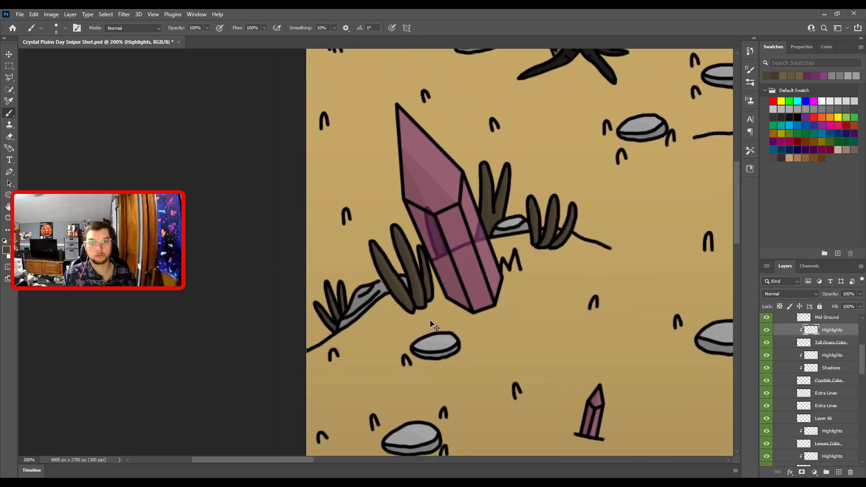
pyautogui.moveTo(535, 282); pyautogui.dragTo(294, 217)
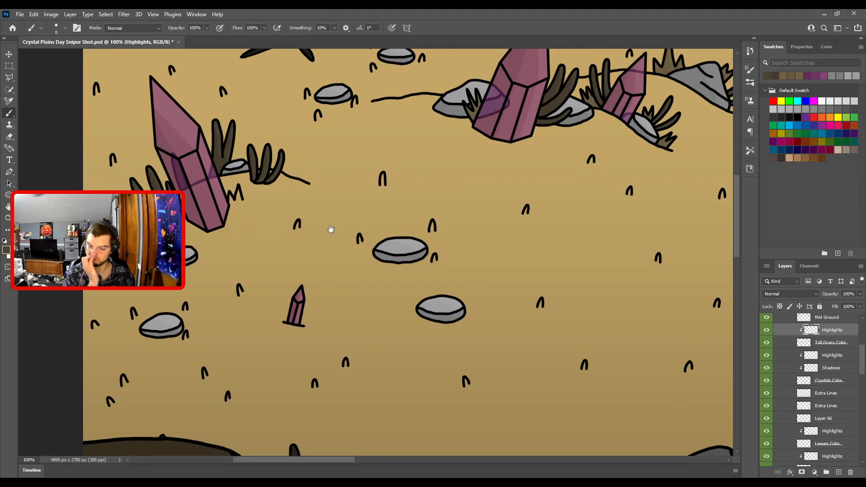
pyautogui.moveTo(330, 230); pyautogui.dragTo(358, 412)
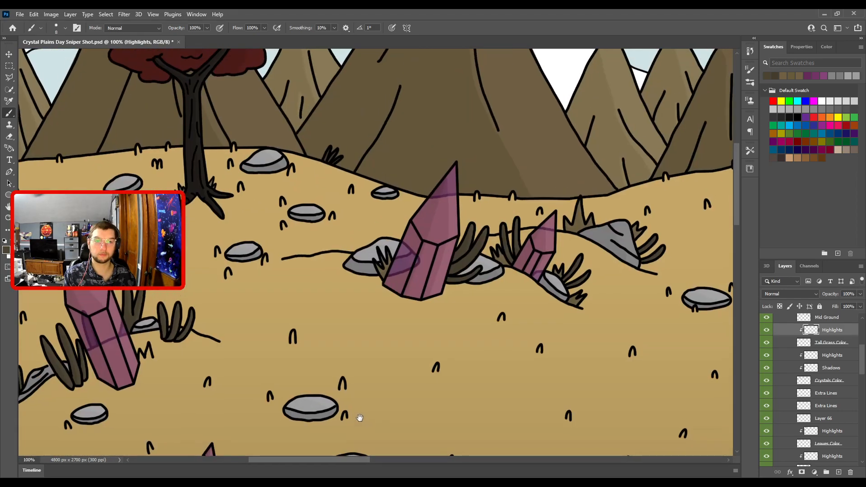
pyautogui.moveTo(383, 319); pyautogui.dragTo(421, 342)
pyautogui.moveTo(514, 324); pyautogui.dragTo(206, 221)
pyautogui.hotkey('ctrl', '+')
pyautogui.hotkey('ctrl', '+')
pyautogui.hotkey('ctrl', '-')
pyautogui.hotkey('ctrl', '-')
pyautogui.hotkey('ctrl', '-')
pyautogui.hotkey('ctrl', '-')
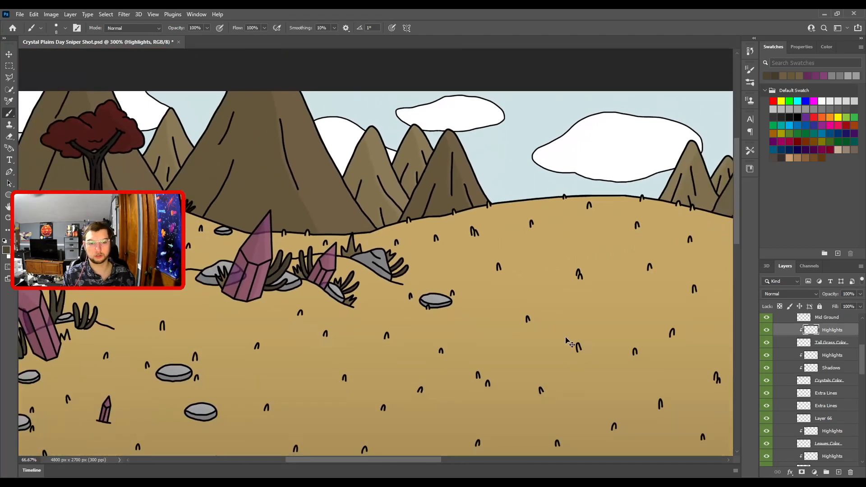
# - Look over the tall grass around the rocks and small crystals on the right half of the plain
pyautogui.moveTo(571, 298)
pyautogui.mouseDown()
pyautogui.moveTo(297, 239)
pyautogui.moveTo(266, 308)
pyautogui.mouseUp()
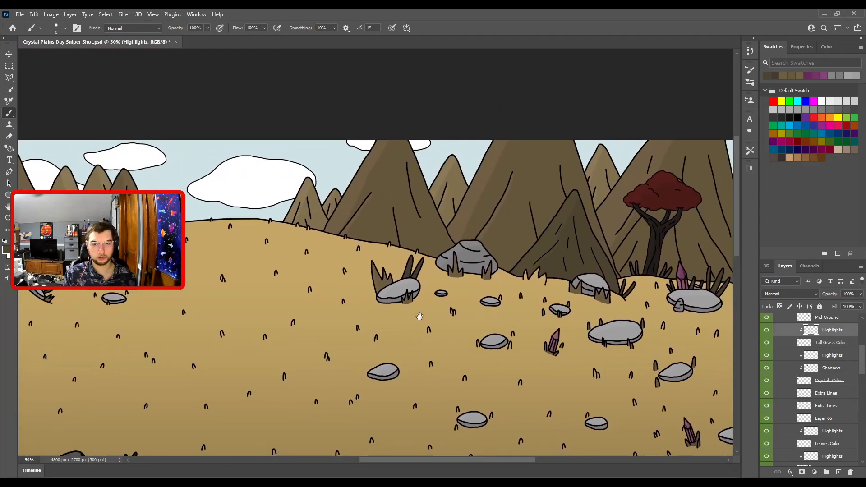
pyautogui.hotkey('ctrl', '+')
pyautogui.hotkey('ctrl', '+')
pyautogui.hotkey('ctrl', '+')
pyautogui.moveTo(472, 346); pyautogui.dragTo(353, 300)
pyautogui.press(']')
pyautogui.press(']')
pyautogui.press('[')
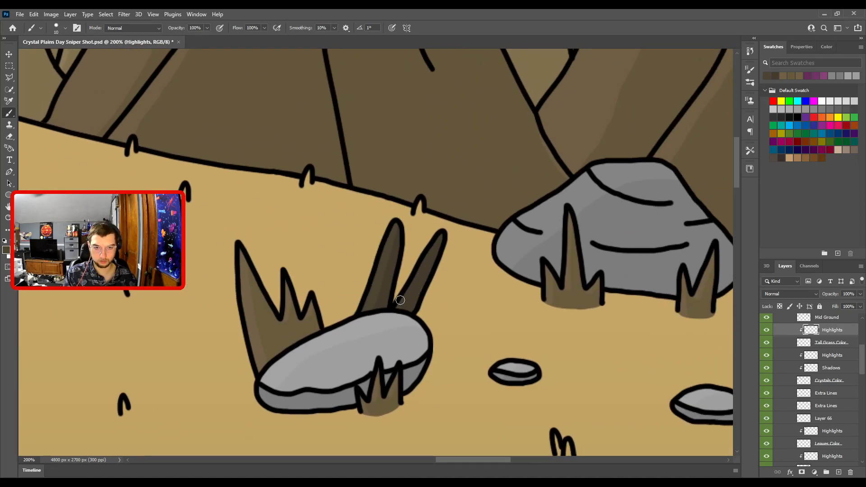
pyautogui.moveTo(514, 299); pyautogui.dragTo(210, 207)
pyautogui.moveTo(464, 284); pyautogui.dragTo(278, 170)
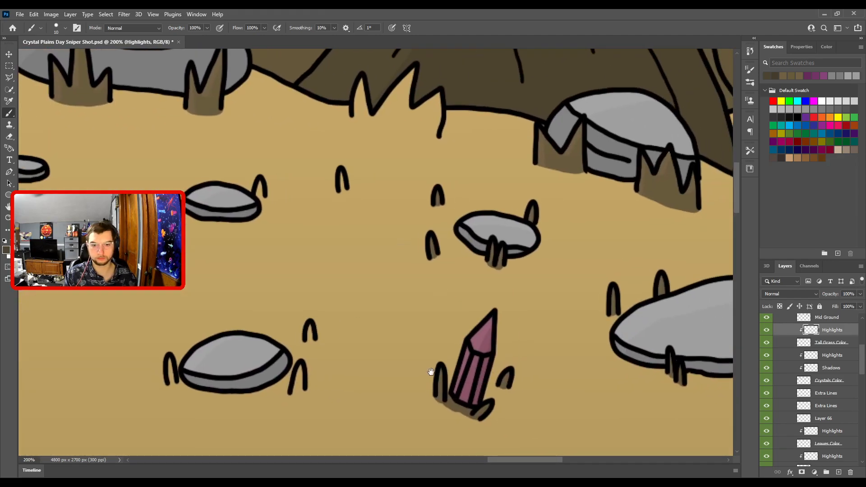
pyautogui.moveTo(436, 365); pyautogui.dragTo(436, 296)
pyautogui.press('[')
pyautogui.hotkey('ctrl', '-')
pyautogui.hotkey('ctrl', '-')
pyautogui.moveTo(481, 276); pyautogui.dragTo(398, 337)
pyautogui.hotkey('ctrl', '+')
pyautogui.hotkey('ctrl', '+')
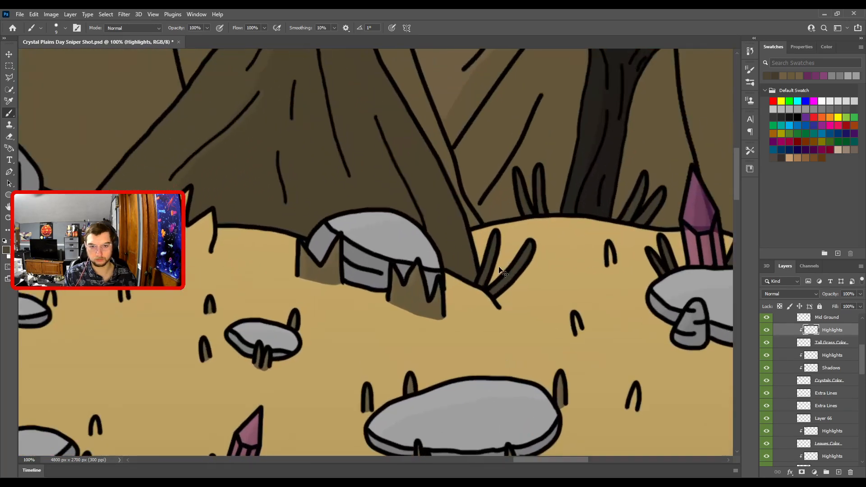
# - Add a Highlights layer clipped to the Tall Grass Color layer of the dark grass near the right-hand tree
pyautogui.moveTo(491, 283); pyautogui.dragTo(443, 322)
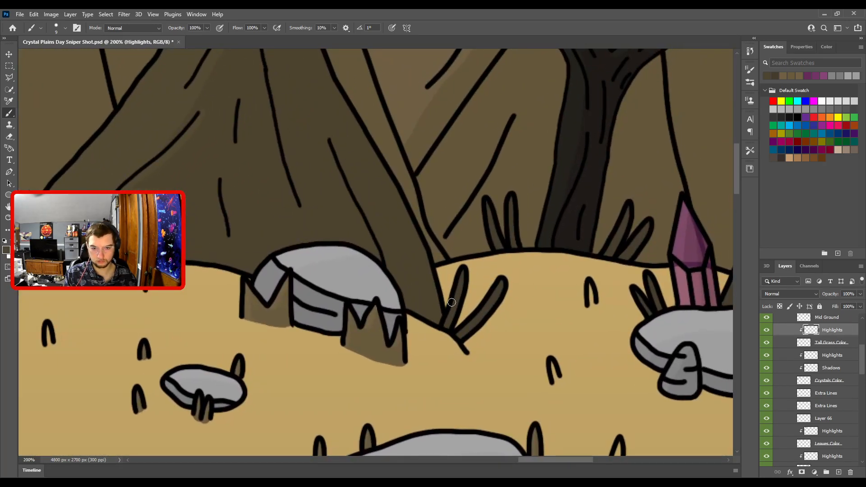
pyautogui.press('v')
pyautogui.click(460, 317)
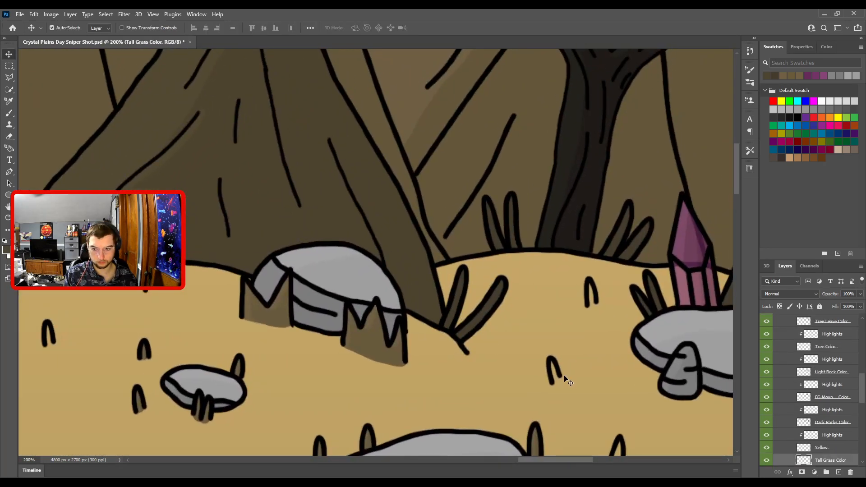
pyautogui.hotkey('ctrl', 'v')
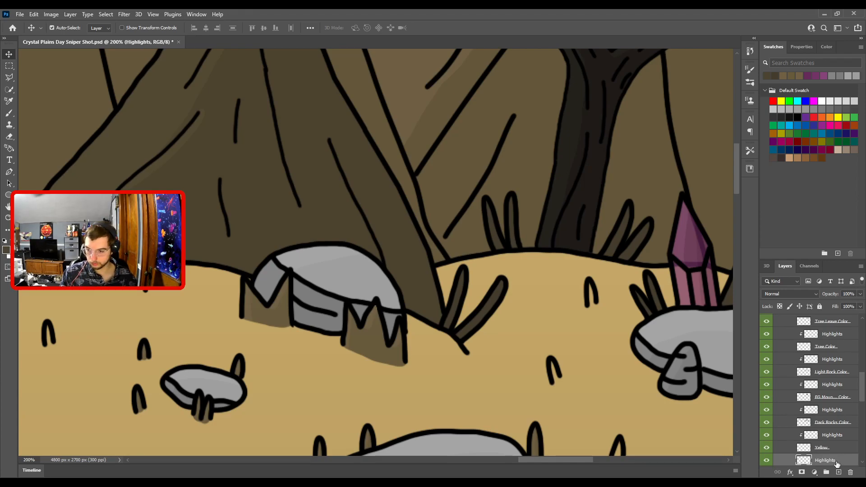
pyautogui.press('b')
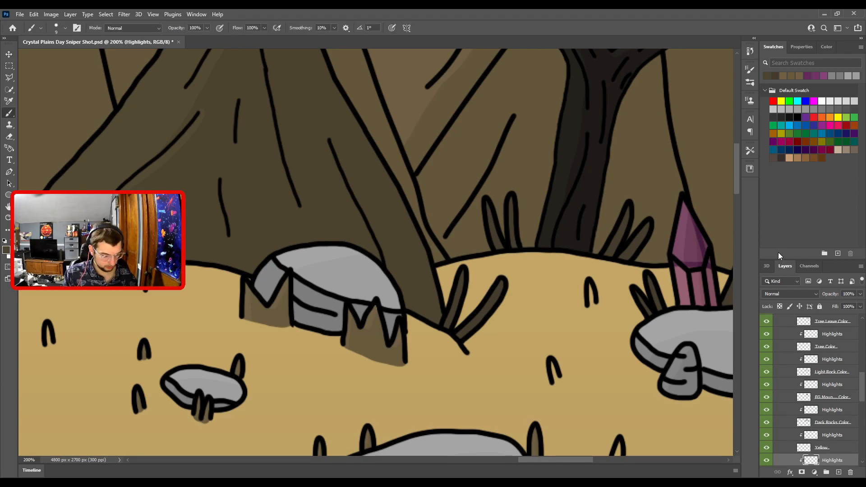
# - Paint highlights on the dark grass blades at the mountain's foot and on both sides of the right-hand tree trunk
pyautogui.moveTo(400, 284); pyautogui.dragTo(320, 226)
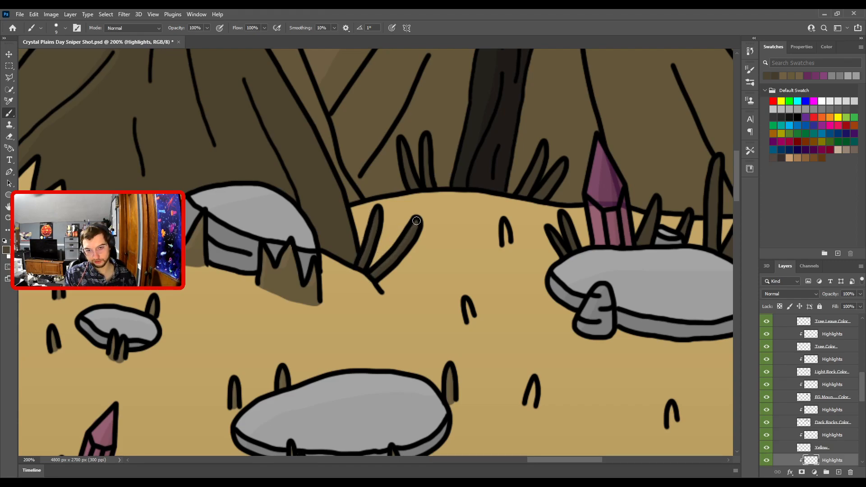
pyautogui.moveTo(422, 199); pyautogui.dragTo(394, 257)
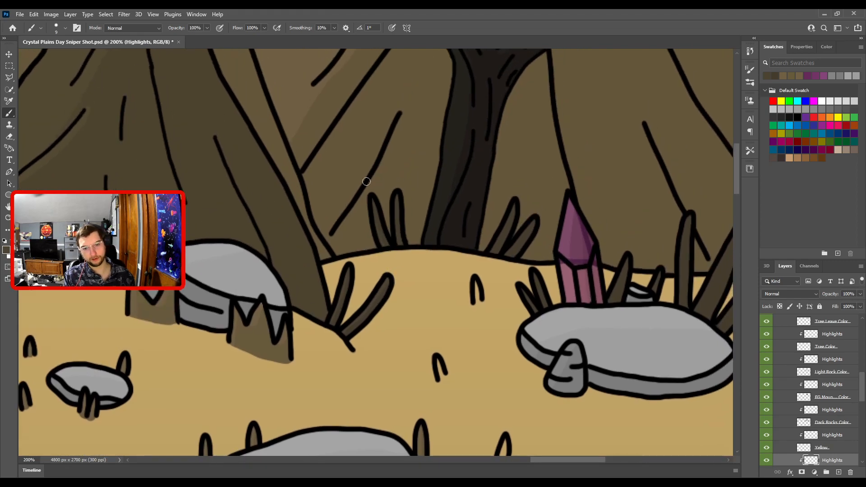
pyautogui.moveTo(417, 244); pyautogui.dragTo(314, 274)
pyautogui.moveTo(427, 286); pyautogui.dragTo(396, 340)
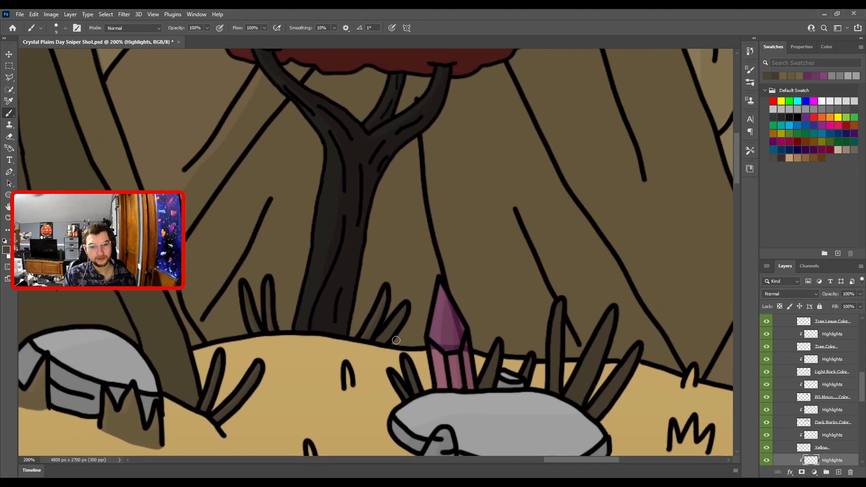
# - Paint highlights on the tall dark grass blades around the crystal and behind the large flat rock
pyautogui.scroll(-3, 408, 299)
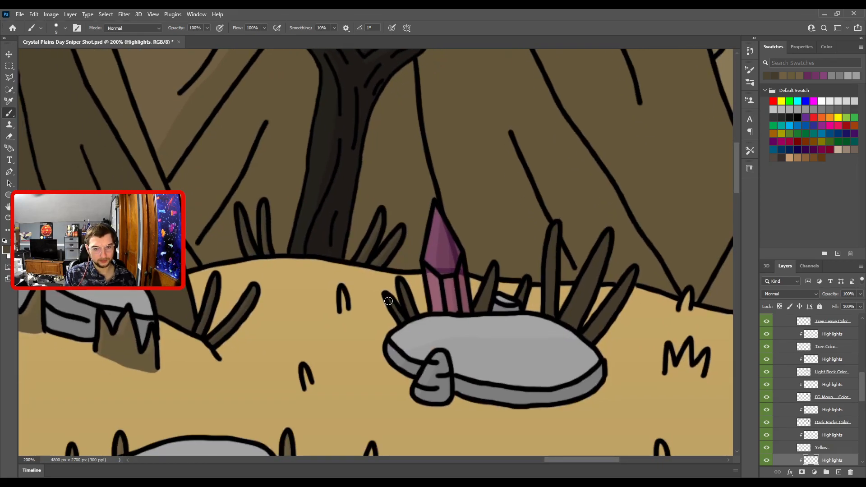
pyautogui.moveTo(433, 297); pyautogui.dragTo(352, 321)
pyautogui.moveTo(442, 295); pyautogui.dragTo(413, 284)
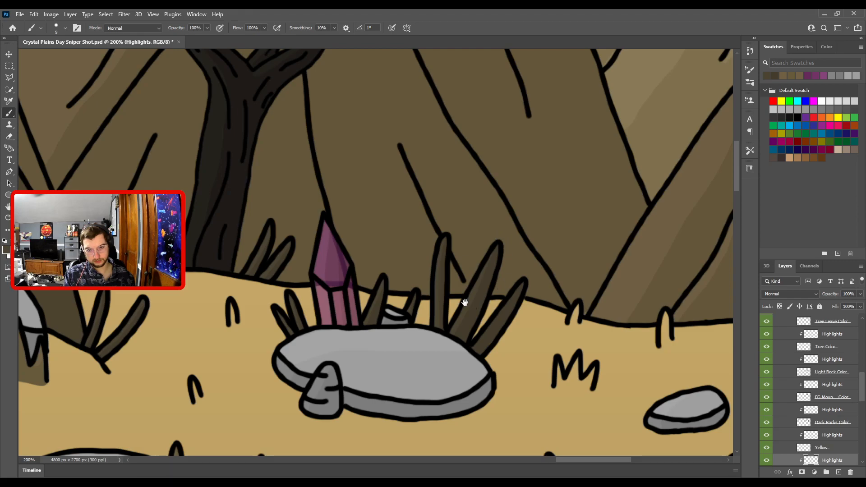
pyautogui.moveTo(475, 304); pyautogui.dragTo(471, 265)
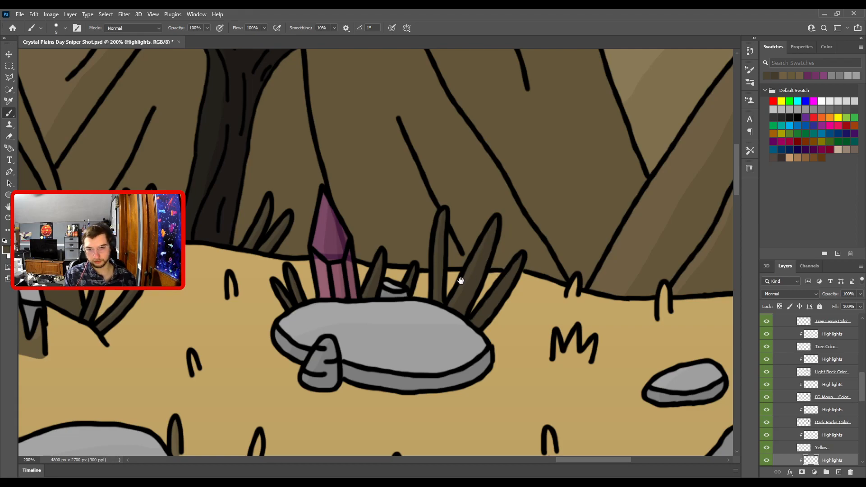
pyautogui.moveTo(463, 278); pyautogui.dragTo(428, 311)
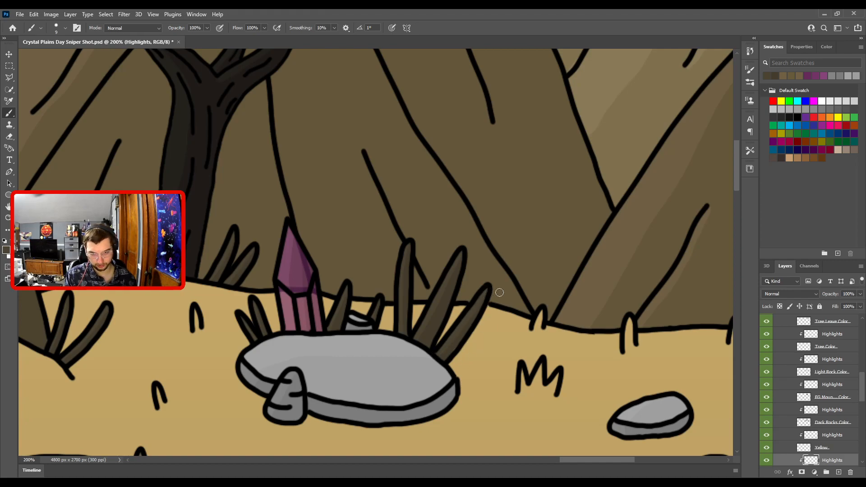
# - Sample the grass color on the Tall Grass Color layer, then on its Highlights layer, from the blades behind the large flat rock
pyautogui.hotkey('ctrl', '+')
pyautogui.moveTo(497, 366); pyautogui.dragTo(381, 313)
pyautogui.press('v')
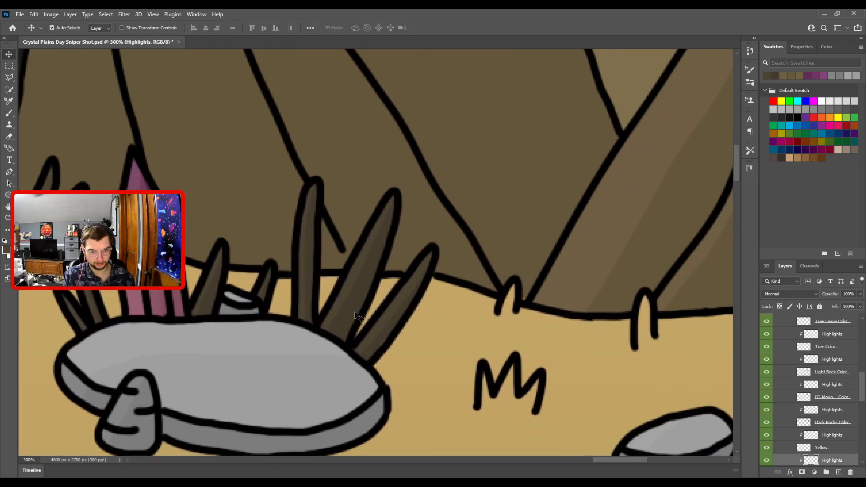
pyautogui.click(350, 309)
pyautogui.press('i')
pyautogui.click(350, 310)
pyautogui.press('b')
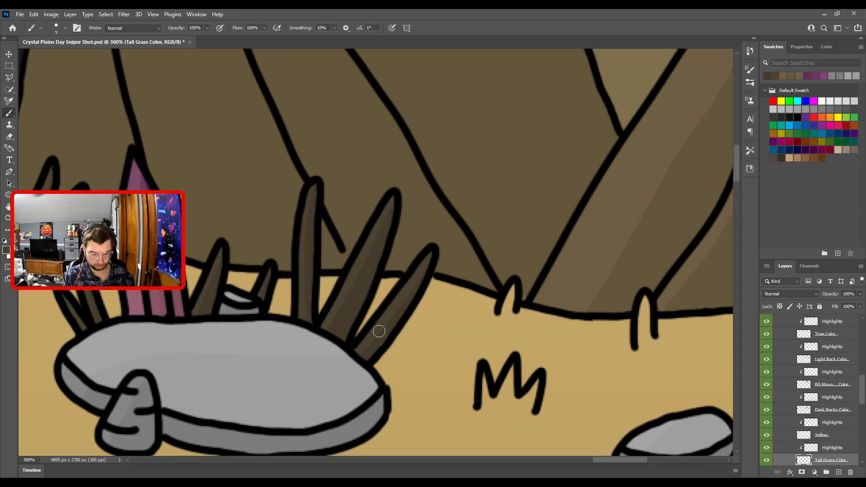
pyautogui.press('v')
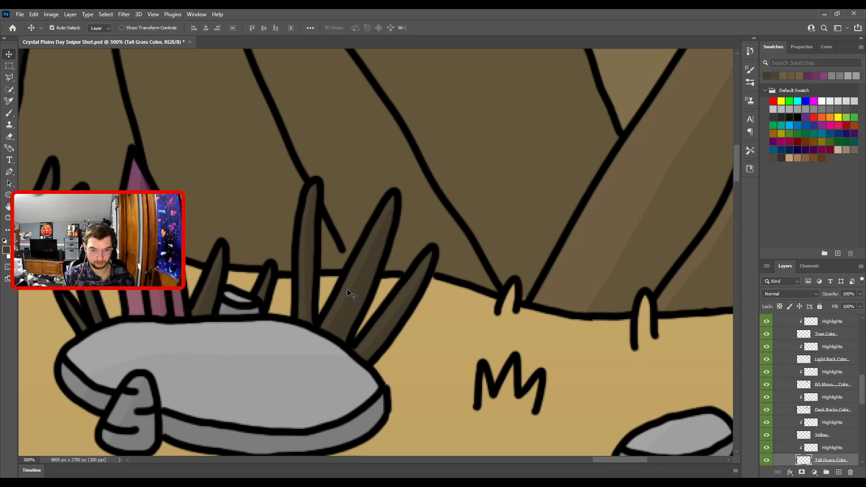
pyautogui.click(352, 295)
pyautogui.press('i')
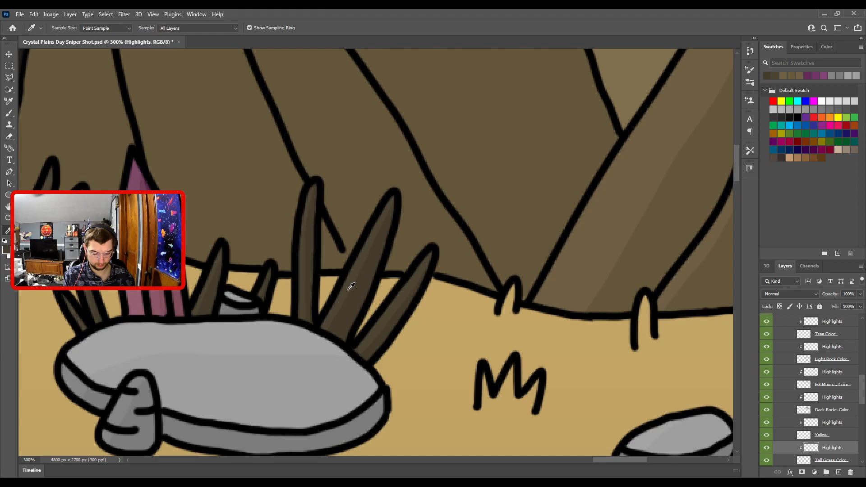
pyautogui.click(350, 287)
pyautogui.press('b')
# - Look over the right half of the plain and across to the left for tall grass still lacking highlights
pyautogui.hotkey('ctrl', '-')
pyautogui.moveTo(479, 394); pyautogui.dragTo(305, 207)
pyautogui.moveTo(402, 250); pyautogui.dragTo(520, 51)
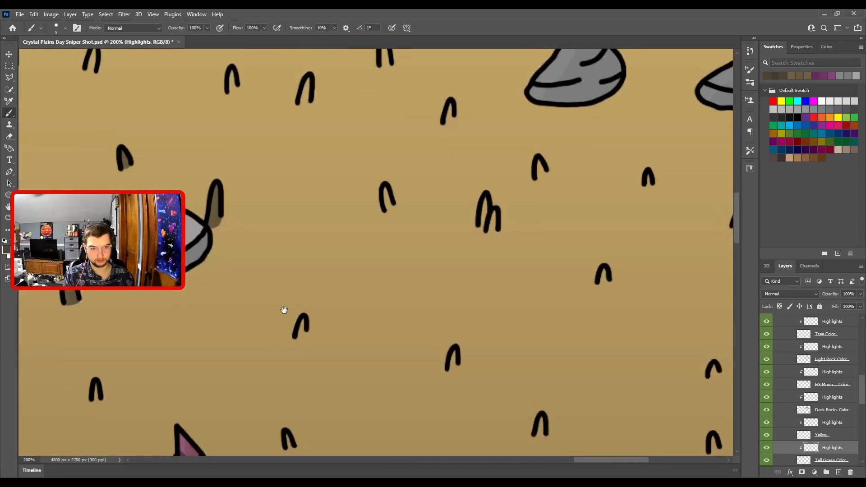
pyautogui.moveTo(286, 302); pyautogui.dragTo(420, 161)
pyautogui.hotkey('ctrl', '-')
pyautogui.moveTo(393, 343); pyautogui.dragTo(415, 175)
pyautogui.moveTo(381, 256); pyautogui.dragTo(584, 337)
pyautogui.moveTo(289, 197); pyautogui.dragTo(442, 333)
pyautogui.moveTo(345, 186); pyautogui.dragTo(388, 341)
pyautogui.moveTo(354, 288); pyautogui.dragTo(463, 375)
pyautogui.moveTo(494, 255); pyautogui.dragTo(188, 231)
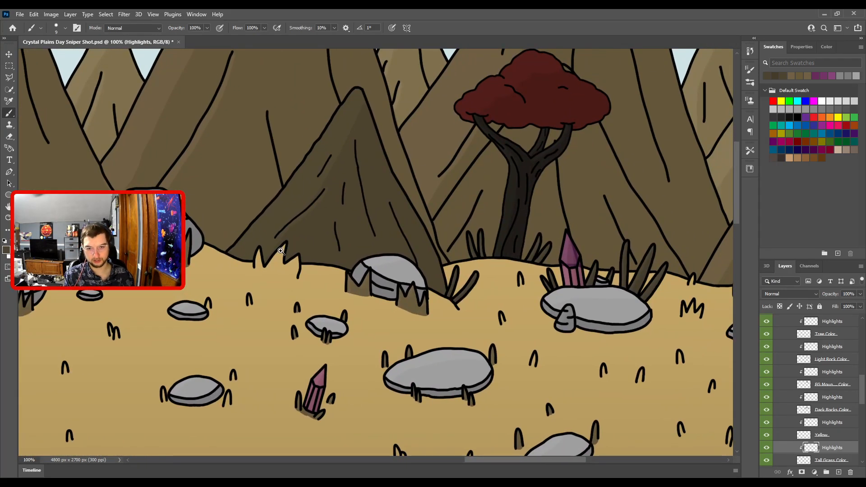
pyautogui.hotkey('ctrl', '-')
pyautogui.moveTo(410, 181); pyautogui.dragTo(564, 339)
pyautogui.moveTo(306, 351); pyautogui.dragTo(540, 253)
pyautogui.moveTo(424, 264); pyautogui.dragTo(544, 232)
pyautogui.moveTo(271, 291); pyautogui.dragTo(483, 409)
# - Paint highlights on the small dark grass cluster on the slope to the right of the left-hand tree
pyautogui.hotkey('ctrl', '+')
pyautogui.hotkey('ctrl', '+')
pyautogui.hotkey('ctrl', '+')
pyautogui.moveTo(459, 284); pyautogui.dragTo(337, 292)
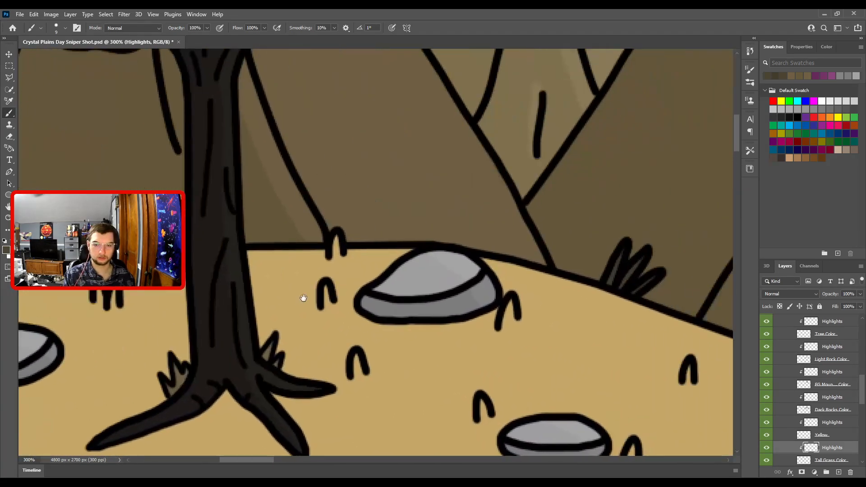
pyautogui.moveTo(498, 271); pyautogui.dragTo(313, 310)
pyautogui.hotkey('ctrl', '+')
pyautogui.moveTo(485, 343); pyautogui.dragTo(403, 281)
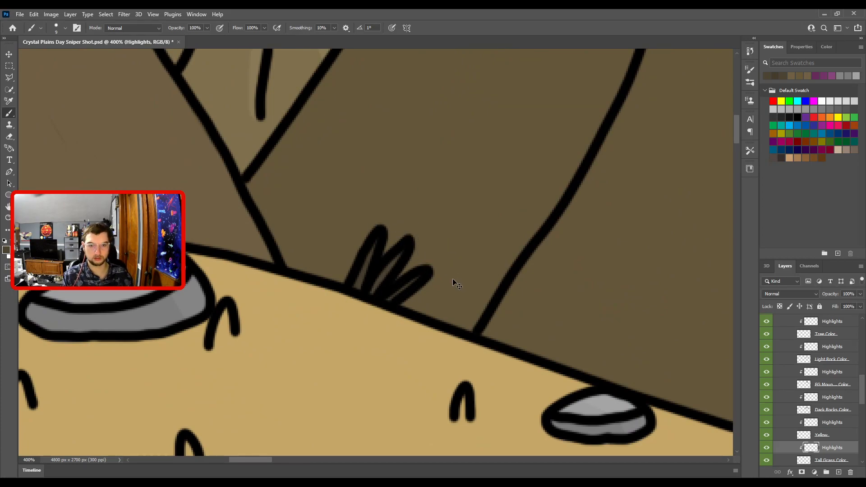
# - Check the left hillside and the whole picture for missing tall grass highlights and save the document
pyautogui.hotkey('ctrl', '0')
pyautogui.hotkey('ctrl', '+')
pyautogui.moveTo(367, 267); pyautogui.dragTo(587, 439)
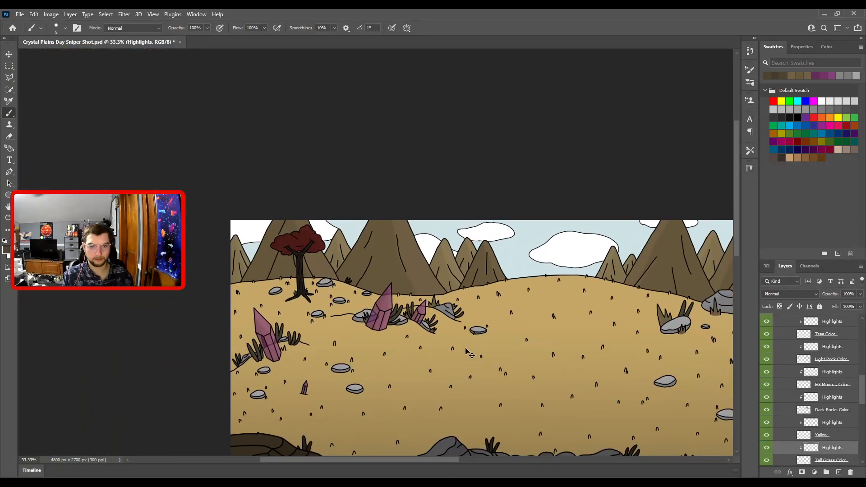
pyautogui.hotkey('ctrl', '+')
pyautogui.hotkey('ctrl', '+')
pyautogui.hotkey('ctrl', '+')
pyautogui.moveTo(405, 382); pyautogui.dragTo(382, 294)
pyautogui.hotkey('ctrl', '+')
pyautogui.hotkey('ctrl', '+')
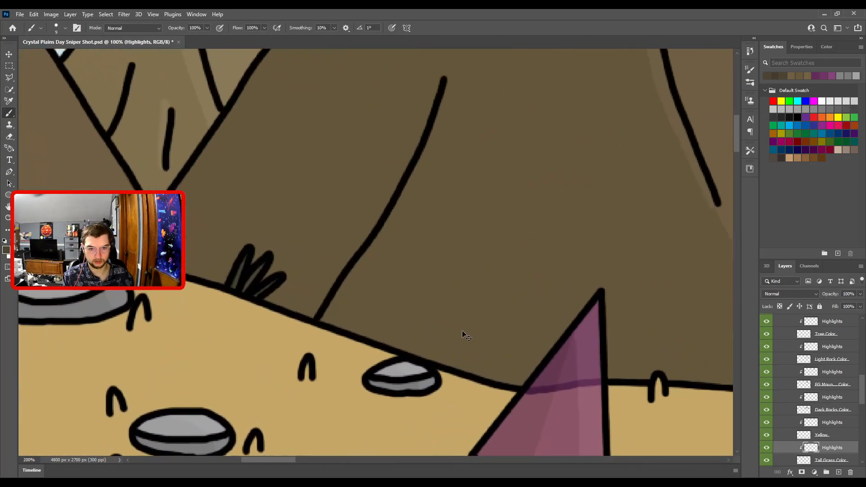
pyautogui.moveTo(462, 348); pyautogui.dragTo(448, 286)
pyautogui.hotkey('ctrl', '0')
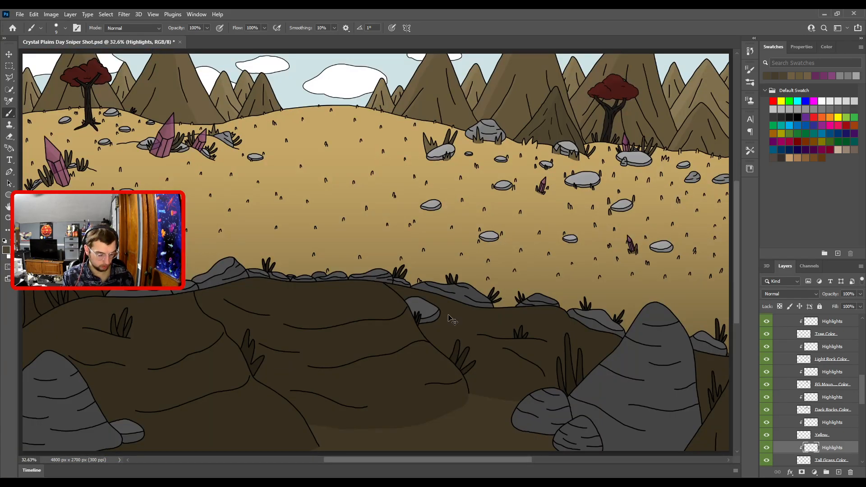
pyautogui.hotkey('ctrl', 's')
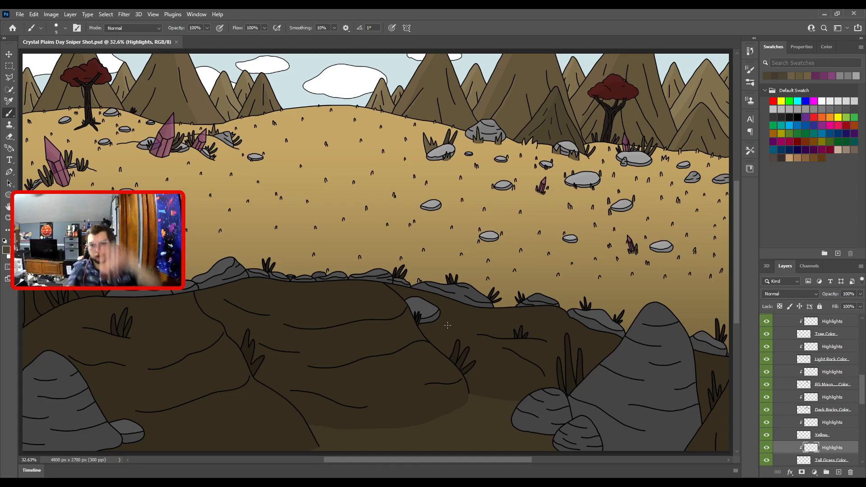
# - Hide the Cliff layer group to expose the lower part of the plain
pyautogui.press('v')
pyautogui.hotkey('ctrl', '+')
pyautogui.hotkey('ctrl', '+')
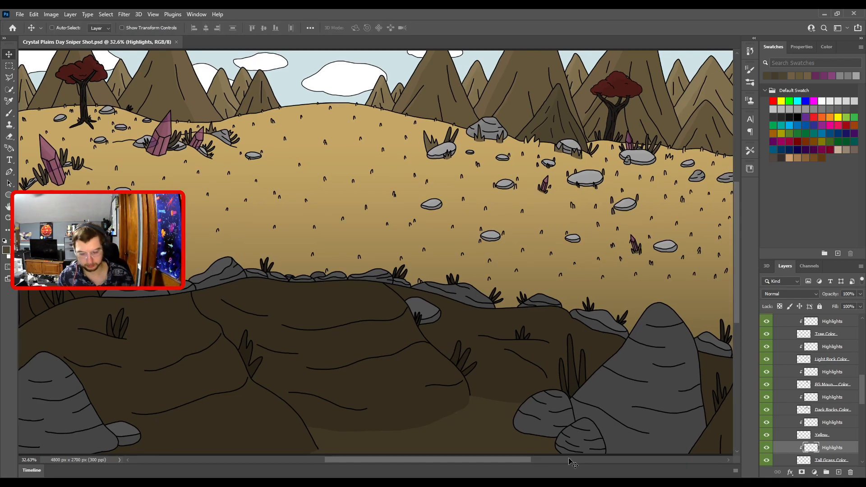
pyautogui.moveTo(549, 290); pyautogui.dragTo(146, 281)
pyautogui.hotkey('ctrl', '+')
pyautogui.hotkey('ctrl', '+')
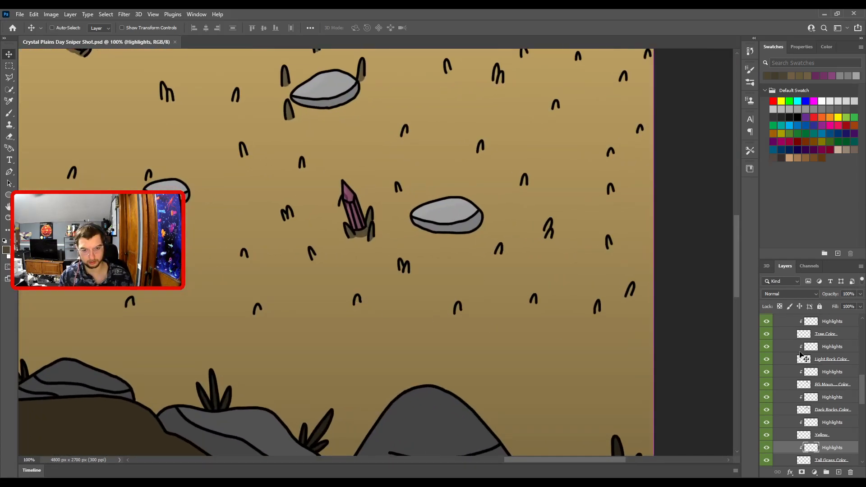
pyautogui.moveTo(862, 388); pyautogui.dragTo(860, 341)
pyautogui.scroll(2, 844, 339)
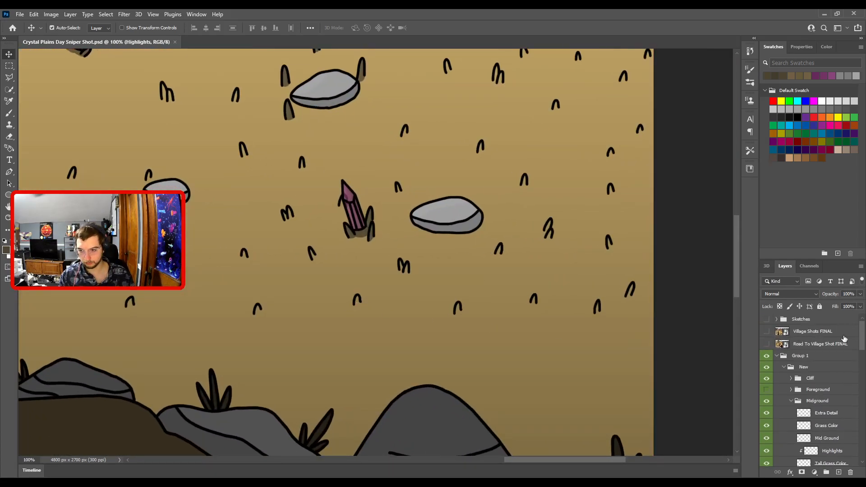
pyautogui.click(768, 380)
pyautogui.hotkey('ctrl', '-')
# - Set the brush color to black and make the Extra Detail layer holding the small grass marks active
pyautogui.click(796, 117)
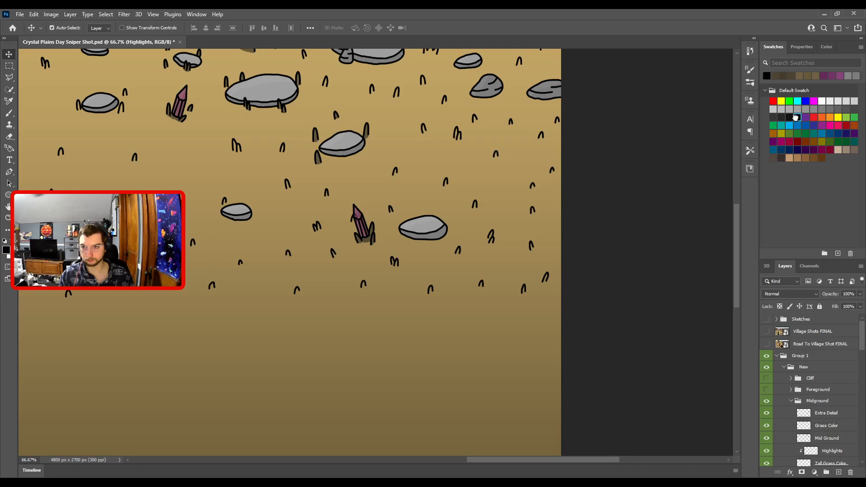
pyautogui.hotkey('ctrl', '+')
pyautogui.hotkey('ctrl', '+')
pyautogui.click(543, 354)
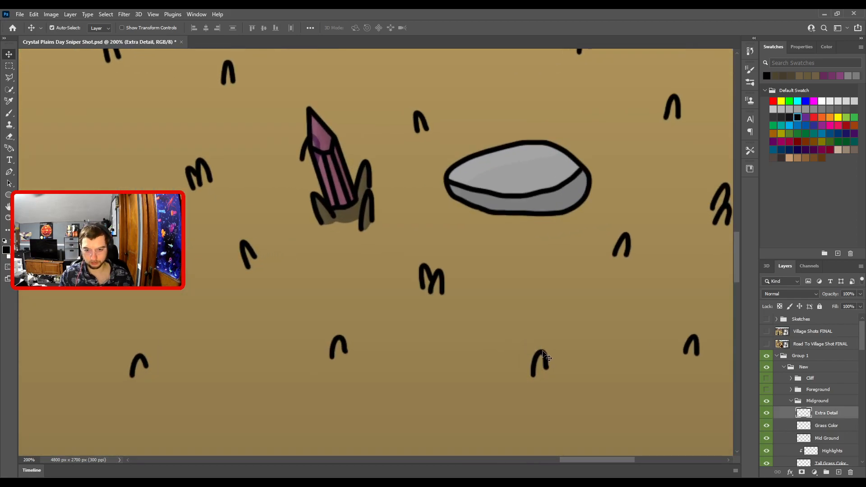
pyautogui.press('b')
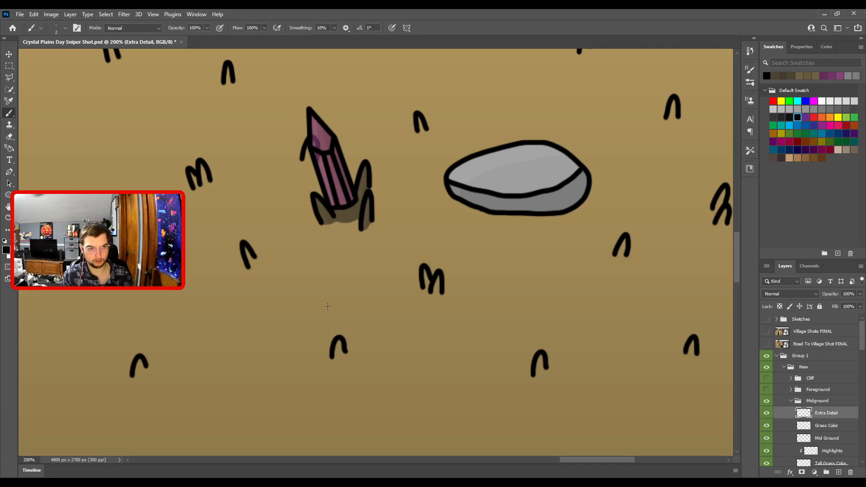
pyautogui.moveTo(355, 345); pyautogui.dragTo(379, 355)
pyautogui.hotkey('ctrl', 'z')
pyautogui.hotkey('ctrl', 'z')
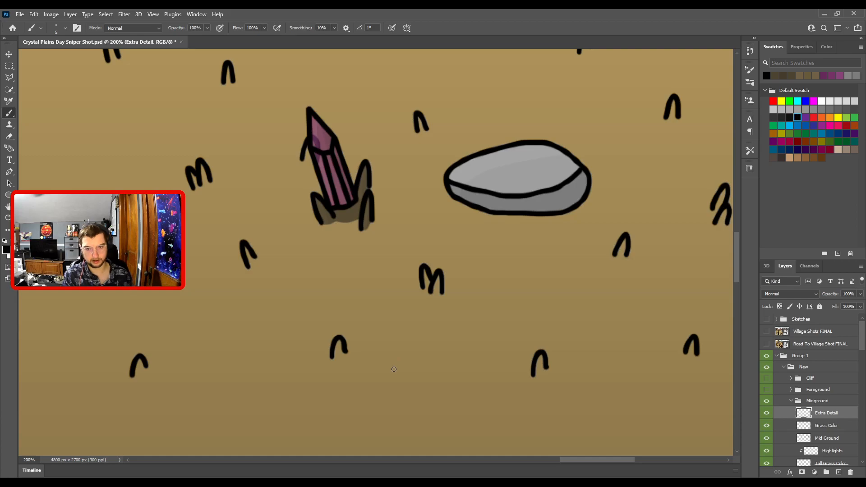
# - Outline the lowest band of small grass marks across the plain with a Polygonal Lasso selection on the Extra Detail layer
pyautogui.hotkey('ctrl', '-')
pyautogui.hotkey('ctrl', '-')
pyautogui.hotkey('ctrl', '-')
pyautogui.moveTo(339, 333); pyautogui.dragTo(536, 240)
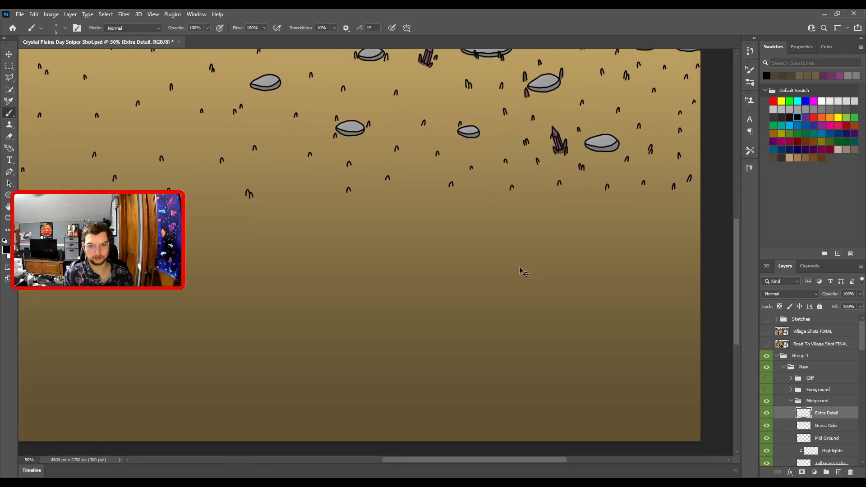
pyautogui.hotkey('ctrl', '-')
pyautogui.hotkey('ctrl', '-')
pyautogui.hotkey('ctrl', '-')
pyautogui.moveTo(416, 313); pyautogui.dragTo(519, 325)
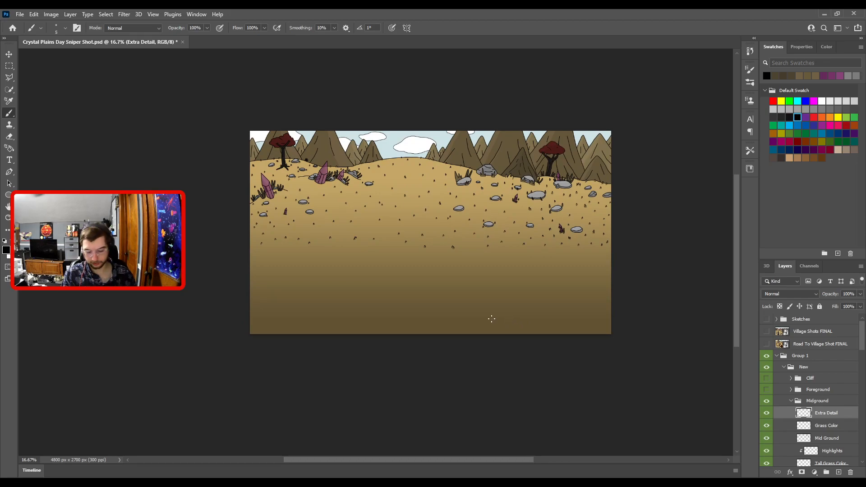
pyautogui.hotkey('ctrl', '+')
pyautogui.hotkey('ctrl', '+')
pyautogui.press('l')
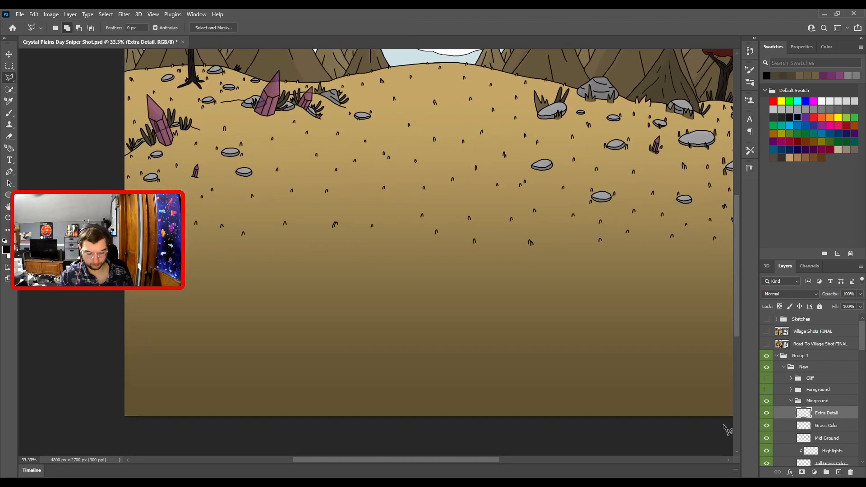
pyautogui.moveTo(466, 328); pyautogui.dragTo(319, 370)
pyautogui.click(509, 323)
pyautogui.click(500, 289)
pyautogui.click(432, 284)
pyautogui.click(408, 285)
pyautogui.click(367, 276)
pyautogui.click(338, 259)
pyautogui.click(301, 237)
pyautogui.moveTo(277, 237); pyautogui.dragTo(475, 252)
pyautogui.click(467, 256)
pyautogui.click(419, 272)
pyautogui.click(401, 256)
pyautogui.click(216, 265)
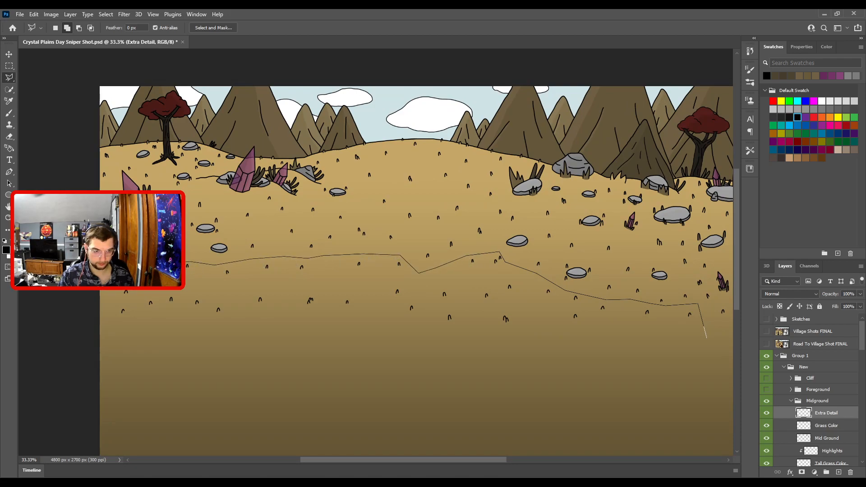
pyautogui.click(118, 286)
pyautogui.click(103, 316)
pyautogui.click(235, 376)
pyautogui.click(402, 385)
pyautogui.scroll(-1, 641, 372)
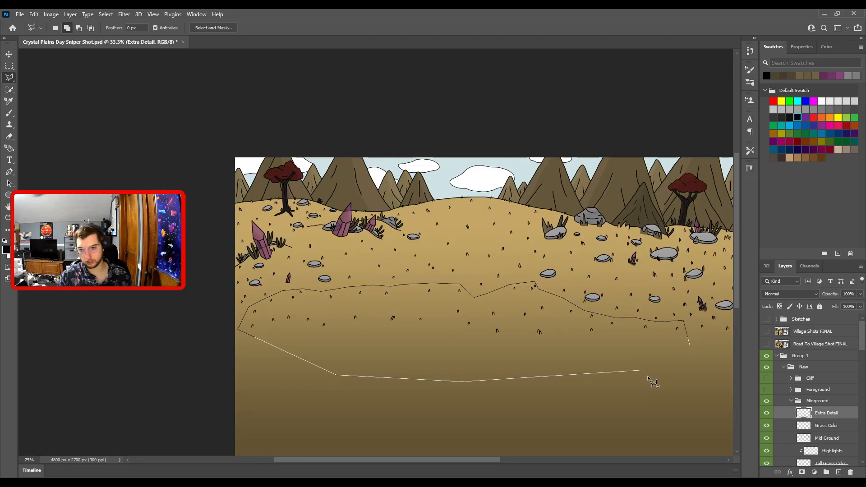
pyautogui.click(690, 346)
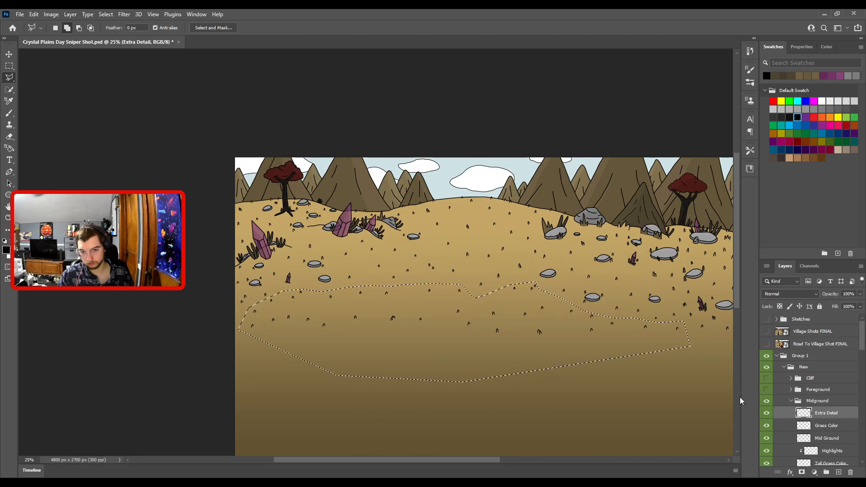
# - Copy the selected grass marks to a new layer, flip the copy horizontally and place it on the bare ground below the original band
pyautogui.hotkey('ctrl', 'j')
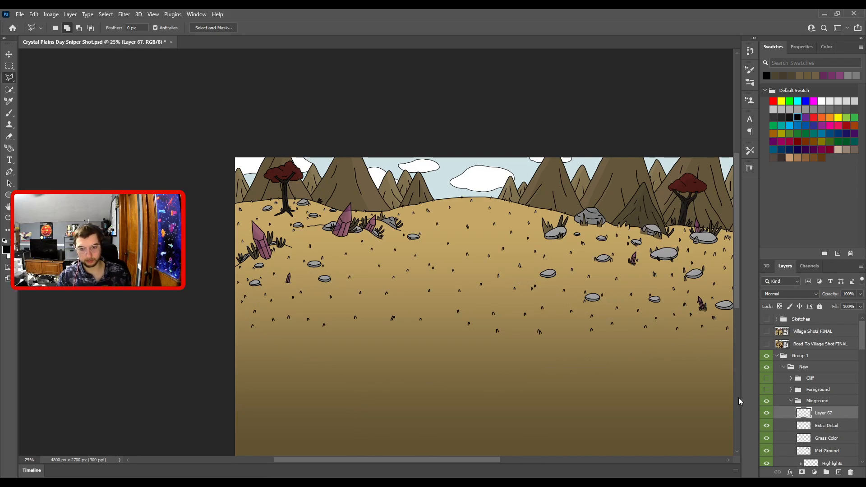
pyautogui.moveTo(512, 378); pyautogui.dragTo(506, 316)
pyautogui.hotkey('ctrl', 't')
pyautogui.press('h')
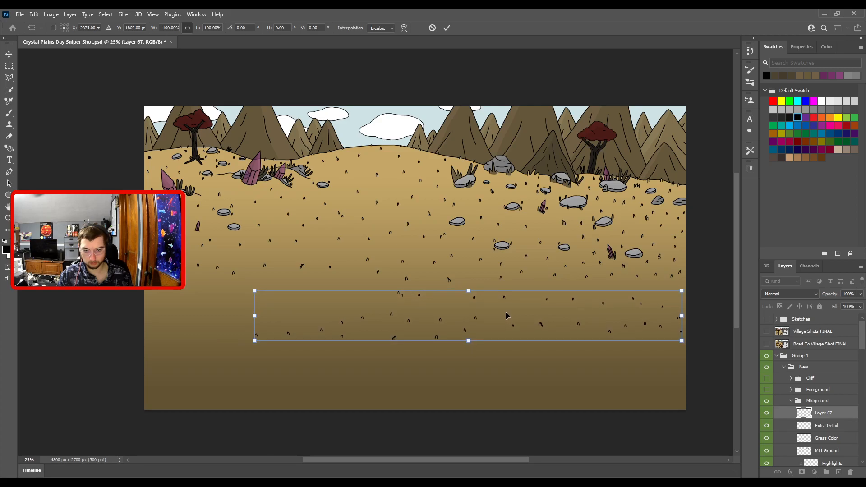
pyautogui.press('Return')
# - Duplicate the copied grass band, flip it horizontally and place it near the bottom edge of the ground
pyautogui.moveTo(447, 354)
pyautogui.mouseDown()
pyautogui.moveTo(597, 354)
pyautogui.moveTo(377, 282)
pyautogui.mouseUp()
pyautogui.hotkey('ctrl', 'j')
pyautogui.hotkey('ctrl', 't')
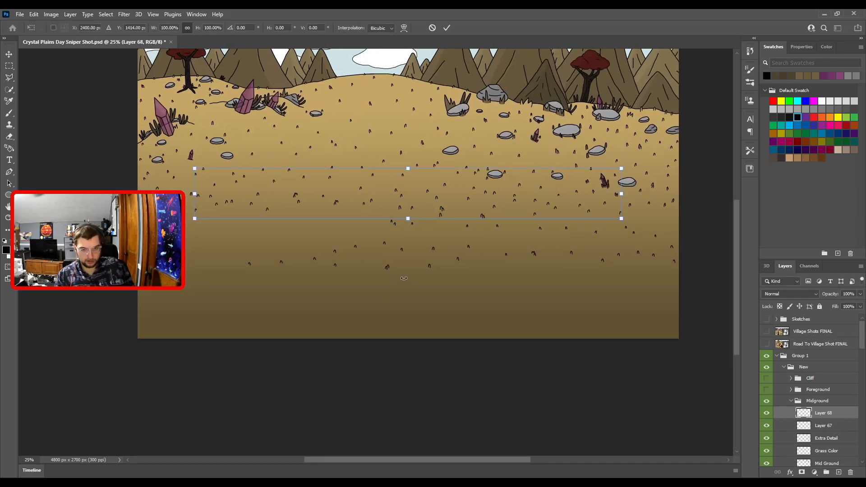
pyautogui.click(481, 380)
pyautogui.moveTo(432, 203); pyautogui.dragTo(389, 310)
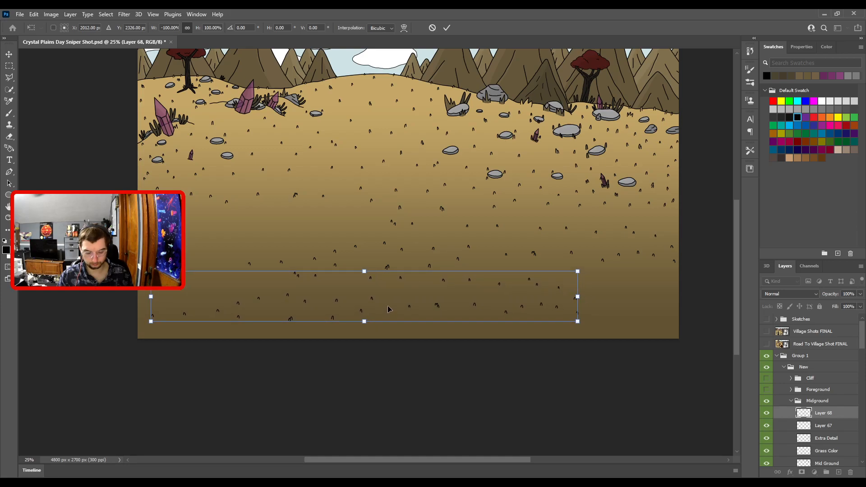
pyautogui.press('Return')
# - Duplicate the bottom grass band, flip it horizontally and place it over the left edge of the ground, just below the original marks
pyautogui.press('l')
pyautogui.hotkey('ctrl', 'j')
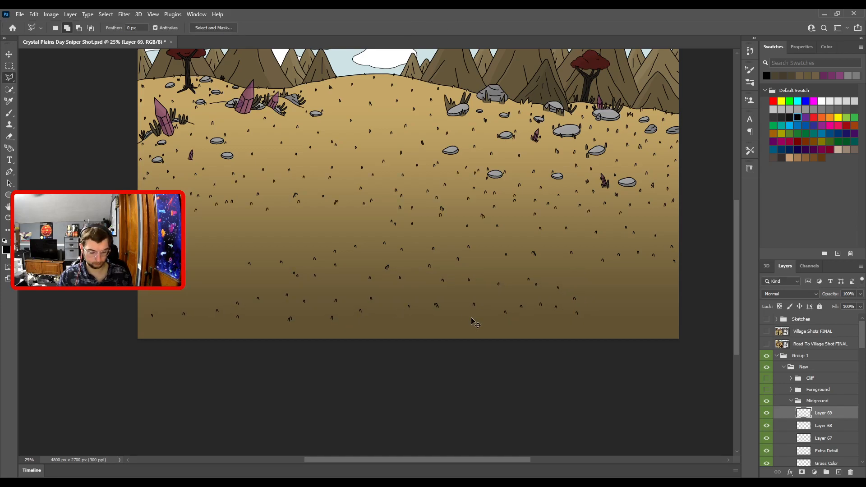
pyautogui.hotkey('ctrl', 't')
pyautogui.moveTo(435, 310); pyautogui.dragTo(483, 368)
pyautogui.moveTo(544, 259); pyautogui.dragTo(347, 282)
pyautogui.press('Return')
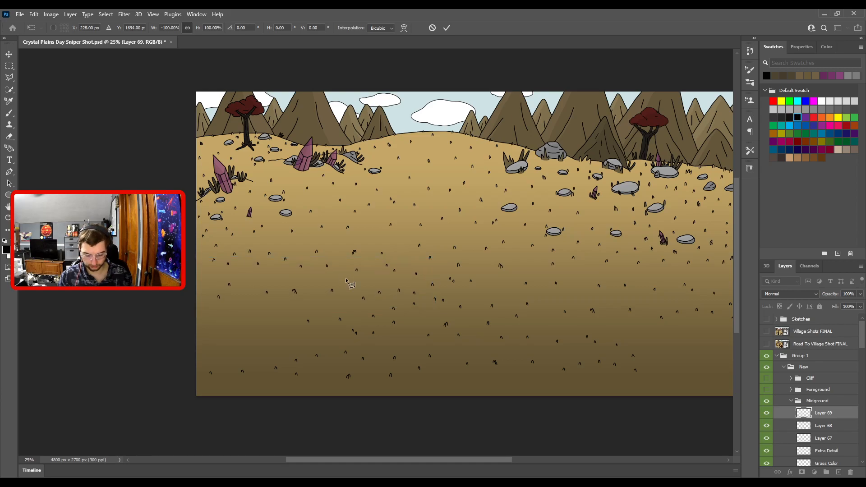
pyautogui.press('l')
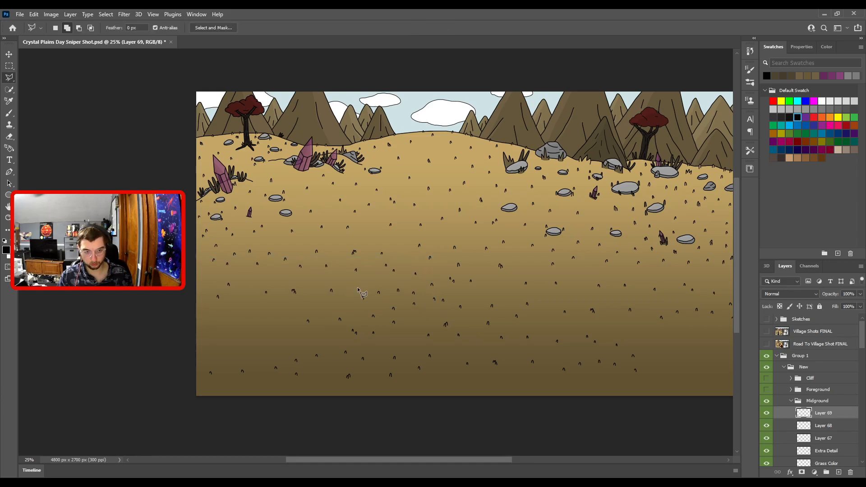
# - Make another copy of the grass band, flip it horizontally and fill the bare lower-left corner of the ground above the bottom row
pyautogui.keyDown('shift'); pyautogui.click(825, 439); pyautogui.keyUp('shift')
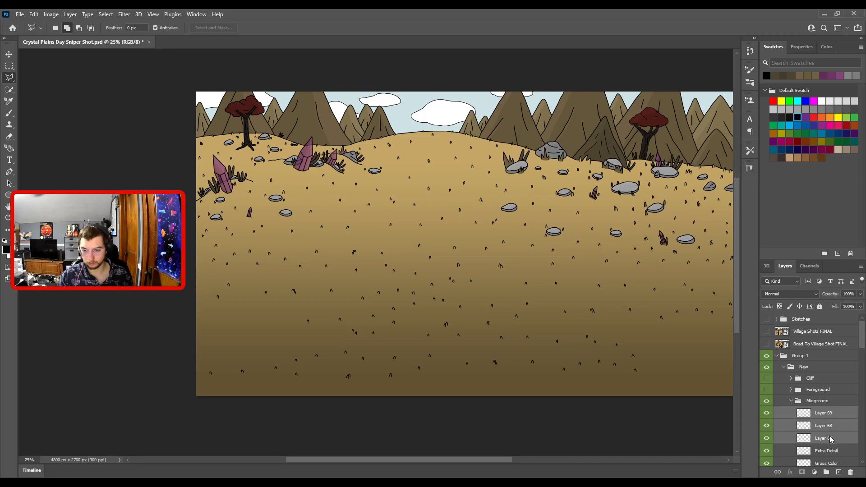
pyautogui.hotkey('ctrl', 'shift', 'alt', 'n')
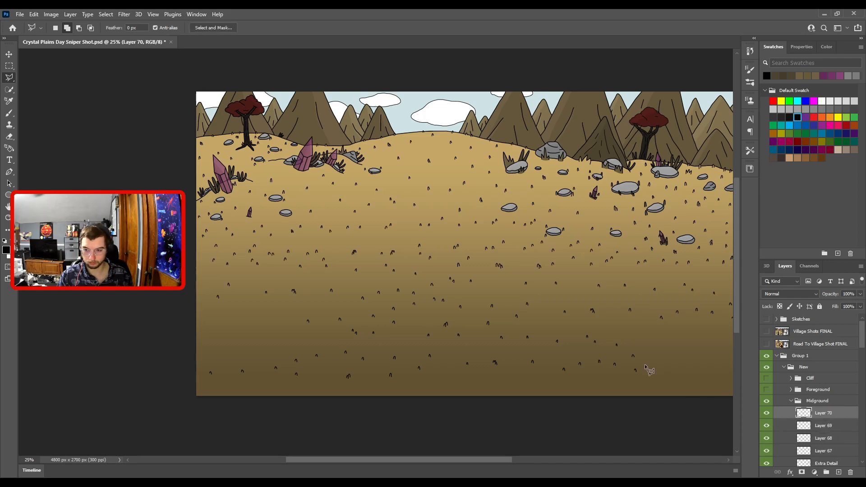
pyautogui.hotkey('ctrl', 't')
pyautogui.moveTo(541, 251); pyautogui.dragTo(191, 335)
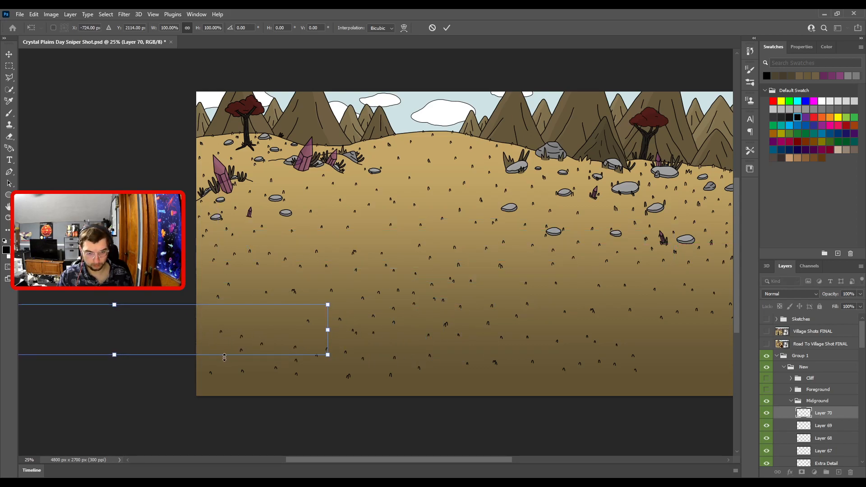
pyautogui.click(272, 325)
pyautogui.moveTo(272, 329); pyautogui.dragTo(238, 329)
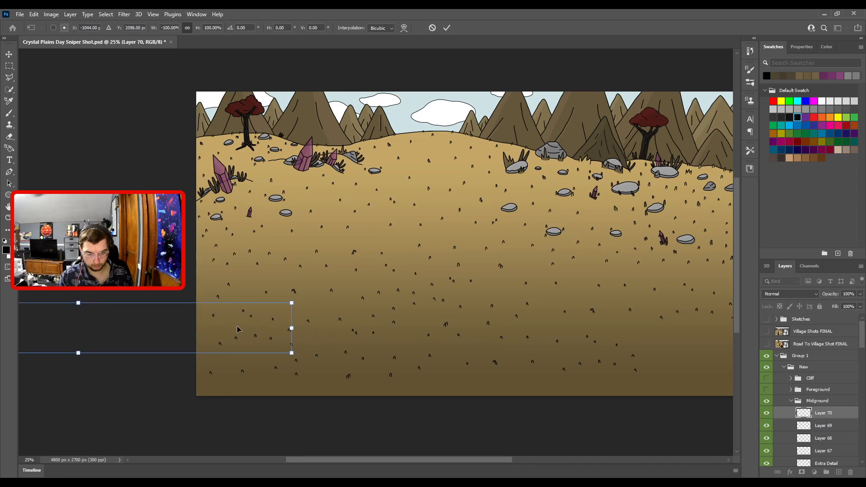
pyautogui.press('Return')
pyautogui.press('l')
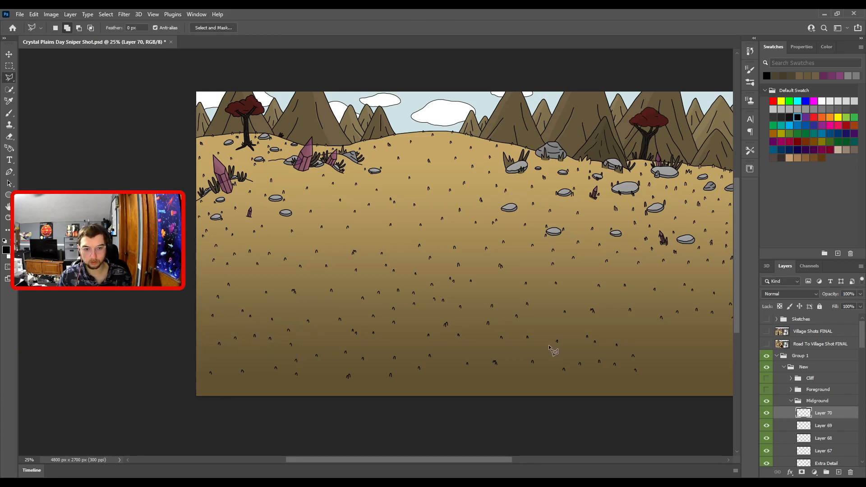
# - Examine the whole lower plain for uneven spacing, overlaps and gaps between the duplicated grass marks
pyautogui.hotkey('ctrl', '+')
pyautogui.moveTo(369, 335); pyautogui.dragTo(454, 322)
pyautogui.hotkey('ctrl', '+')
pyautogui.hotkey('ctrl', '+')
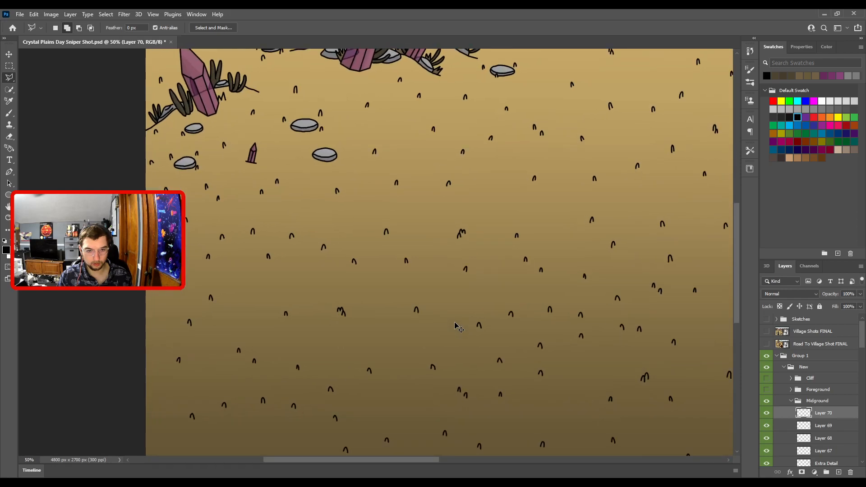
pyautogui.hotkey('ctrl', '0')
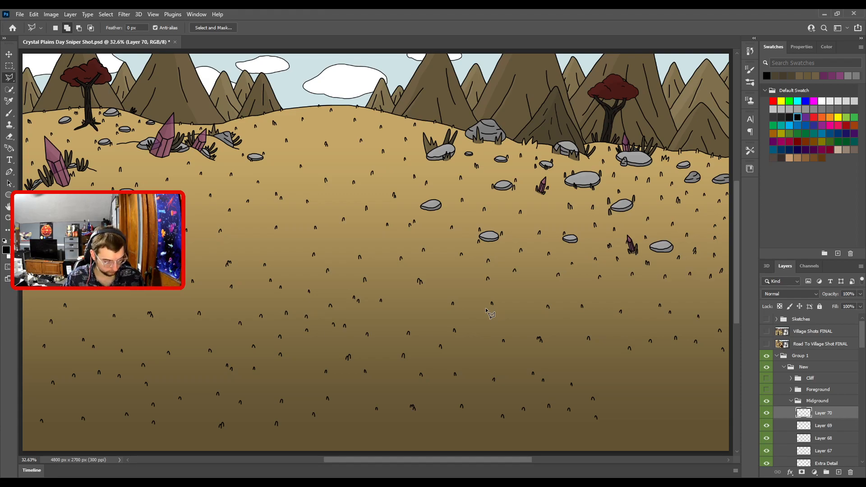
pyautogui.hotkey('ctrl', '-')
pyautogui.hotkey('ctrl', '-')
pyautogui.moveTo(458, 262); pyautogui.dragTo(538, 259)
pyautogui.hotkey('ctrl', '+')
pyautogui.hotkey('ctrl', '+')
pyautogui.hotkey('ctrl', '0')
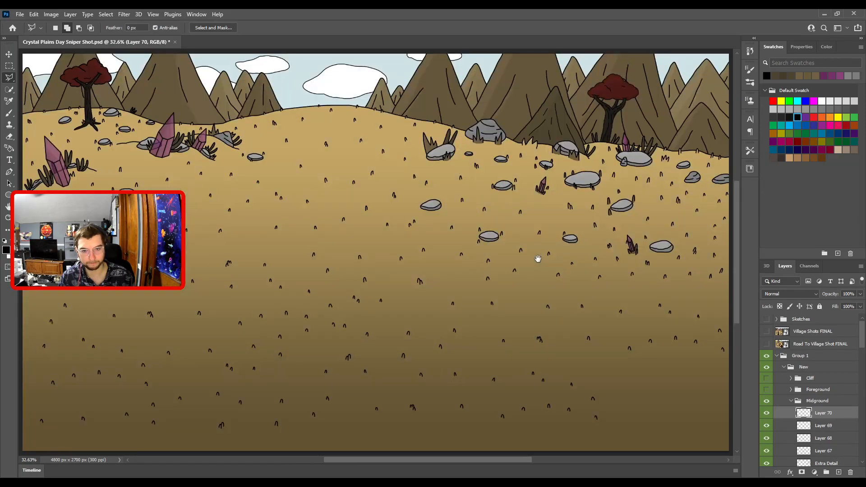
pyautogui.moveTo(237, 347); pyautogui.dragTo(327, 353)
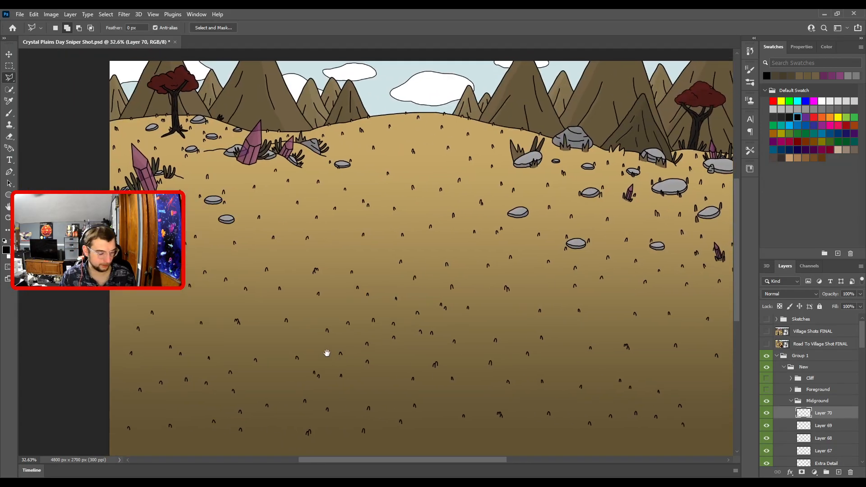
pyautogui.press('e')
pyautogui.hotkey('ctrl', '+')
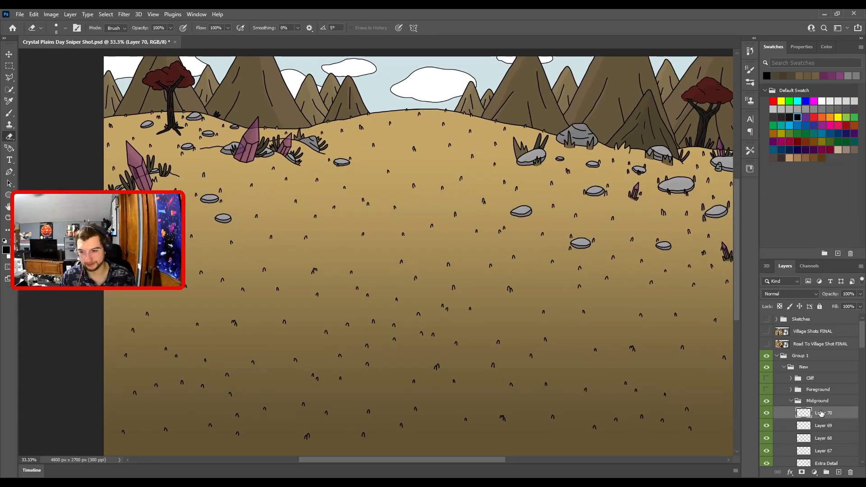
pyautogui.hotkey('ctrl', '-')
pyautogui.hotkey('ctrl', '+')
pyautogui.moveTo(292, 409)
pyautogui.mouseDown()
pyautogui.moveTo(533, 338)
pyautogui.moveTo(286, 401)
pyautogui.mouseUp()
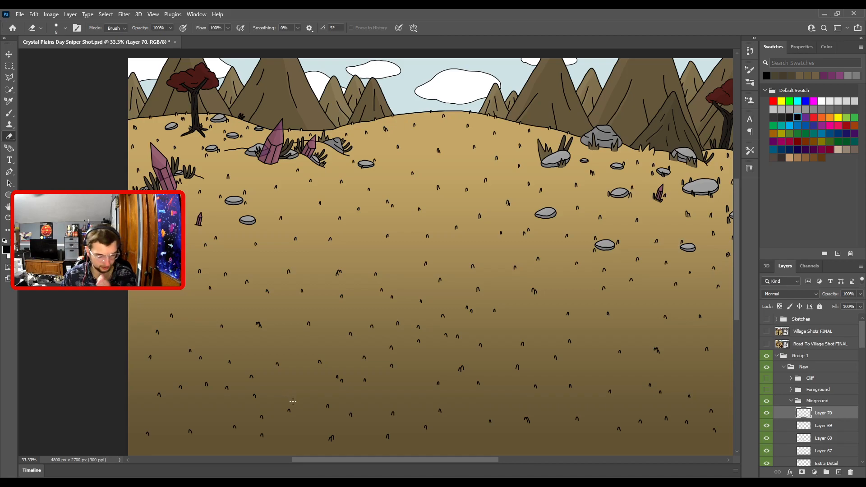
pyautogui.hotkey('ctrl', '-')
pyautogui.moveTo(464, 360); pyautogui.dragTo(395, 347)
pyautogui.hotkey('ctrl', '+')
pyautogui.moveTo(460, 343); pyautogui.dragTo(422, 318)
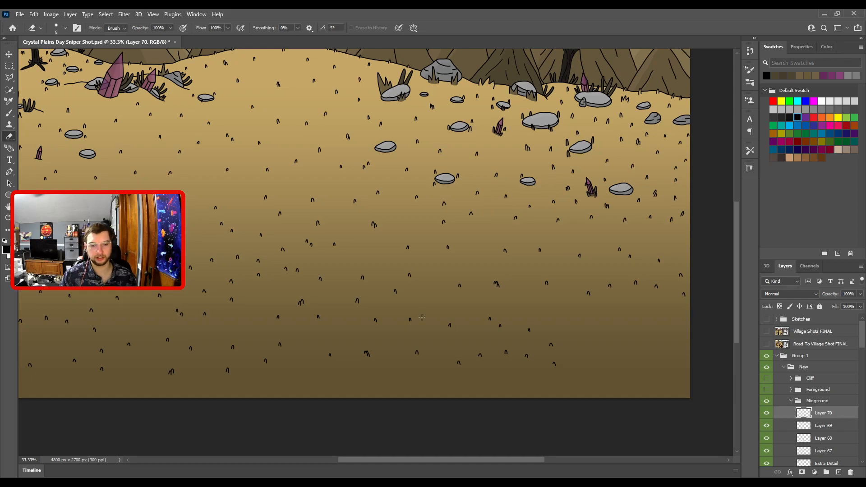
# - Shift the Layer 67 and Layer 68 grass bands to the right and slightly down to even out the spacing of the marks
pyautogui.press('v')
pyautogui.moveTo(311, 311)
pyautogui.mouseDown()
pyautogui.moveTo(419, 328)
pyautogui.moveTo(388, 324)
pyautogui.moveTo(389, 350)
pyautogui.moveTo(427, 337)
pyautogui.mouseUp()
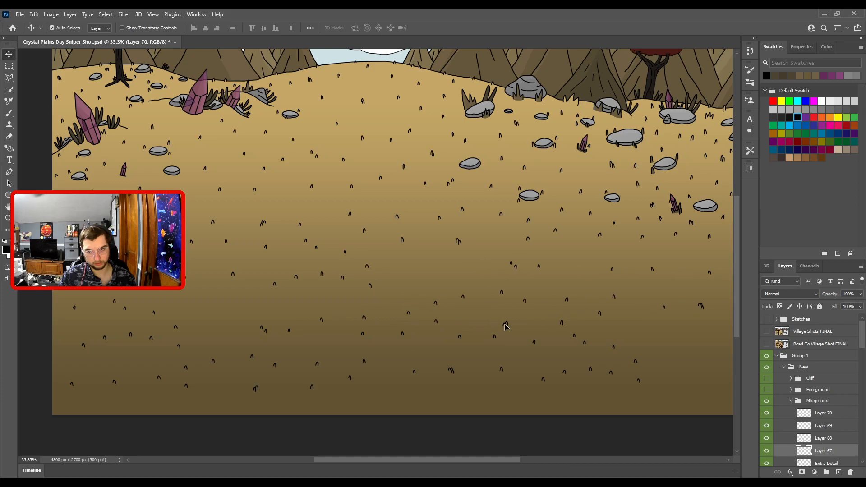
pyautogui.moveTo(502, 324); pyautogui.dragTo(396, 343)
pyautogui.moveTo(379, 289); pyautogui.dragTo(286, 294)
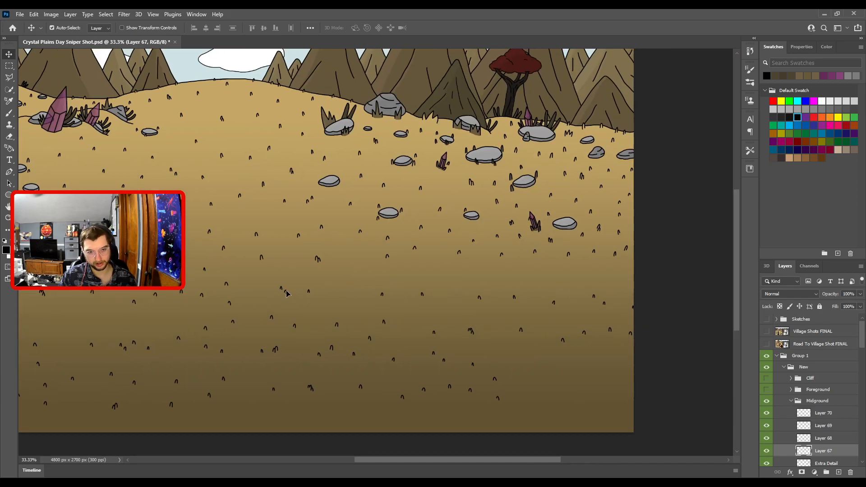
pyautogui.click(395, 360)
pyautogui.moveTo(395, 360); pyautogui.dragTo(477, 378)
pyautogui.moveTo(341, 364); pyautogui.dragTo(510, 363)
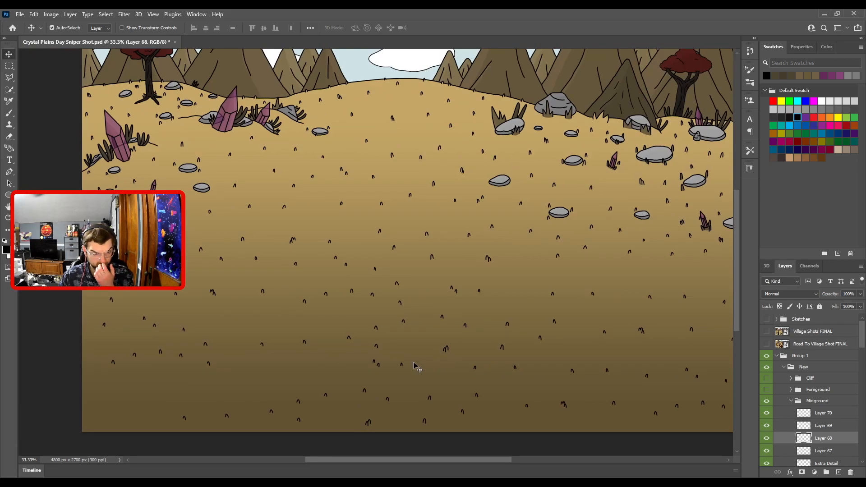
pyautogui.hotkey('ctrl', '0')
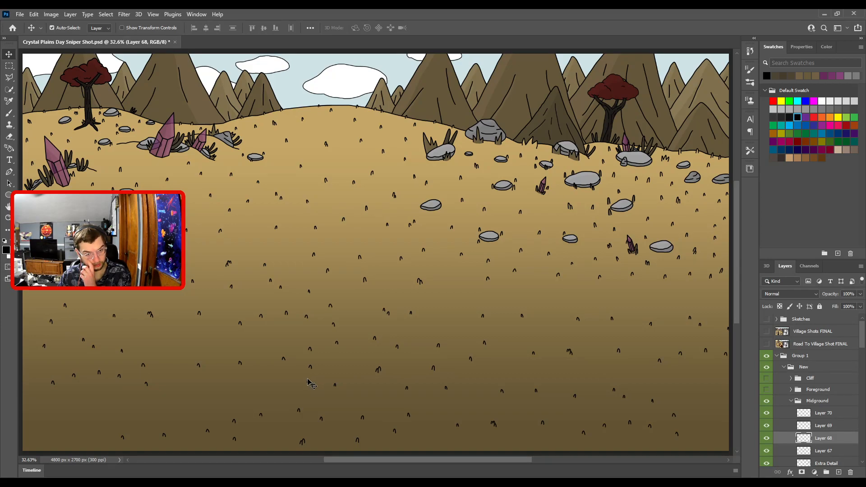
# - Merge the four duplicated grass layers, Layer 67 to Layer 70, into one layer kept separate from the original Extra Detail layer
pyautogui.click(833, 450)
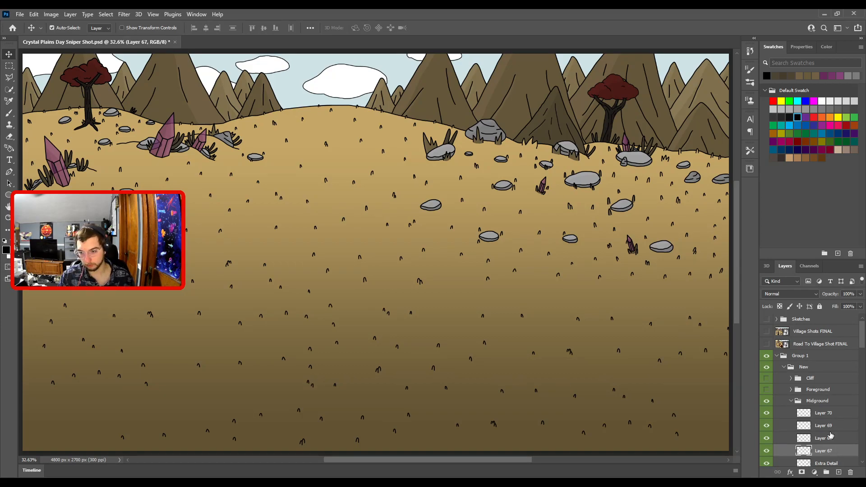
pyautogui.keyDown('shift'); pyautogui.click(829, 415); pyautogui.keyUp('shift')
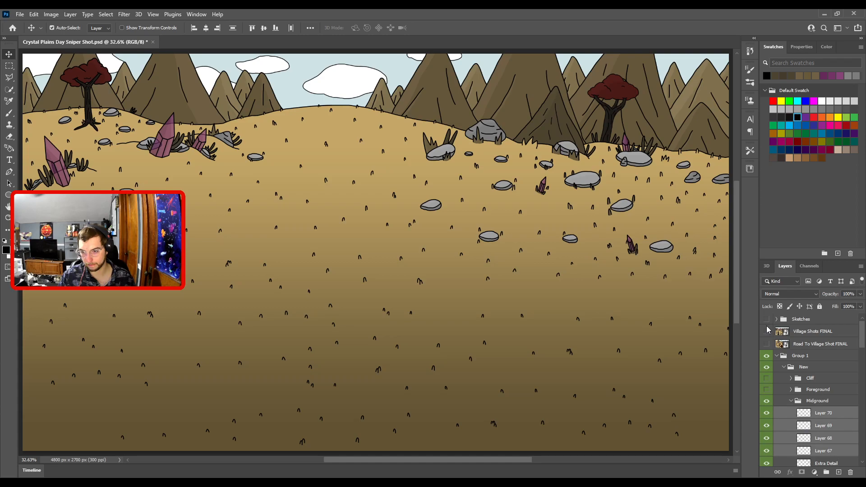
pyautogui.hotkey('ctrl', 'e')
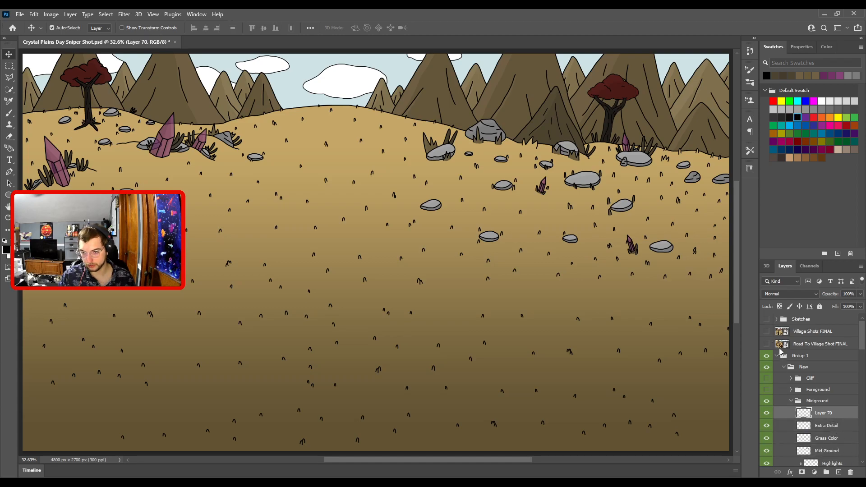
pyautogui.hotkey('ctrl', 'e')
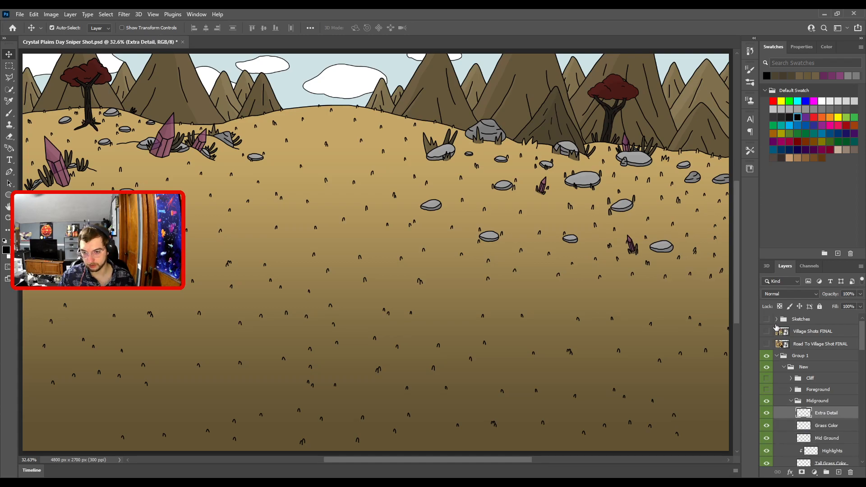
pyautogui.hotkey('ctrl', 'z')
# - Rename the merged grass layer above the original Extra Detail layer as Extra Detail Copied
pyautogui.click(819, 416)
pyautogui.doubleClick(825, 413)
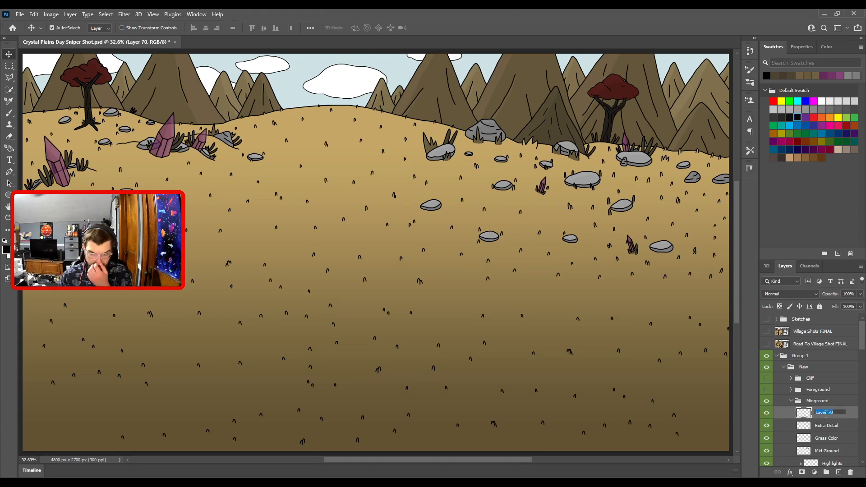
pyautogui.write('Extra Detail')
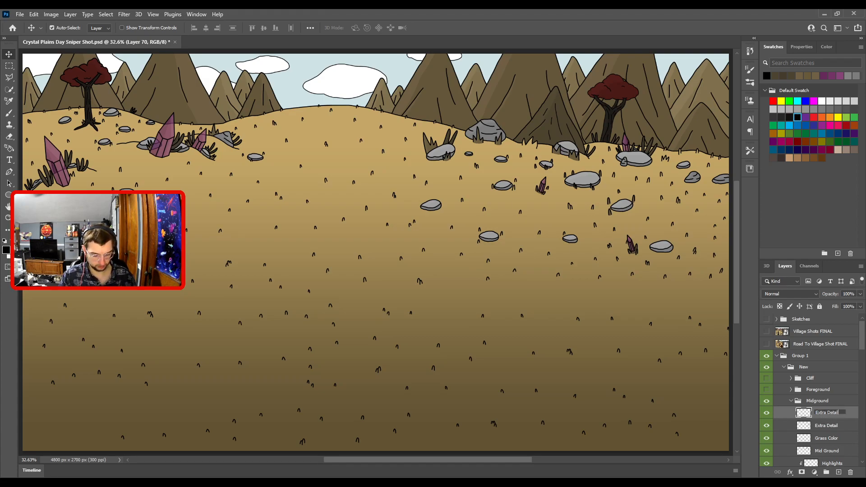
pyautogui.press('Return')
pyautogui.doubleClick(824, 417)
pyautogui.click(842, 413)
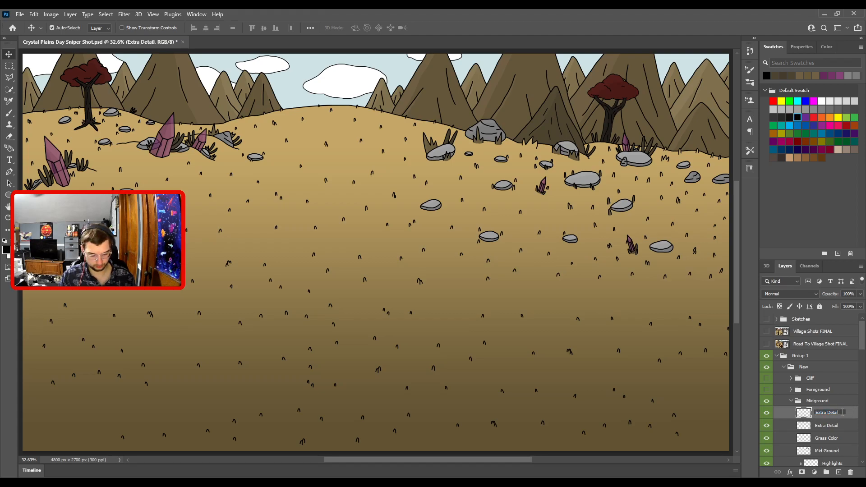
pyautogui.write('D...Copie')
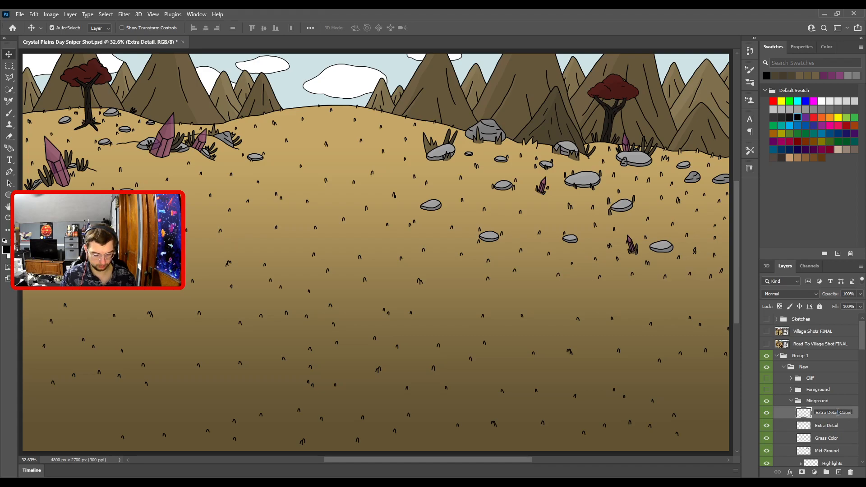
pyautogui.write('d')
pyautogui.press('Return')
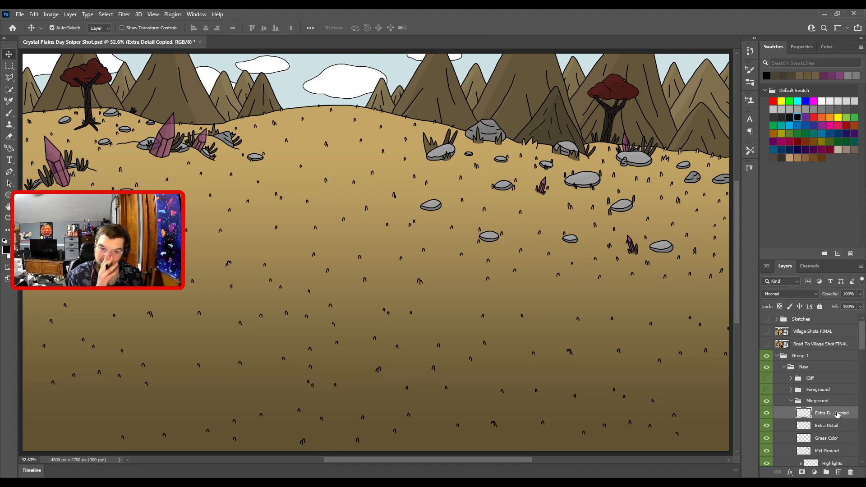
# - Brush pairs of taller grass blades across the plain below the rock and small crystal near the right edge
pyautogui.press('b')
pyautogui.hotkey('ctrl', '+')
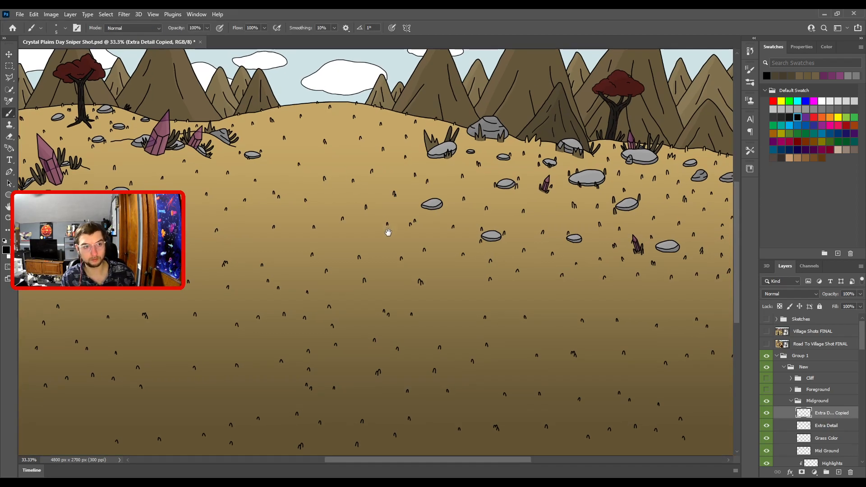
pyautogui.moveTo(386, 228); pyautogui.dragTo(163, 195)
pyautogui.hotkey('ctrl', '+')
pyautogui.hotkey('ctrl', '+')
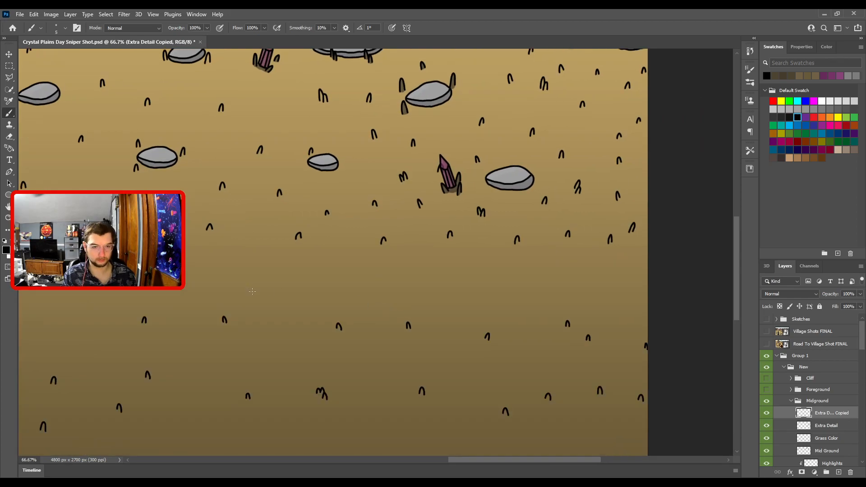
pyautogui.hotkey('ctrl', '+')
pyautogui.moveTo(241, 309)
pyautogui.mouseDown()
pyautogui.moveTo(398, 283)
pyautogui.moveTo(393, 296)
pyautogui.mouseUp()
pyautogui.hotkey('ctrl', 'z')
pyautogui.moveTo(583, 281)
pyautogui.mouseDown()
pyautogui.moveTo(344, 287)
pyautogui.moveTo(344, 277)
pyautogui.moveTo(357, 301)
pyautogui.mouseUp()
pyautogui.moveTo(437, 283)
pyautogui.mouseDown()
pyautogui.moveTo(283, 270)
pyautogui.moveTo(328, 252)
pyautogui.moveTo(333, 272)
pyautogui.moveTo(375, 310)
pyautogui.moveTo(396, 272)
pyautogui.moveTo(419, 316)
pyautogui.mouseUp()
pyautogui.hotkey('ctrl', 'z')
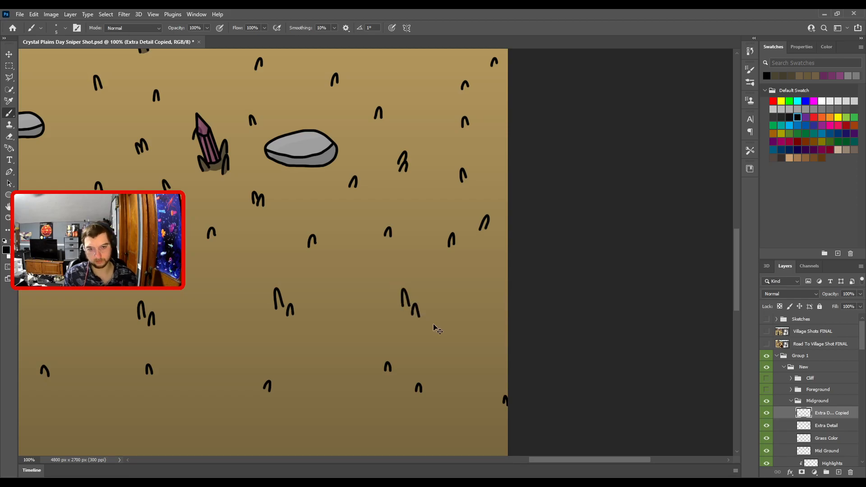
# - Add a single taller grass blade between and slightly below the two rightmost new pairs
pyautogui.hotkey('ctrl', '-')
pyautogui.hotkey('ctrl', '-')
pyautogui.hotkey('ctrl', '+')
pyautogui.hotkey('ctrl', '+')
pyautogui.moveTo(328, 358); pyautogui.dragTo(336, 358)
pyautogui.hotkey('ctrl', '-')
pyautogui.hotkey('ctrl', '-')
pyautogui.hotkey('ctrl', '-')
pyautogui.hotkey('ctrl', '-')
pyautogui.moveTo(236, 341); pyautogui.dragTo(397, 338)
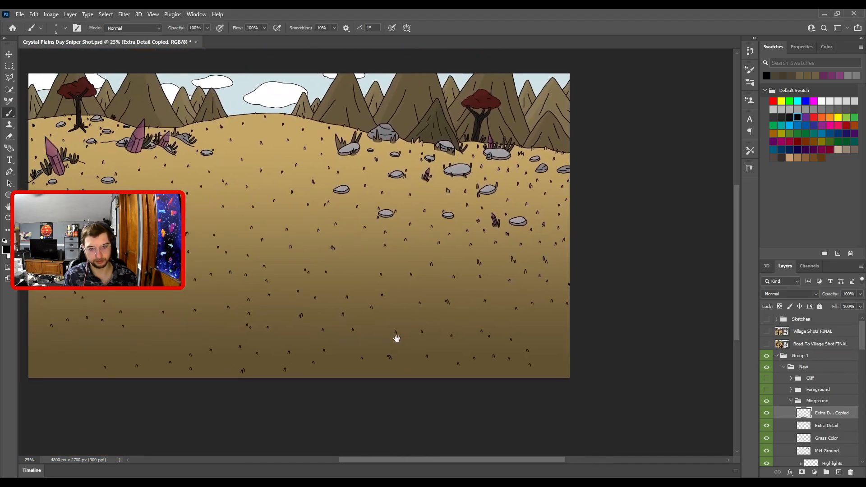
# - Brush a tall grass blade with smaller blades beside it in the middle of the plain, undoing stray strokes
pyautogui.hotkey('ctrl', '+')
pyautogui.hotkey('ctrl', '+')
pyautogui.hotkey('ctrl', '+')
pyautogui.hotkey('ctrl', '+')
pyautogui.moveTo(296, 303)
pyautogui.mouseDown()
pyautogui.moveTo(317, 294)
pyautogui.moveTo(321, 309)
pyautogui.moveTo(308, 311)
pyautogui.moveTo(307, 299)
pyautogui.moveTo(313, 313)
pyautogui.moveTo(303, 310)
pyautogui.moveTo(328, 325)
pyautogui.mouseUp()
pyautogui.hotkey('ctrl', 'z')
pyautogui.hotkey('ctrl', 'z')
pyautogui.hotkey('ctrl', 'z')
pyautogui.hotkey('ctrl', 'z')
pyautogui.hotkey('ctrl', 'z')
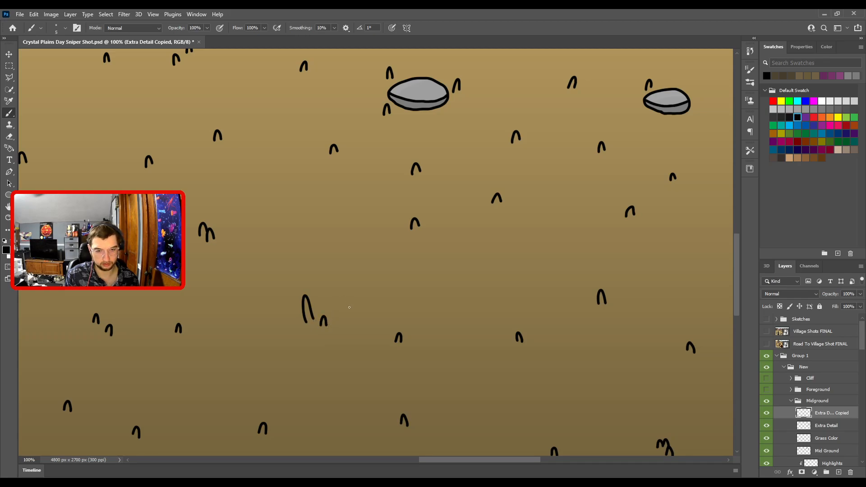
# - Brush two pairs of tall and short grass blades in the sparse areas left of the plain's centre
pyautogui.moveTo(296, 271); pyautogui.dragTo(353, 314)
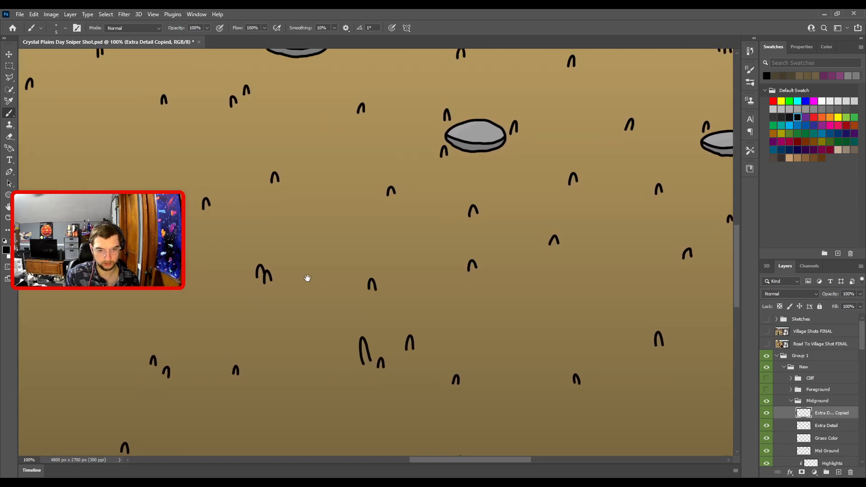
pyautogui.moveTo(323, 277); pyautogui.dragTo(406, 270)
pyautogui.moveTo(310, 328)
pyautogui.mouseDown()
pyautogui.moveTo(353, 288)
pyautogui.moveTo(343, 294)
pyautogui.moveTo(332, 272)
pyautogui.moveTo(347, 313)
pyautogui.moveTo(363, 307)
pyautogui.moveTo(350, 313)
pyautogui.moveTo(360, 286)
pyautogui.moveTo(406, 270)
pyautogui.moveTo(442, 272)
pyautogui.mouseUp()
pyautogui.hotkey('ctrl', 'z')
pyautogui.hotkey('ctrl', 'z')
pyautogui.hotkey('ctrl', 'z')
pyautogui.moveTo(352, 297); pyautogui.dragTo(466, 269)
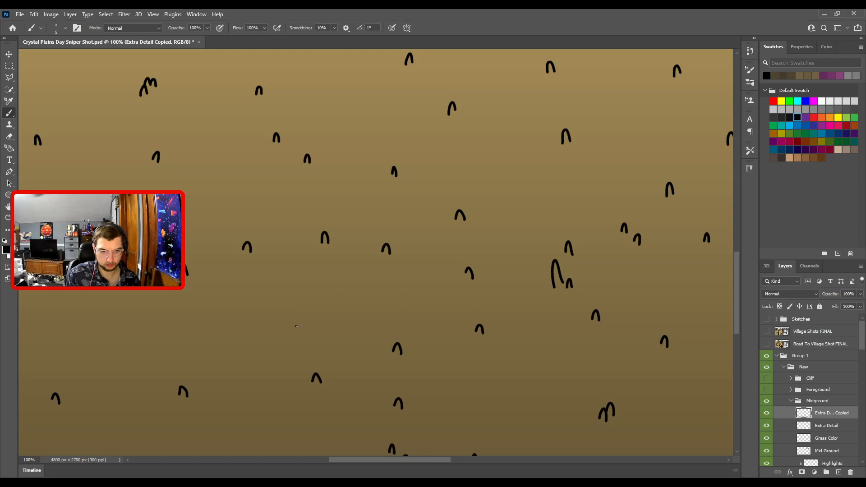
pyautogui.moveTo(264, 342); pyautogui.dragTo(365, 271)
pyautogui.moveTo(362, 394)
pyautogui.mouseDown()
pyautogui.moveTo(378, 303)
pyautogui.moveTo(391, 290)
pyautogui.moveTo(382, 272)
pyautogui.moveTo(401, 301)
pyautogui.mouseUp()
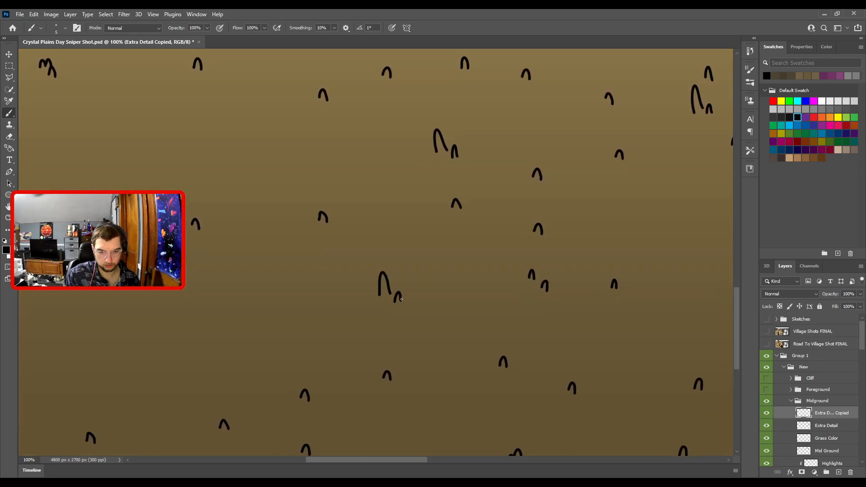
# - Brush more paired and single tall grass blades on the left half of the lower plain, undoing unwanted strokes
pyautogui.moveTo(278, 312); pyautogui.dragTo(439, 274)
pyautogui.moveTo(352, 287)
pyautogui.mouseDown()
pyautogui.moveTo(329, 304)
pyautogui.moveTo(423, 286)
pyautogui.mouseUp()
pyautogui.moveTo(361, 310)
pyautogui.mouseDown()
pyautogui.moveTo(366, 289)
pyautogui.moveTo(375, 309)
pyautogui.mouseUp()
pyautogui.moveTo(381, 319)
pyautogui.mouseDown()
pyautogui.moveTo(384, 309)
pyautogui.moveTo(389, 319)
pyautogui.mouseUp()
pyautogui.moveTo(410, 285)
pyautogui.mouseDown()
pyautogui.moveTo(364, 295)
pyautogui.moveTo(420, 294)
pyautogui.moveTo(422, 301)
pyautogui.mouseUp()
pyautogui.moveTo(361, 211); pyautogui.dragTo(410, 352)
pyautogui.moveTo(344, 291)
pyautogui.mouseDown()
pyautogui.moveTo(348, 270)
pyautogui.moveTo(356, 290)
pyautogui.moveTo(347, 270)
pyautogui.moveTo(356, 293)
pyautogui.moveTo(346, 292)
pyautogui.moveTo(395, 357)
pyautogui.moveTo(454, 356)
pyautogui.moveTo(445, 323)
pyautogui.moveTo(457, 307)
pyautogui.moveTo(467, 332)
pyautogui.moveTo(456, 318)
pyautogui.moveTo(464, 331)
pyautogui.moveTo(412, 327)
pyautogui.moveTo(416, 339)
pyautogui.moveTo(462, 337)
pyautogui.moveTo(499, 365)
pyautogui.mouseUp()
pyautogui.hotkey('ctrl', 'z')
pyautogui.hotkey('ctrl', 'z')
pyautogui.hotkey('ctrl', 'z')
pyautogui.hotkey('ctrl', 'z')
pyautogui.hotkey('ctrl', 'z')
pyautogui.hotkey('ctrl', 'z')
pyautogui.hotkey('ctrl', 'z')
pyautogui.hotkey('ctrl', 'z')
pyautogui.hotkey('ctrl', 'z')
pyautogui.hotkey('ctrl', 'z')
pyautogui.hotkey('ctrl', 'z')
# - Fill the lower-left corner of the plain with paired and single tall grass blades
pyautogui.moveTo(403, 306)
pyautogui.mouseDown()
pyautogui.moveTo(506, 270)
pyautogui.moveTo(648, 258)
pyautogui.mouseUp()
pyautogui.moveTo(355, 301); pyautogui.dragTo(459, 149)
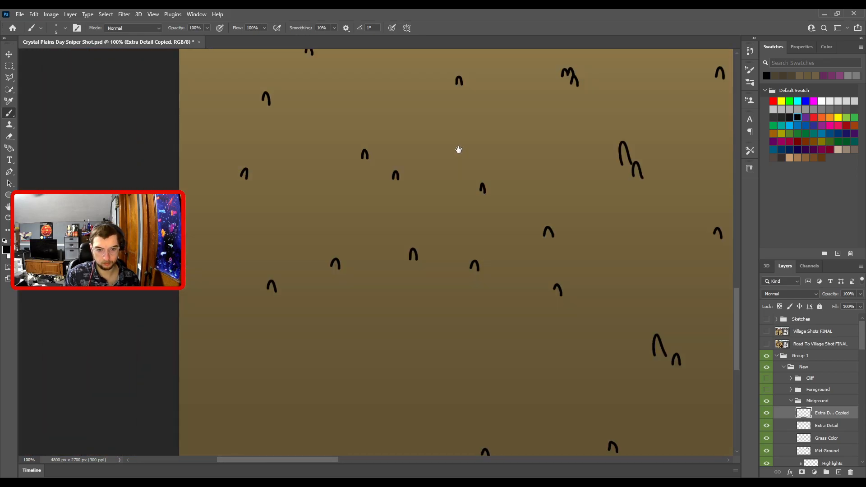
pyautogui.moveTo(321, 339); pyautogui.dragTo(328, 339)
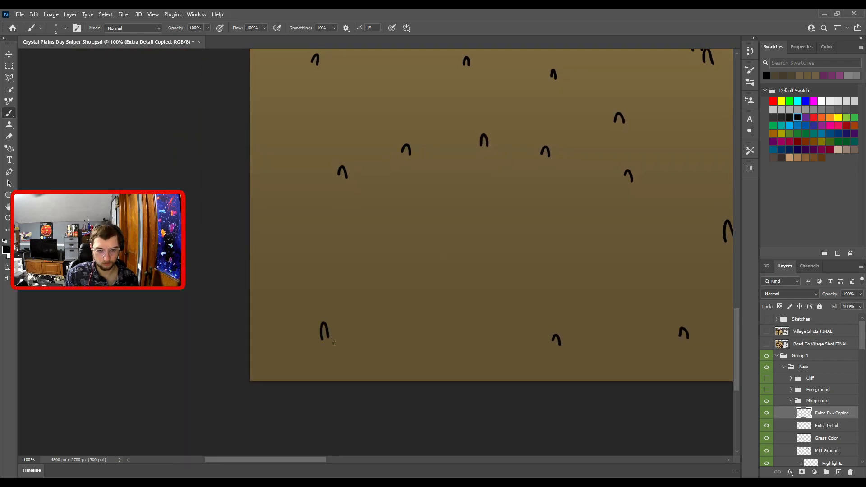
pyautogui.moveTo(410, 296); pyautogui.dragTo(431, 304)
pyautogui.moveTo(532, 251)
pyautogui.mouseDown()
pyautogui.moveTo(324, 277)
pyautogui.moveTo(337, 281)
pyautogui.moveTo(362, 255)
pyautogui.moveTo(379, 284)
pyautogui.mouseUp()
pyautogui.moveTo(277, 248)
pyautogui.mouseDown()
pyautogui.moveTo(286, 251)
pyautogui.moveTo(280, 236)
pyautogui.moveTo(288, 248)
pyautogui.mouseUp()
pyautogui.hotkey('ctrl', 'z')
pyautogui.moveTo(465, 315); pyautogui.dragTo(472, 316)
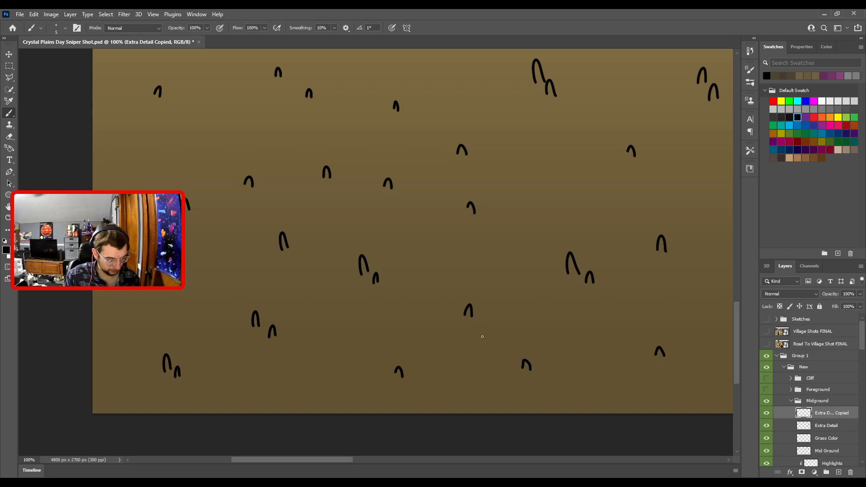
pyautogui.moveTo(483, 332); pyautogui.dragTo(396, 304)
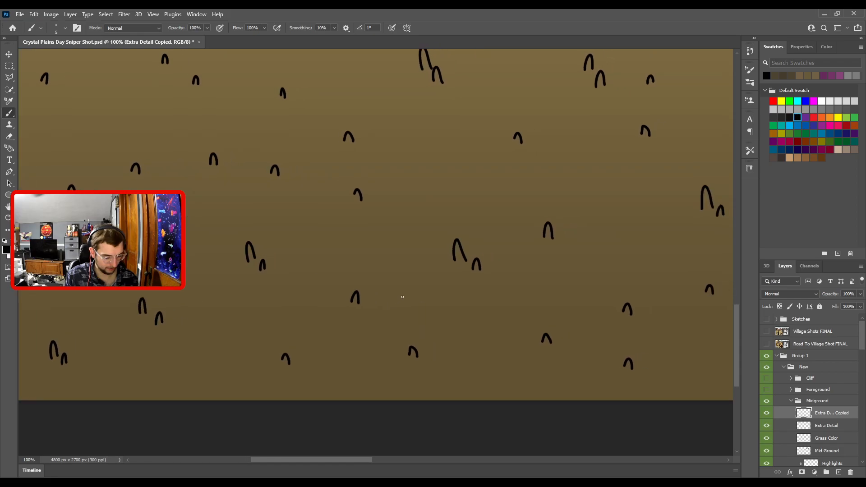
# - Brush a pair and a single tall grass blade in the bare area right of the lower plain's centre
pyautogui.scroll(-6, 416, 295)
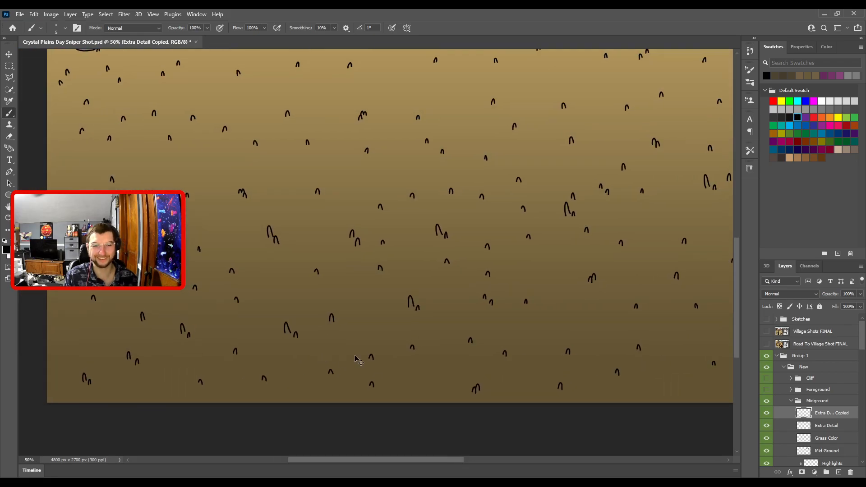
pyautogui.scroll(1, 387, 307)
pyautogui.moveTo(419, 256); pyautogui.dragTo(134, 284)
pyautogui.scroll(3, 373, 253)
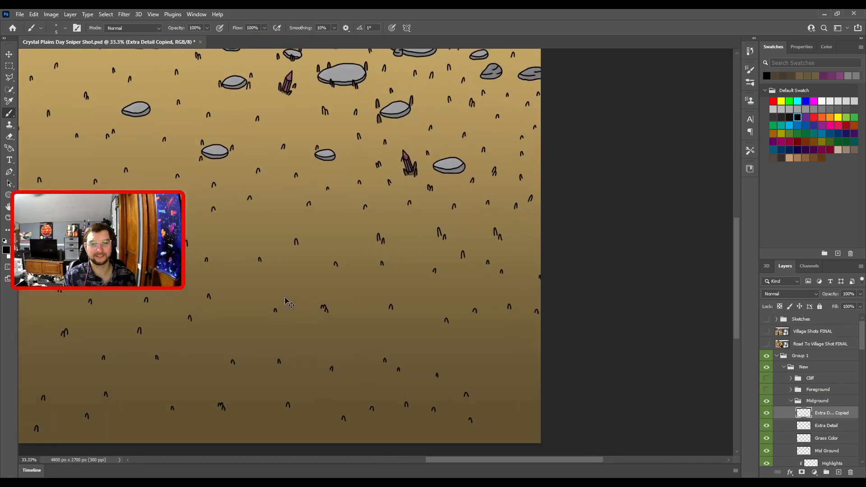
pyautogui.moveTo(271, 318); pyautogui.dragTo(490, 240)
pyautogui.moveTo(421, 220); pyautogui.dragTo(427, 220)
pyautogui.moveTo(496, 211); pyautogui.dragTo(502, 211)
pyautogui.moveTo(440, 266); pyautogui.dragTo(485, 218)
pyautogui.moveTo(441, 244); pyautogui.dragTo(228, 256)
pyautogui.hotkey('ctrl', 'z')
# - Fill the lower-right corner of the plain with a tall-and-short grass pair and several separate blades
pyautogui.moveTo(501, 233); pyautogui.dragTo(279, 212)
pyautogui.moveTo(405, 266)
pyautogui.mouseDown()
pyautogui.moveTo(408, 250)
pyautogui.moveTo(421, 273)
pyautogui.mouseUp()
pyautogui.moveTo(455, 337); pyautogui.dragTo(461, 349)
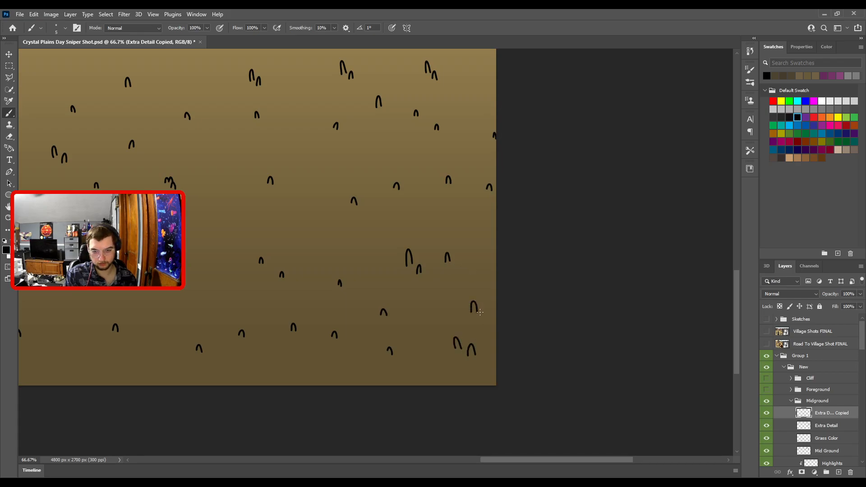
# - Save the document, make the Cliff group visible and save again
pyautogui.scroll(-5, 488, 344)
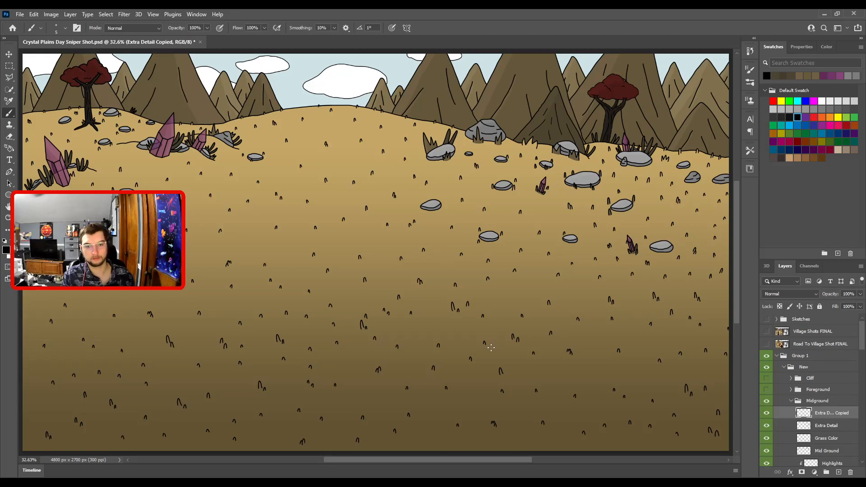
pyautogui.hotkey('ctrl', 's')
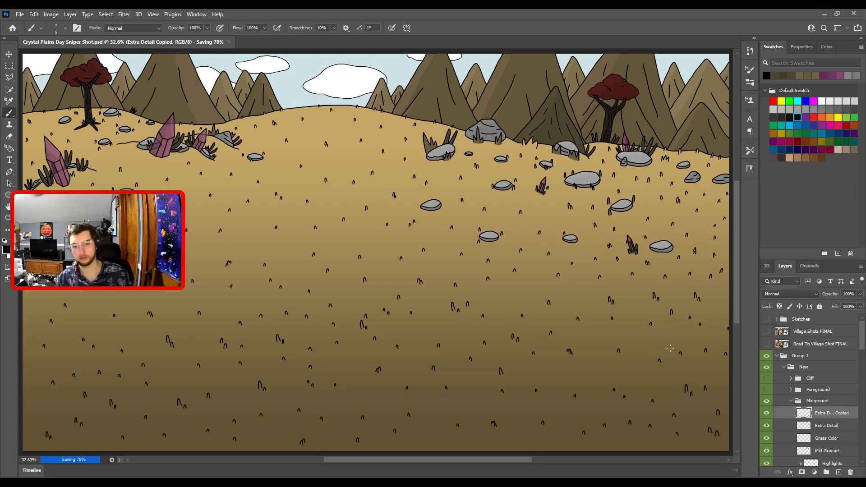
pyautogui.click(766, 379)
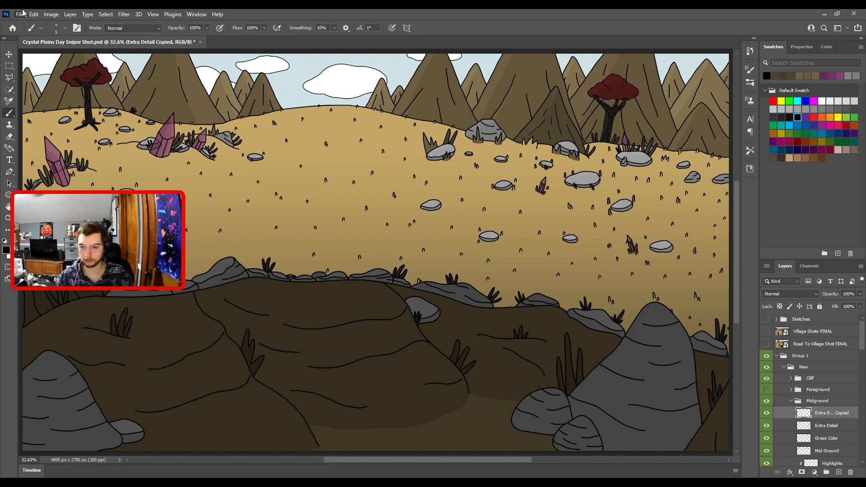
pyautogui.hotkey('ctrl', 's')
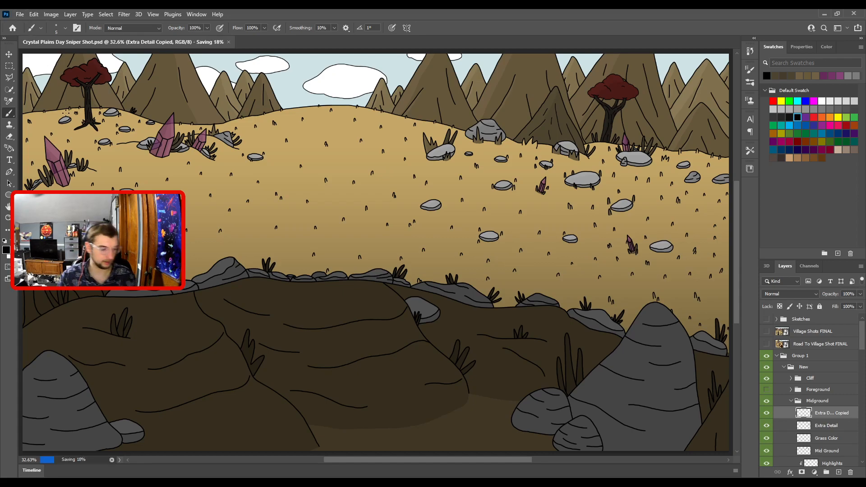